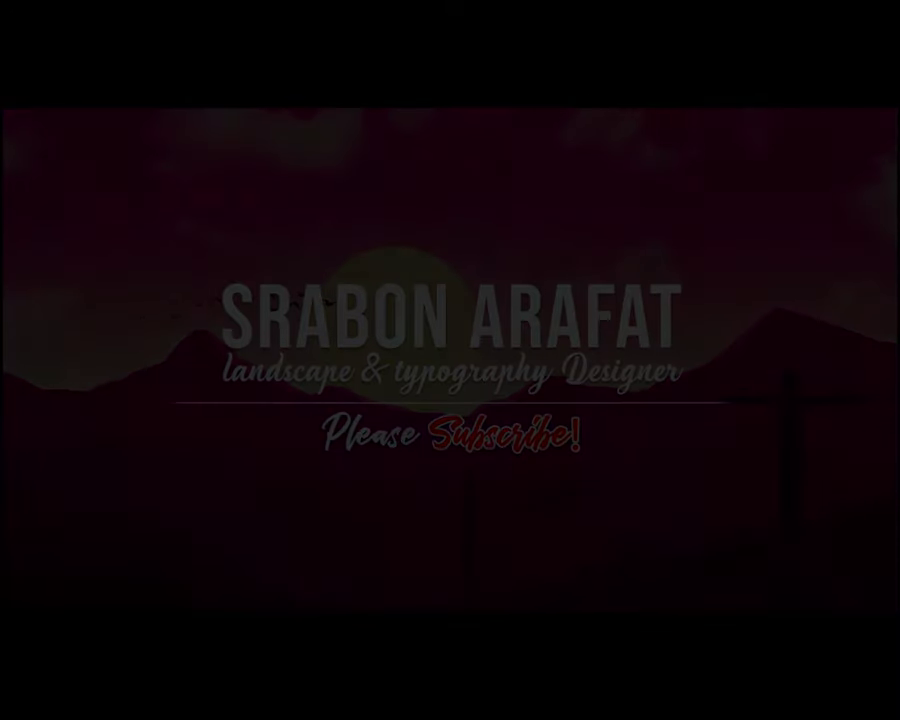
Open the New Document dialog to reach the 4752 × 1172 px, 300 ppi RGB preset
click(103, 238)
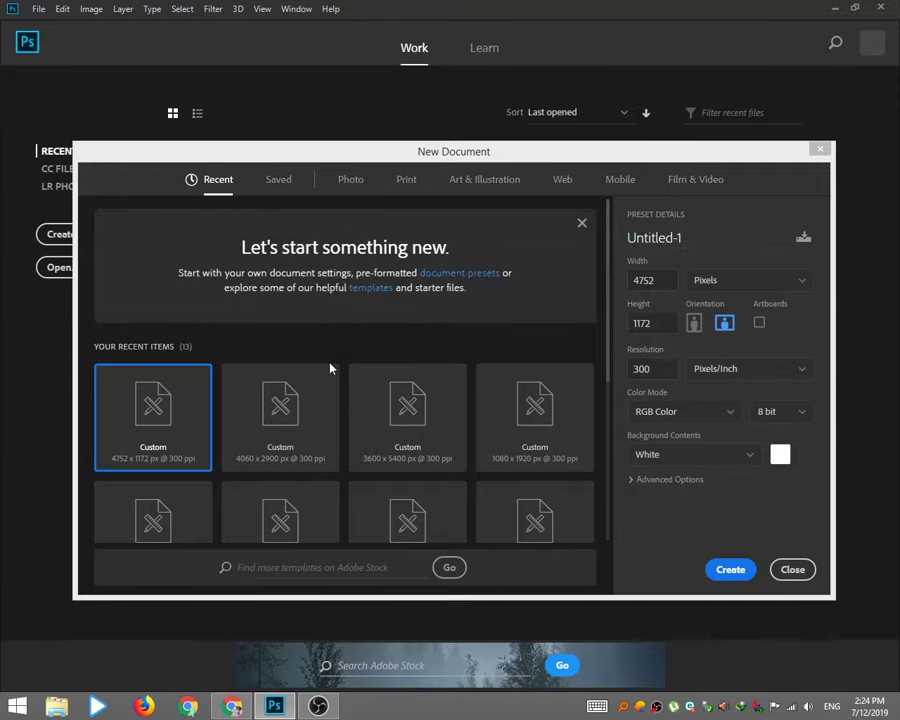
Create a new blank document from a recent canvas size preset
scroll(330, 369, down, 2)
click(281, 228)
click(727, 569)
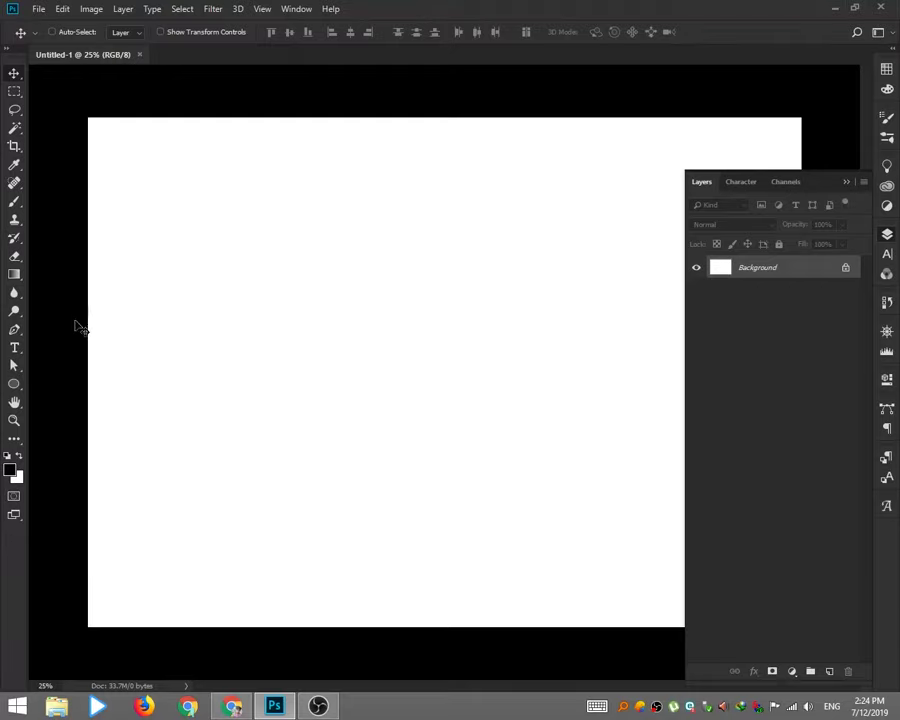
Draw a black rectangle over the lower canvas and shorten it to 4424 × 1028 px
key(u)
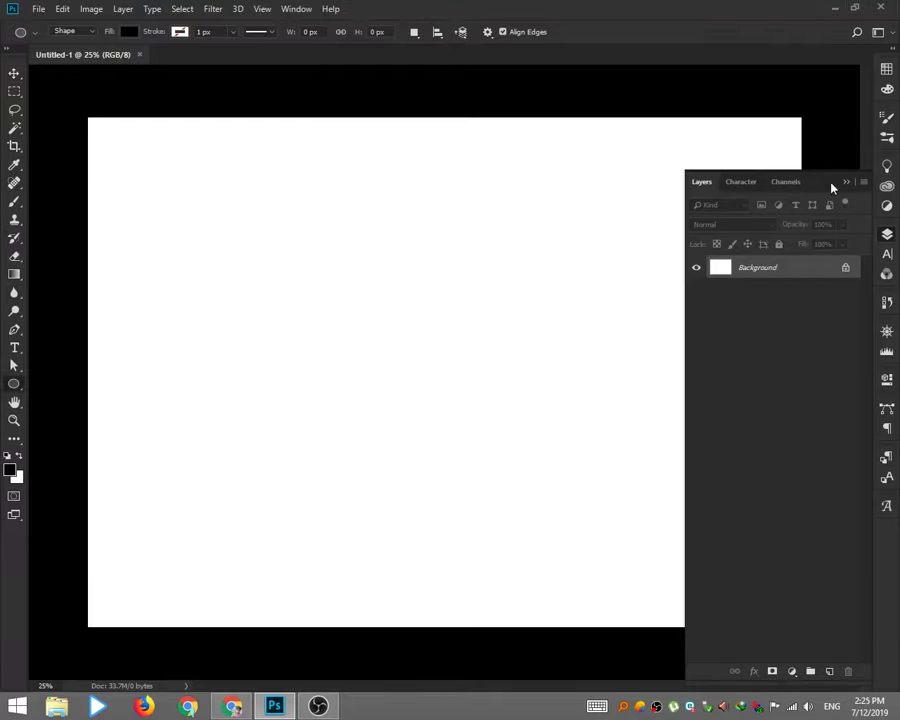
click(845, 181)
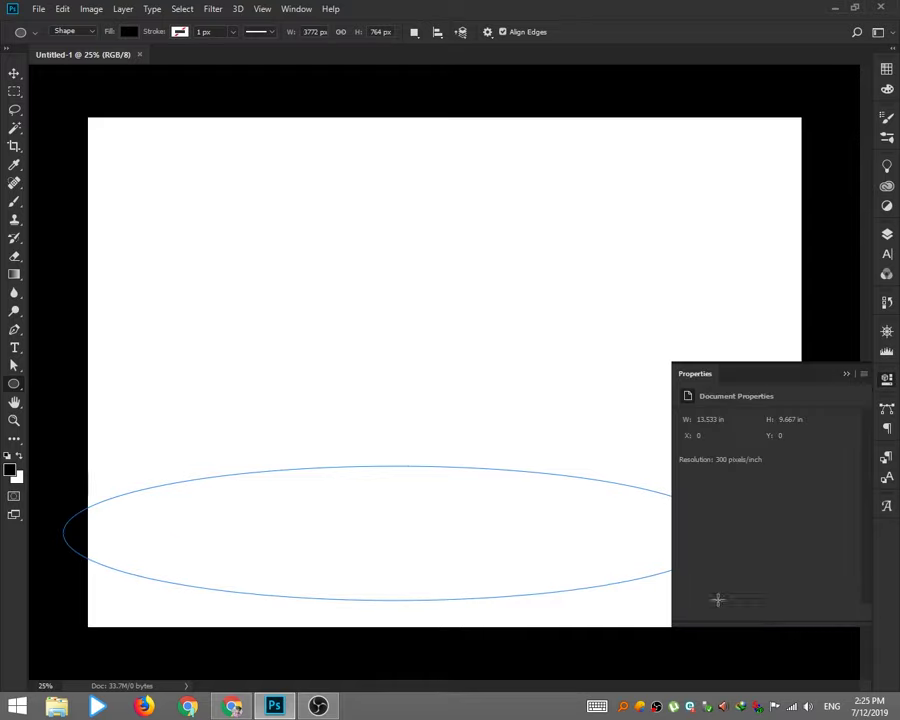
drag(64, 467, 660, 580)
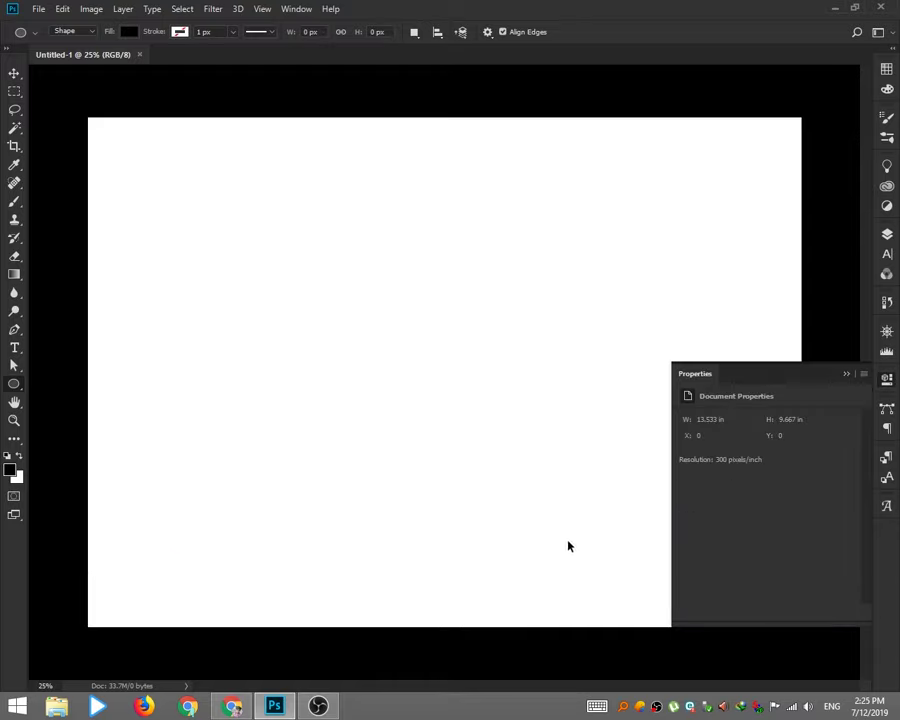
key(shift+u)
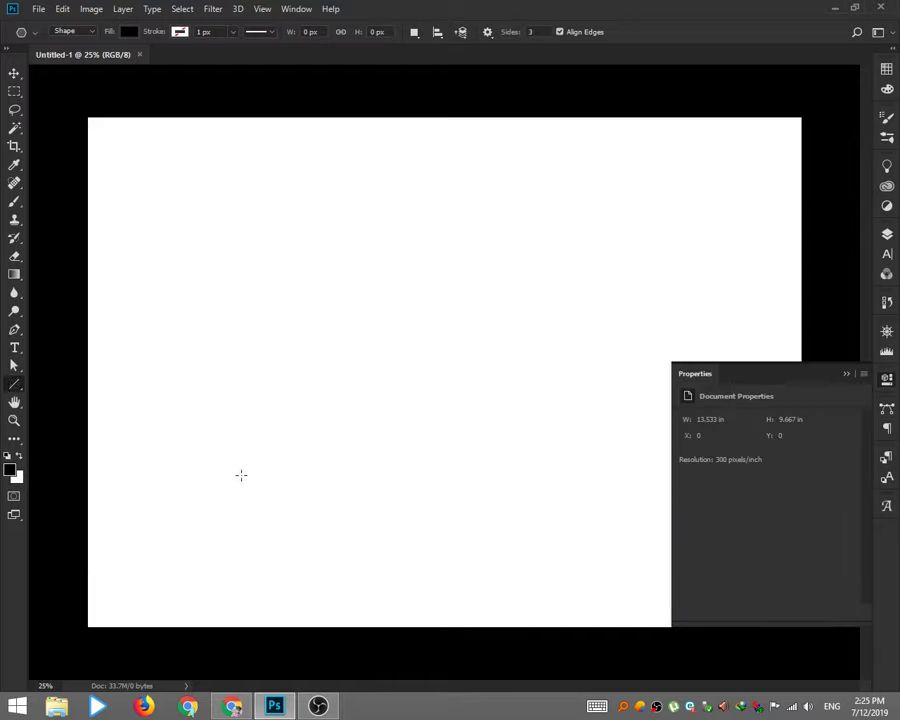
key(shift+u)
key(shift+u)
key(shift+u)
drag(77, 429, 853, 648)
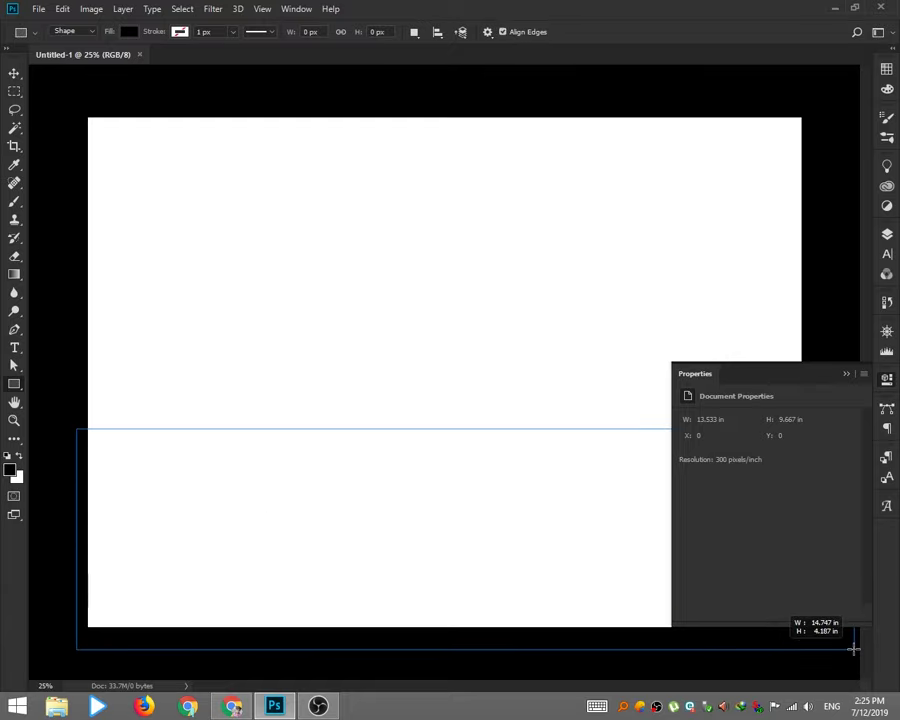
key(v)
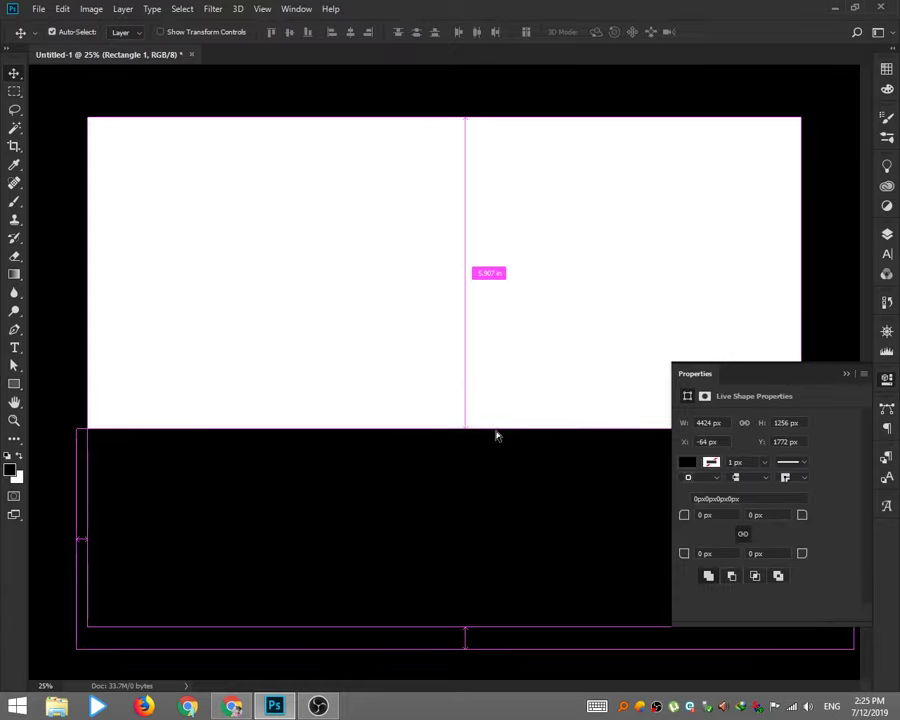
key(ctrl+t)
drag(464, 428, 465, 468)
key(Return)
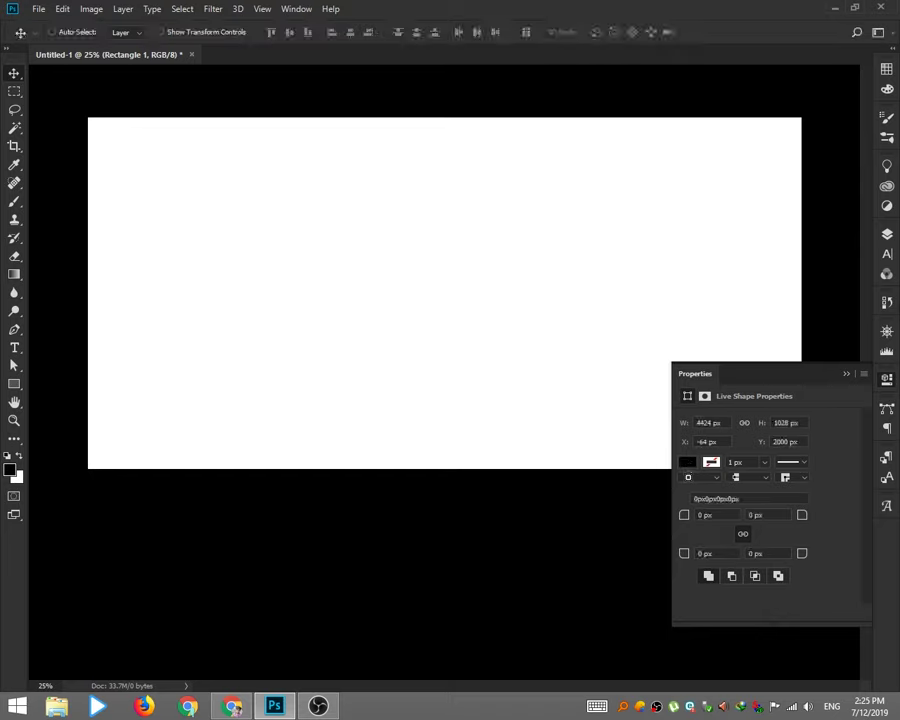
Colour the ground rectangle light green using a Libraries colour theme swatch
click(886, 186)
click(799, 332)
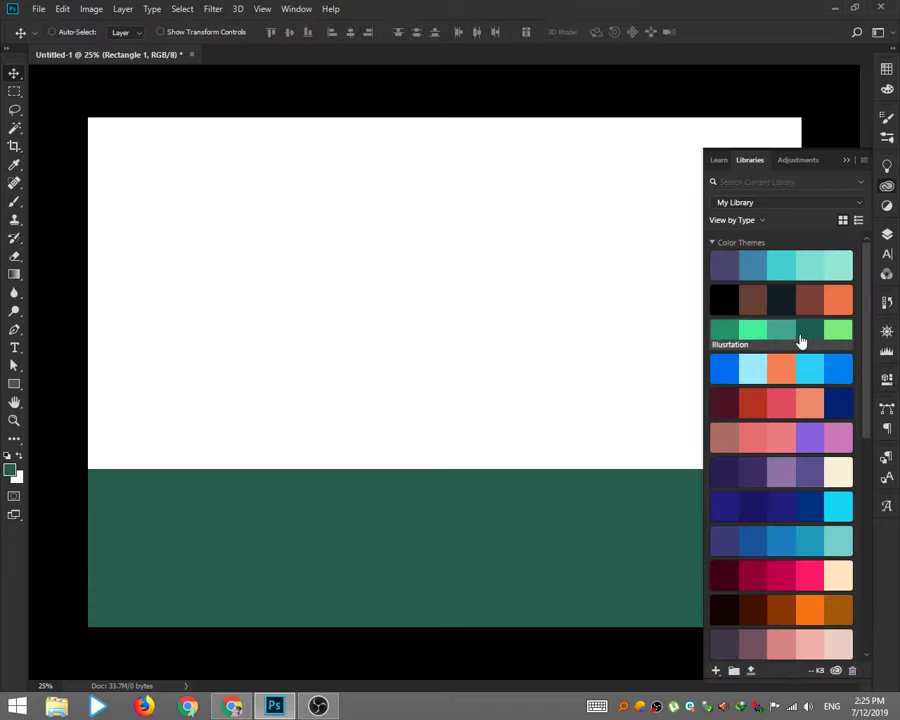
click(727, 332)
click(750, 338)
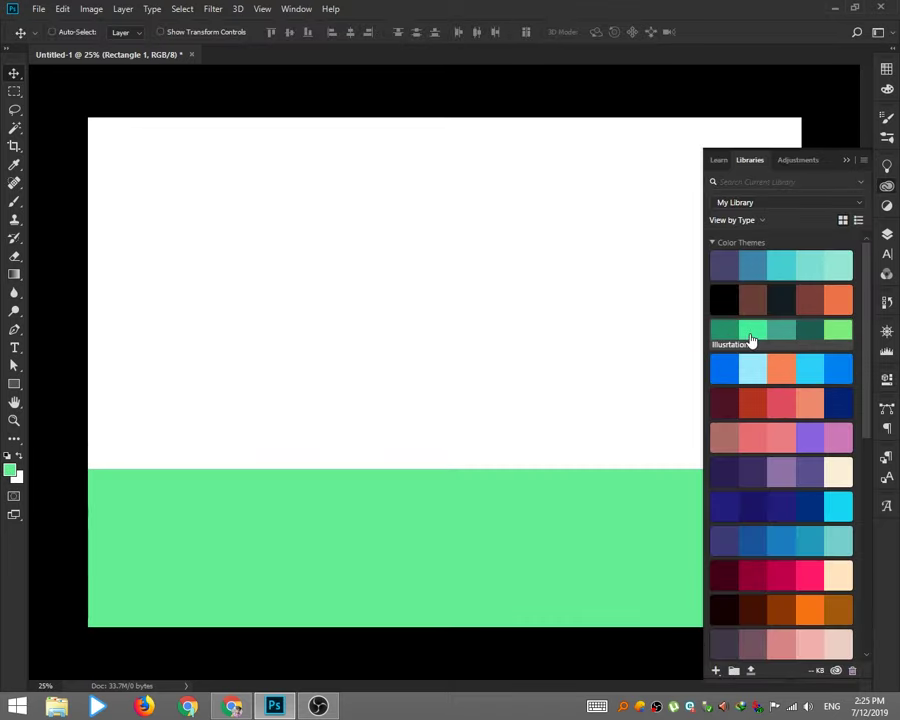
Show the rulers and drag three guides across the green ground
key(ctrl+r)
key(p)
drag(305, 70, 324, 523)
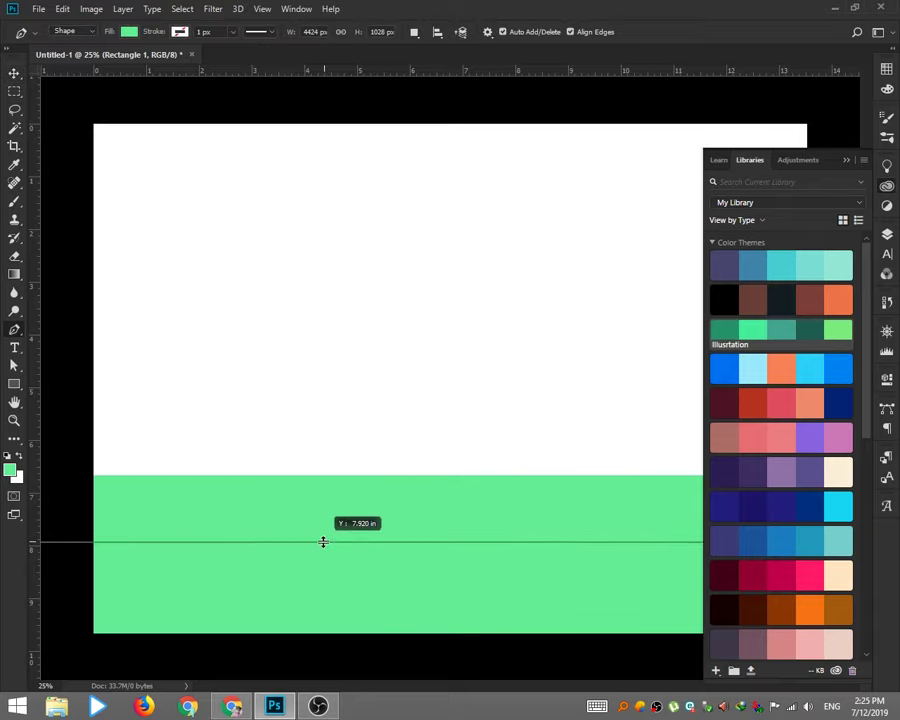
drag(348, 75, 366, 545)
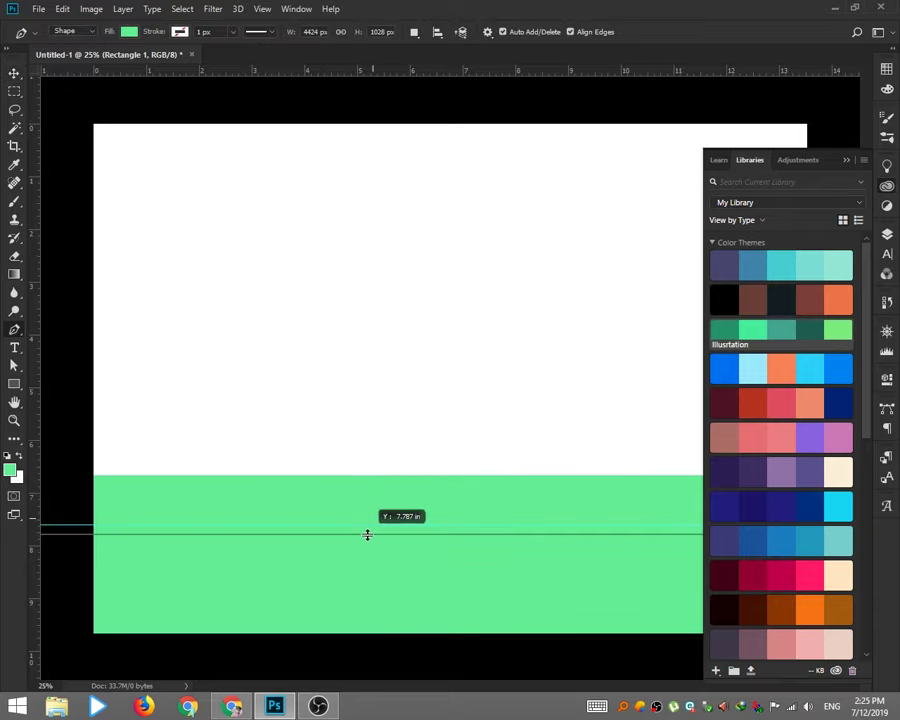
drag(299, 70, 431, 535)
Draw a thin dark-green tapering sliver from the left edge to mid-ground
click(78, 525)
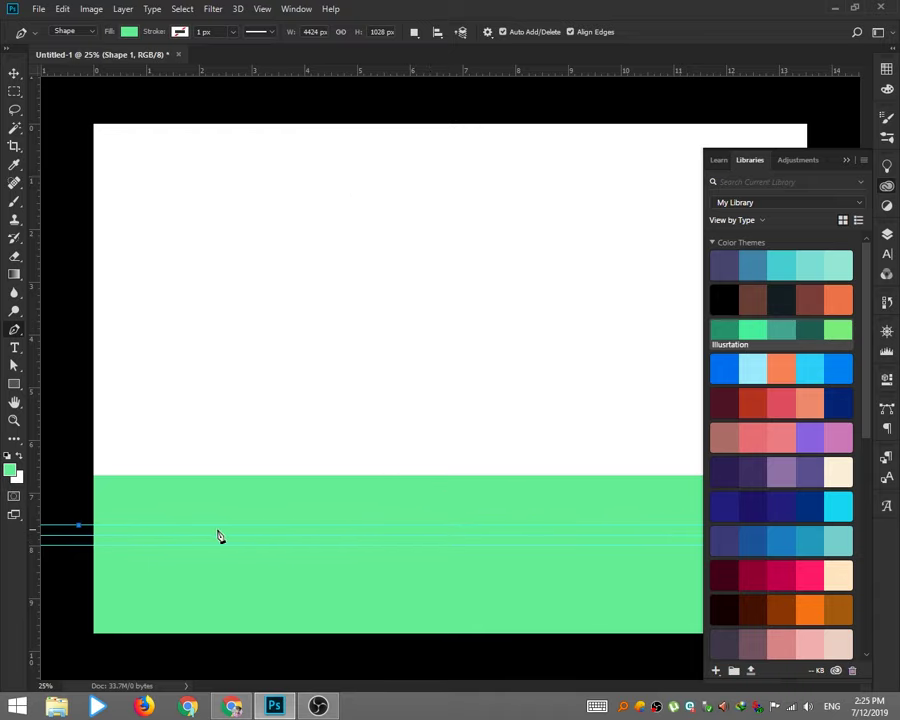
click(524, 535)
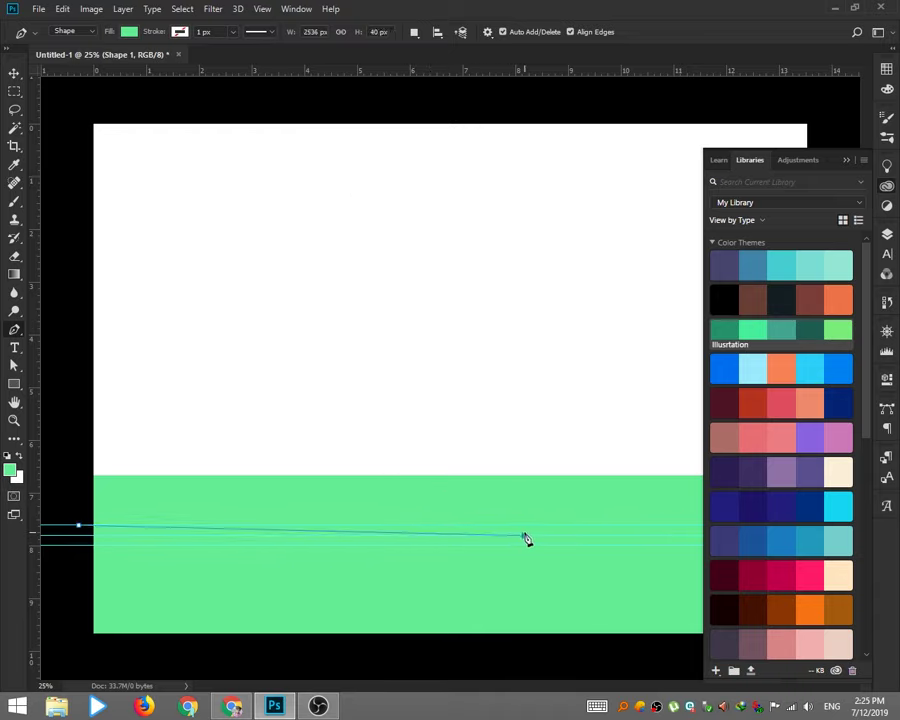
click(78, 545)
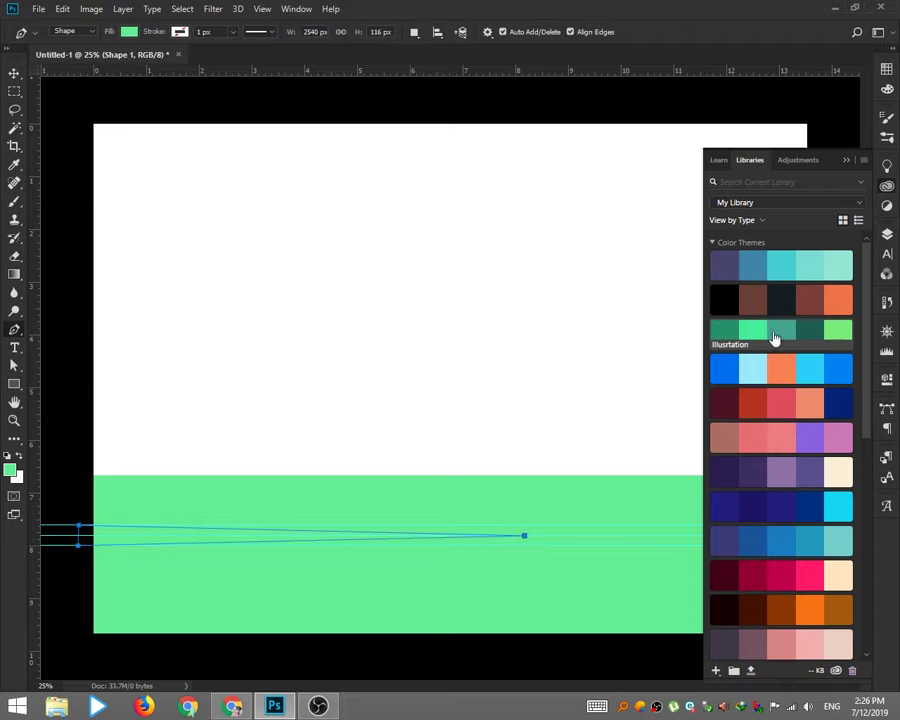
click(733, 336)
click(16, 78)
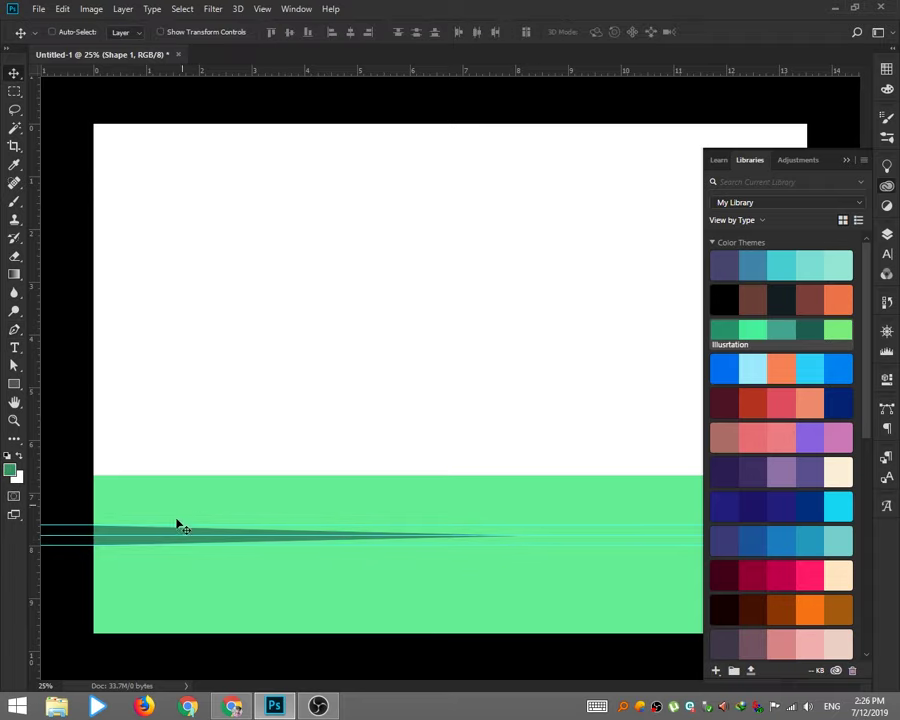
ctrl+click(464, 553)
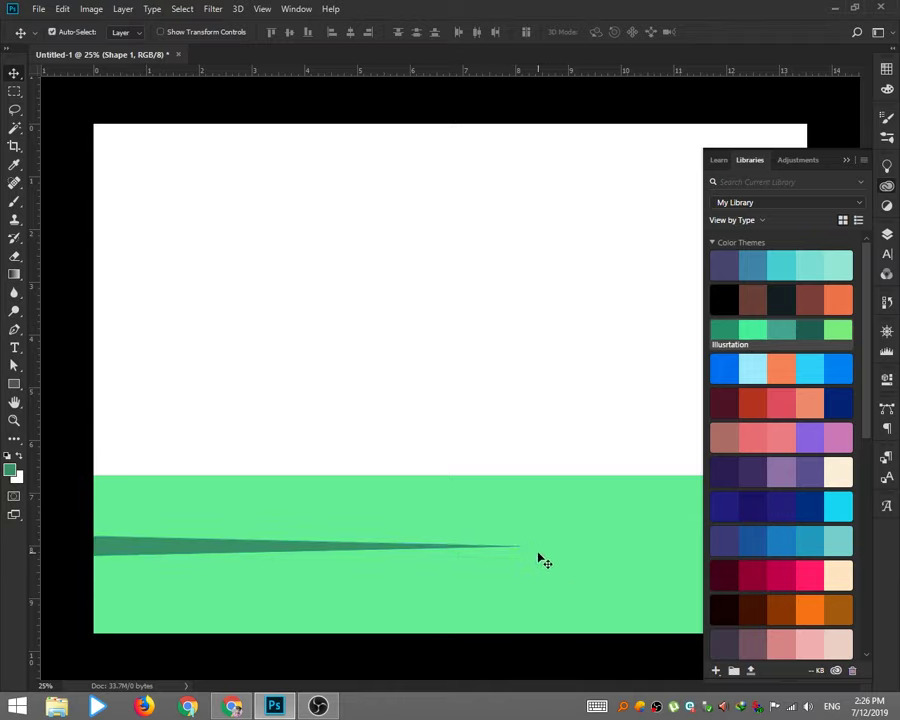
Stretch the dark-green sliver wider to the right
key(ctrl+t)
drag(527, 546, 654, 546)
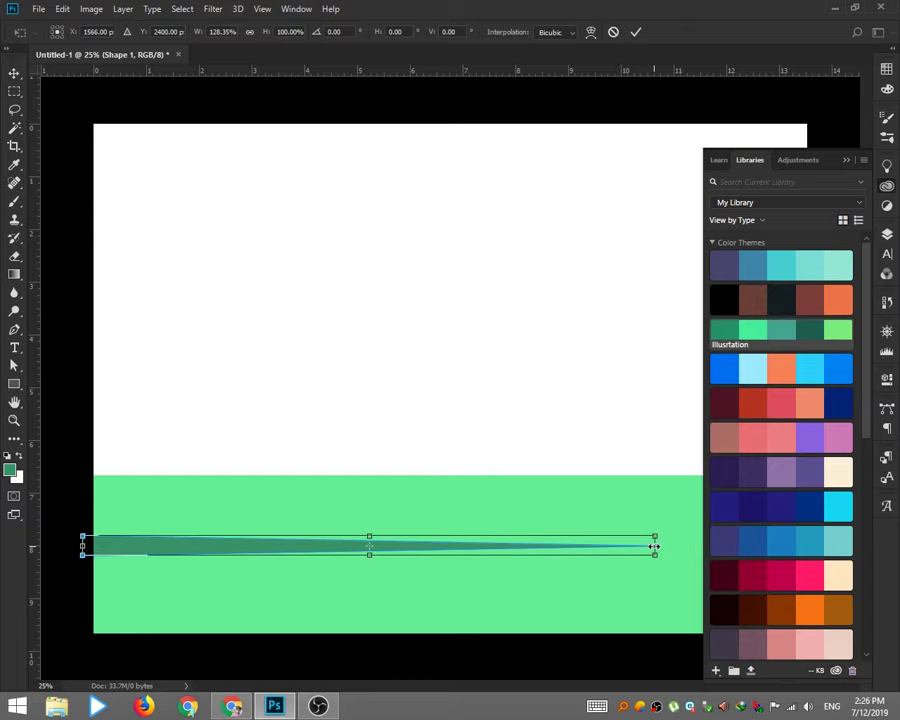
key(Return)
Duplicate the sliver, flip the copy horizontally, and scale it narrower and flatter
click(619, 537)
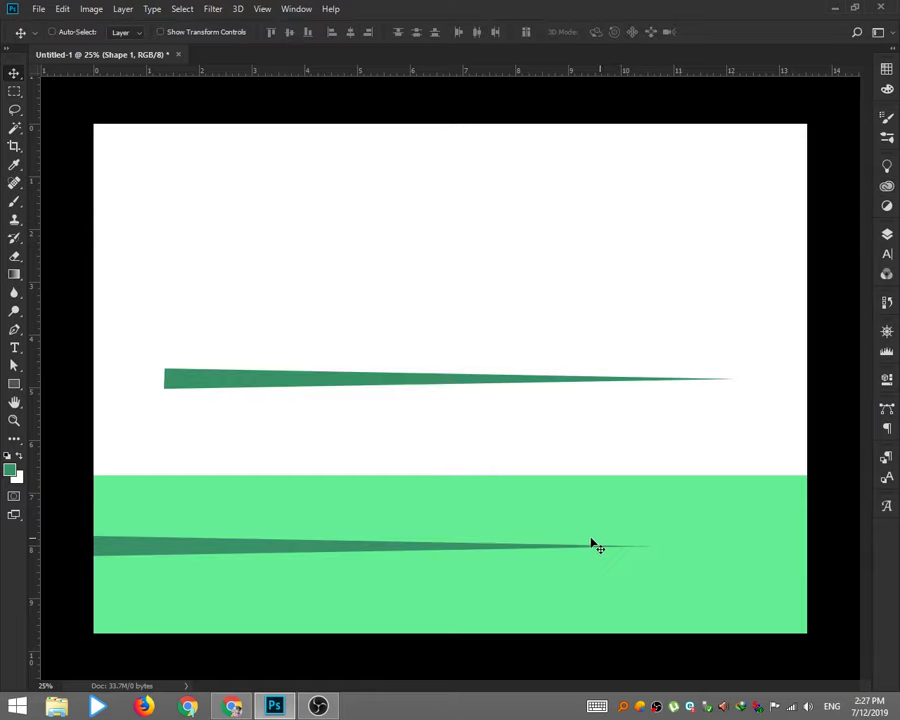
key(ctrl+t)
right_click(516, 366)
click(558, 541)
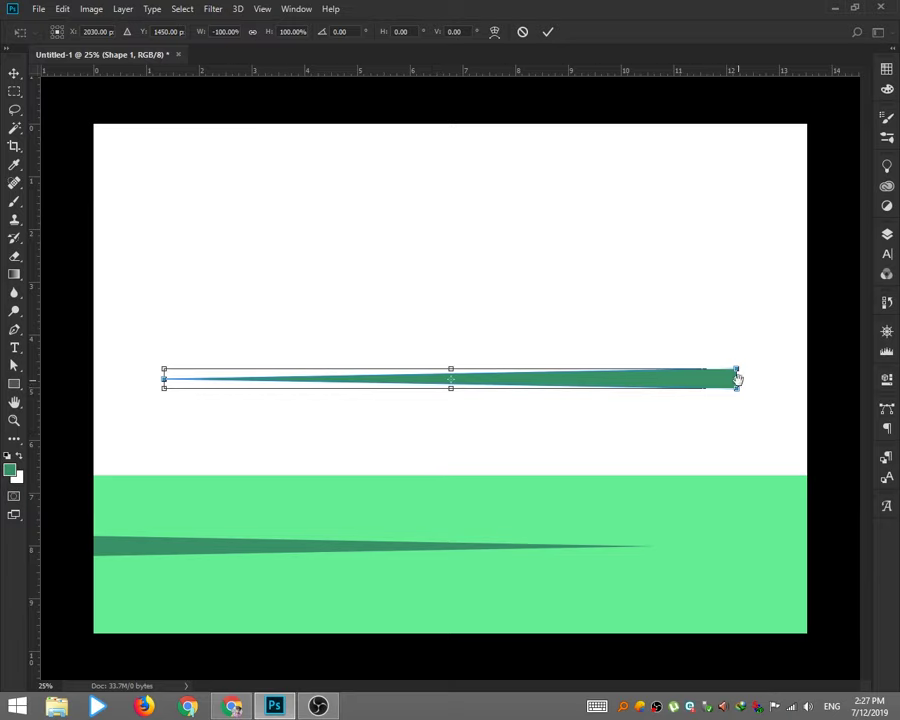
mouse_move(737, 380)
mouse_down()
mouse_move(464, 380)
mouse_move(843, 516)
mouse_move(835, 508)
mouse_up()
mouse_move(745, 512)
mouse_down()
mouse_move(745, 500)
mouse_move(709, 500)
mouse_up()
key(Return)
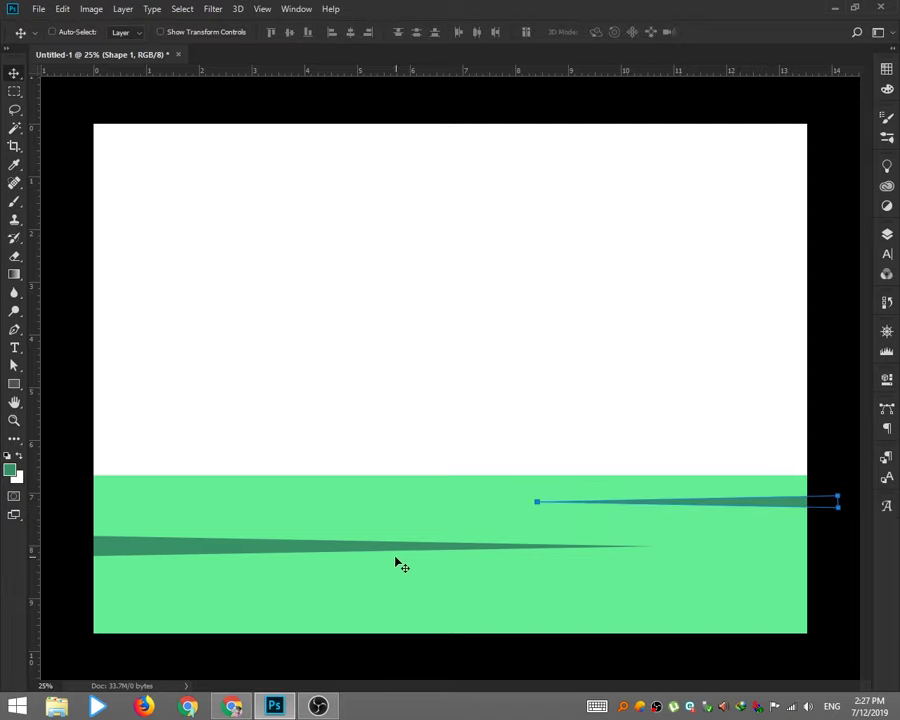
Move the flipped copy to the ground's right edge and colour it dark teal
drag(308, 553, 298, 561)
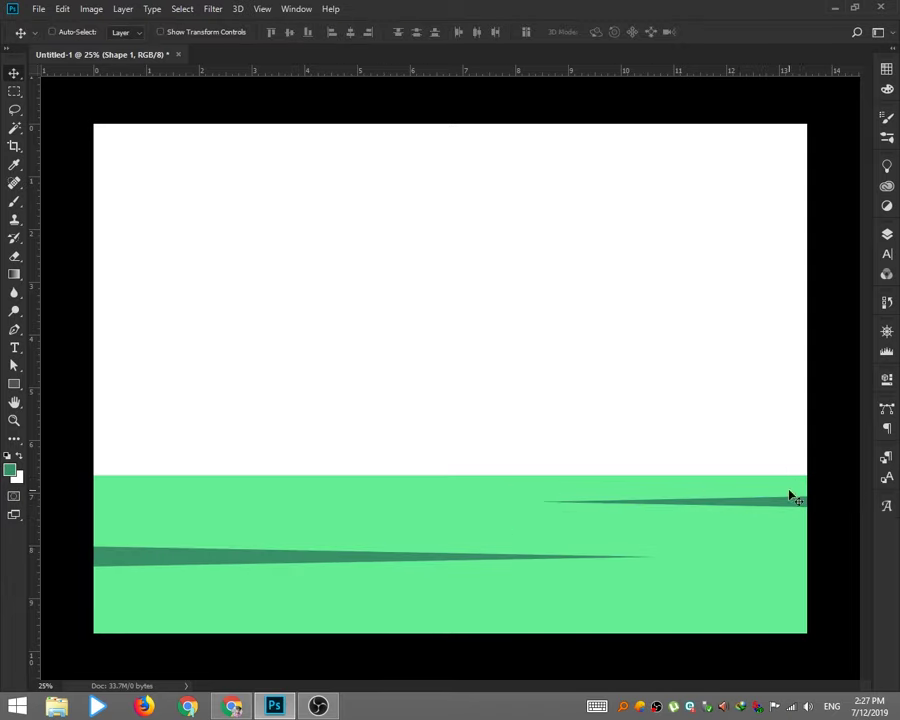
drag(795, 510, 798, 511)
click(887, 188)
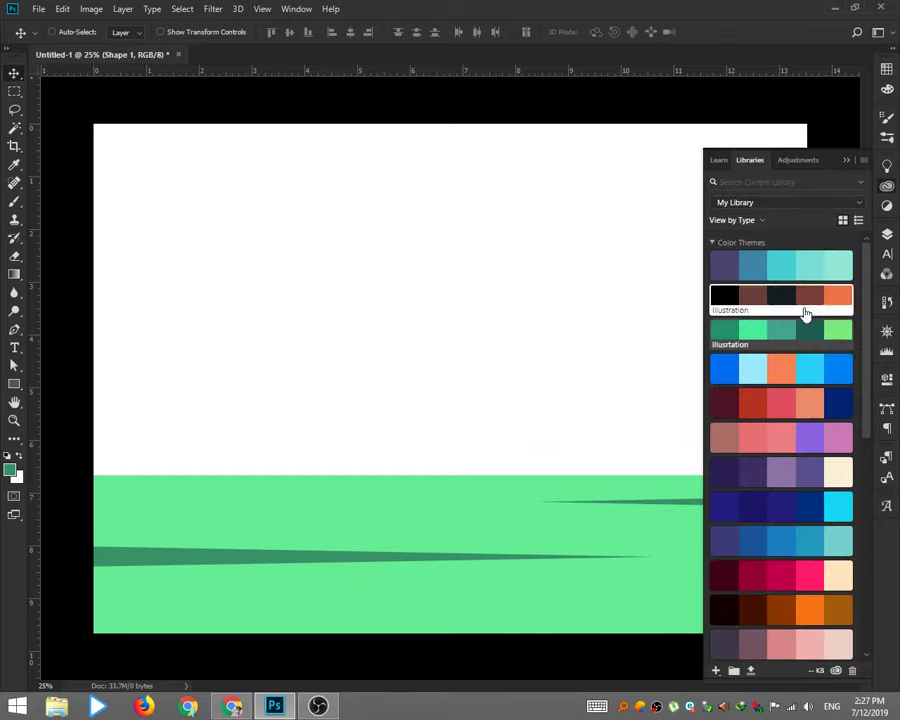
click(836, 333)
click(777, 334)
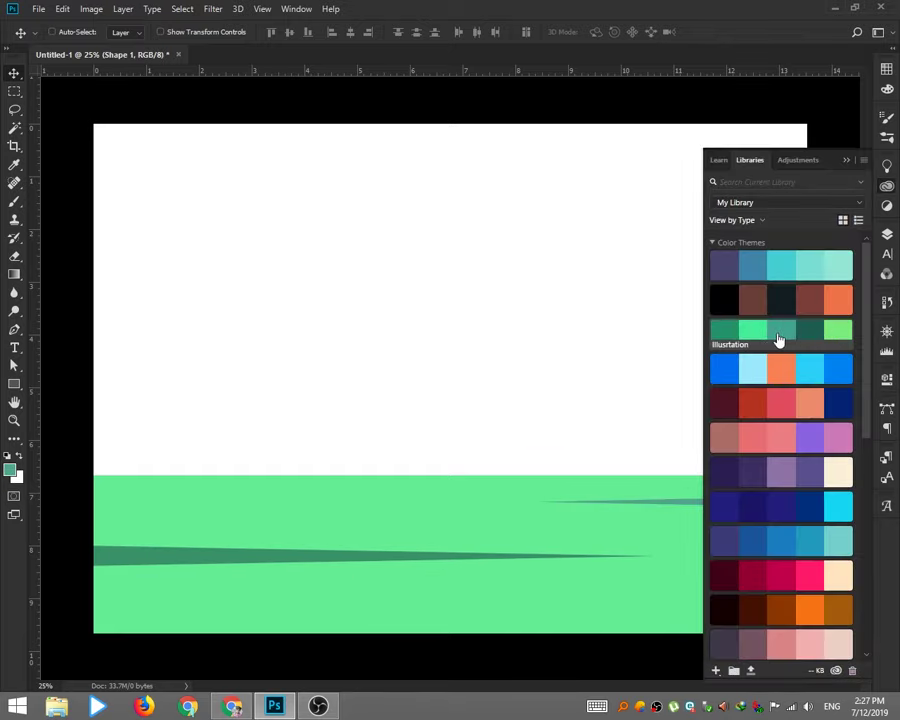
click(809, 331)
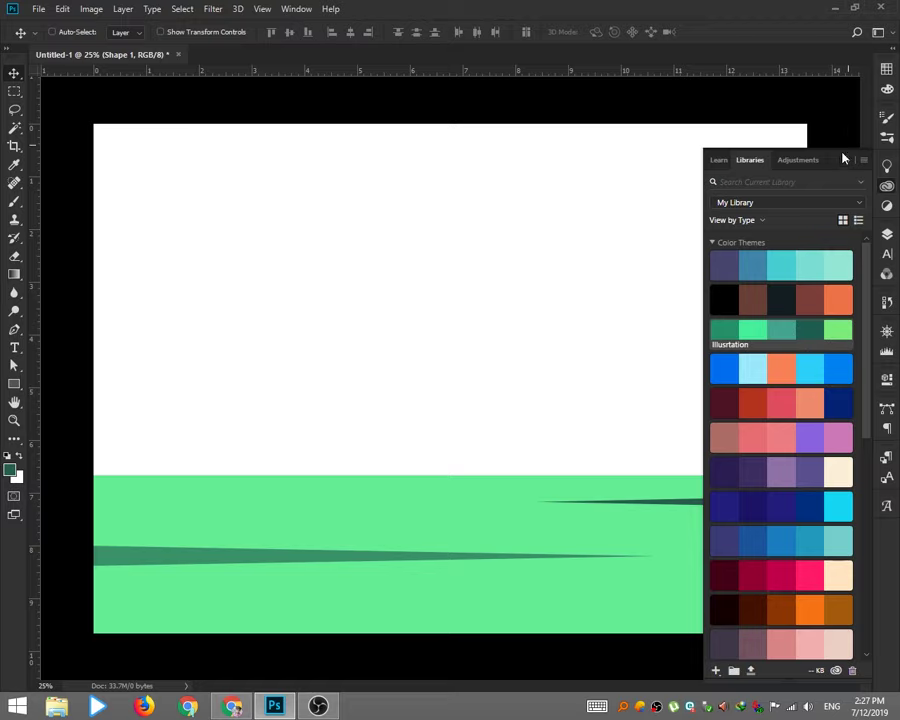
click(843, 154)
drag(781, 501, 763, 507)
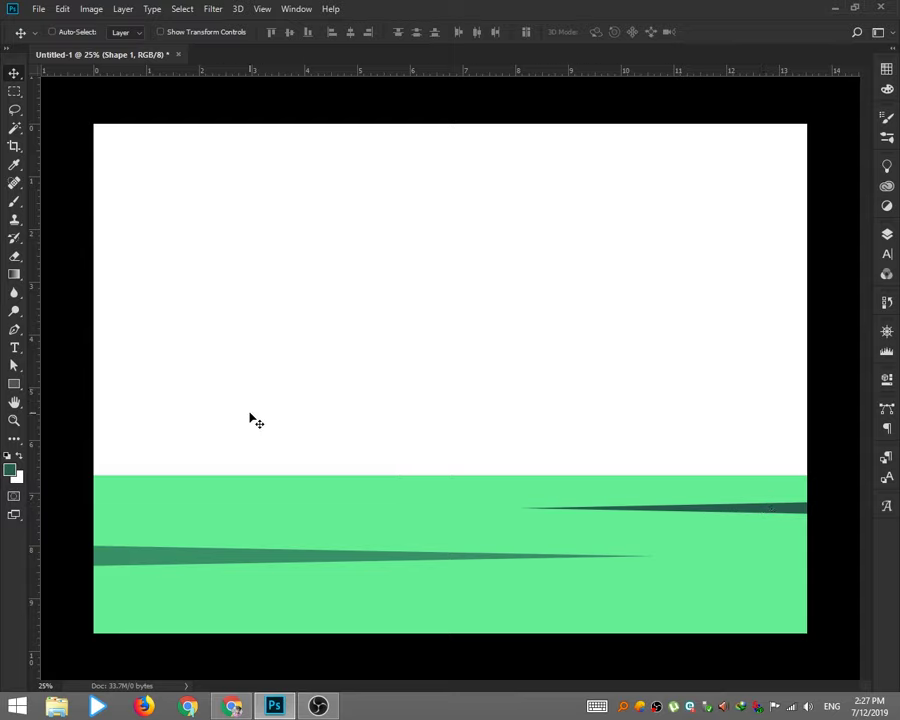
Place a horizontal guide on the grass level with the right sliver, removing a stray guide
key(p)
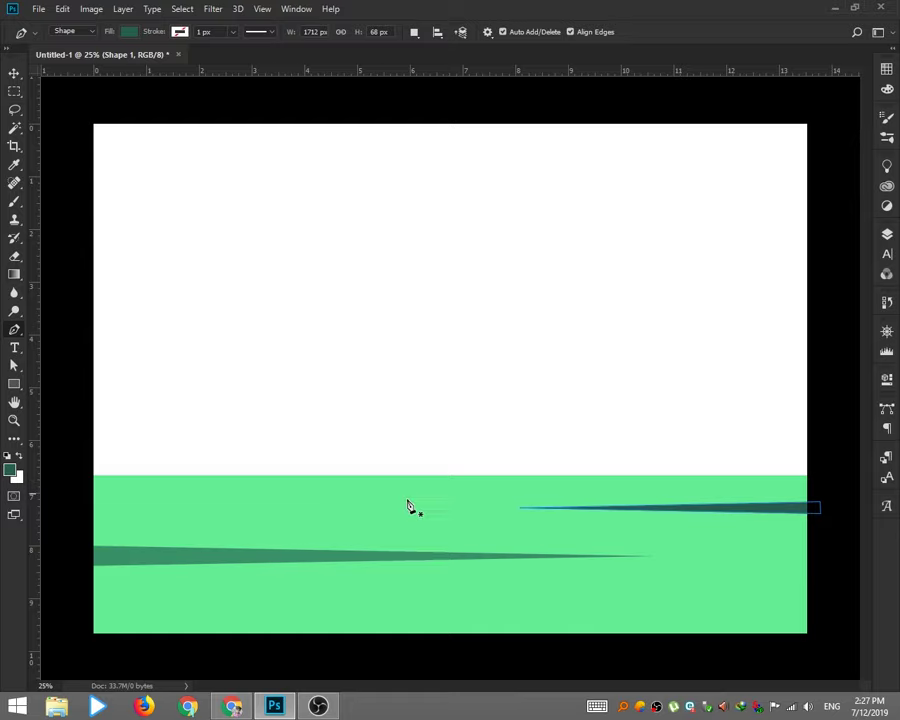
key(Escape)
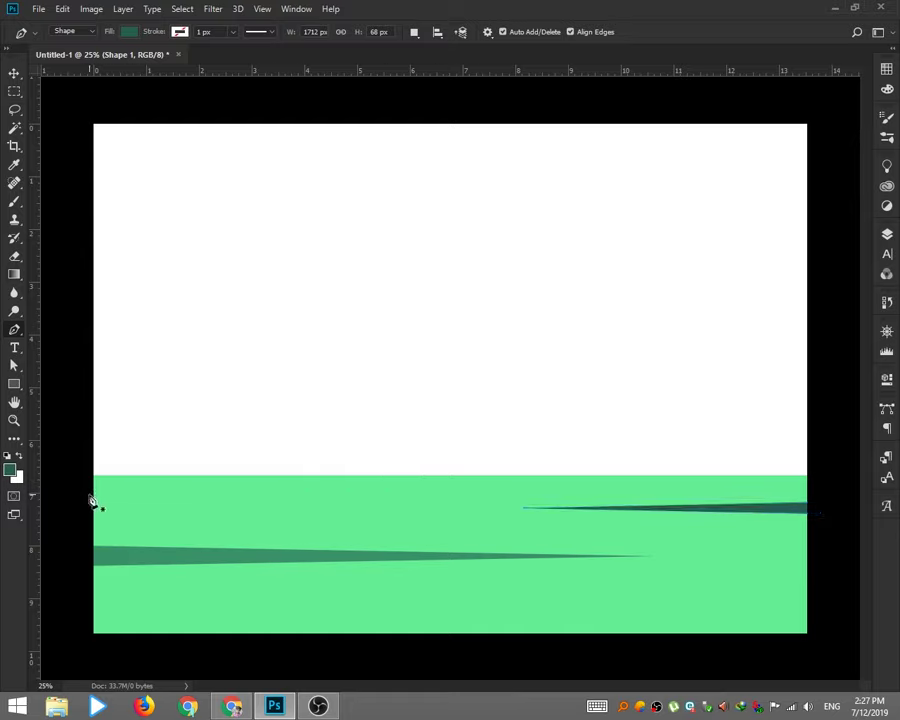
drag(362, 70, 347, 496)
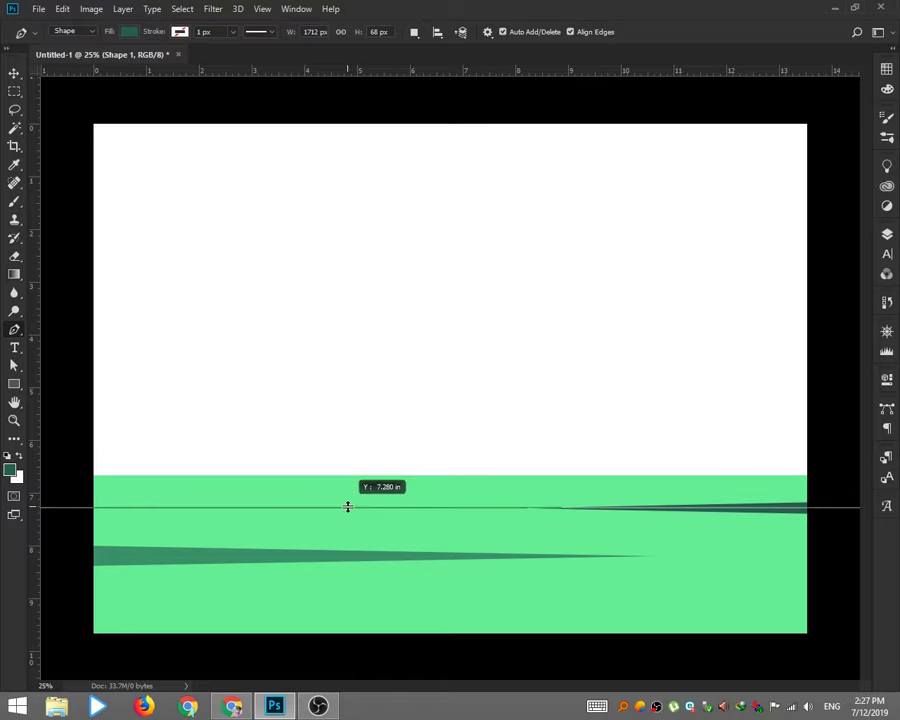
drag(347, 496, 354, 507)
key(c)
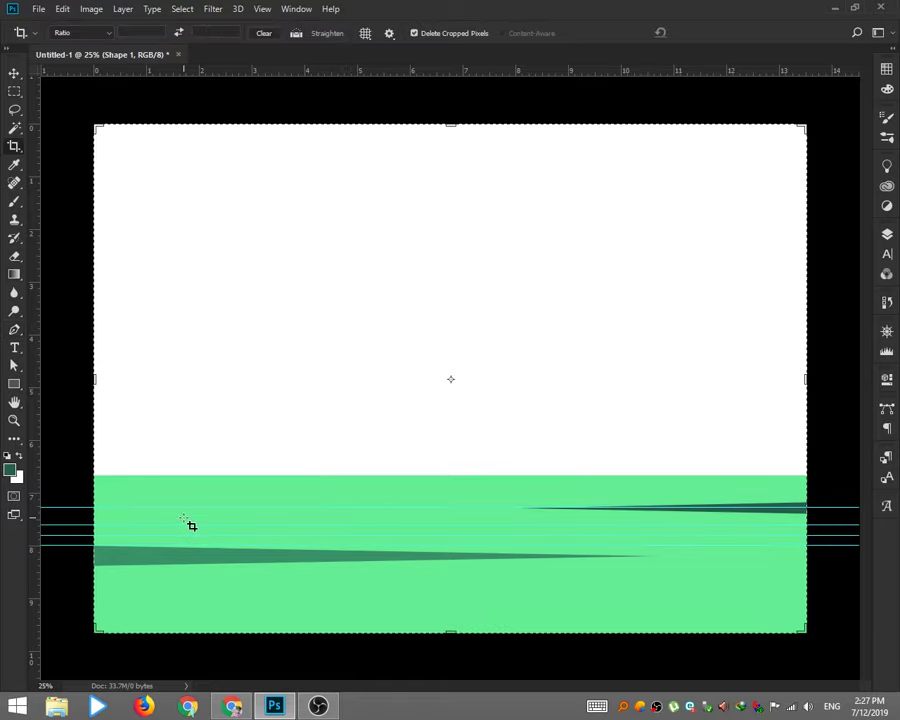
key(v)
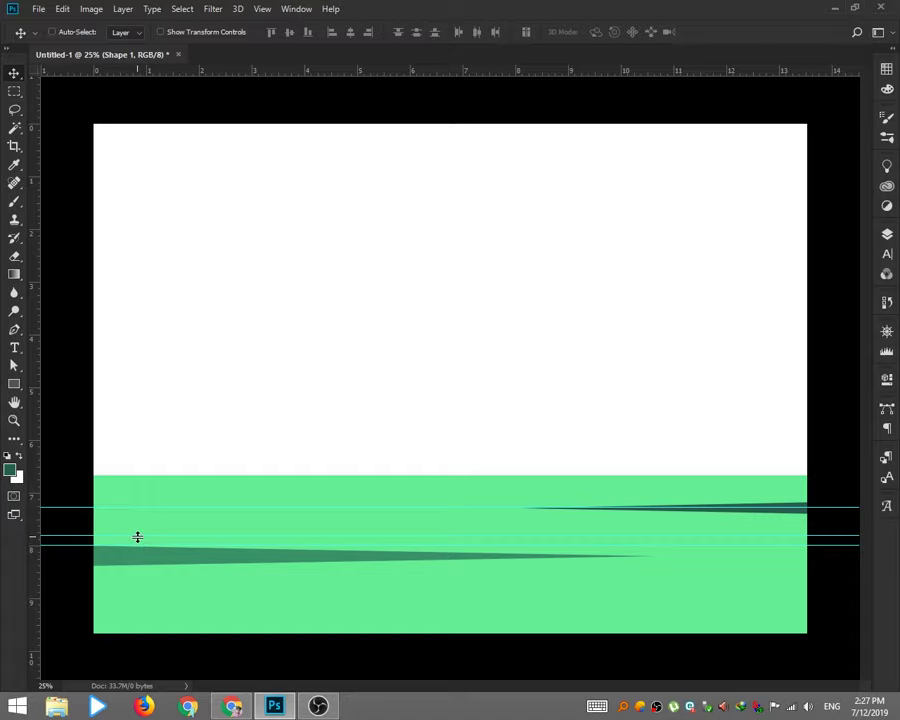
mouse_move(137, 537)
mouse_down()
mouse_move(140, 545)
mouse_move(137, 70)
mouse_up()
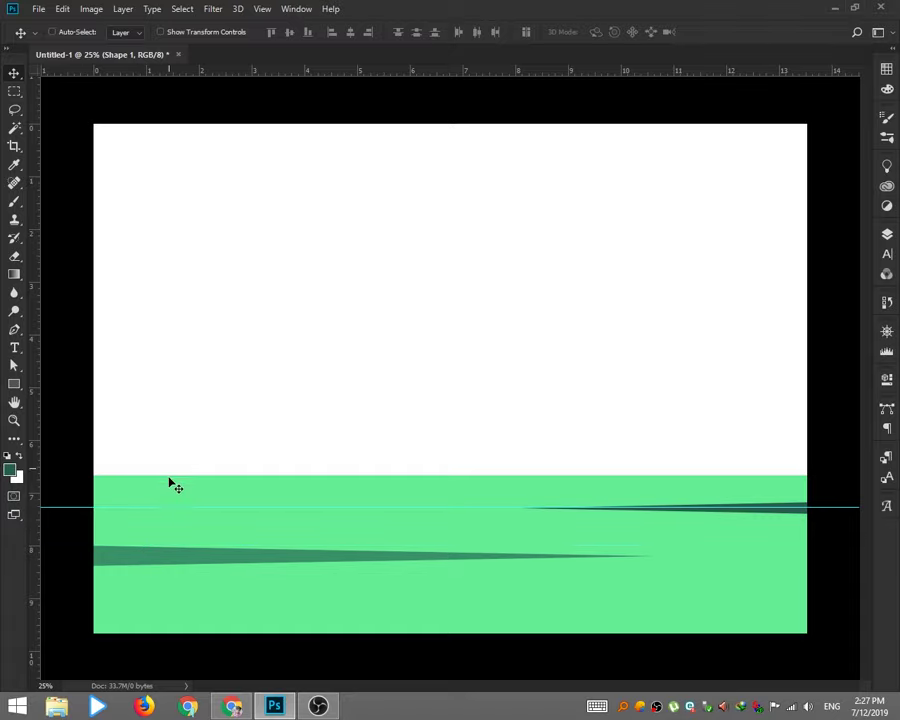
Change the canvas guide colour to Light Red
double_click(169, 508)
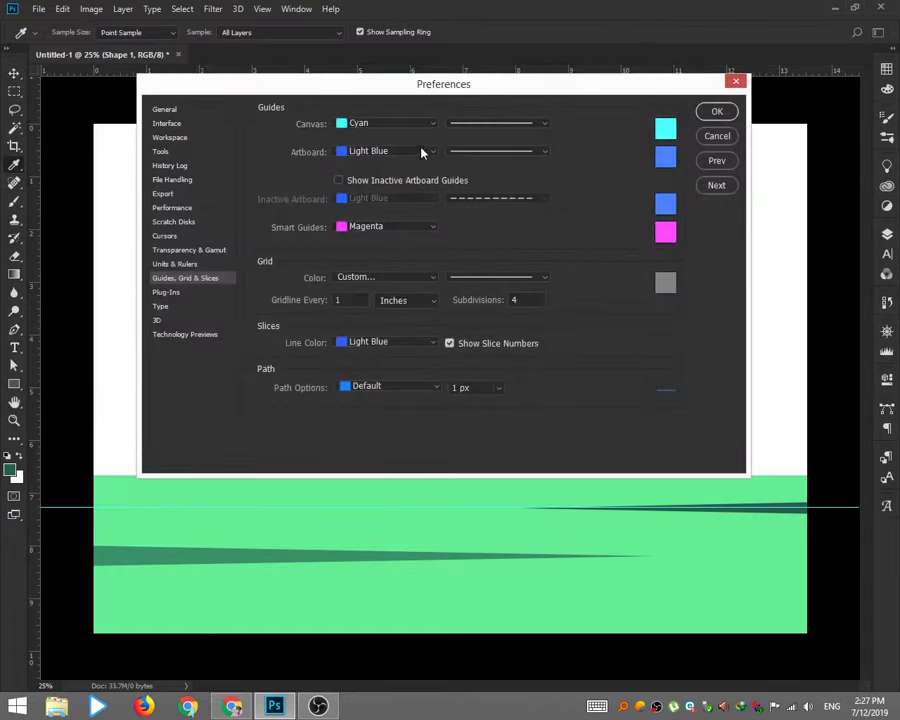
click(385, 123)
click(367, 177)
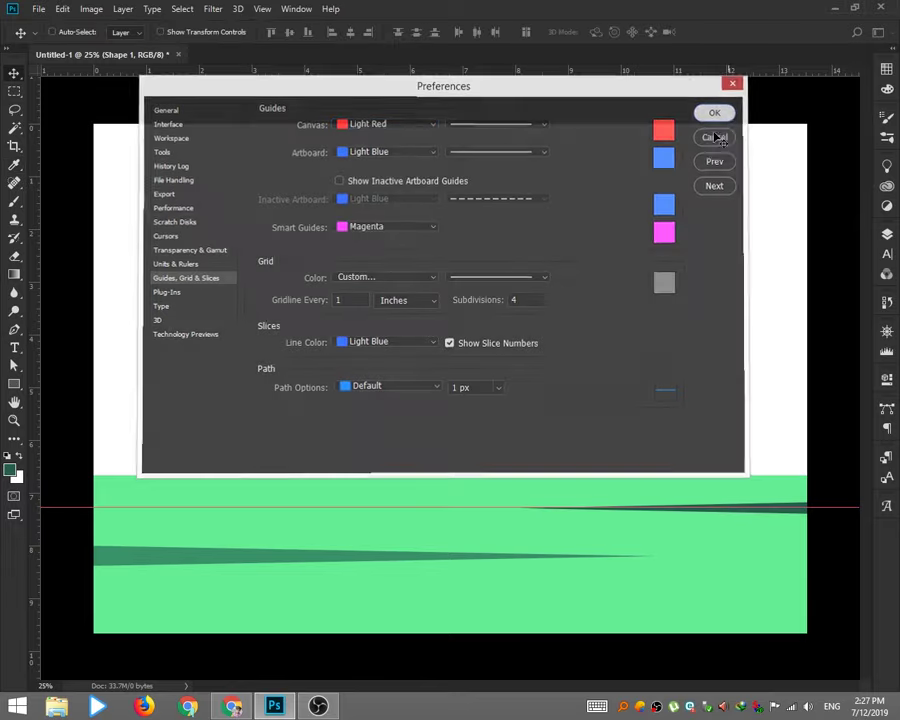
click(717, 111)
key(ctrl+plus)
key(ctrl+plus)
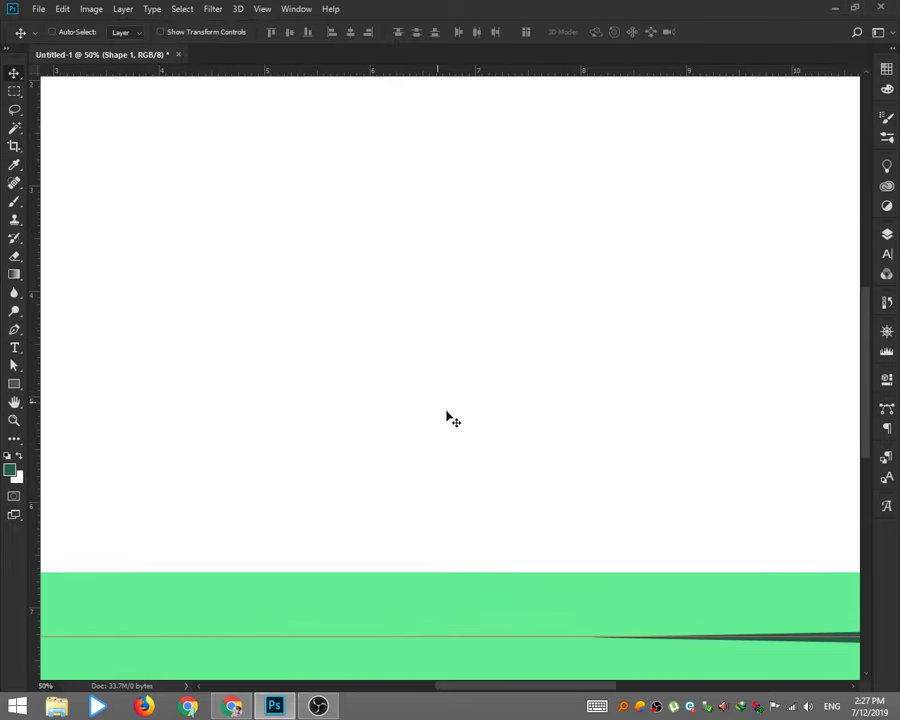
Start the hill outline on the guide with a small curved bump near mid-canvas
key(h)
scroll(630, 298, down, 3)
scroll(234, 324, left, 5)
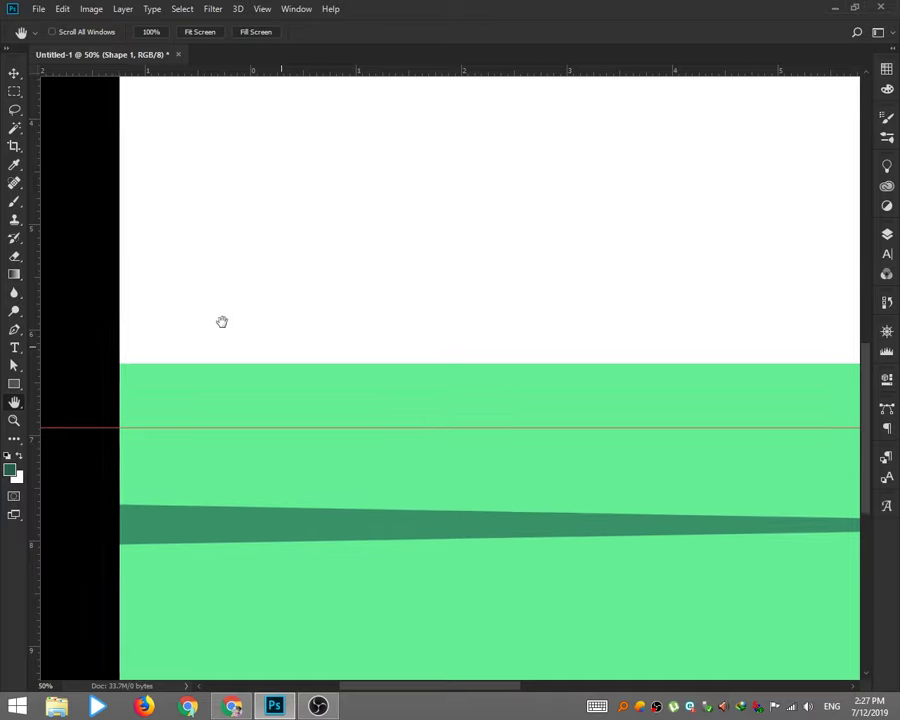
key(ctrl+minus)
key(ctrl+minus)
key(ctrl+plus)
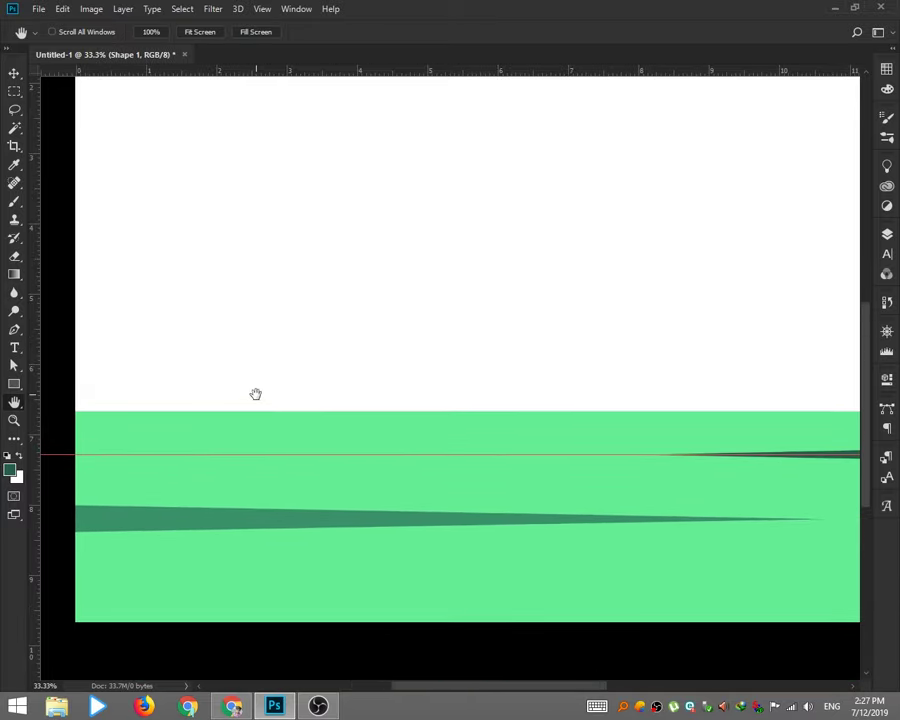
key(p)
click(690, 455)
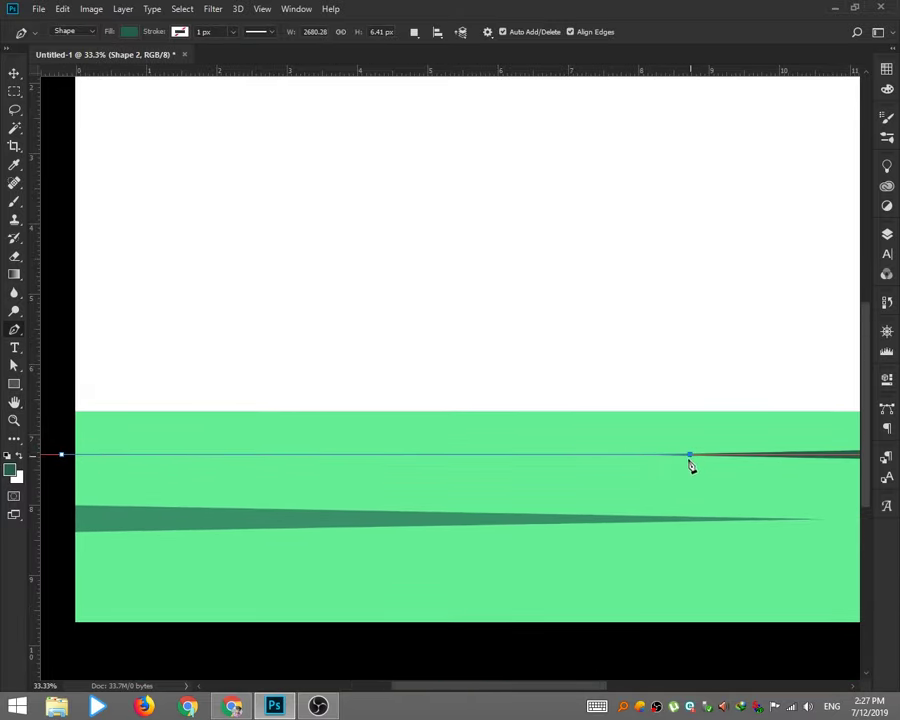
click(598, 455)
mouse_move(565, 445)
mouse_down()
mouse_move(516, 449)
mouse_move(436, 434)
mouse_up()
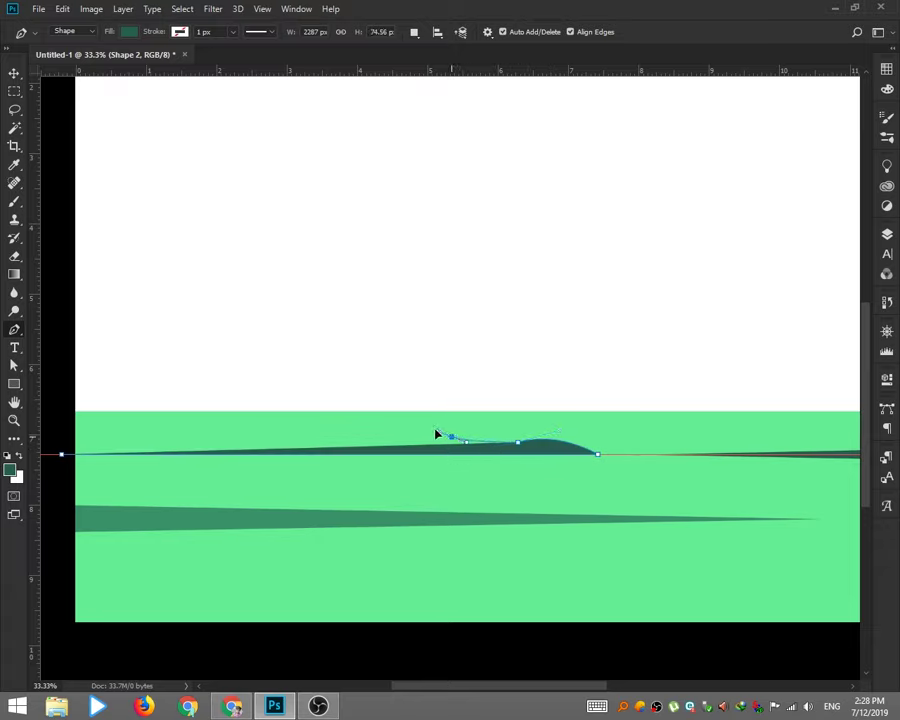
Add a larger hump, extend the outline to the left edge, and close Shape 2
mouse_move(330, 424)
mouse_down()
mouse_move(261, 439)
mouse_move(148, 435)
mouse_up()
alt+click(257, 432)
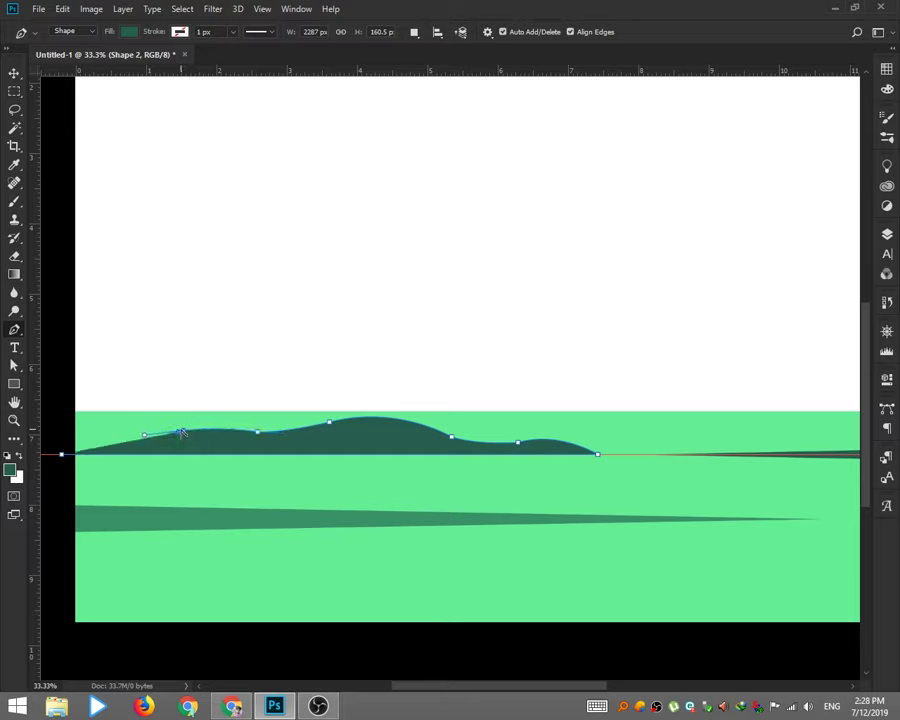
ctrl+click(182, 432)
drag(183, 440, 175, 446)
drag(70, 432, 42, 428)
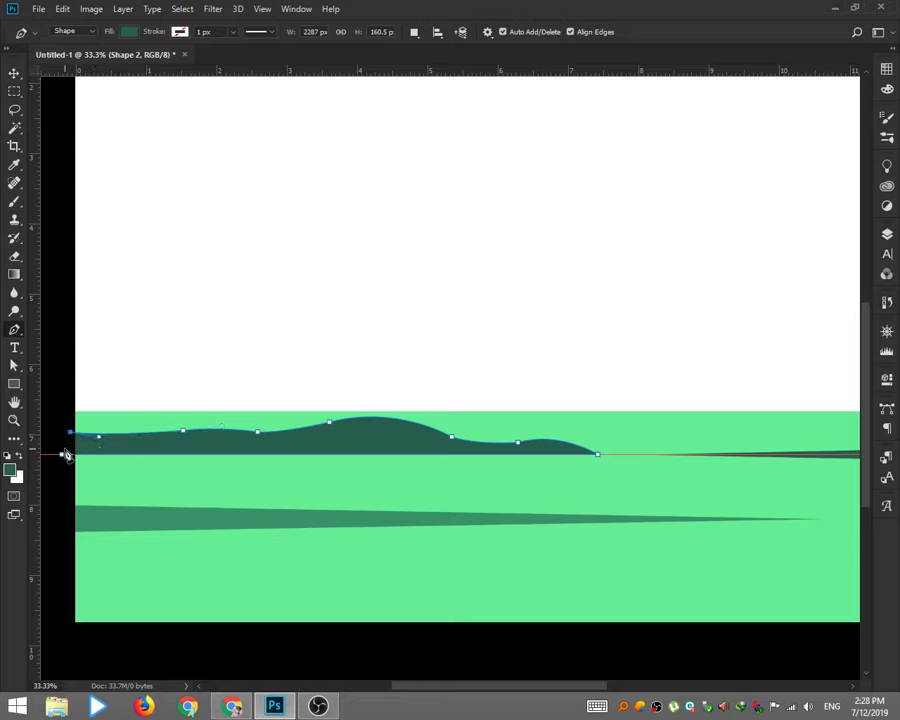
click(61, 454)
click(16, 69)
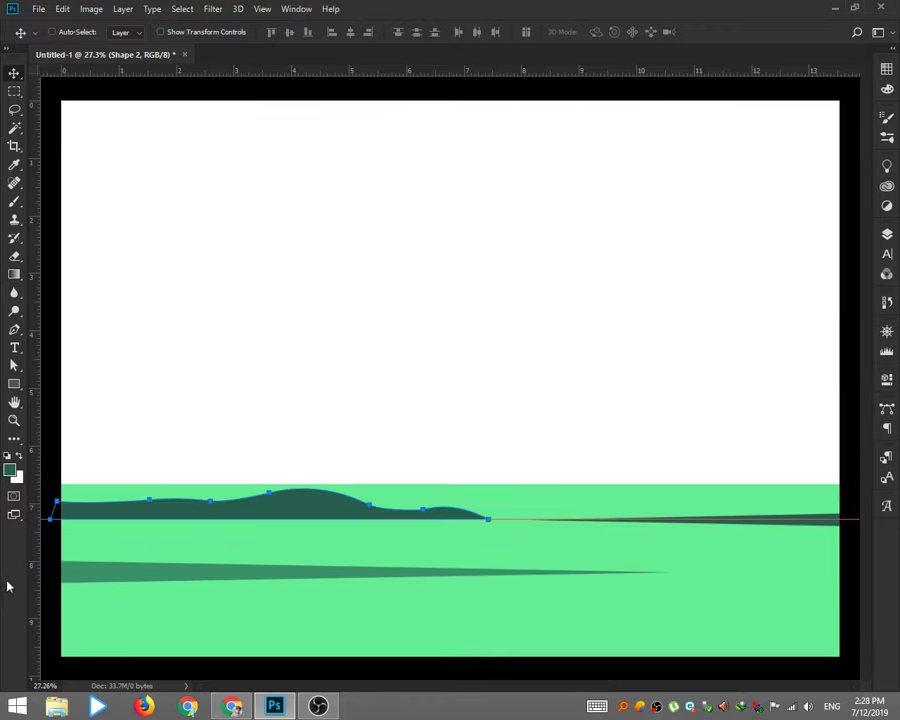
Fill the Shape 2 hill with the black swatch from a Libraries colour theme
click(886, 186)
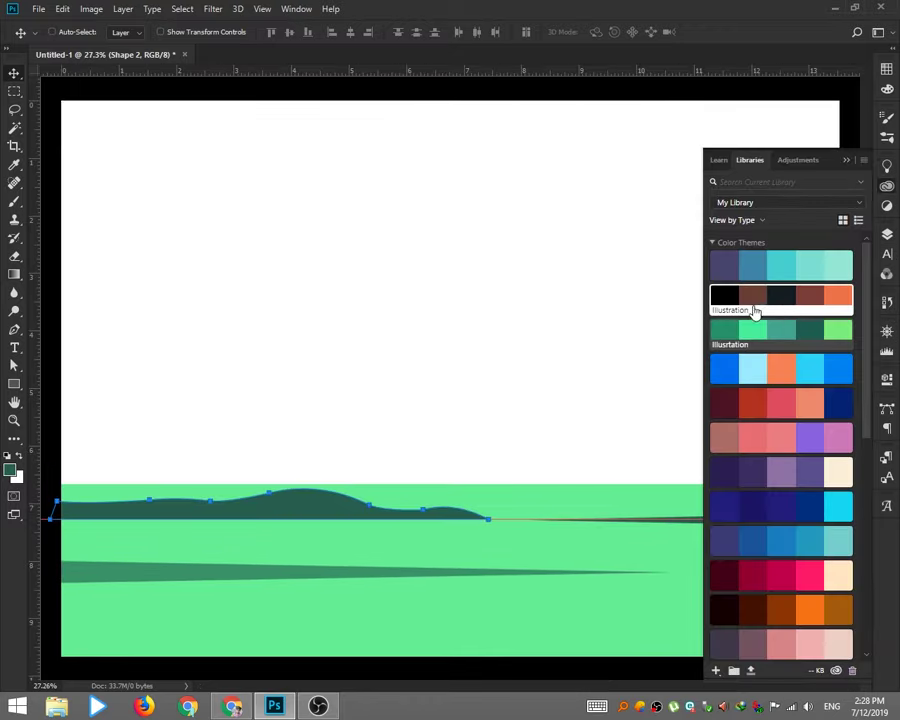
click(724, 295)
click(12, 471)
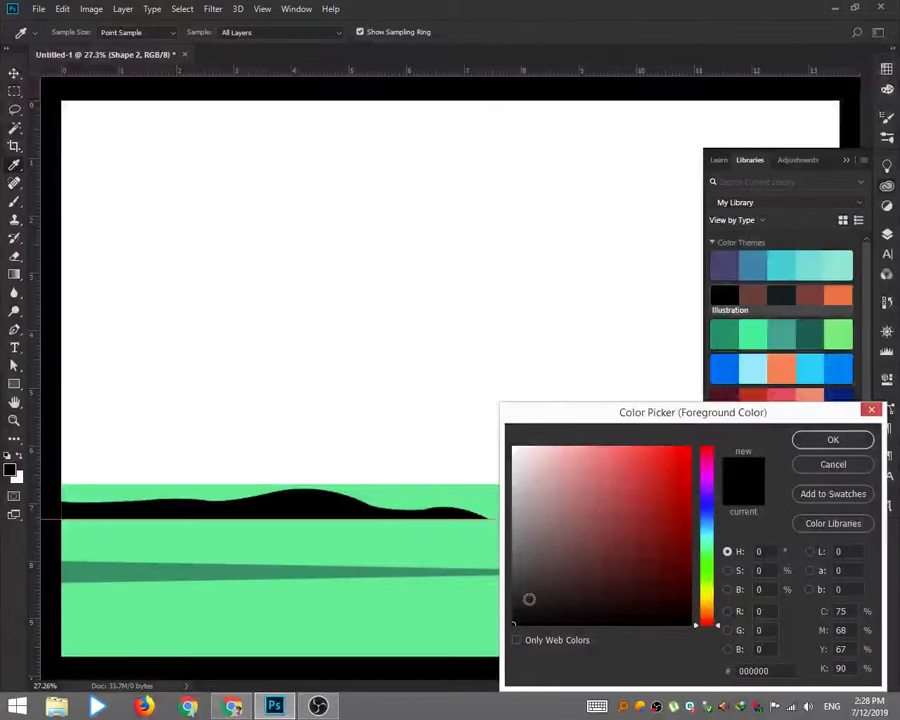
click(826, 446)
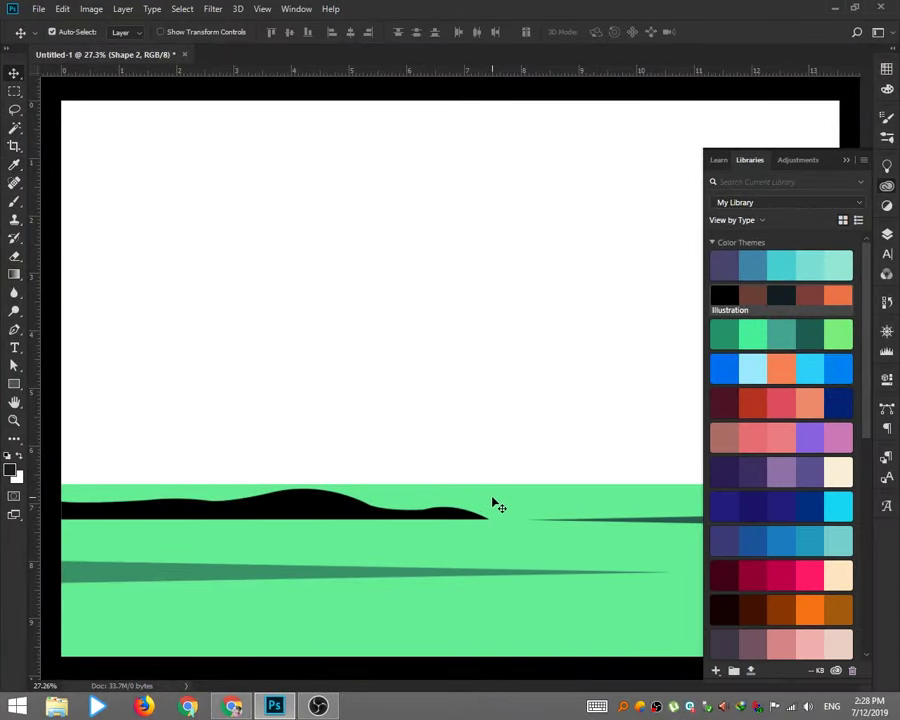
key(ctrl+minus)
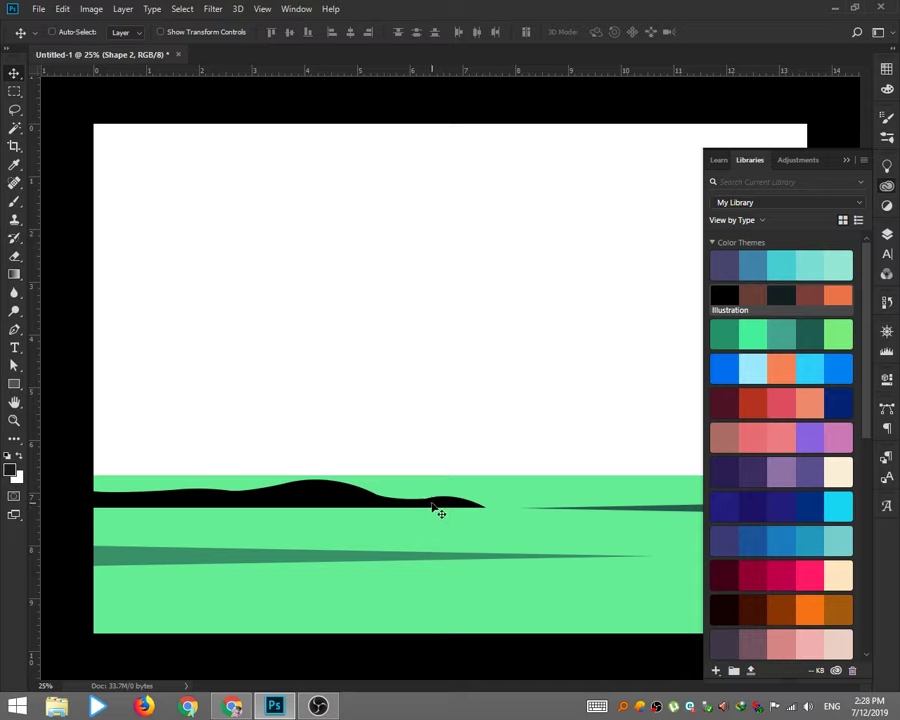
Start the mountain outline at the left edge with the first two peaks
key(p)
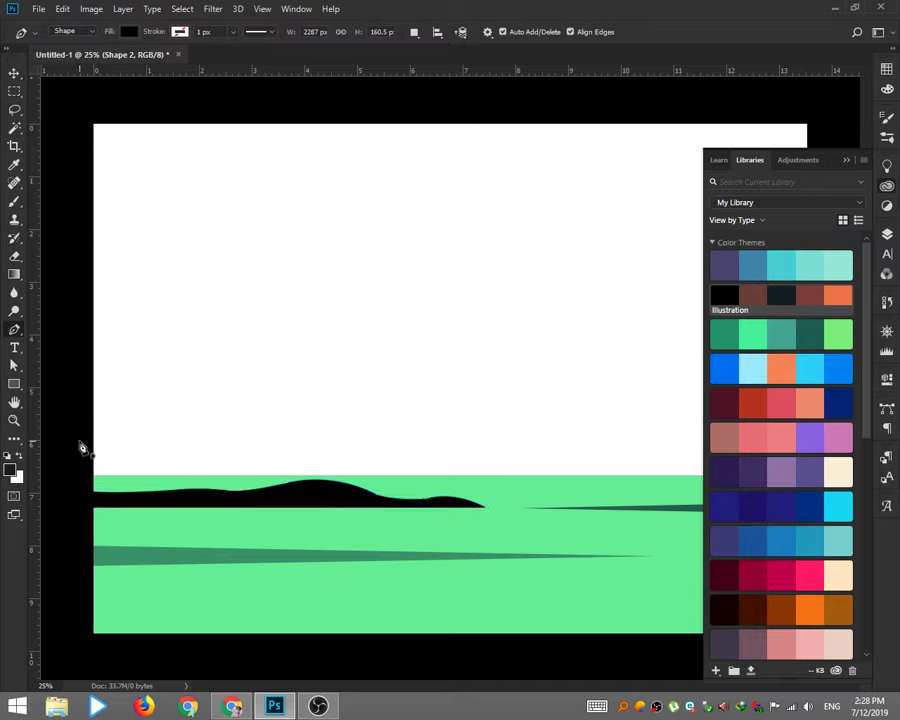
click(81, 437)
click(91, 441)
click(87, 433)
click(203, 399)
click(238, 429)
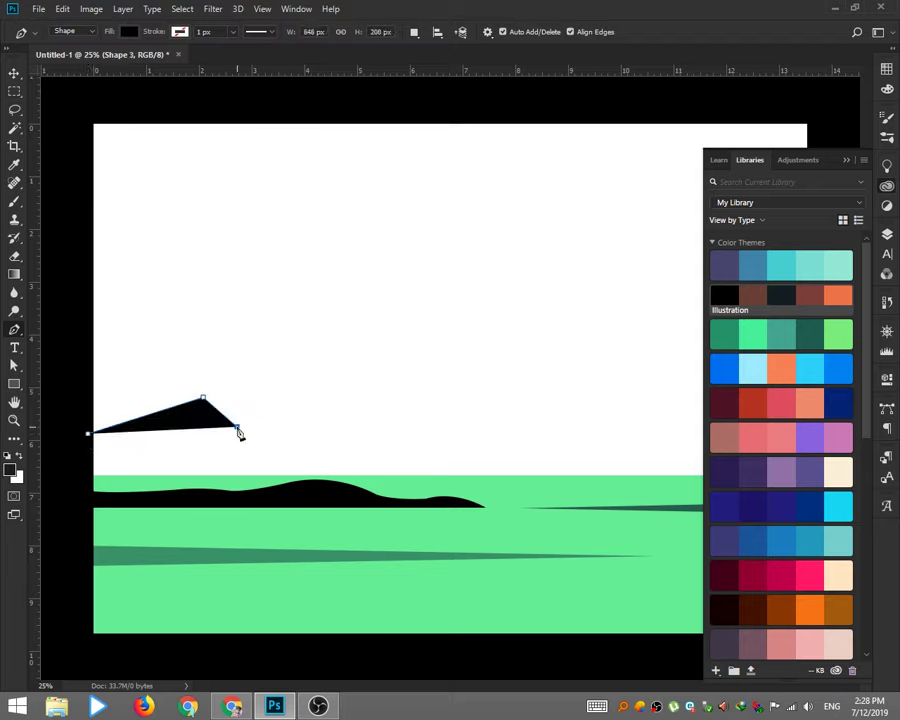
key(ctrl+z)
click(252, 427)
click(275, 413)
click(312, 429)
Continue the jagged ridge of peaks rightward and down past the right edge onto the grass
click(358, 401)
click(398, 428)
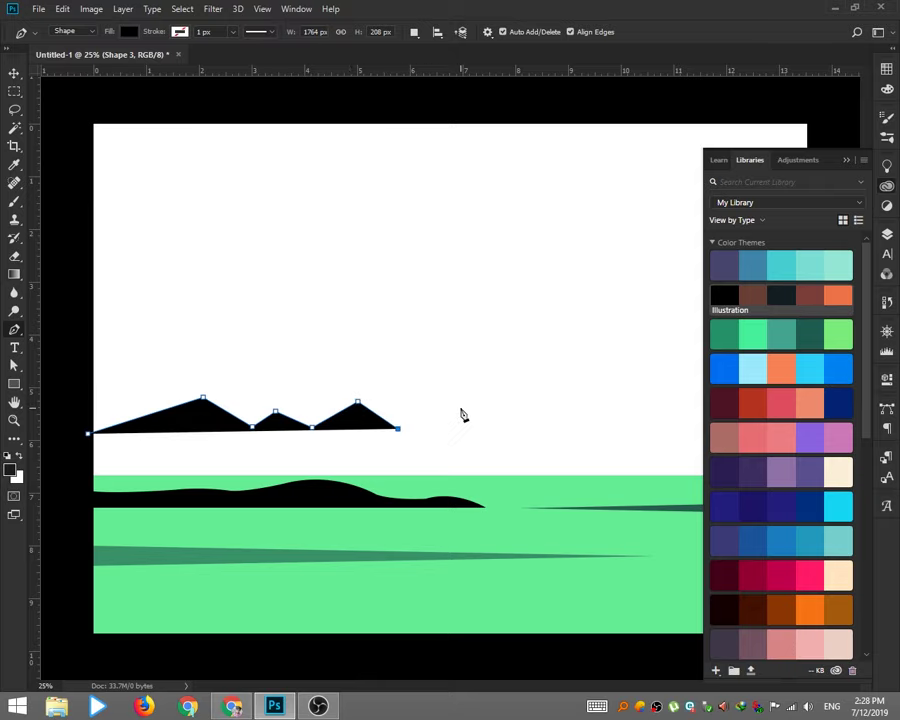
click(460, 408)
click(508, 443)
click(560, 405)
click(612, 446)
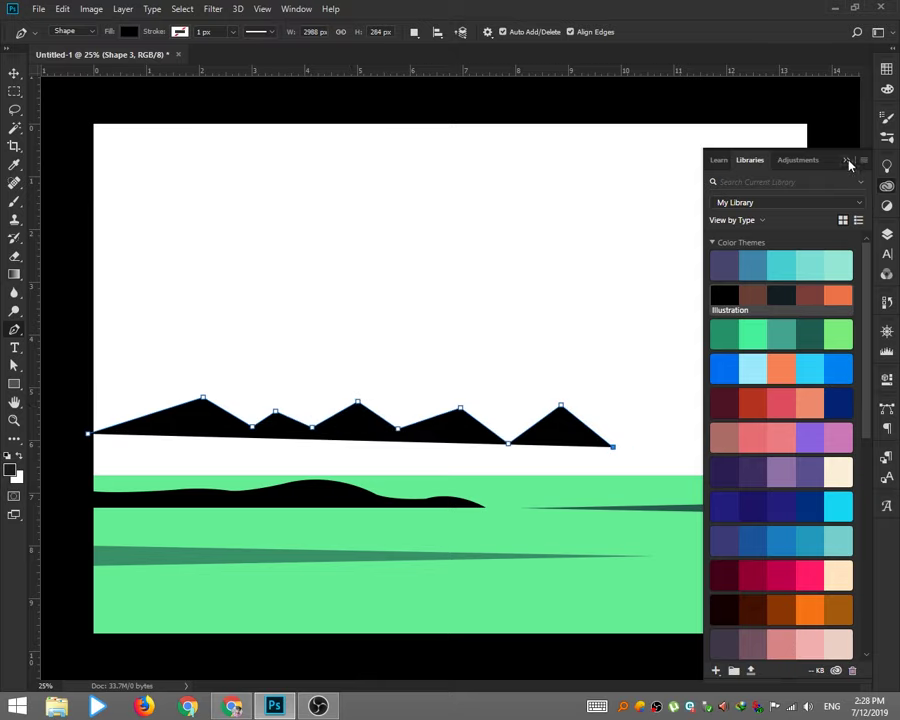
click(847, 161)
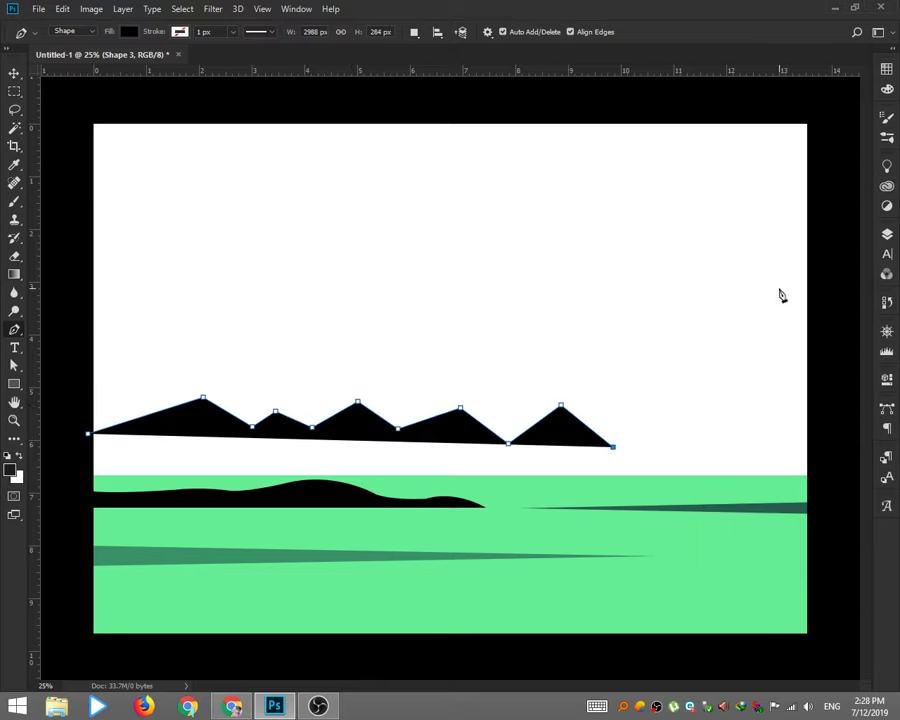
click(654, 429)
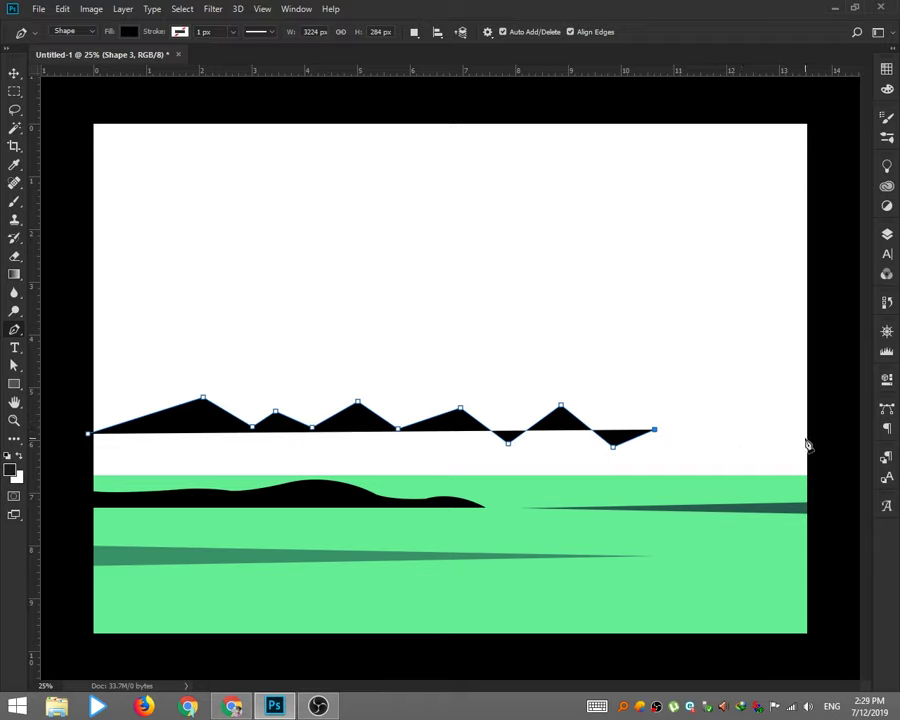
click(724, 413)
click(793, 451)
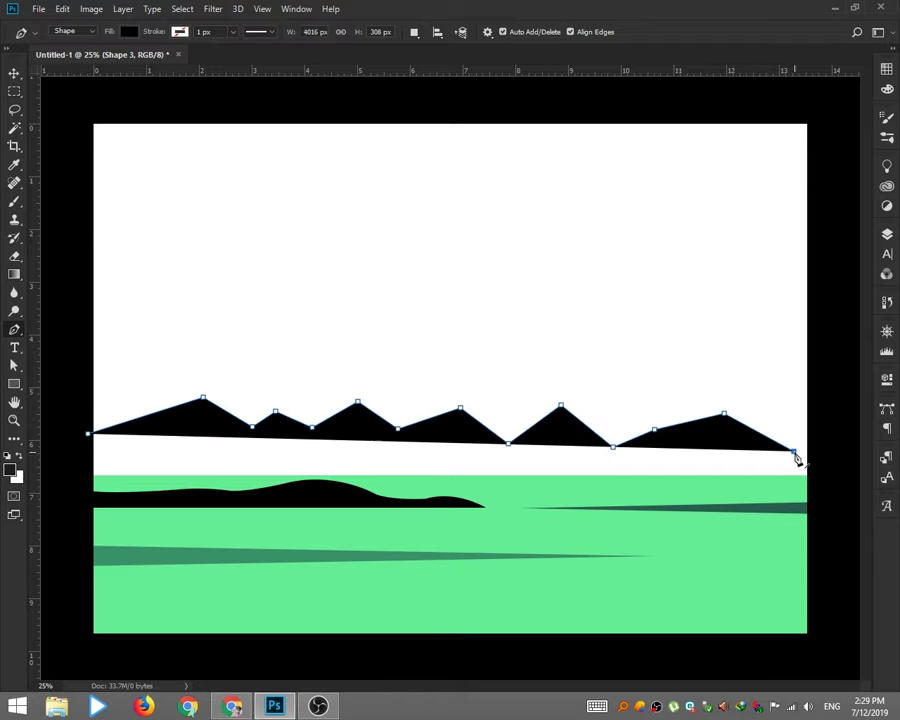
click(827, 471)
click(827, 496)
Trace the mountains' base back along the grass and close Shape 3
drag(797, 532, 443, 537)
click(440, 531)
click(281, 530)
click(166, 506)
click(82, 495)
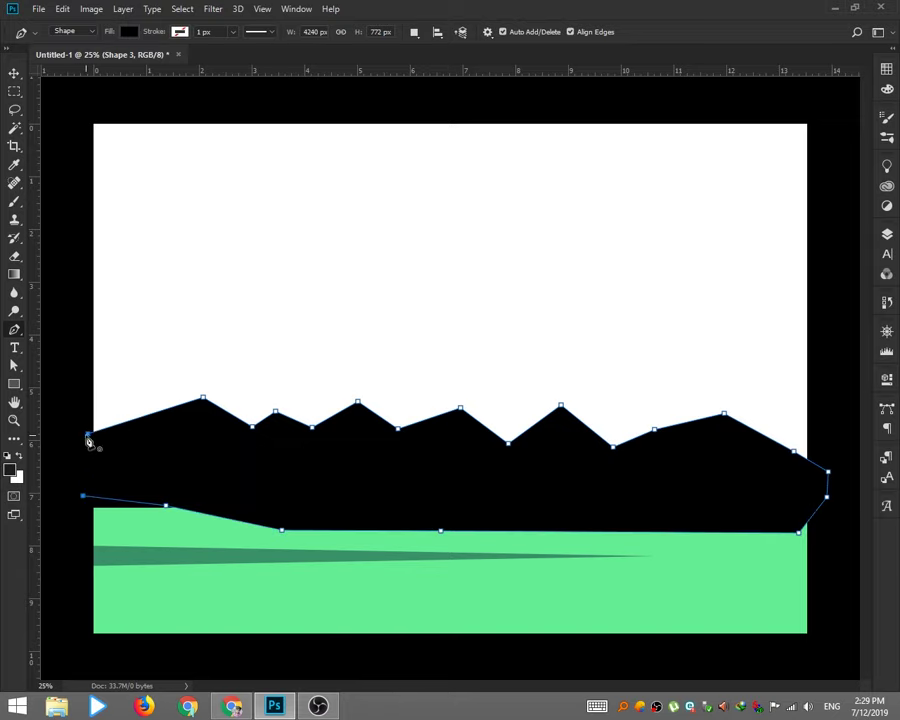
click(88, 433)
click(886, 234)
Move Shape 3 beneath the grass and scale it to about three quarters, shifted left
drag(745, 264, 757, 360)
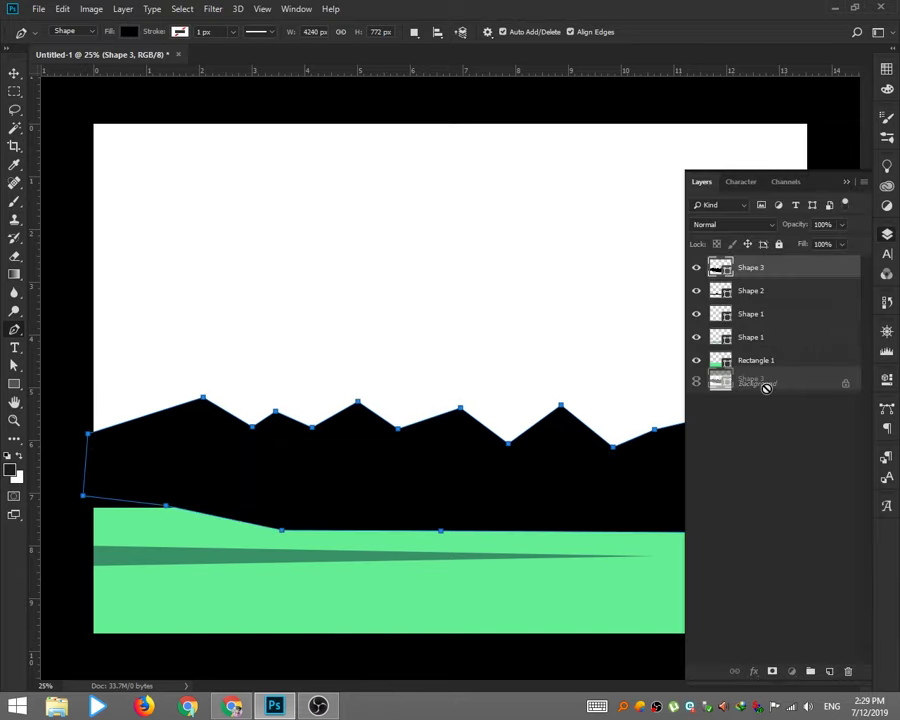
key(ctrl+t)
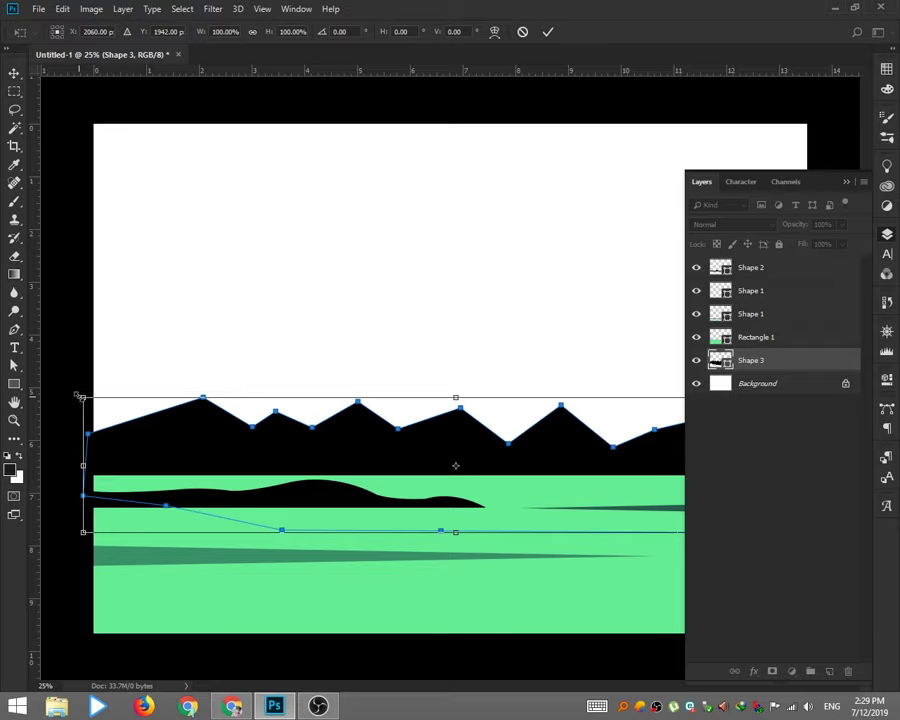
drag(78, 396, 240, 427)
drag(355, 473, 145, 434)
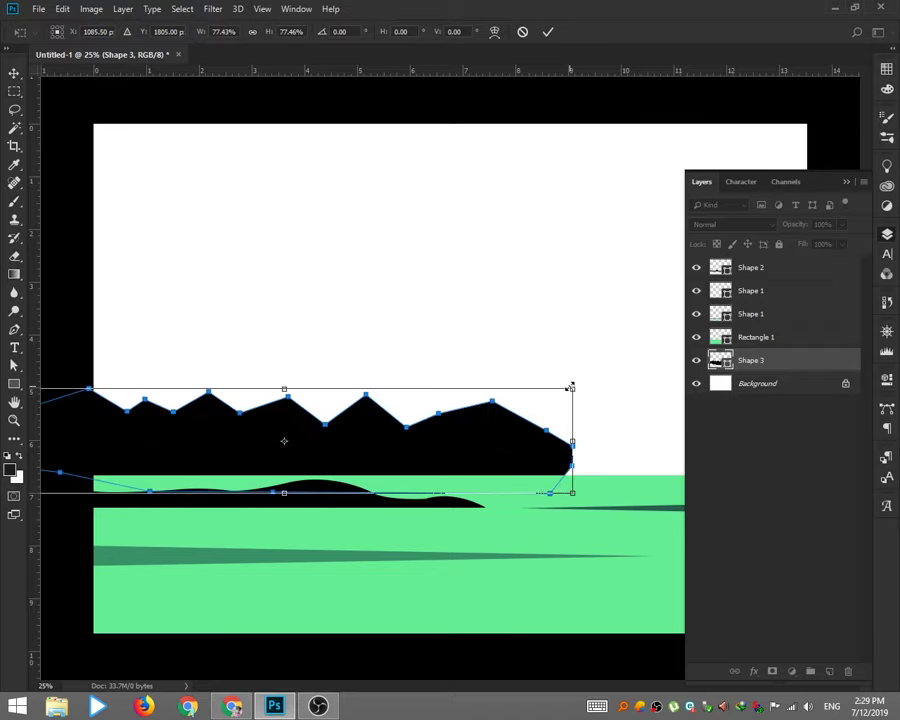
mouse_move(572, 386)
mouse_down()
mouse_move(438, 411)
mouse_move(358, 462)
mouse_up()
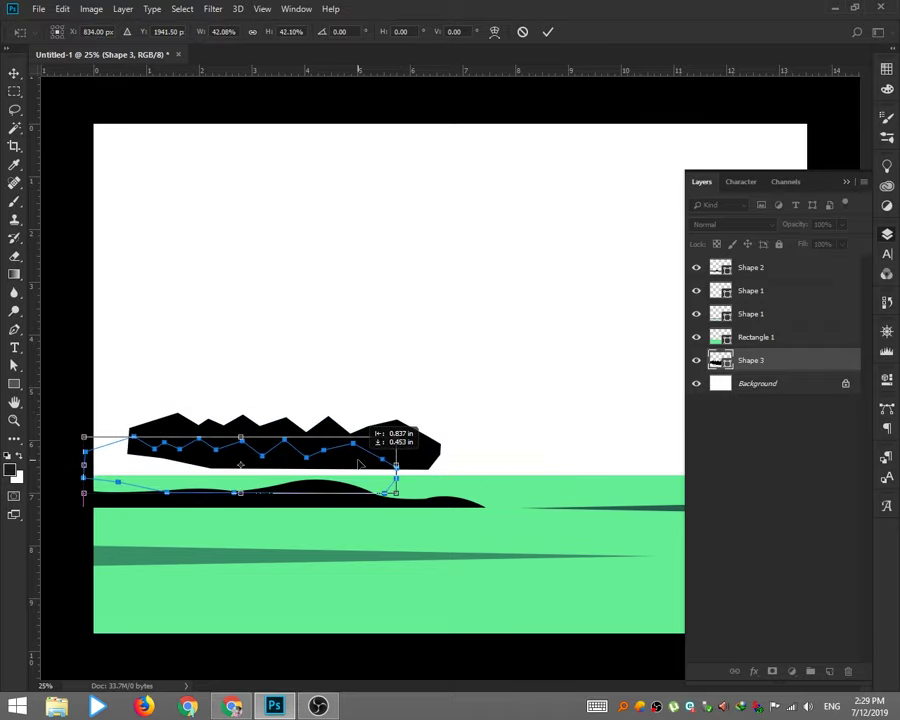
key(Return)
Pull the mountain's bottom-left corner to the page edge and reshape its peaks with Direct Selection
key(a)
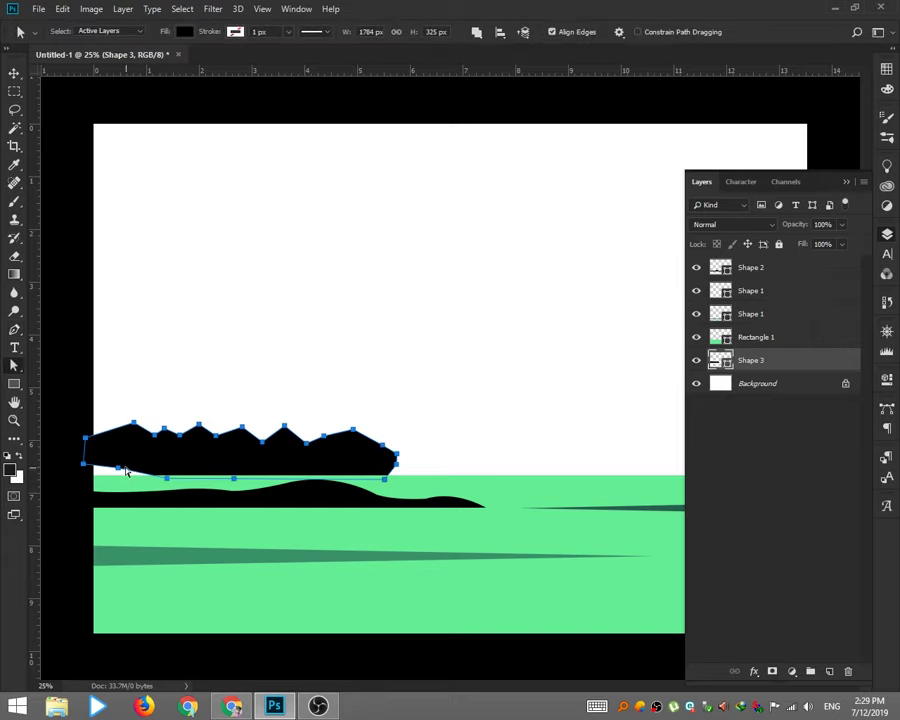
drag(119, 467, 83, 481)
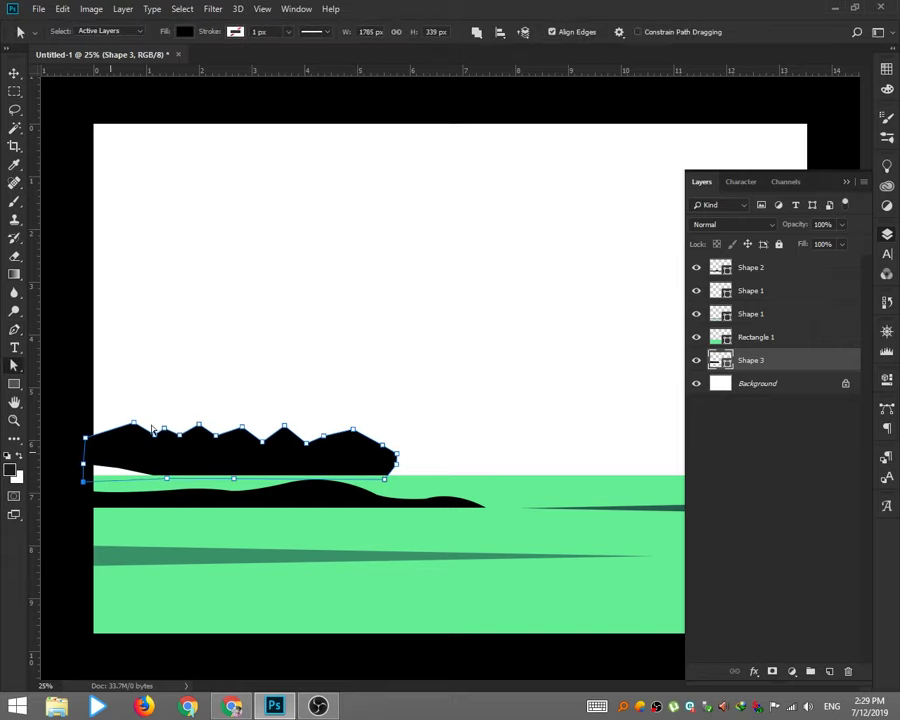
key(ctrl+plus)
key(ctrl+plus)
key(h)
drag(314, 476, 593, 451)
key(a)
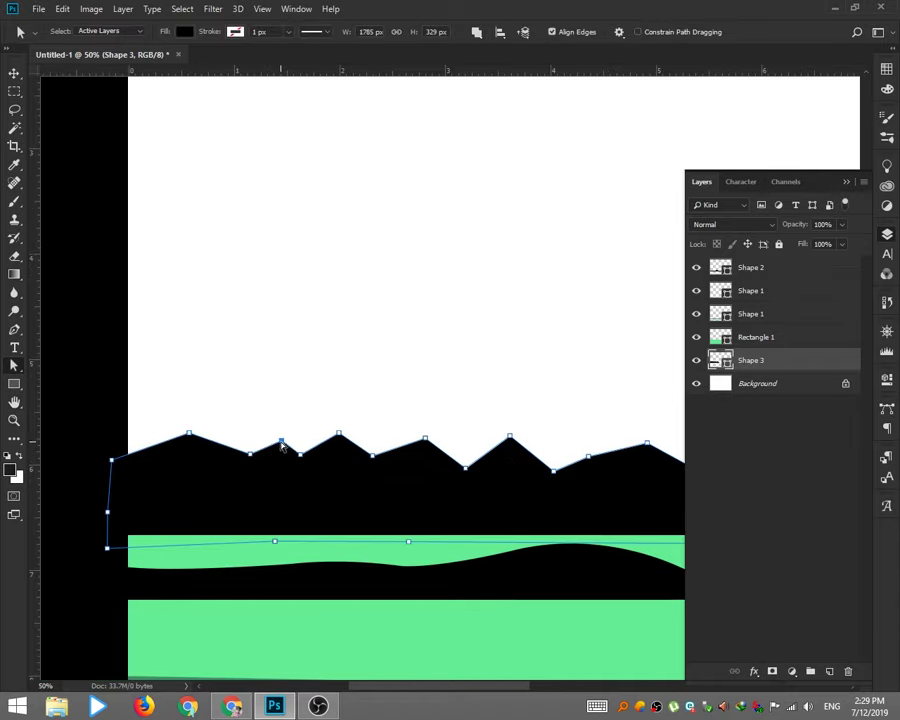
drag(281, 440, 277, 440)
drag(373, 455, 417, 439)
click(510, 437)
drag(512, 453, 241, 453)
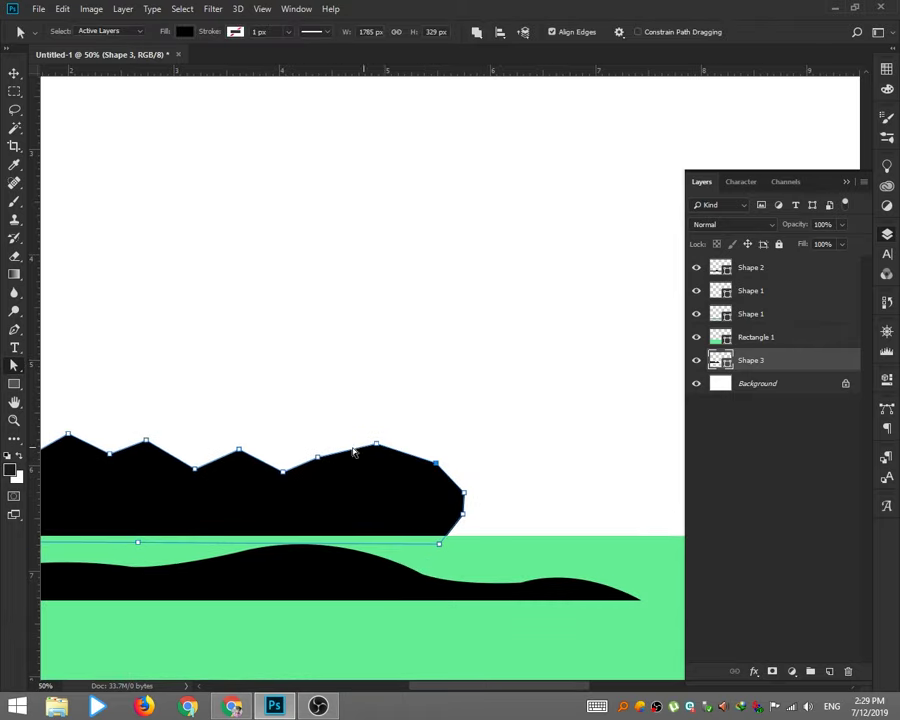
Duplicate the mountain, flip the copy horizontally and place it beside the original
click(13, 75)
drag(378, 451, 474, 341)
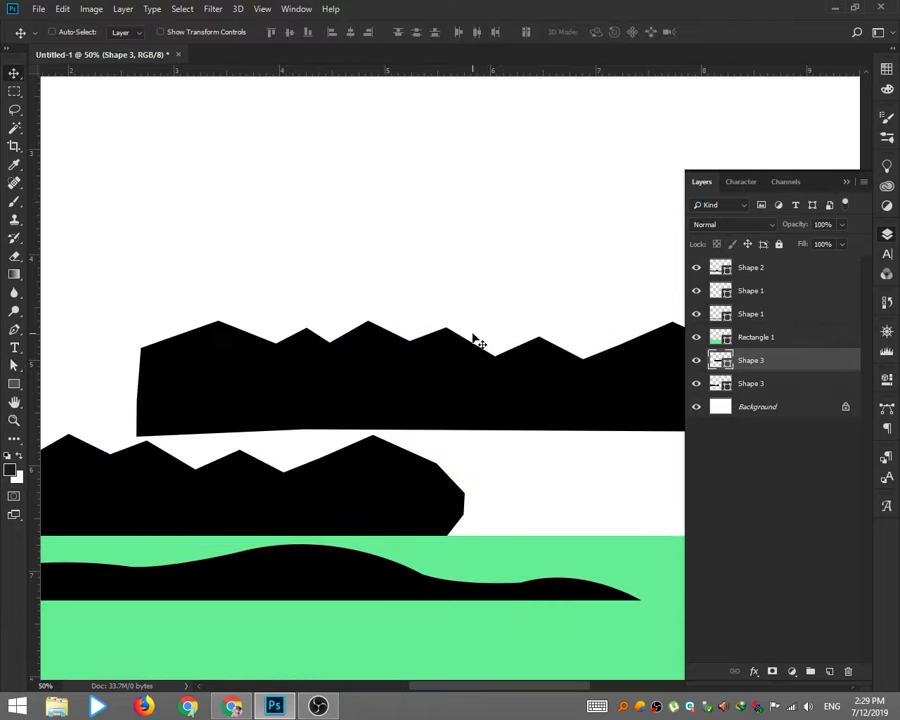
key(ctrl+minus)
click(846, 181)
key(ctrl+t)
drag(325, 400, 477, 464)
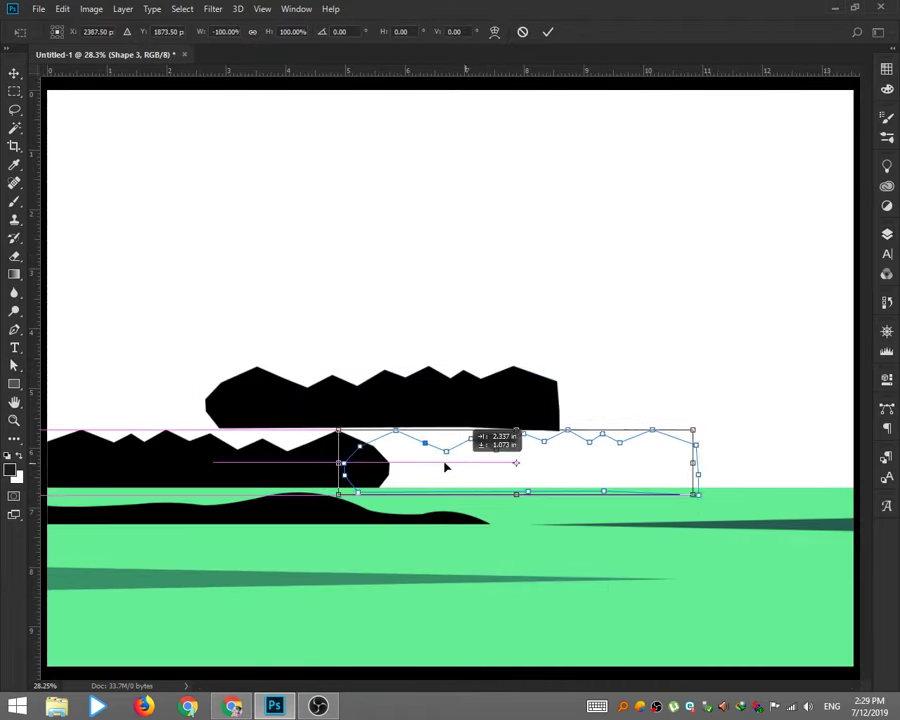
key(Return)
Add a third flipped copy at the right end of the ridge
mouse_move(600, 466)
mouse_down()
mouse_move(517, 405)
mouse_move(776, 466)
mouse_up()
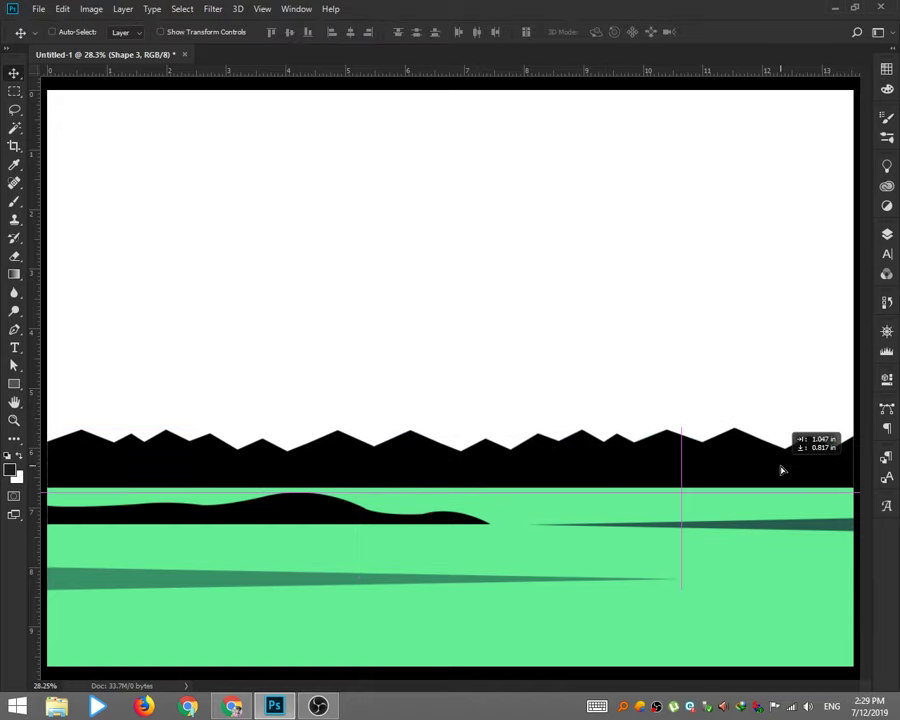
key(ctrl+t)
right_click(752, 520)
click(790, 636)
key(Return)
Group the three mountain layers and name the group 'Far Little'
click(886, 236)
key(ctrl+g)
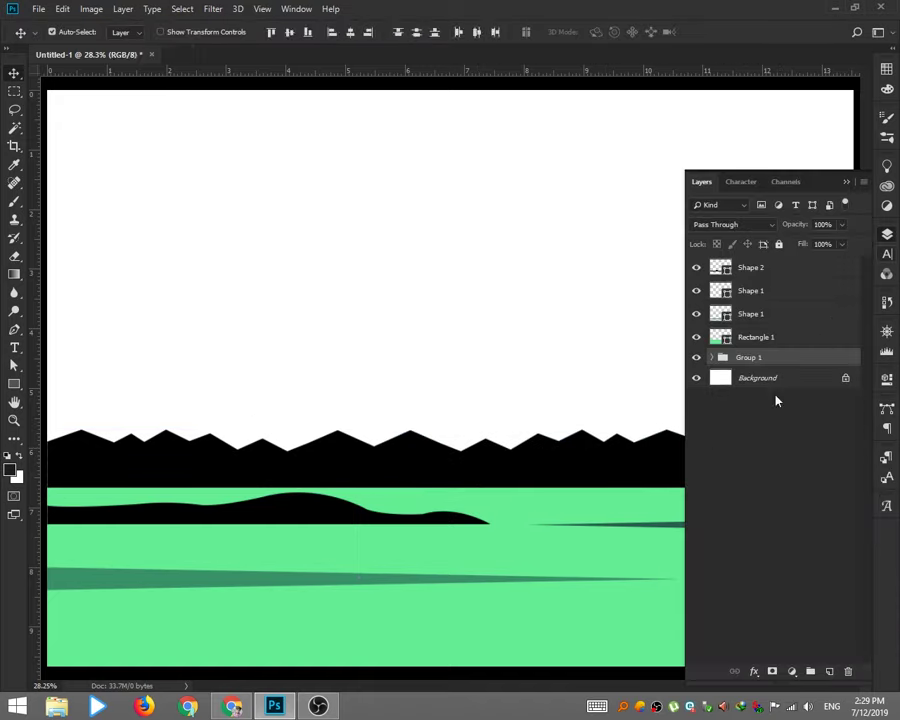
click(712, 357)
double_click(745, 357)
text(Fal)
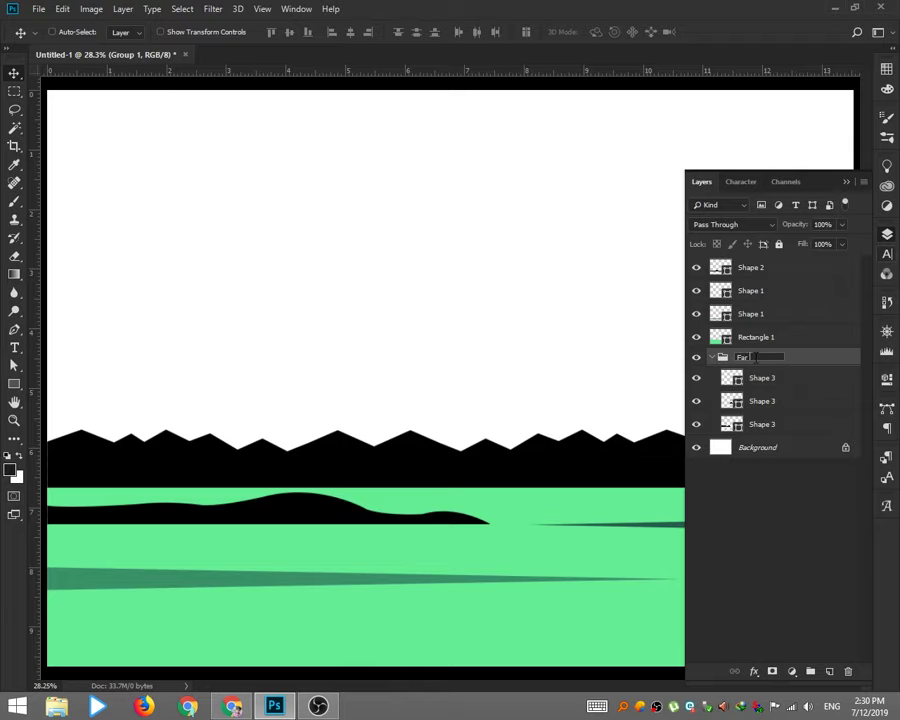
text(Little)
key(Return)
click(886, 186)
Apply a bright blue Libraries swatch to the mountain copies and realign the right copy
click(735, 372)
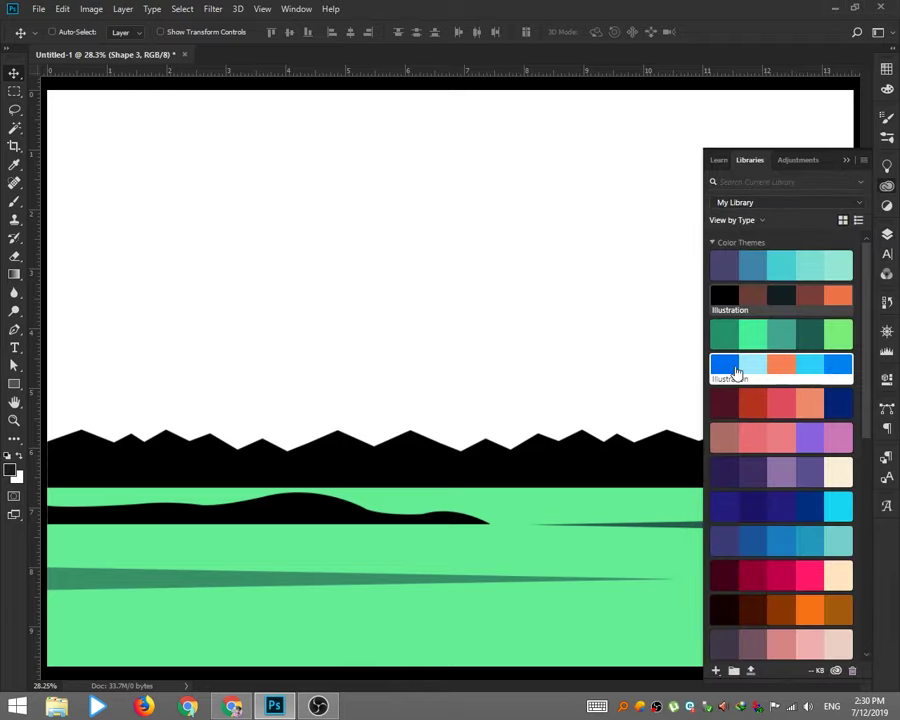
drag(697, 460, 175, 474)
click(752, 366)
drag(546, 475, 518, 475)
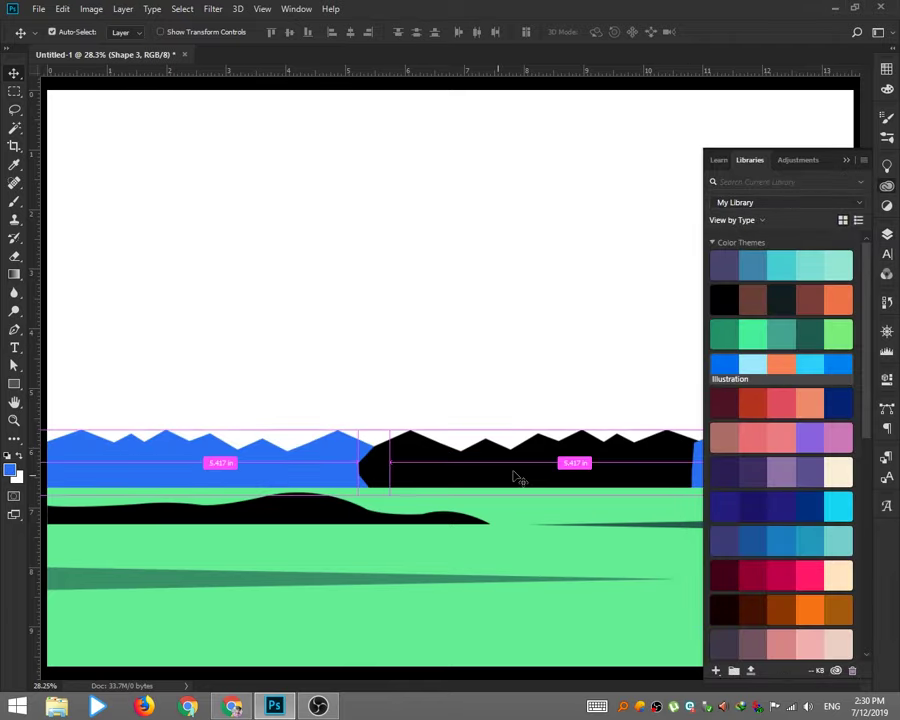
key(ctrl+minus)
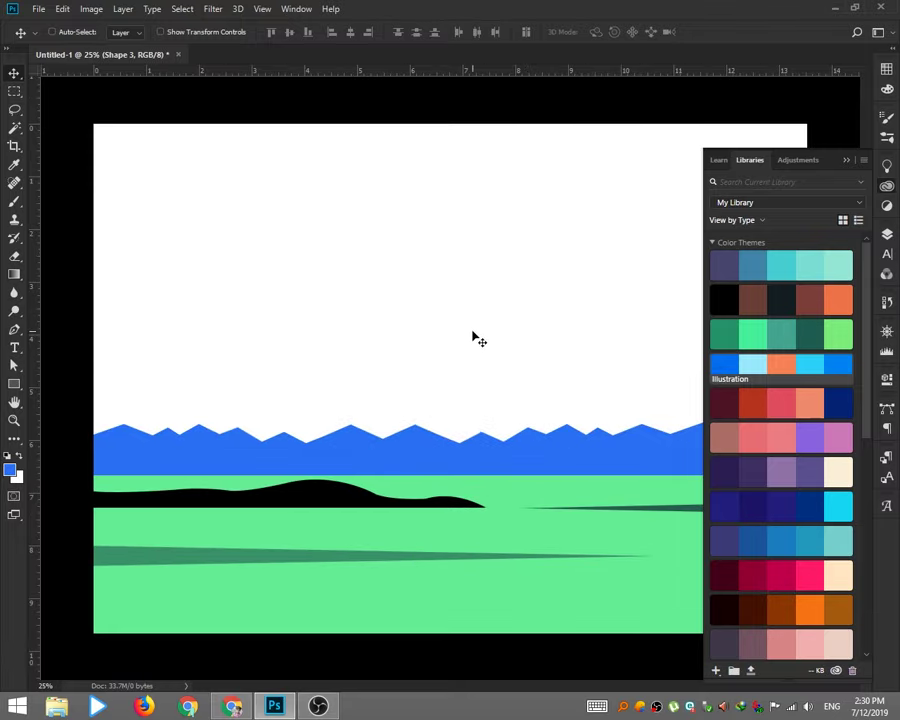
Fill the left mountain shape with a darker blue
click(10, 469)
click(833, 440)
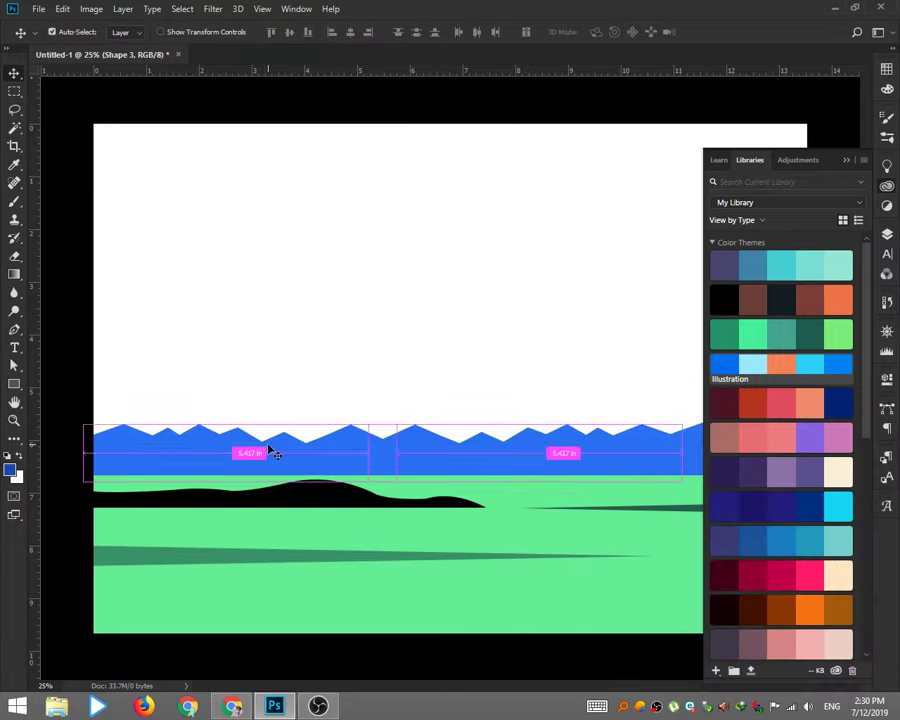
click(10, 469)
click(833, 440)
click(886, 234)
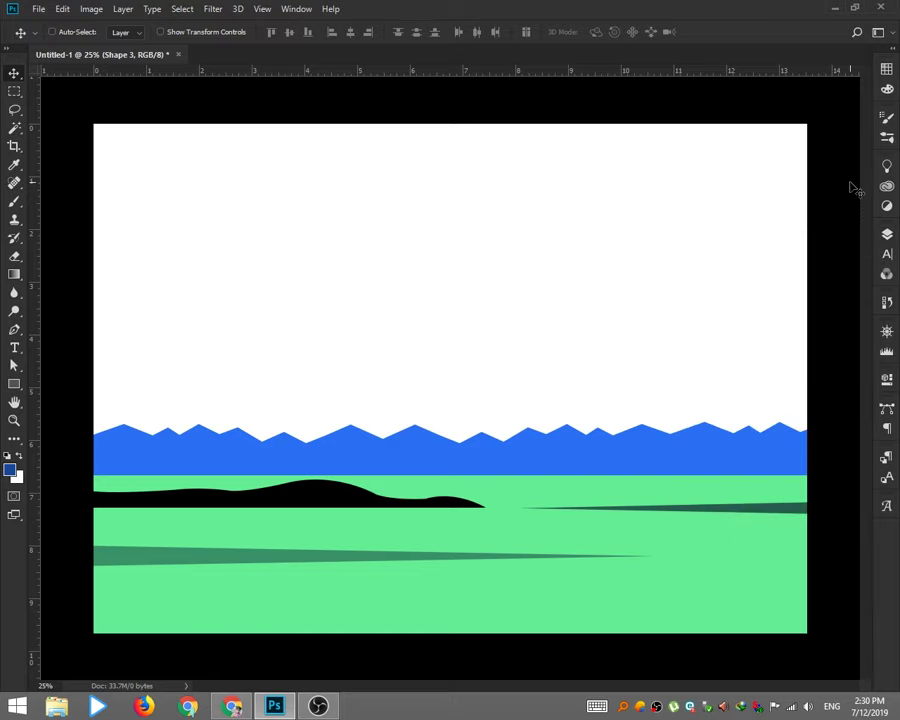
click(886, 234)
double_click(728, 423)
click(684, 462)
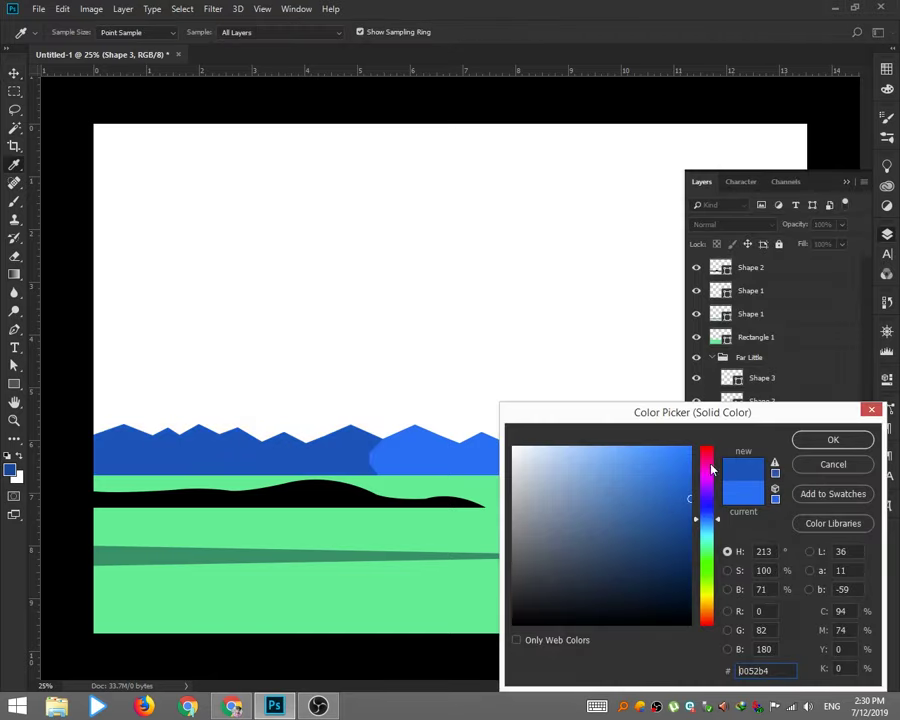
key(Return)
Sample the dark blue 0052b4 and apply it to the remaining mountain copies
key(i)
click(316, 444)
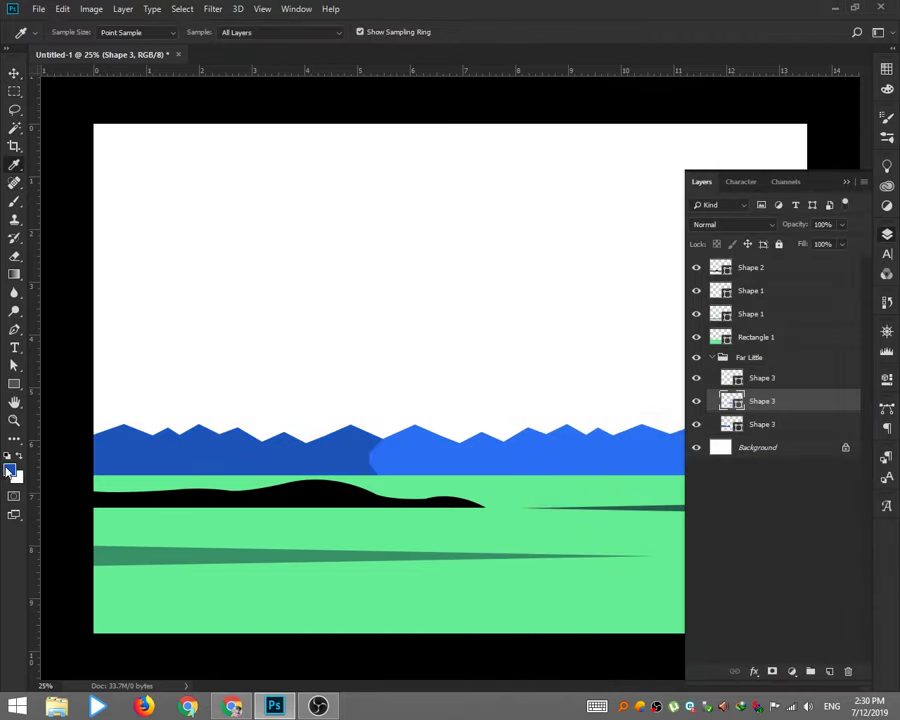
click(10, 469)
click(833, 440)
double_click(731, 400)
click(390, 412)
click(830, 436)
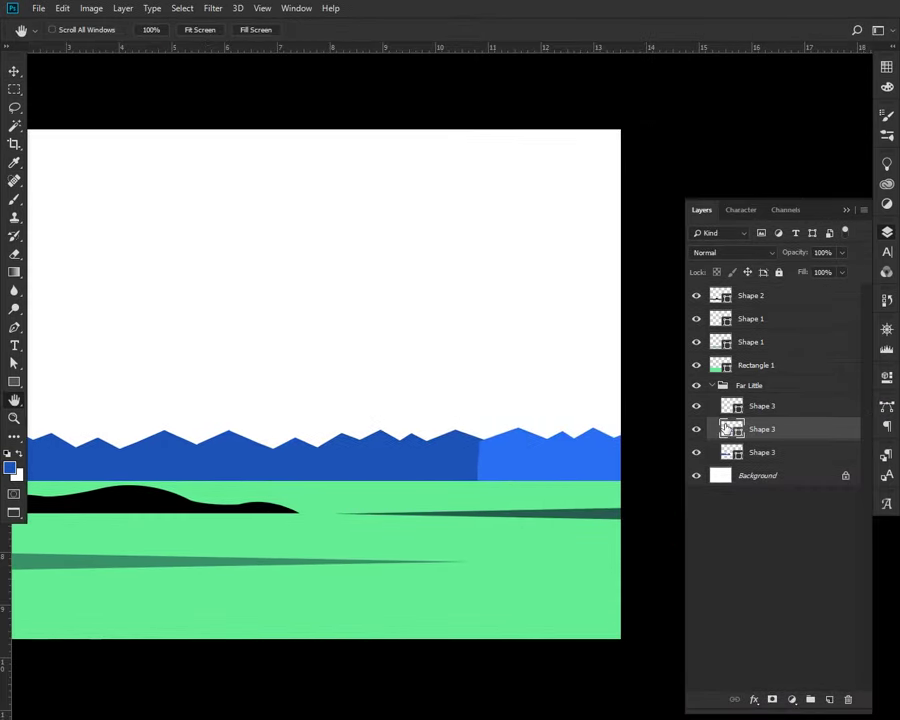
double_click(731, 405)
click(450, 454)
click(834, 436)
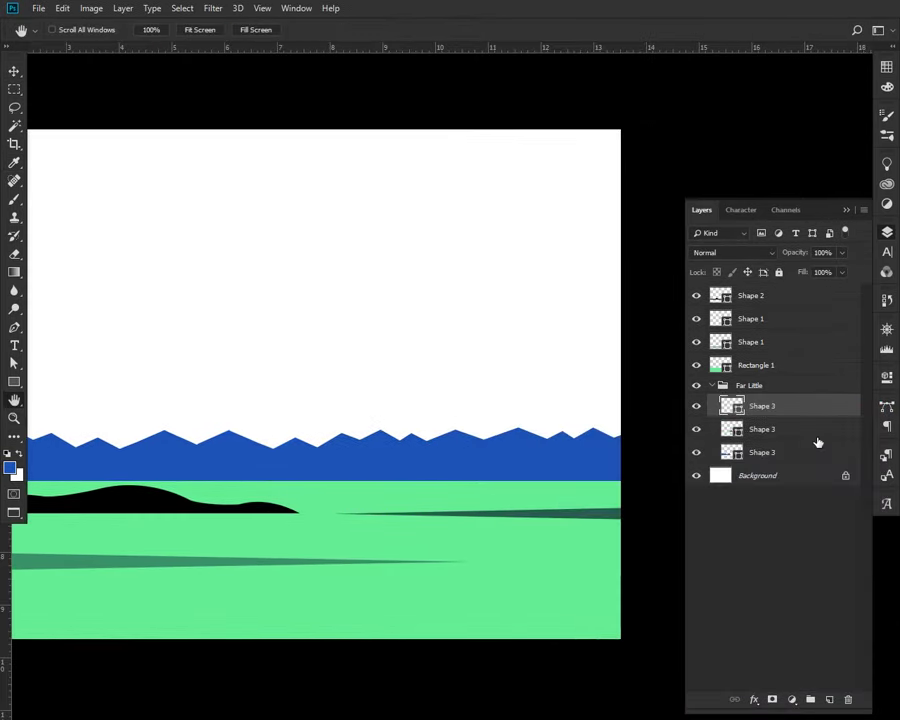
click(886, 231)
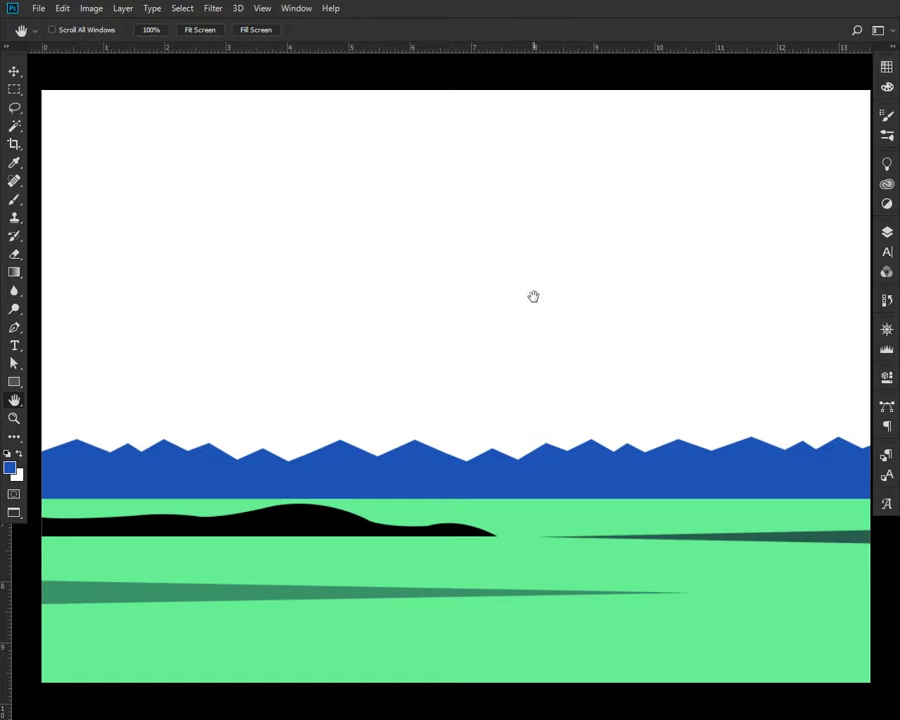
Draw a large peaked mountain shape with the Pen tool from the left page edge
key(p)
click(35, 399)
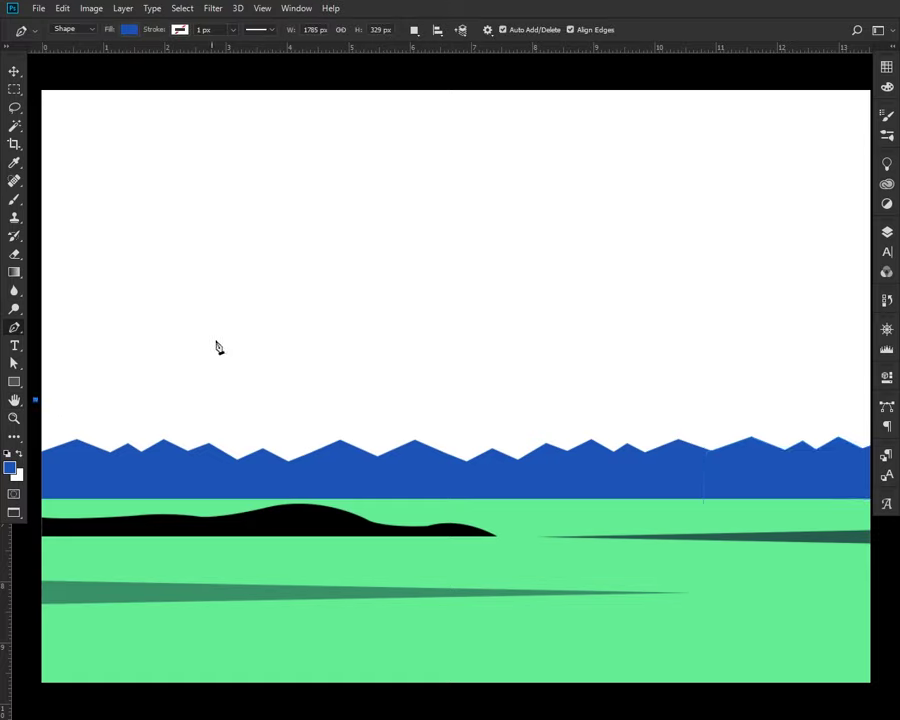
click(230, 340)
click(541, 474)
click(447, 500)
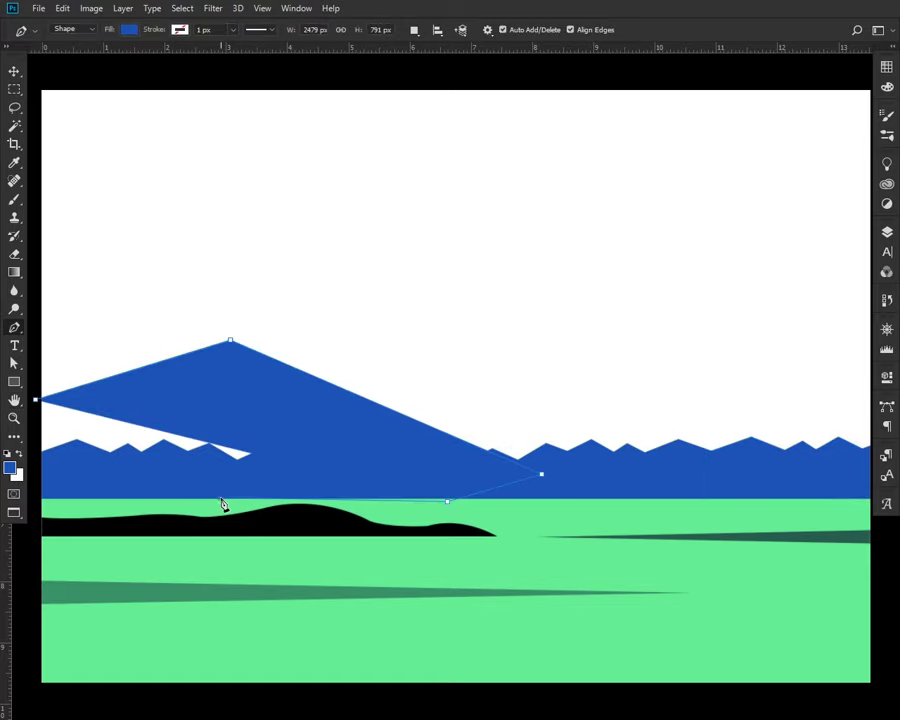
click(220, 497)
click(146, 500)
click(47, 487)
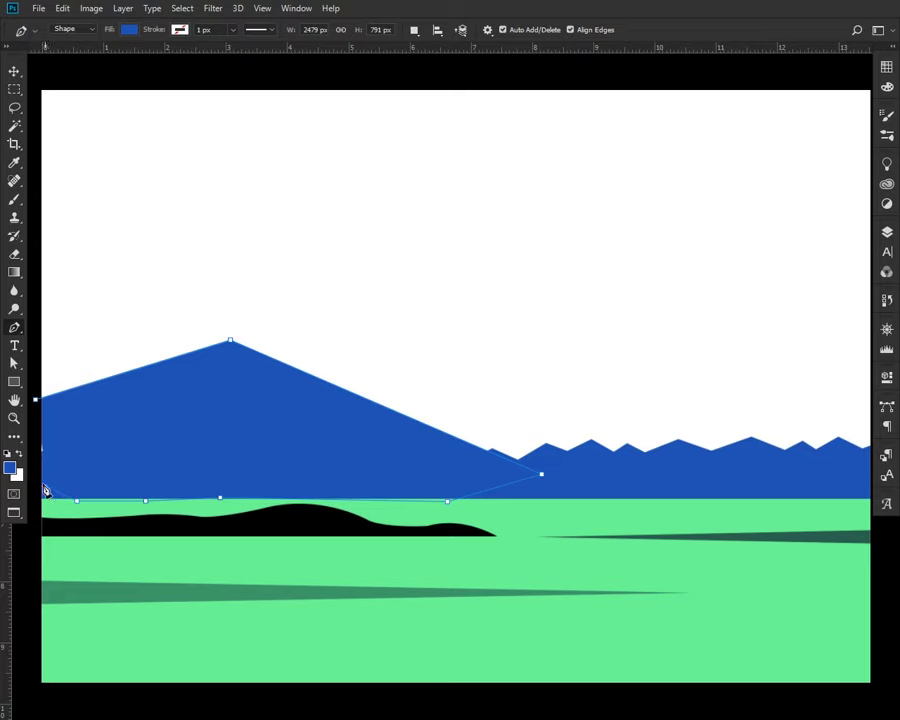
click(35, 399)
Place Shape 4 below the Far Little group and fill it with a bright Libraries blue
click(886, 231)
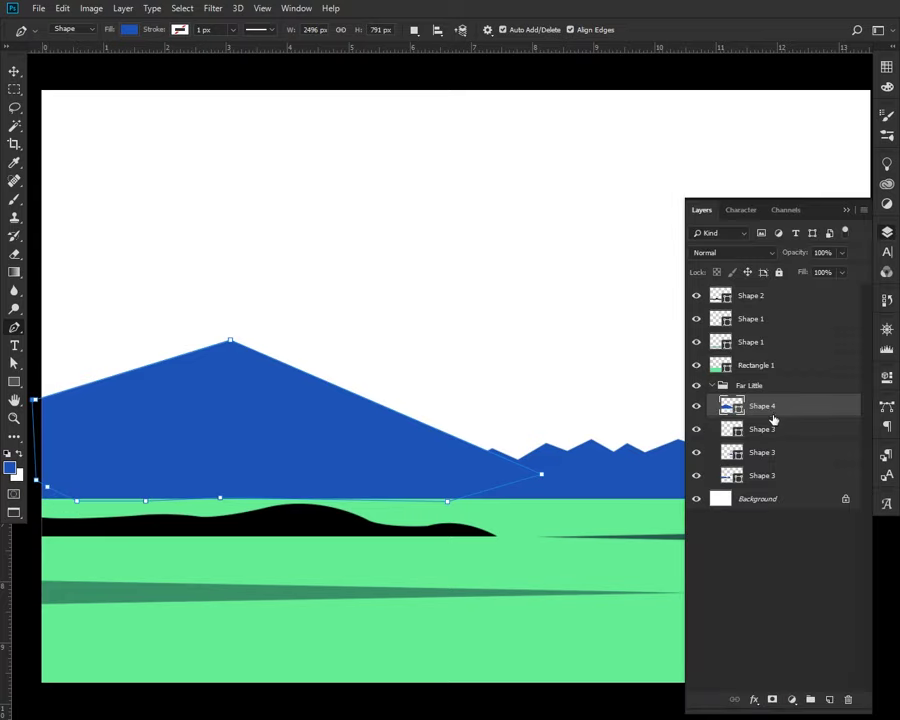
drag(773, 420, 784, 493)
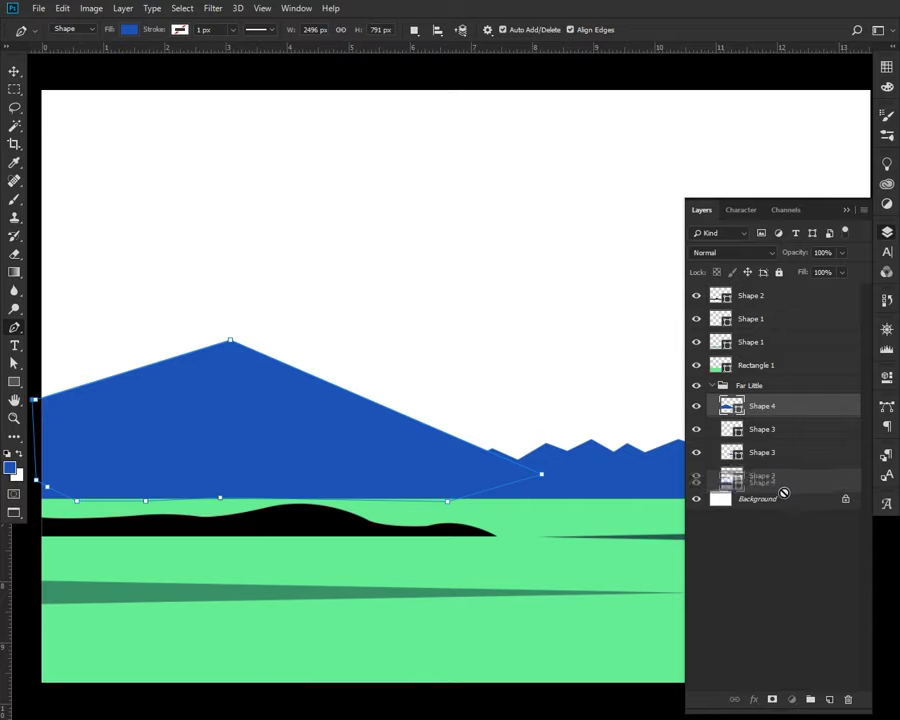
mouse_move(784, 493)
mouse_down()
mouse_move(726, 397)
mouse_move(756, 414)
mouse_up()
click(722, 409)
click(711, 409)
click(886, 231)
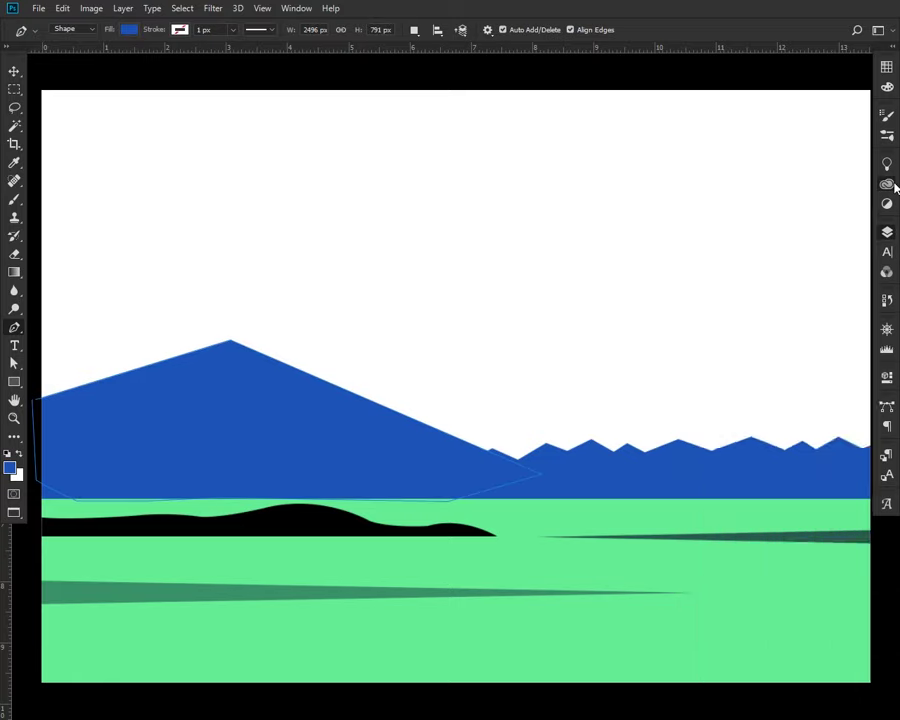
click(886, 183)
click(722, 362)
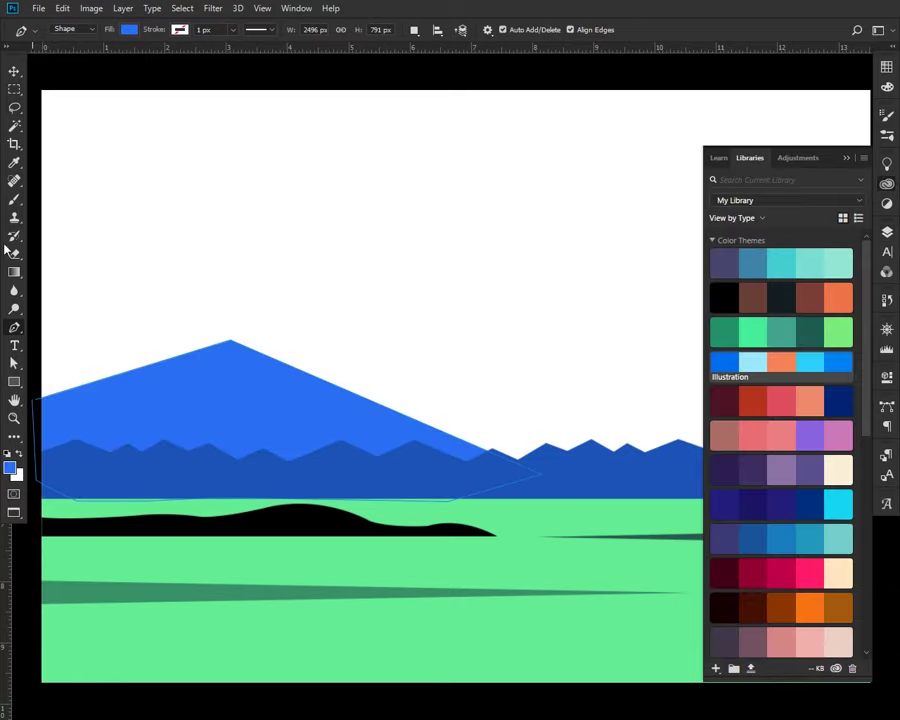
Nudge the big Shape 4 mountain down and to the left
click(15, 80)
drag(257, 398, 237, 416)
key(ctrl+t)
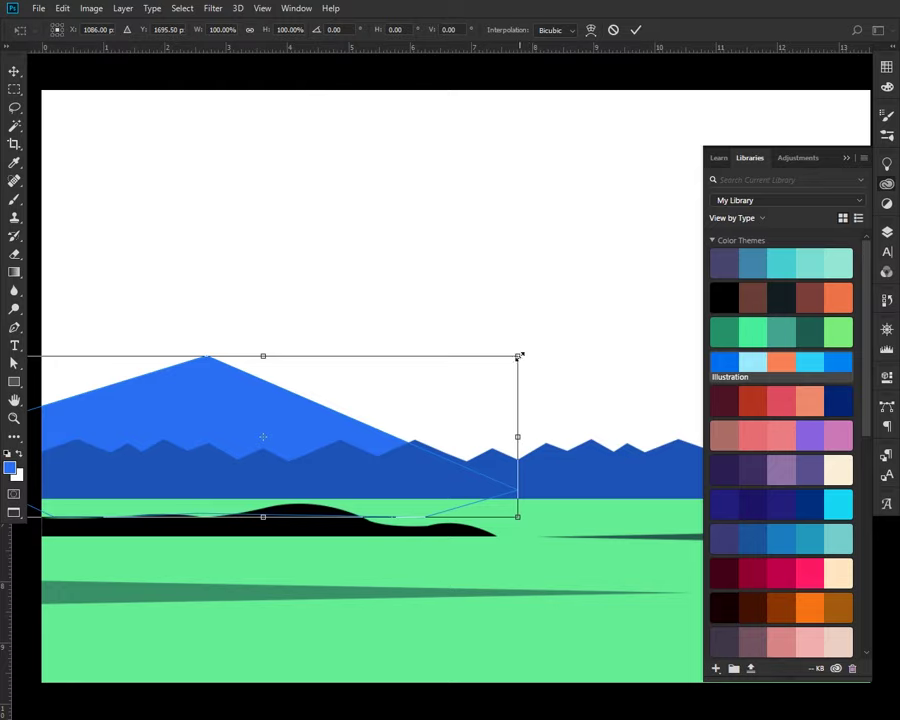
key(Return)
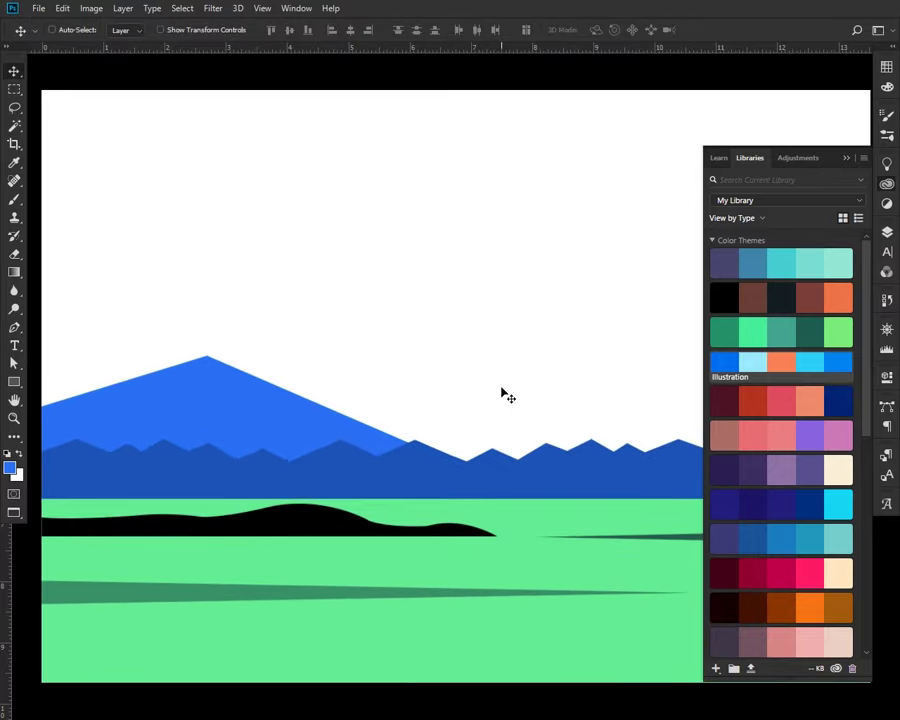
Draw a taller mountain peak mid-canvas with the Pen tool
key(p)
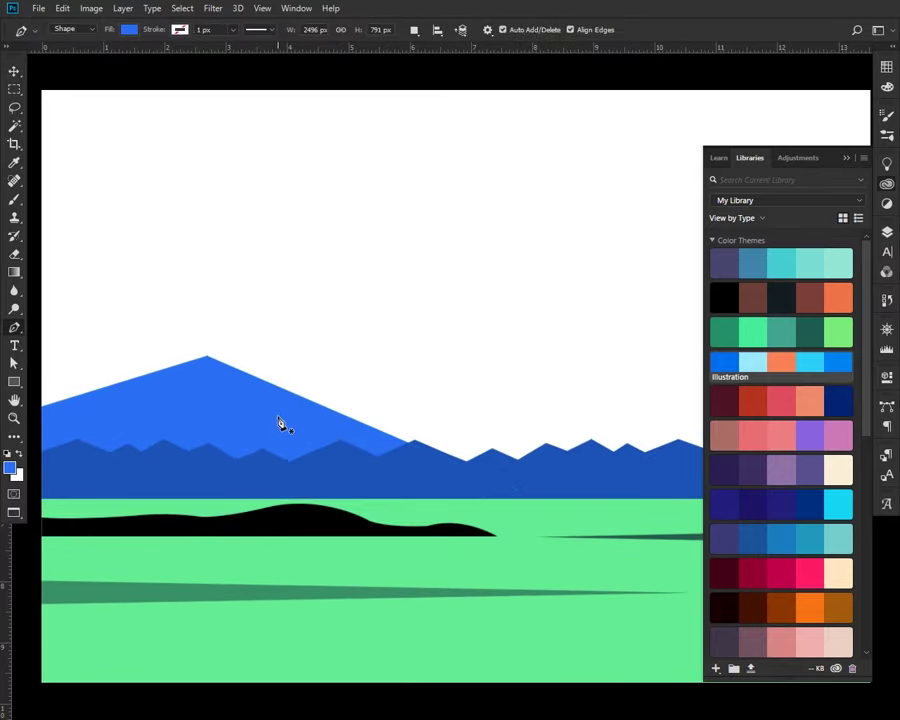
click(277, 415)
key(Escape)
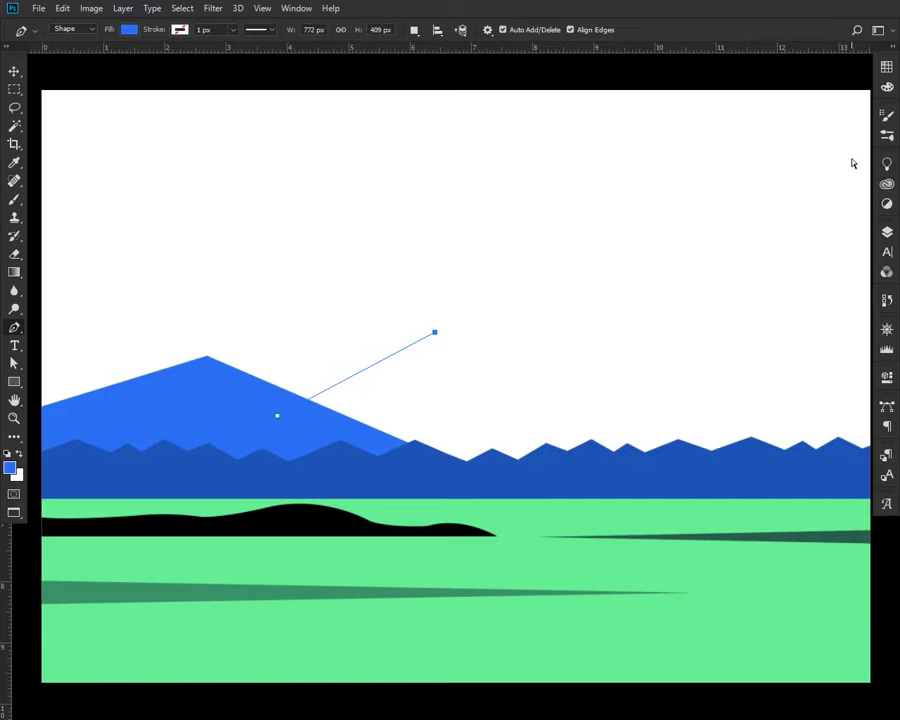
key(Escape)
click(424, 301)
click(766, 467)
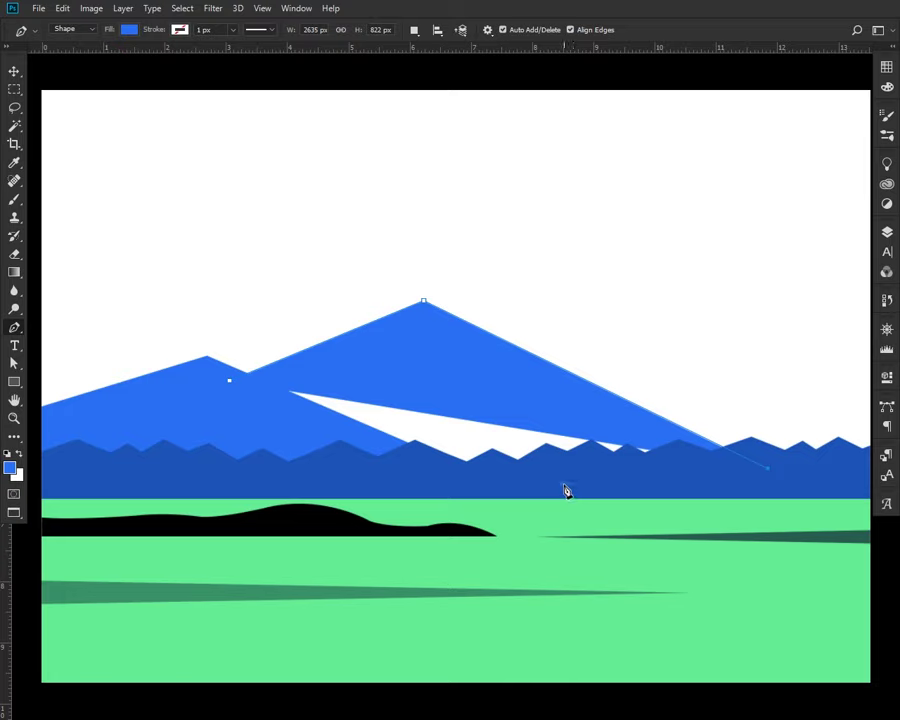
click(563, 483)
click(424, 477)
click(275, 469)
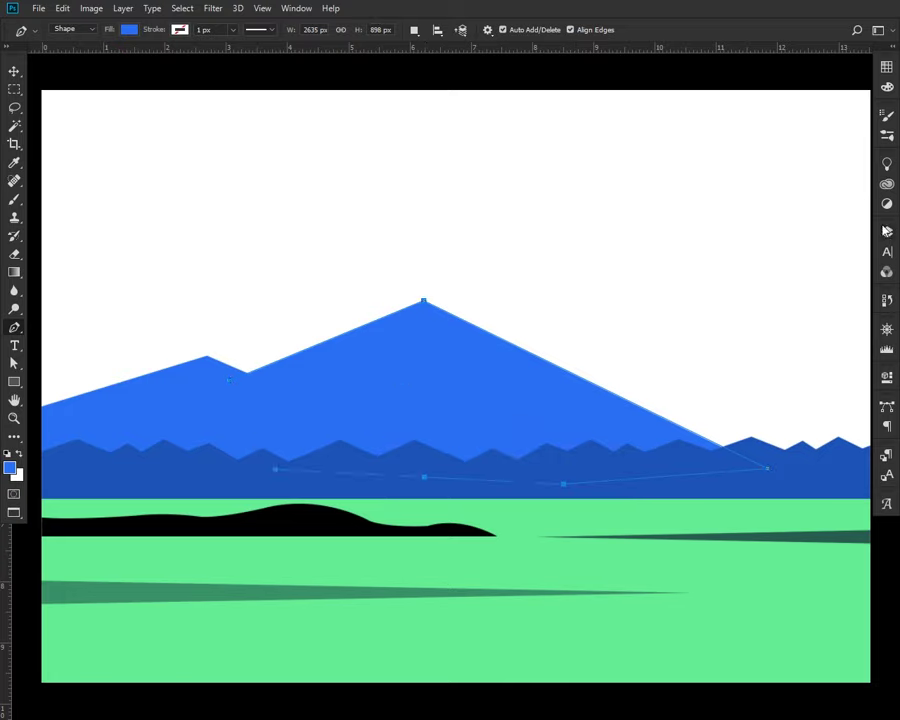
Give Shape 5 a lighter blue fill and move it below Shape 4
click(886, 230)
double_click(720, 404)
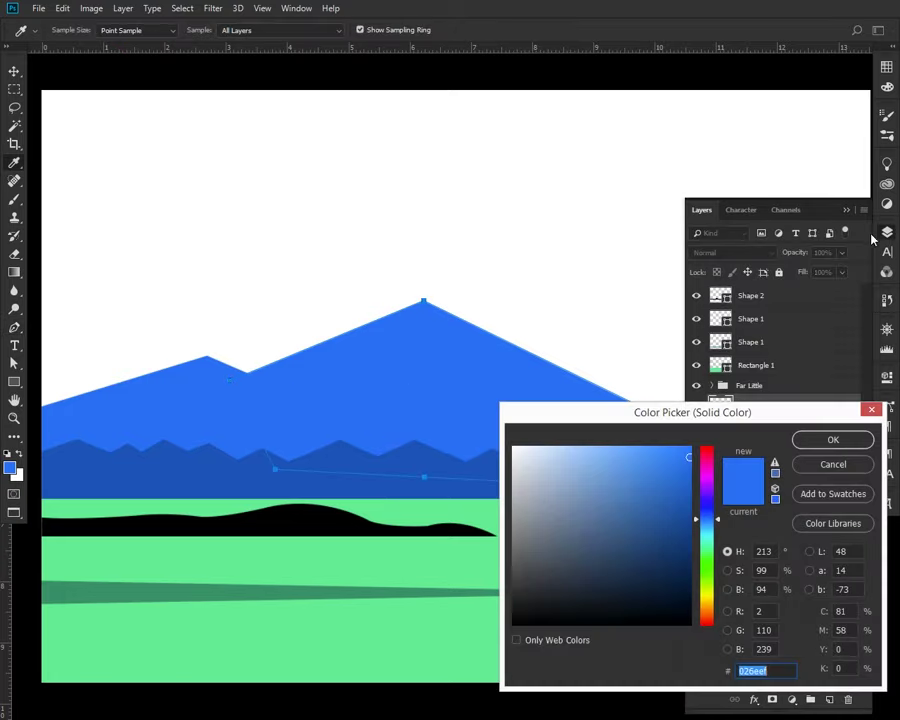
click(648, 452)
click(833, 440)
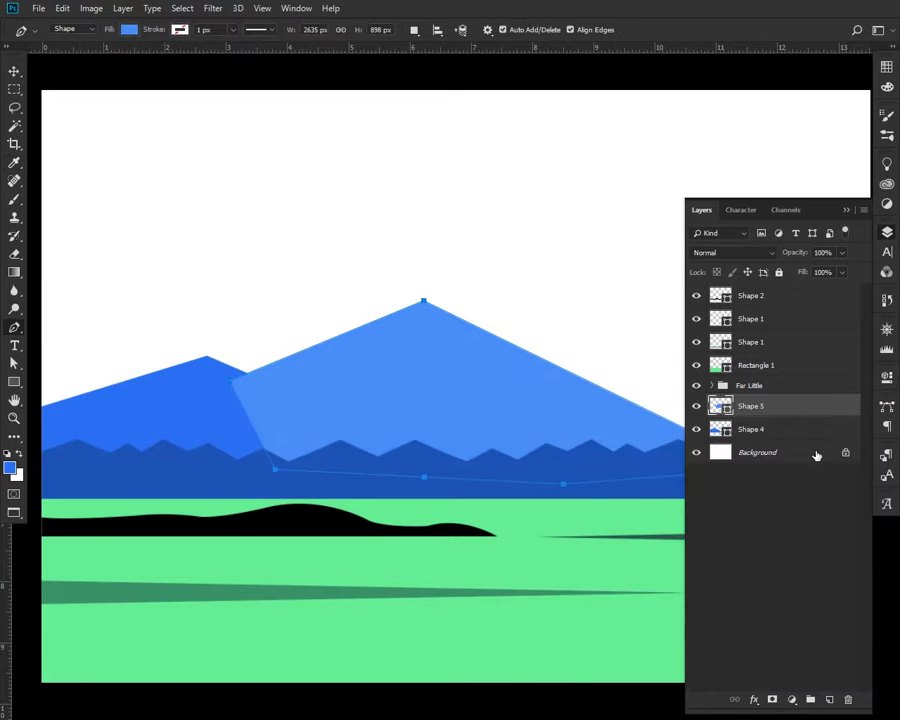
drag(776, 419, 778, 436)
Draw a right-hand mountain with the Pen tool, extending past the canvas edge
key(h)
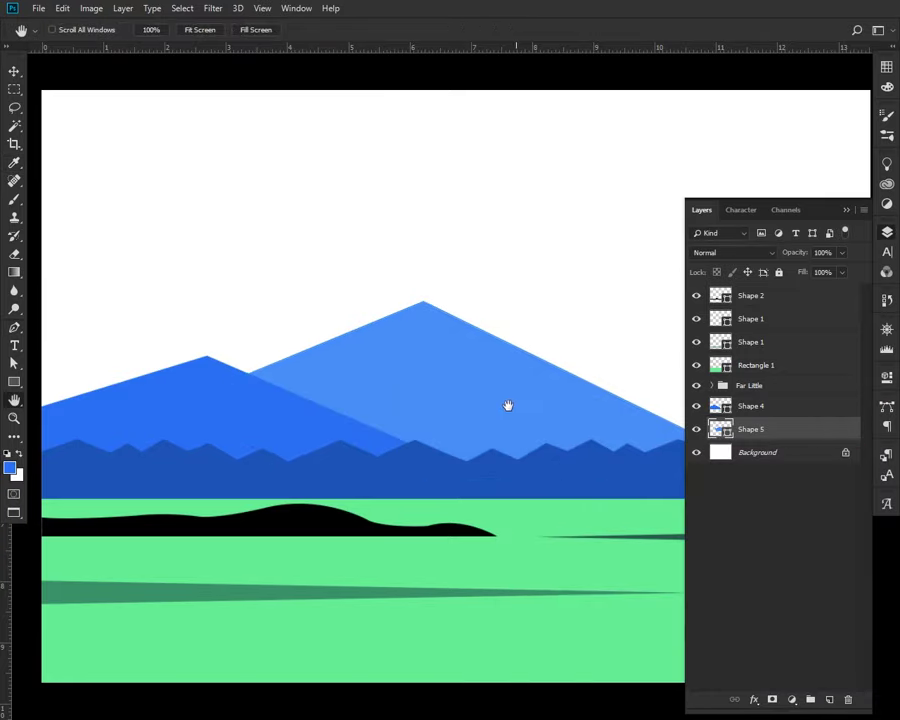
drag(506, 404, 362, 406)
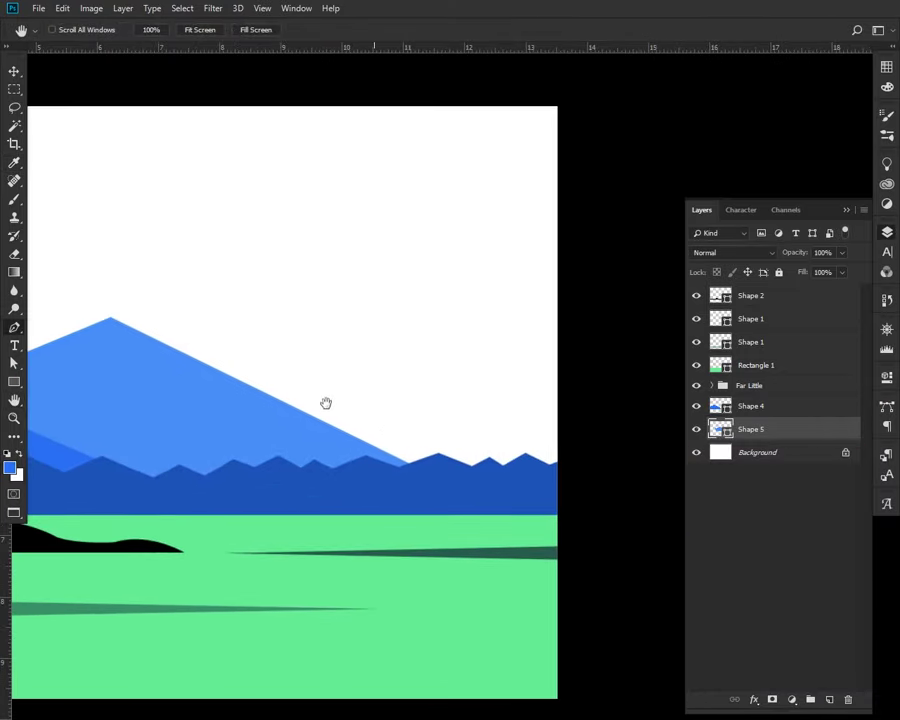
key(p)
key(Escape)
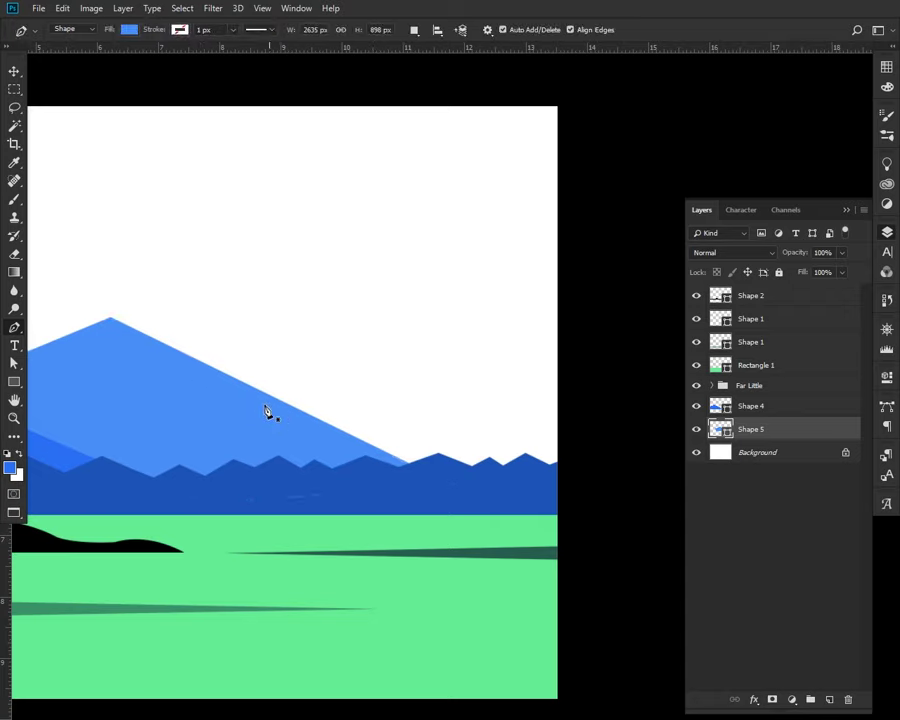
click(253, 405)
click(453, 376)
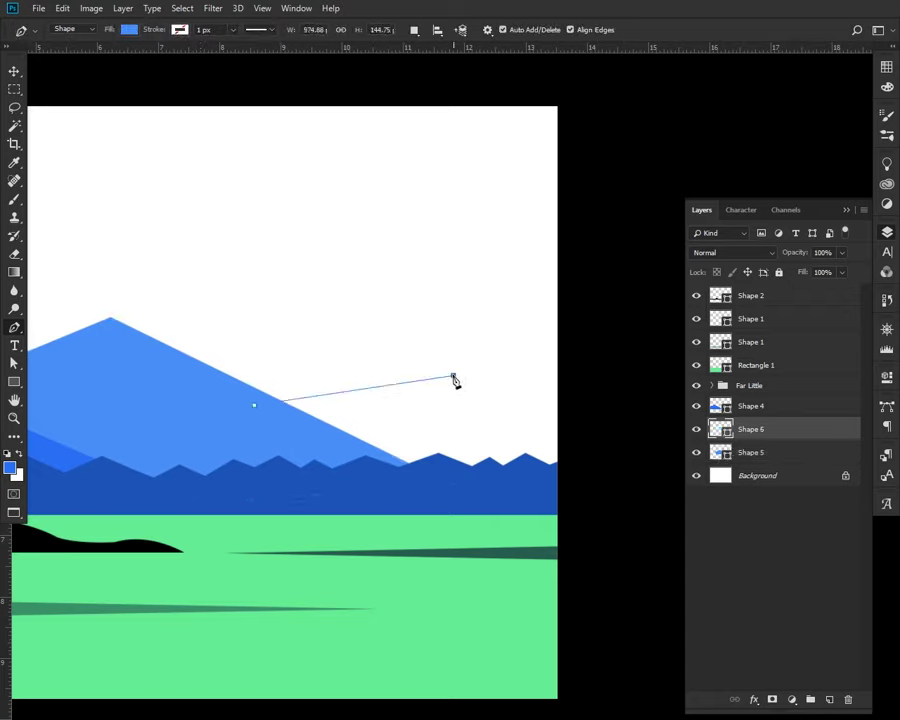
click(614, 432)
click(650, 507)
click(604, 527)
click(367, 533)
click(289, 527)
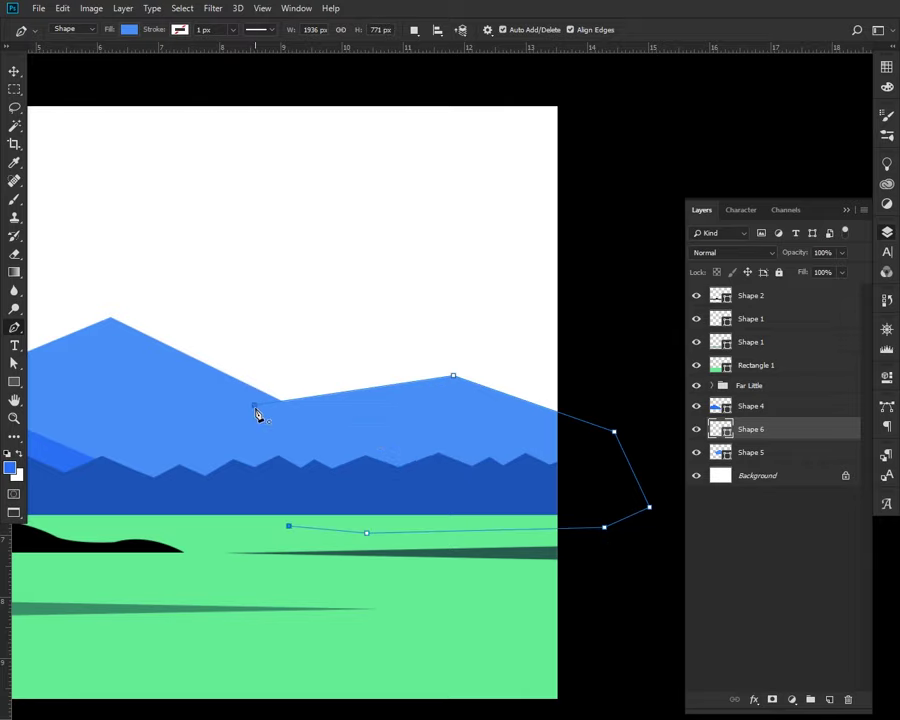
Put Shape 6 below Shape 5, fill it bright Libraries blue, and fit the canvas on screen
drag(758, 429, 771, 462)
click(886, 184)
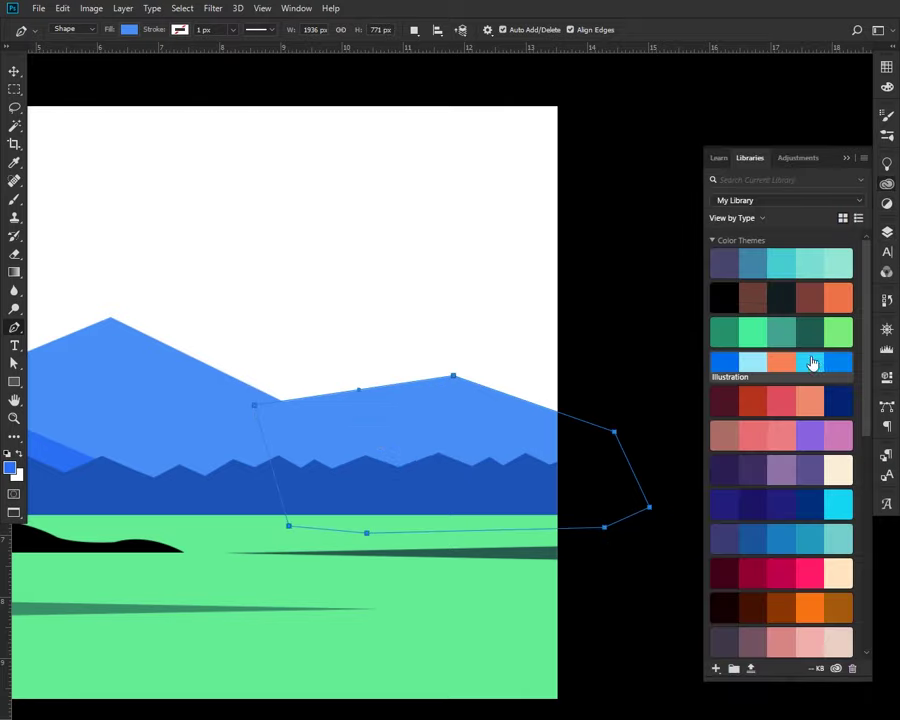
click(783, 370)
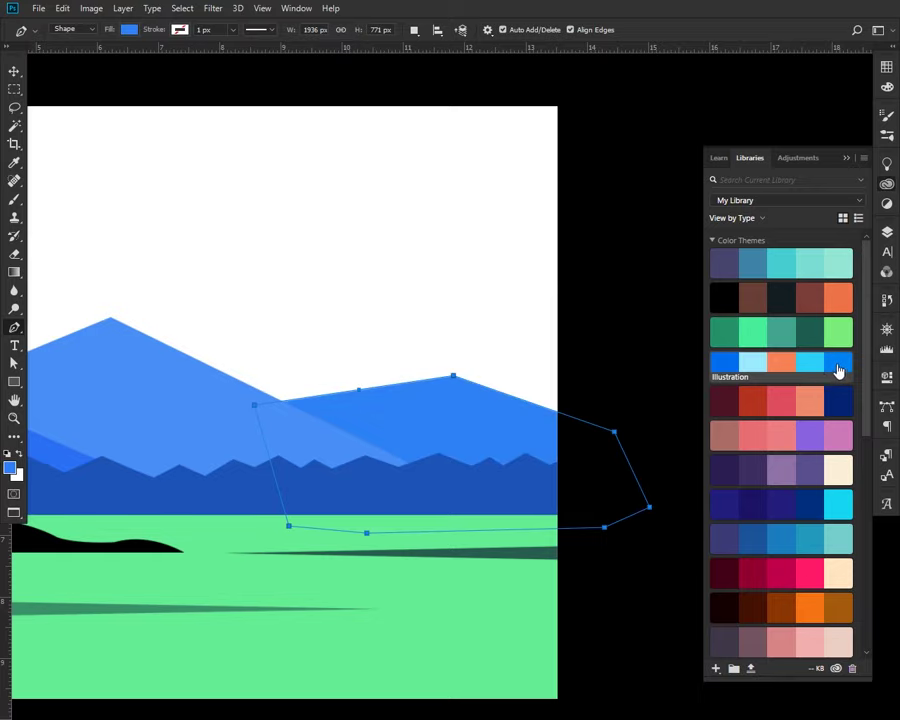
click(14, 70)
key(ctrl+0)
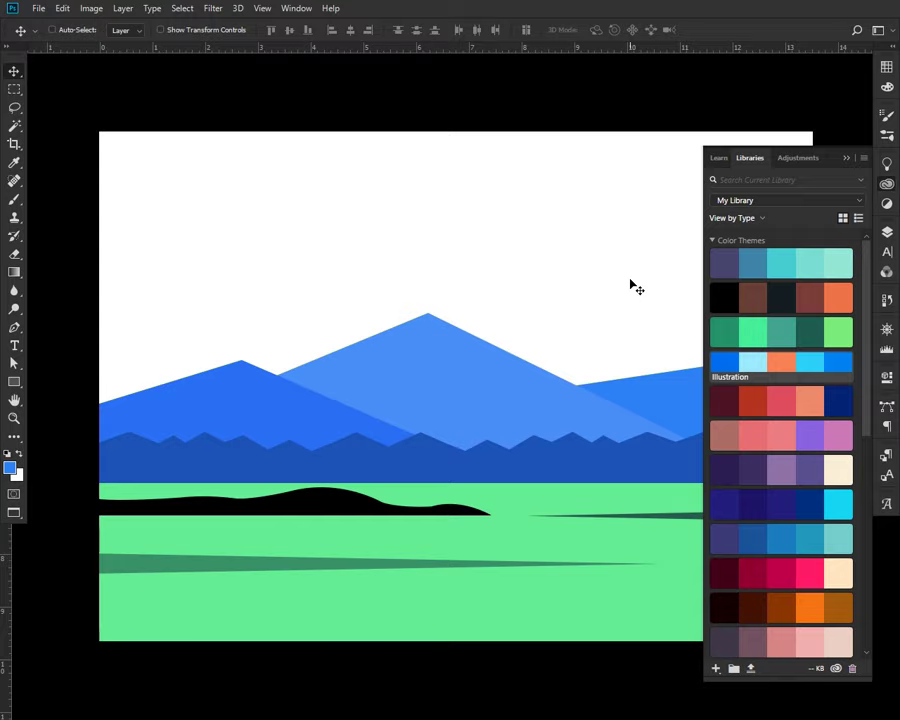
Select the green ground layer and switch its shape fill to a gradient
click(886, 233)
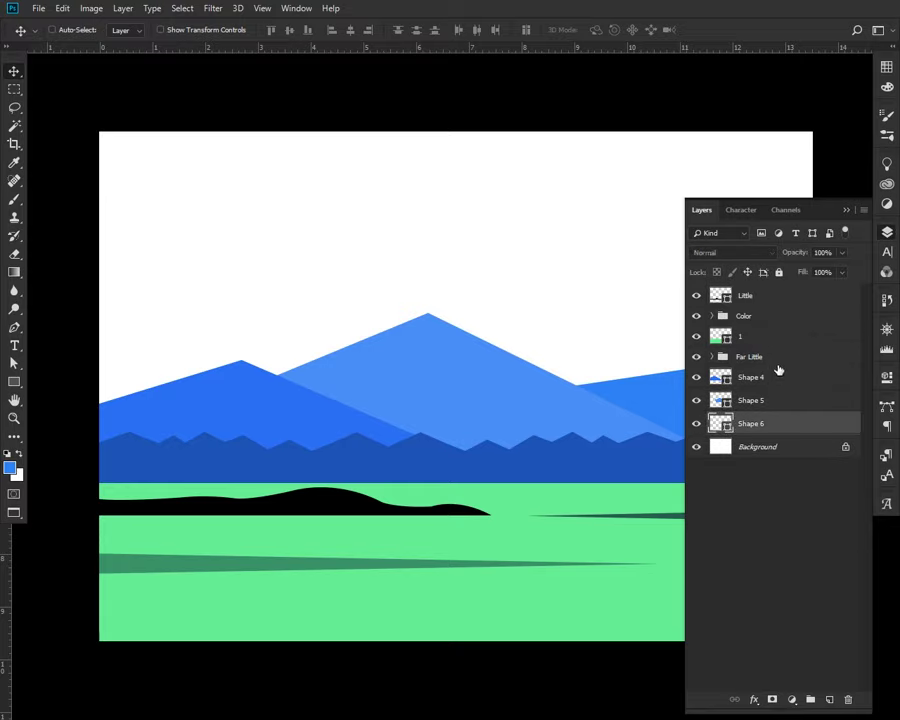
click(760, 336)
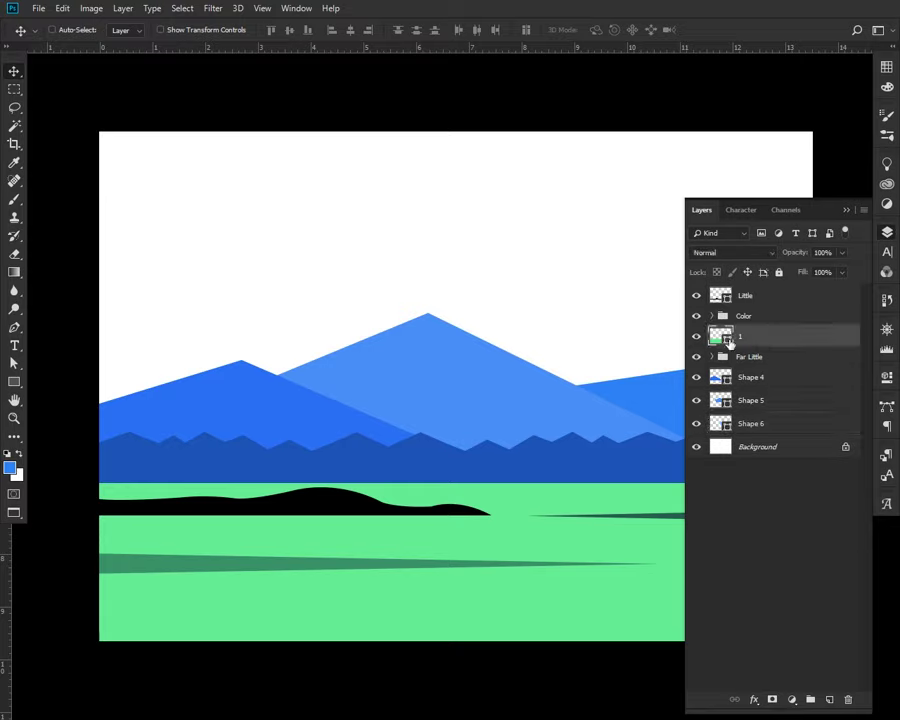
click(697, 336)
key(e)
key(g)
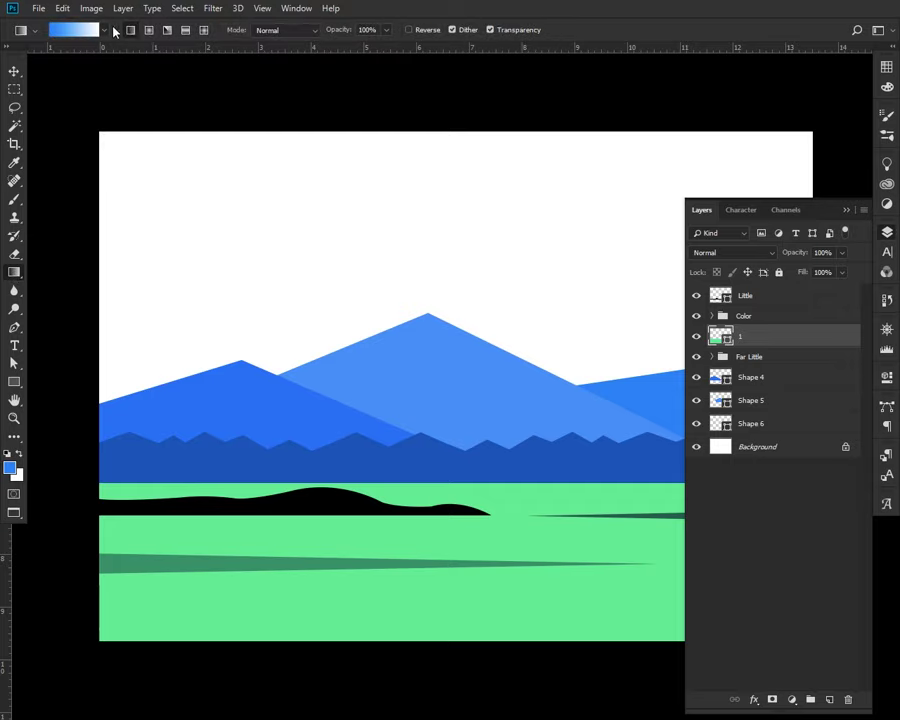
key(u)
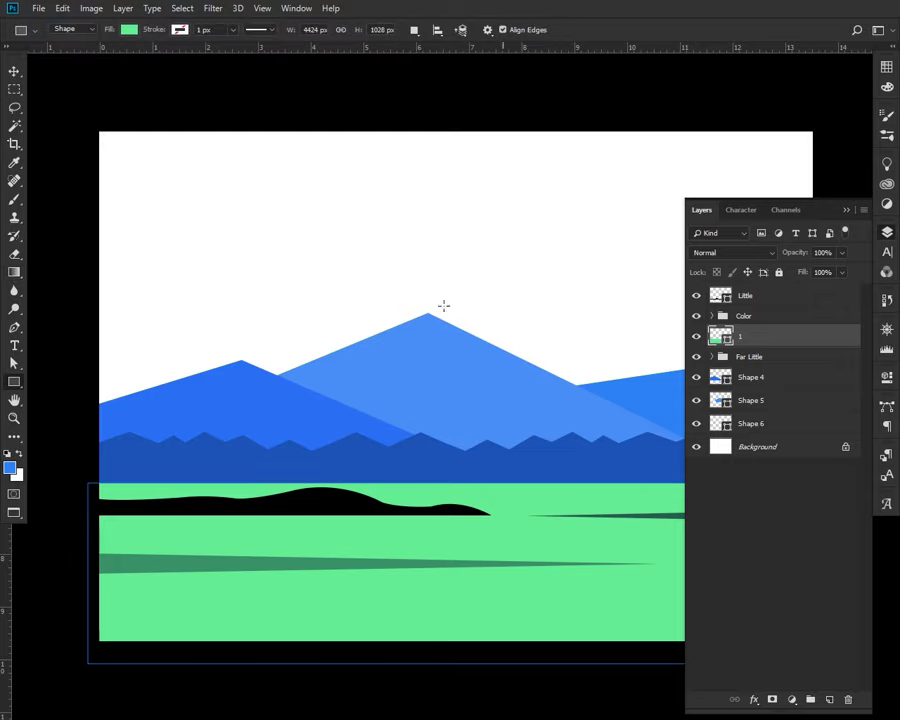
click(131, 30)
click(123, 57)
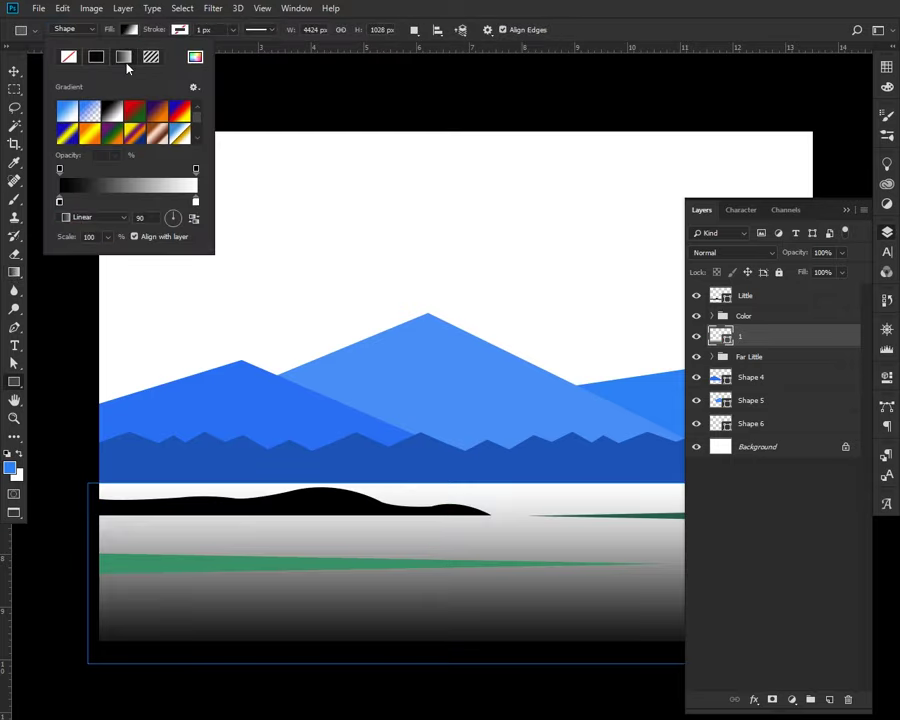
Pick a light green and a dark green from the colour themes for the ground gradient
double_click(59, 203)
click(833, 464)
click(887, 184)
click(759, 336)
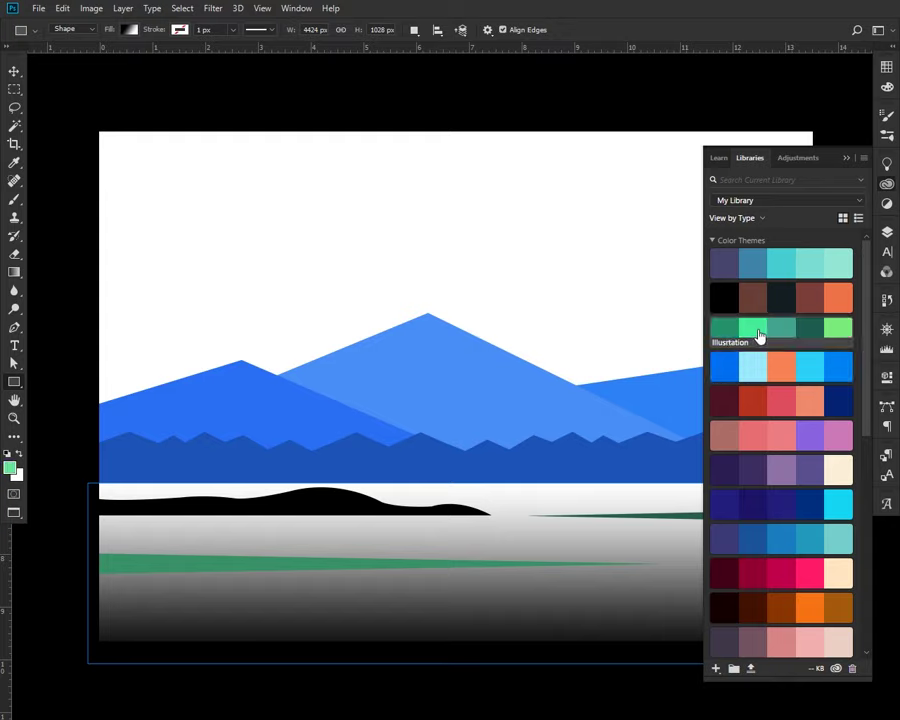
click(129, 29)
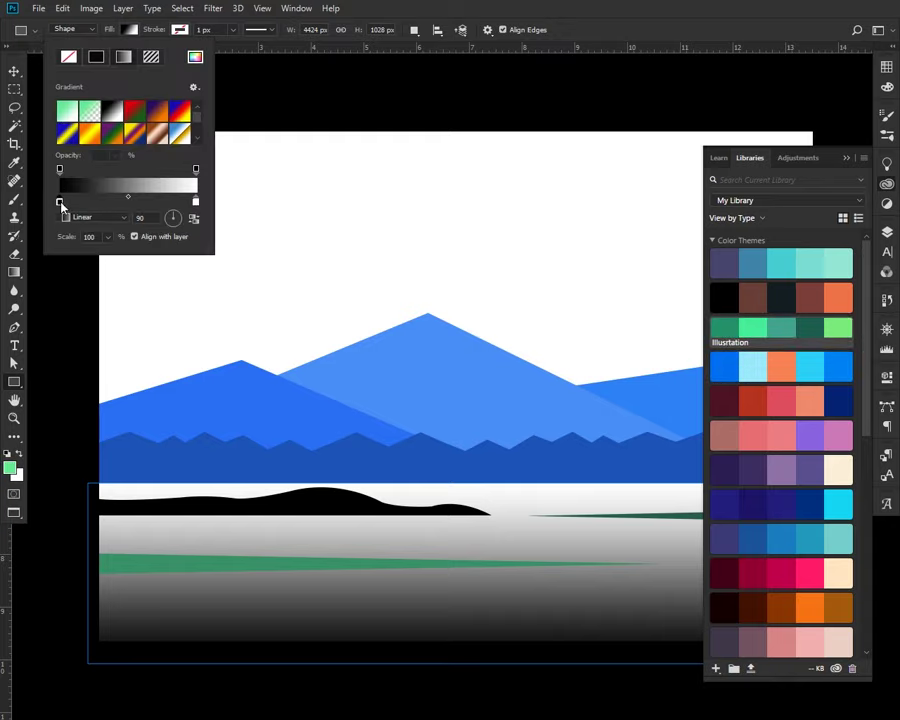
click(757, 334)
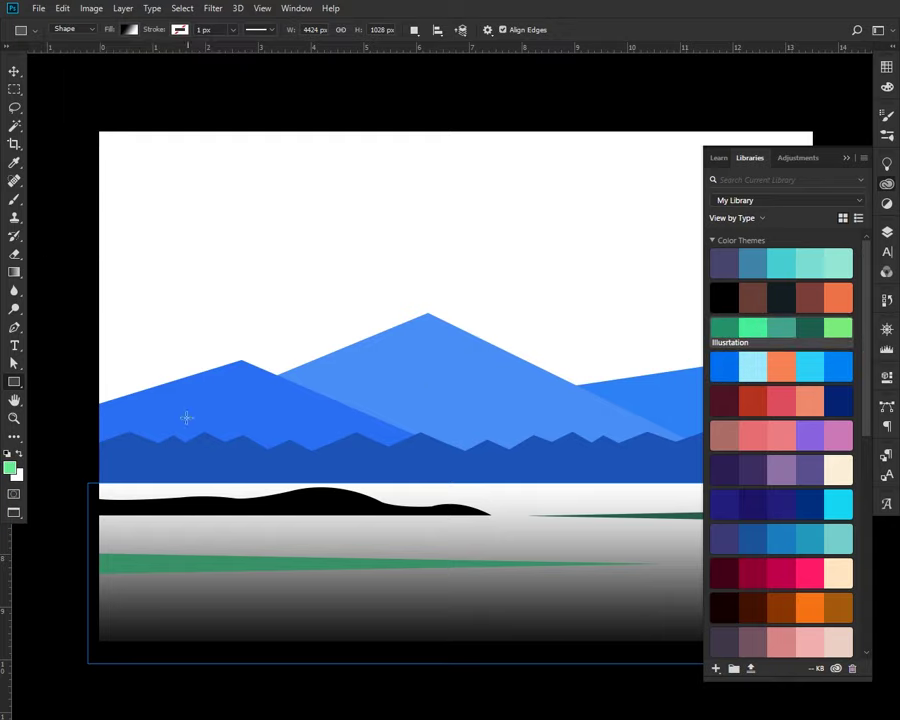
click(19, 456)
click(802, 330)
Apply the green gradient preset to the ground and adjust its scale
click(130, 30)
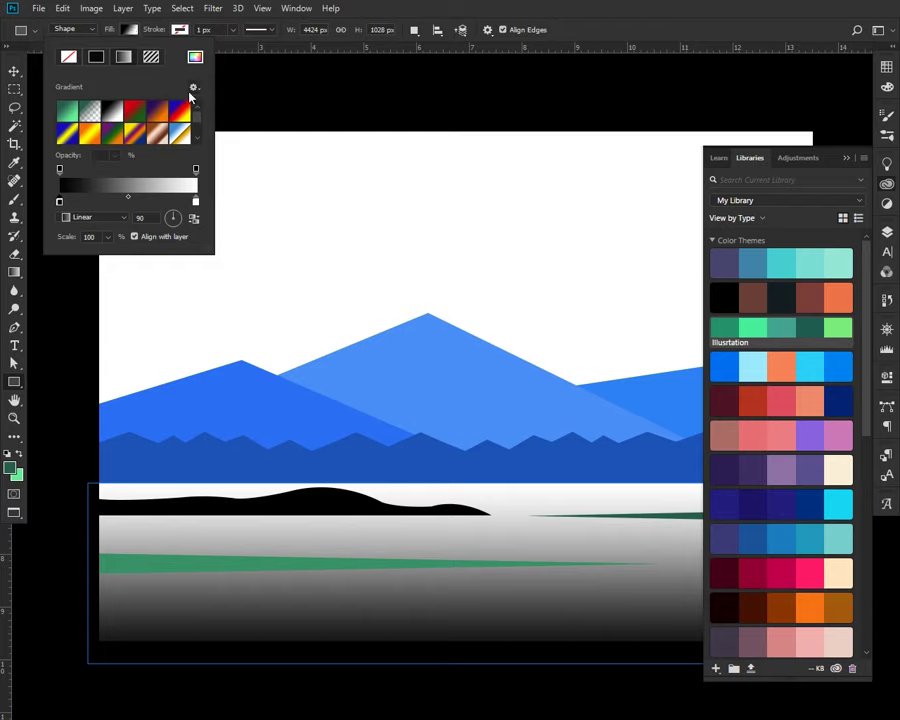
click(69, 113)
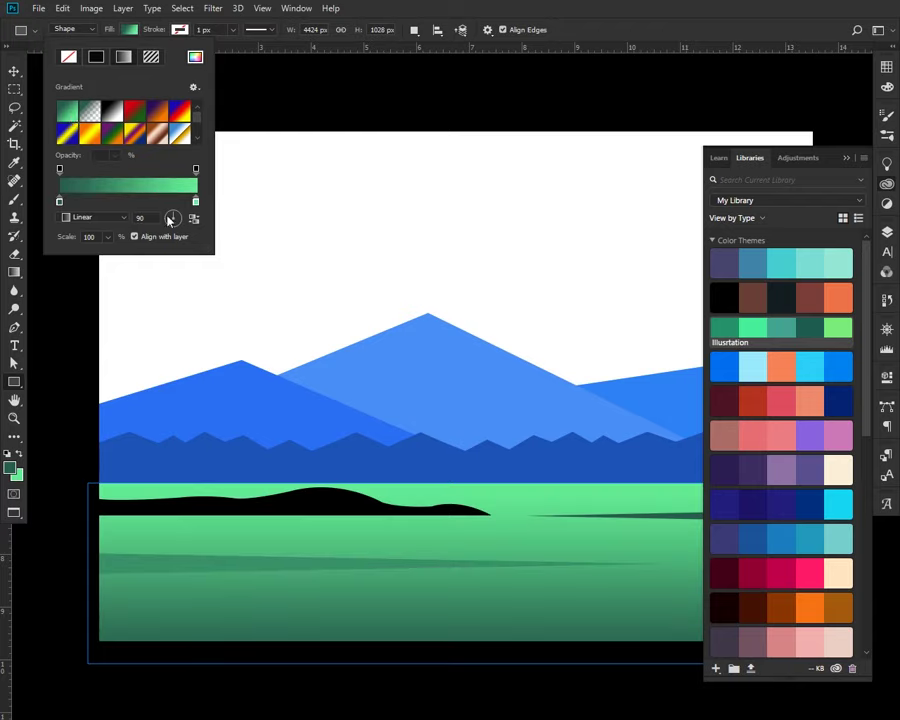
click(194, 220)
click(194, 220)
drag(112, 238, 109, 258)
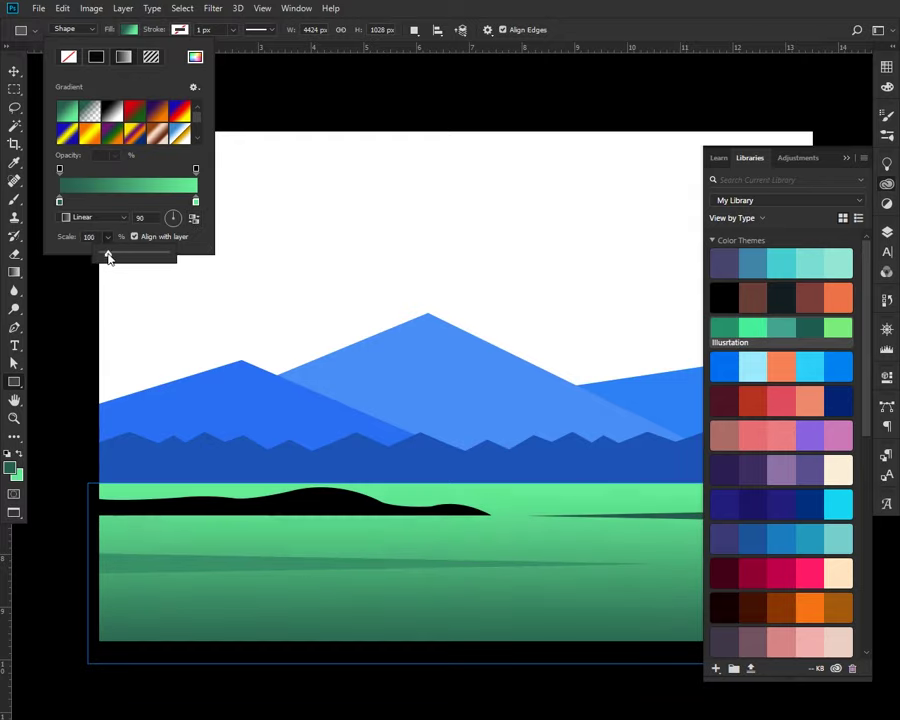
Re-pick the light and darker green theme colours and reapply the green gradient preset
double_click(59, 202)
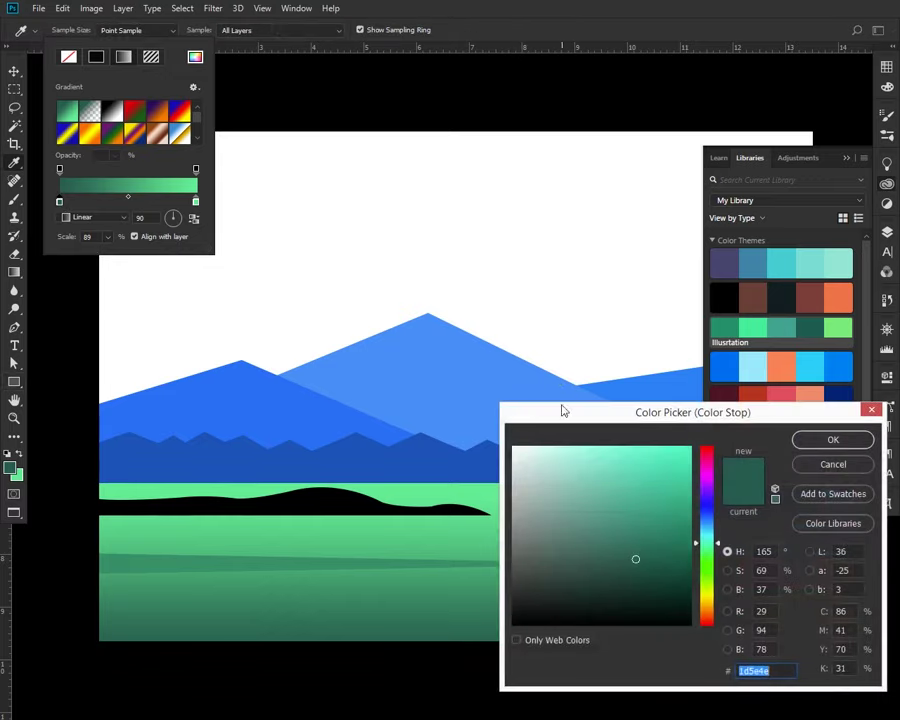
click(833, 440)
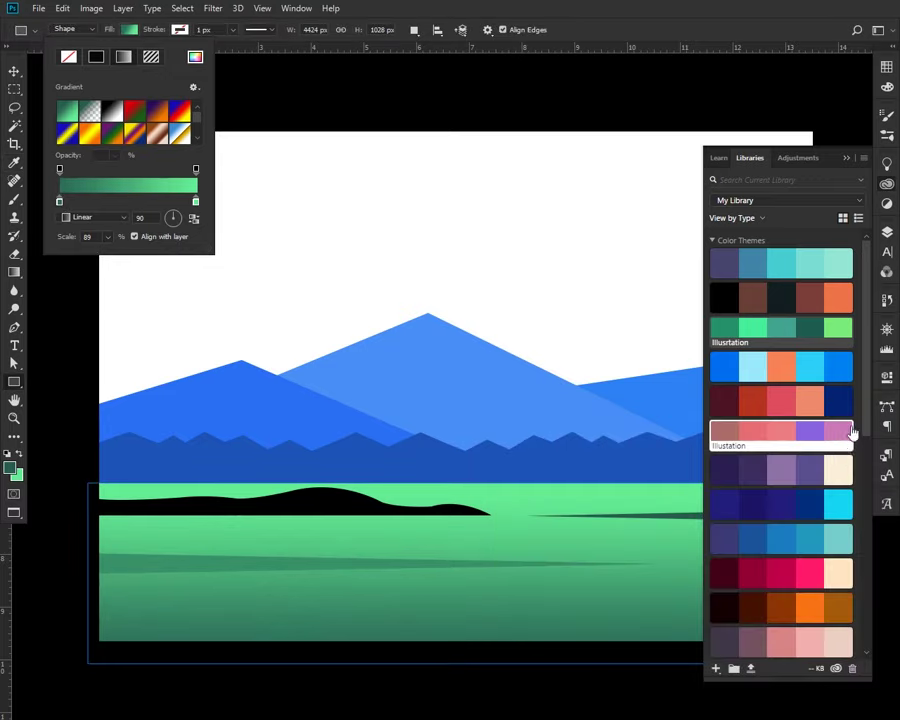
click(756, 327)
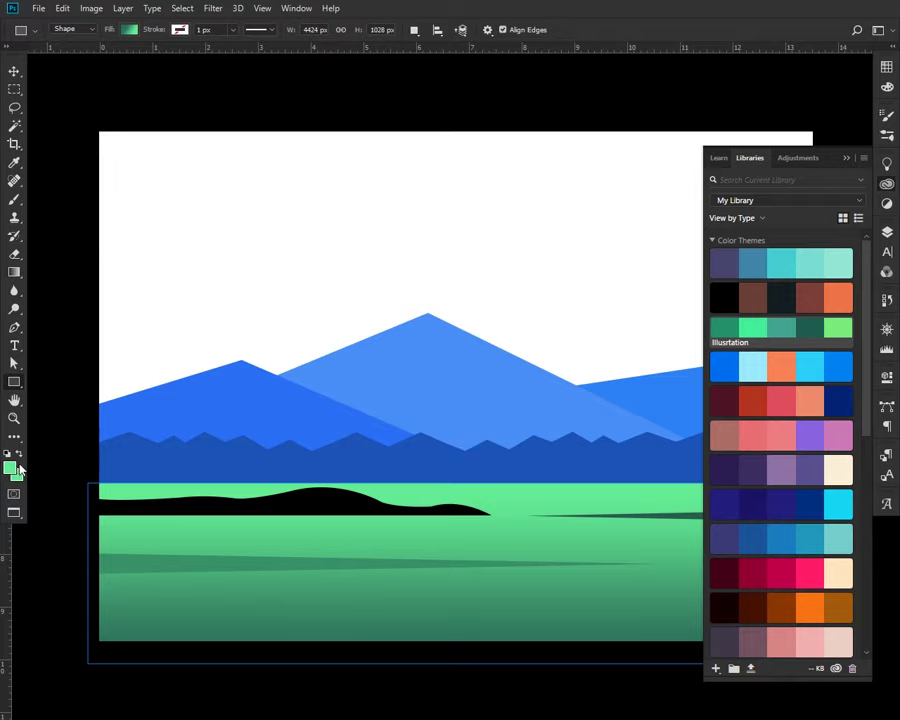
click(727, 333)
click(130, 29)
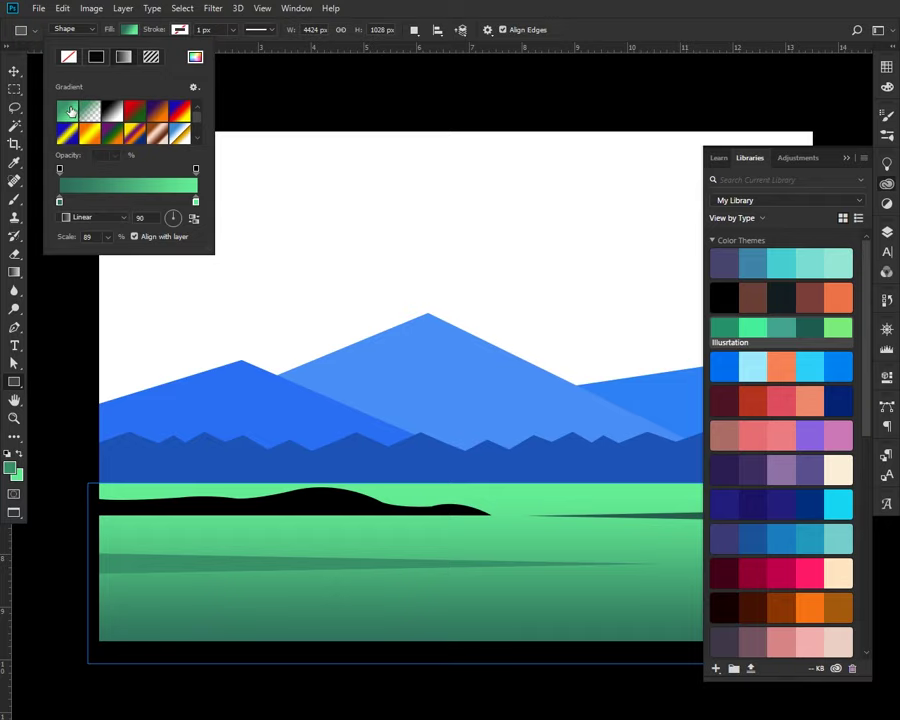
click(69, 112)
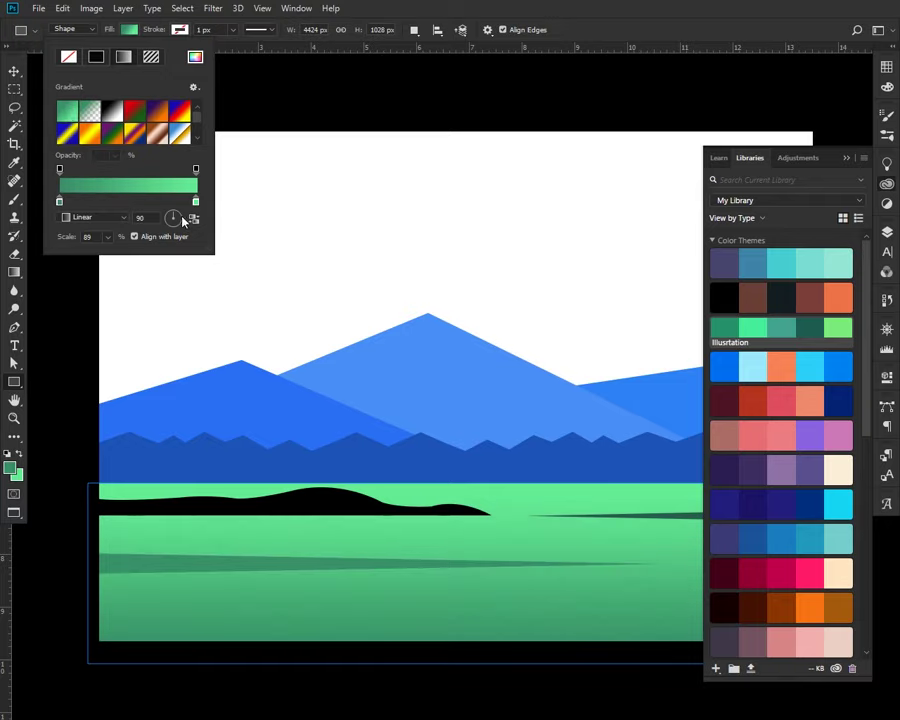
Set the ground gradient angle to 90 and reverse it so it darkens toward the bottom
drag(183, 220, 176, 218)
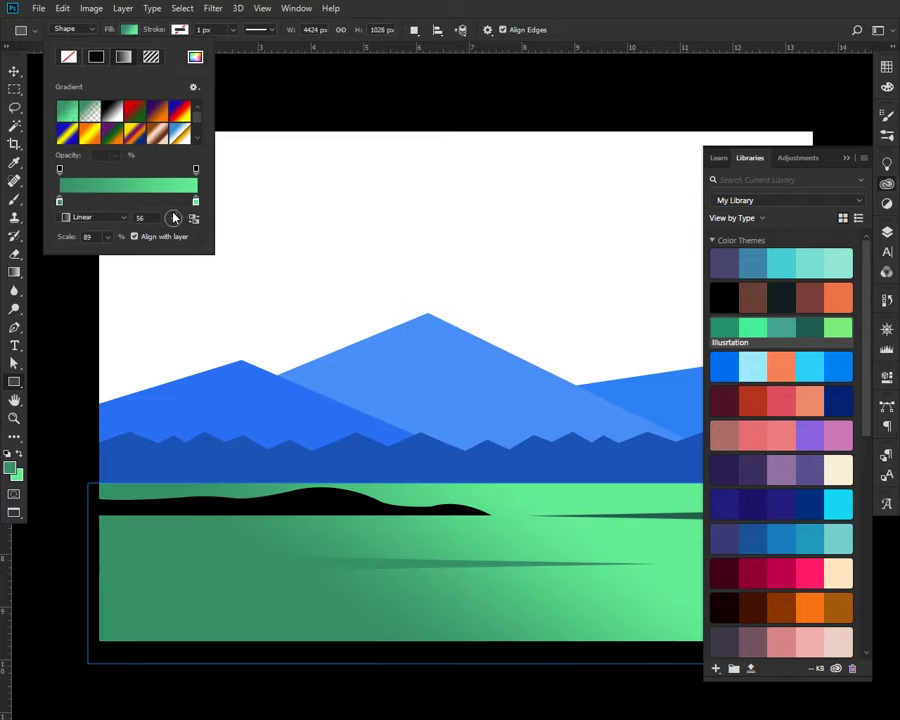
text(90)
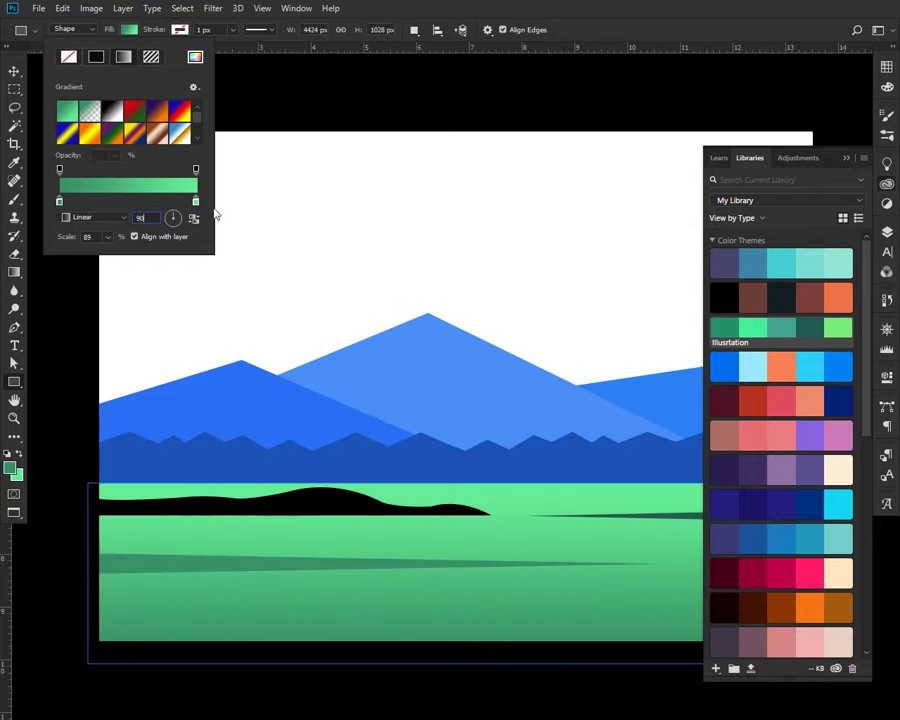
click(194, 219)
click(195, 220)
click(14, 71)
key(ctrl+minus)
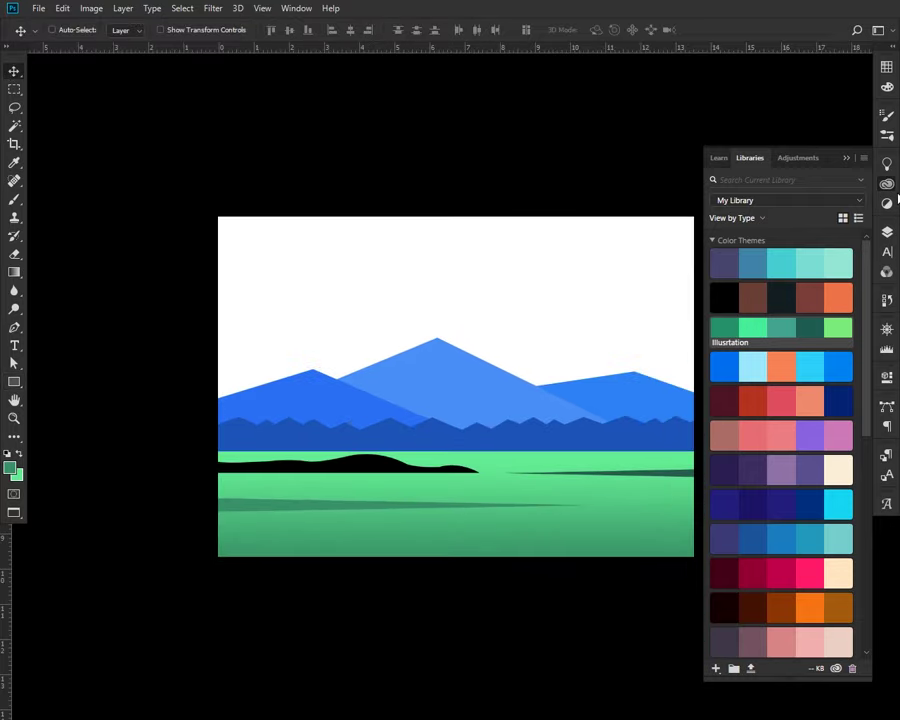
Close the libraries panel and nudge the black hill on the ground
key(ctrl+plus)
click(846, 159)
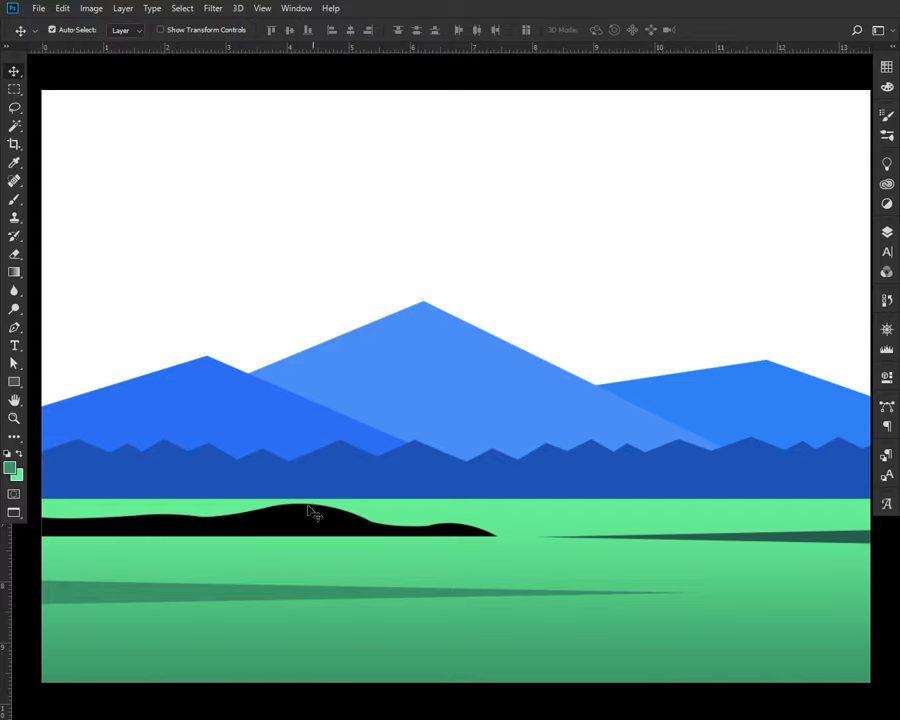
drag(310, 511, 287, 492)
click(888, 233)
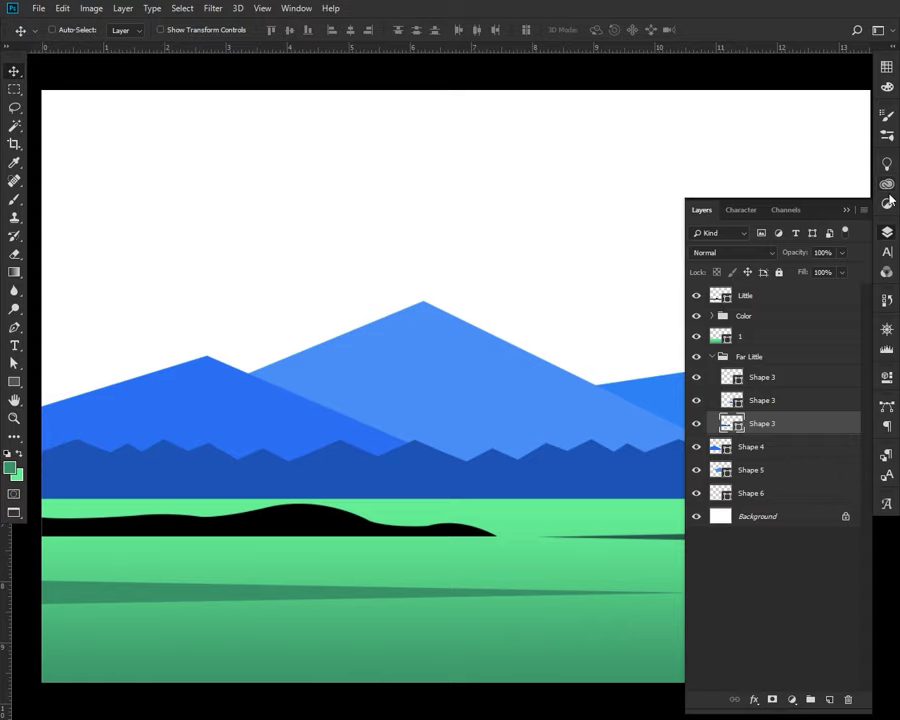
Sample the mountain blue as the foreground colour
click(887, 186)
click(7, 455)
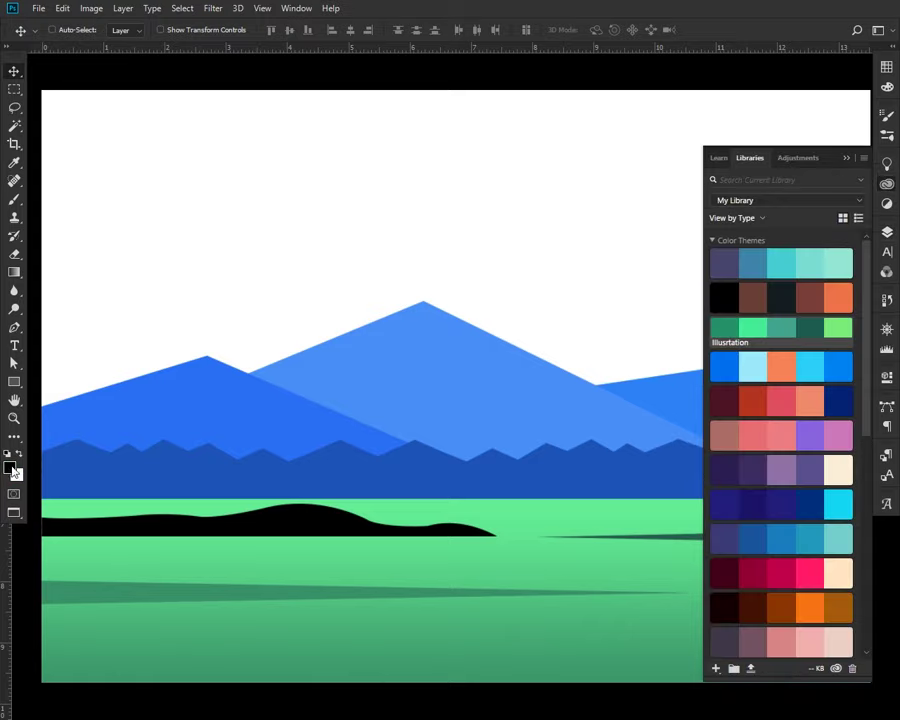
click(10, 467)
click(852, 444)
click(18, 454)
click(222, 386)
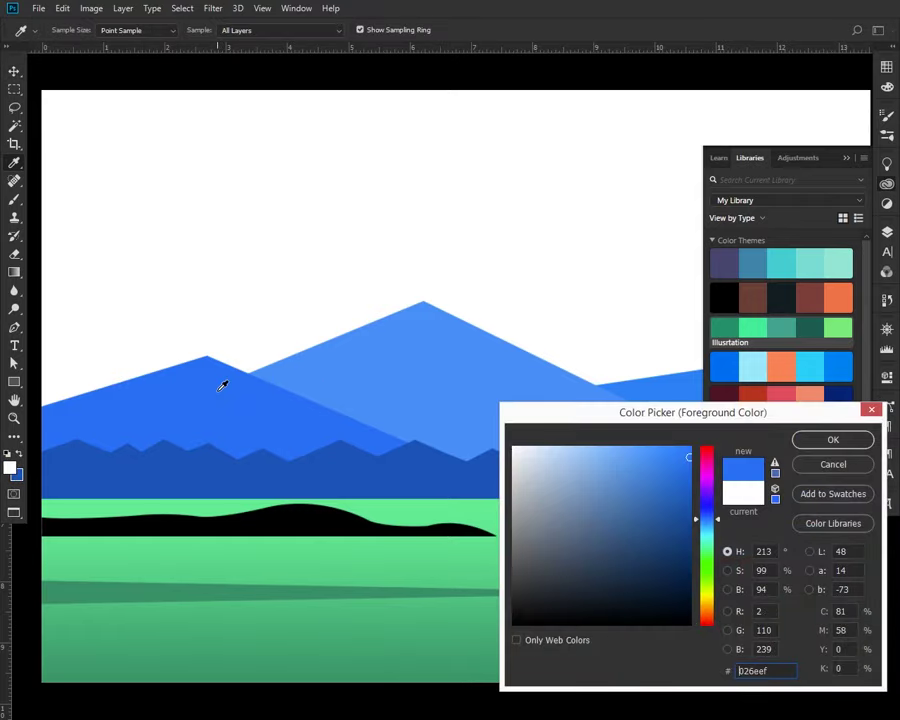
click(822, 440)
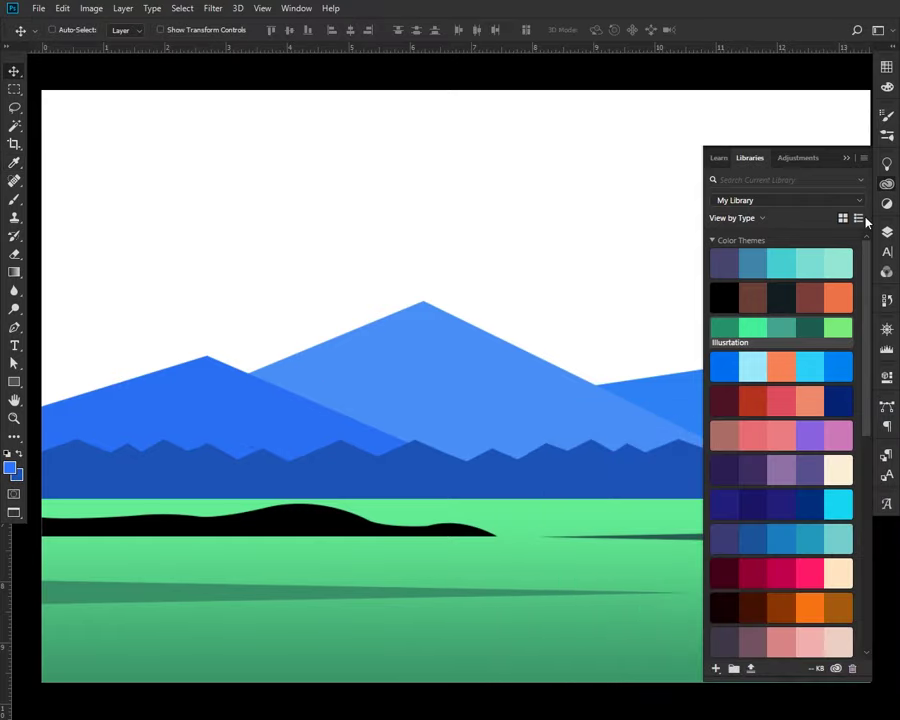
Fill the first ridge with the blue gradient preset, reversed, with a lighter left stop
key(F7)
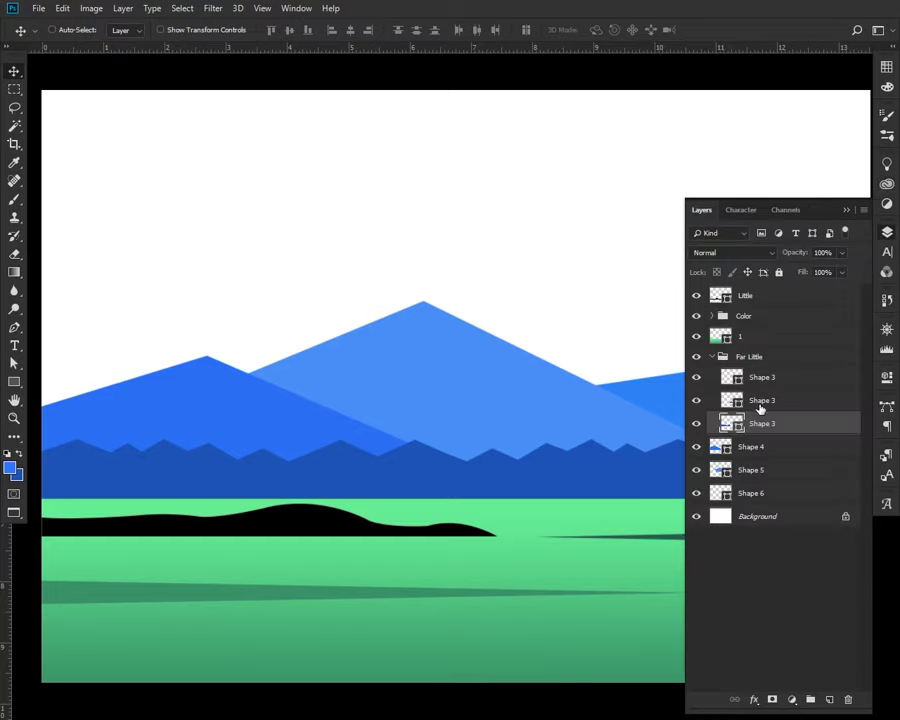
key(u)
click(128, 29)
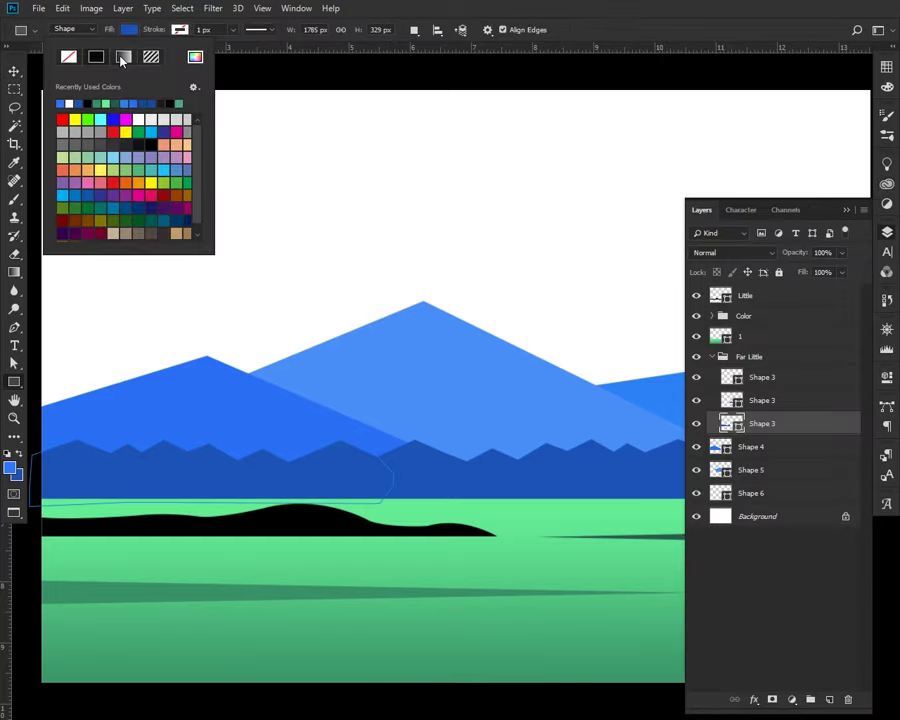
click(121, 57)
click(68, 115)
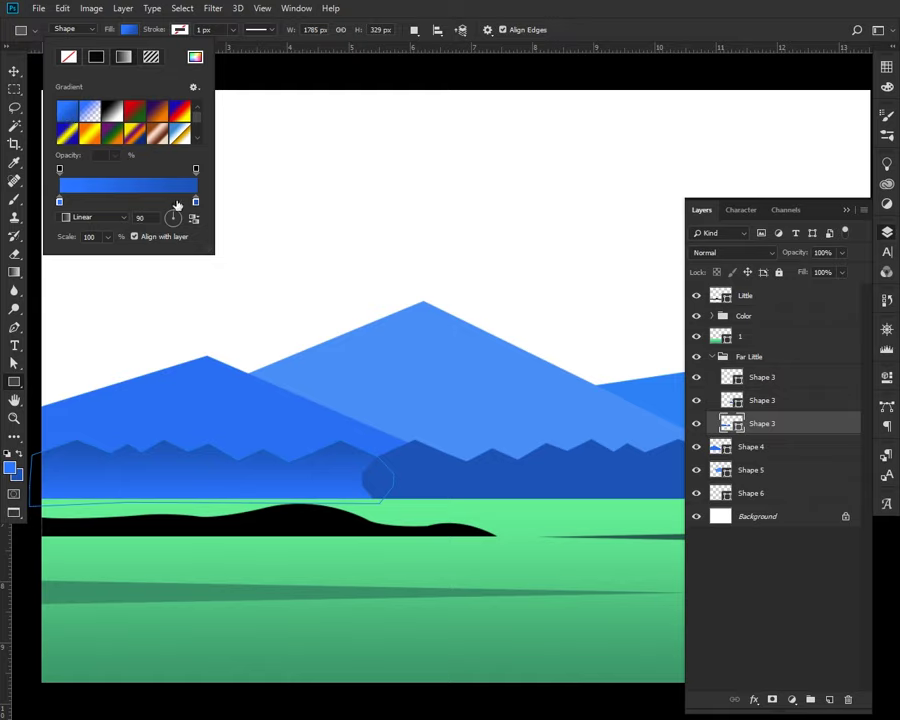
click(195, 219)
double_click(60, 203)
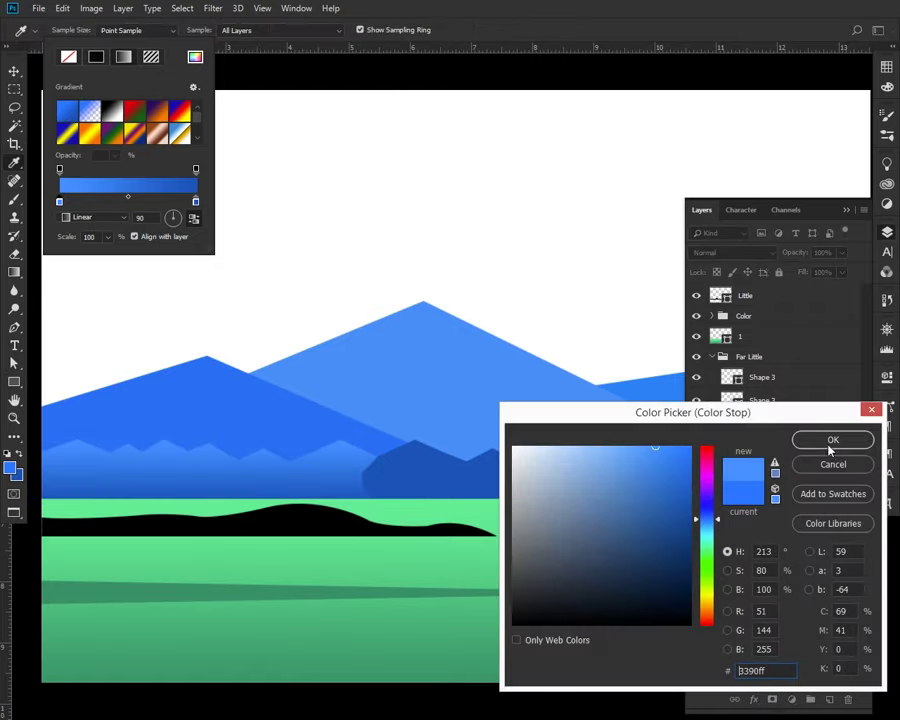
click(800, 437)
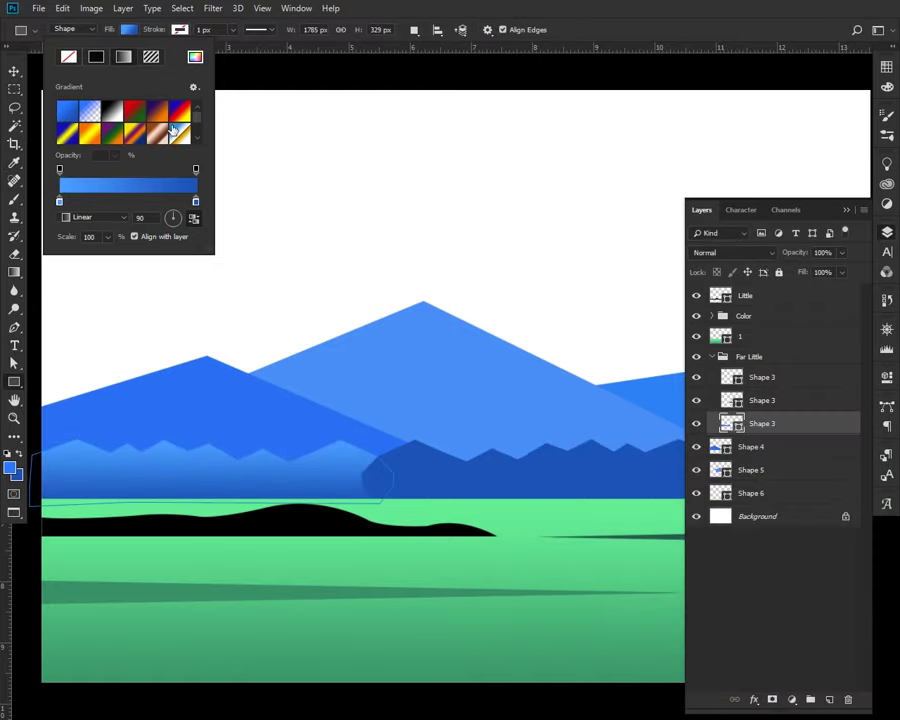
key(v)
Apply the blue gradient preset to the second ridge layer
key(g)
click(75, 29)
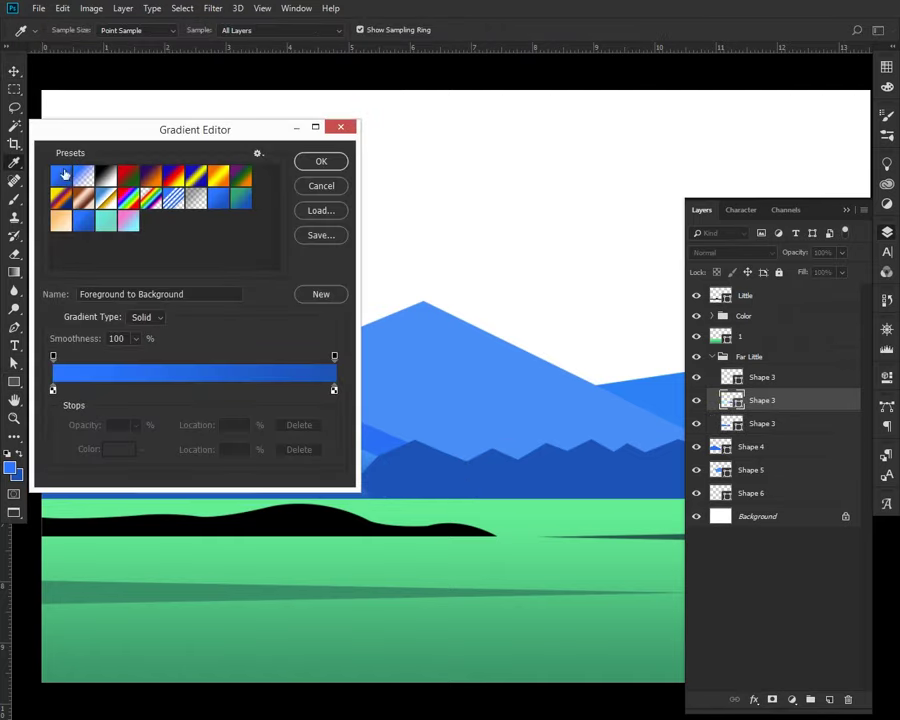
click(310, 160)
click(75, 29)
click(310, 160)
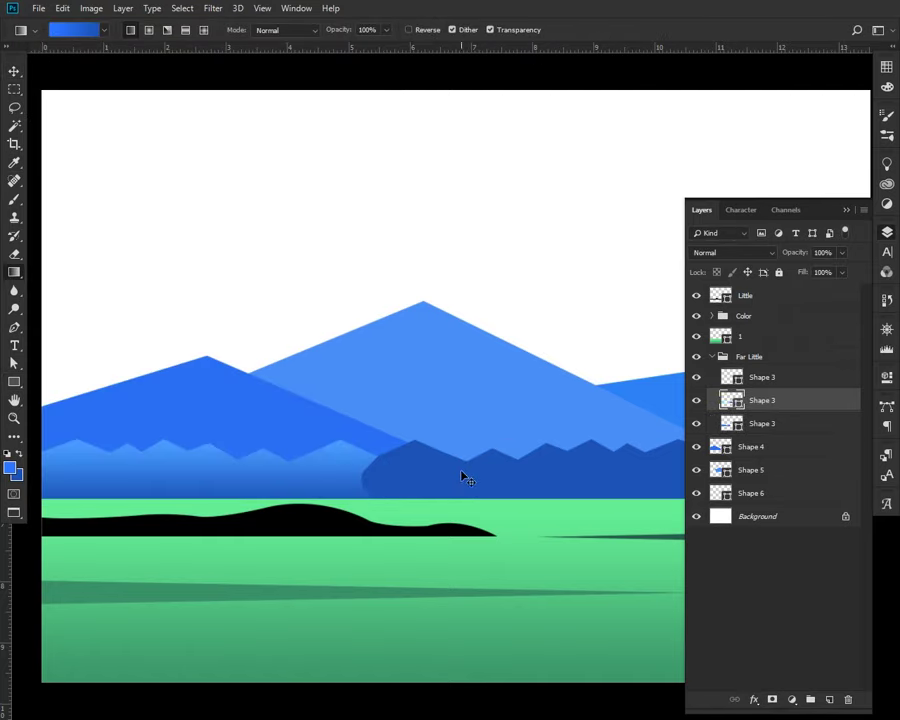
key(u)
click(128, 29)
click(123, 57)
click(66, 111)
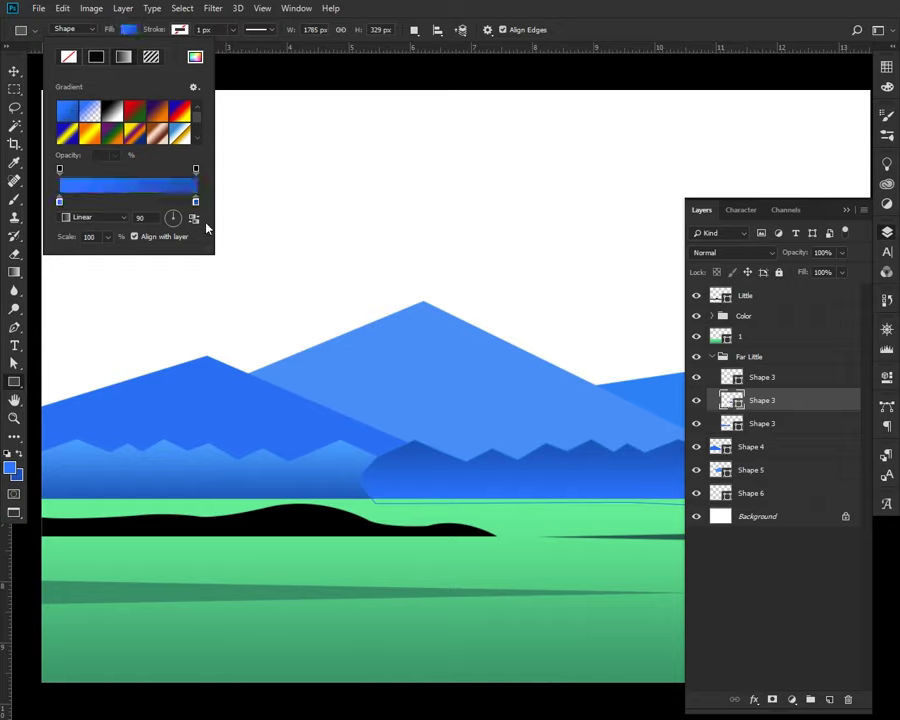
key(Escape)
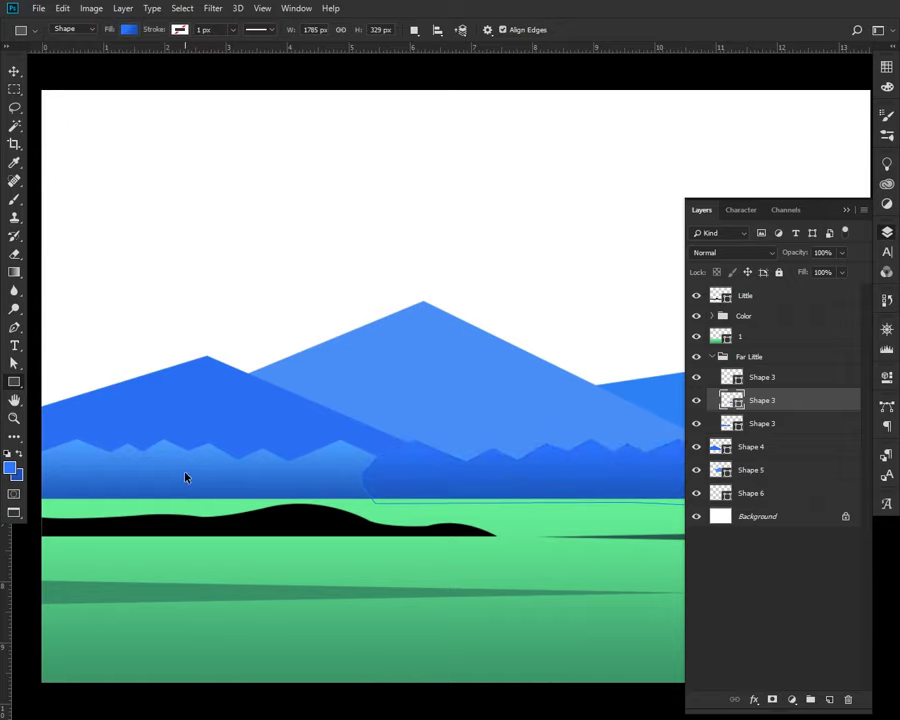
key(v)
Apply the blue gradient preset to the top ridge layer
ctrl+click(226, 480)
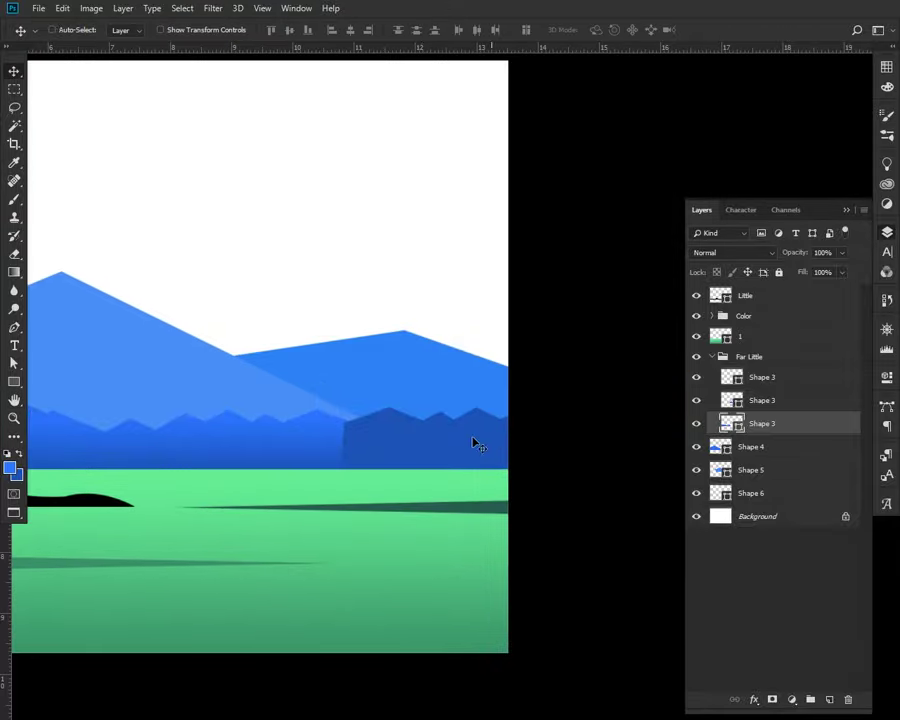
ctrl+click(475, 443)
key(u)
click(128, 29)
click(123, 57)
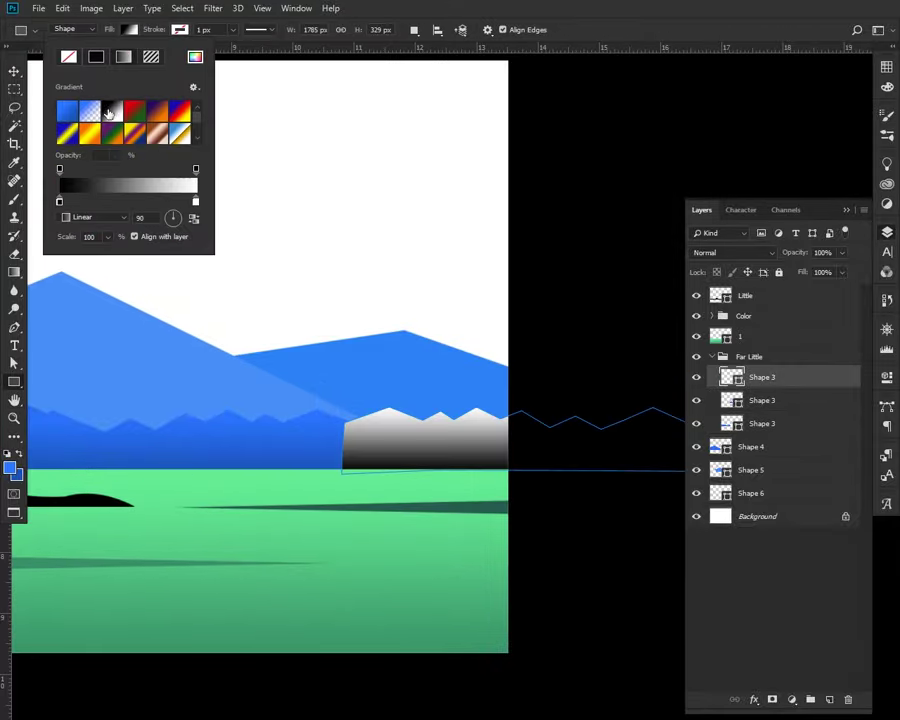
click(66, 111)
key(Escape)
key(v)
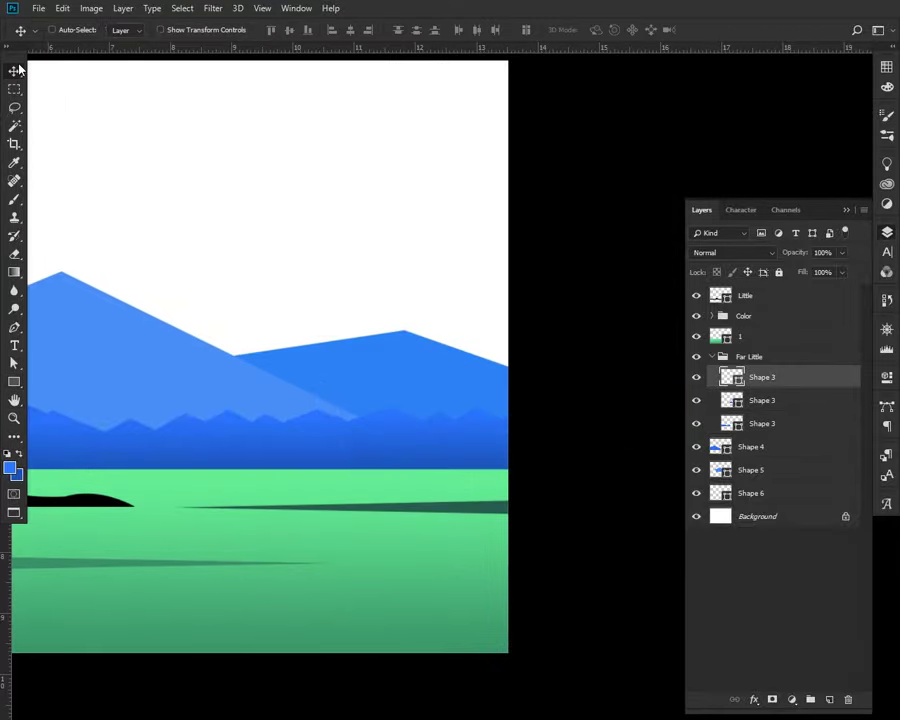
drag(98, 332, 458, 360)
scroll(458, 360, down, 2)
ctrl+click(259, 467)
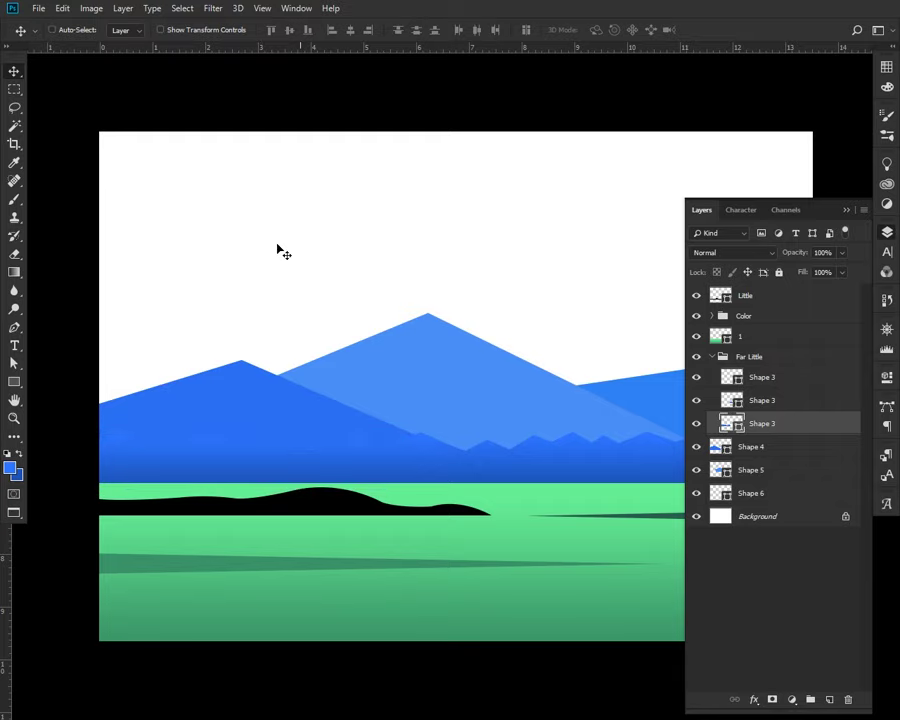
Shift Shape 4 to a slightly different blue and Shape 5 to a lighter blue
ctrl+click(225, 392)
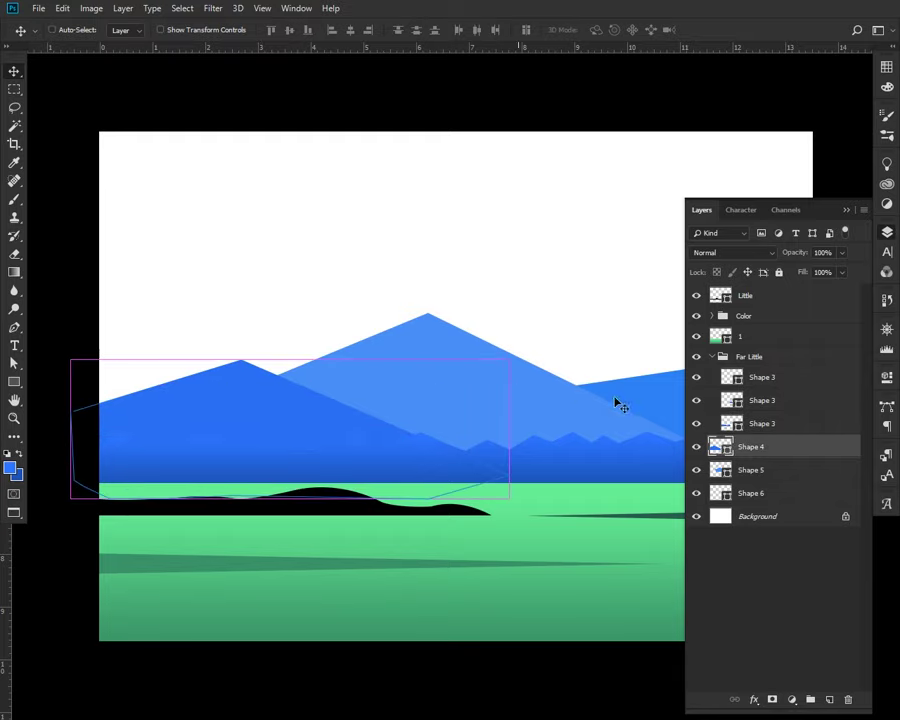
double_click(720, 446)
mouse_move(689, 488)
mouse_down()
mouse_move(664, 473)
mouse_move(683, 474)
mouse_up()
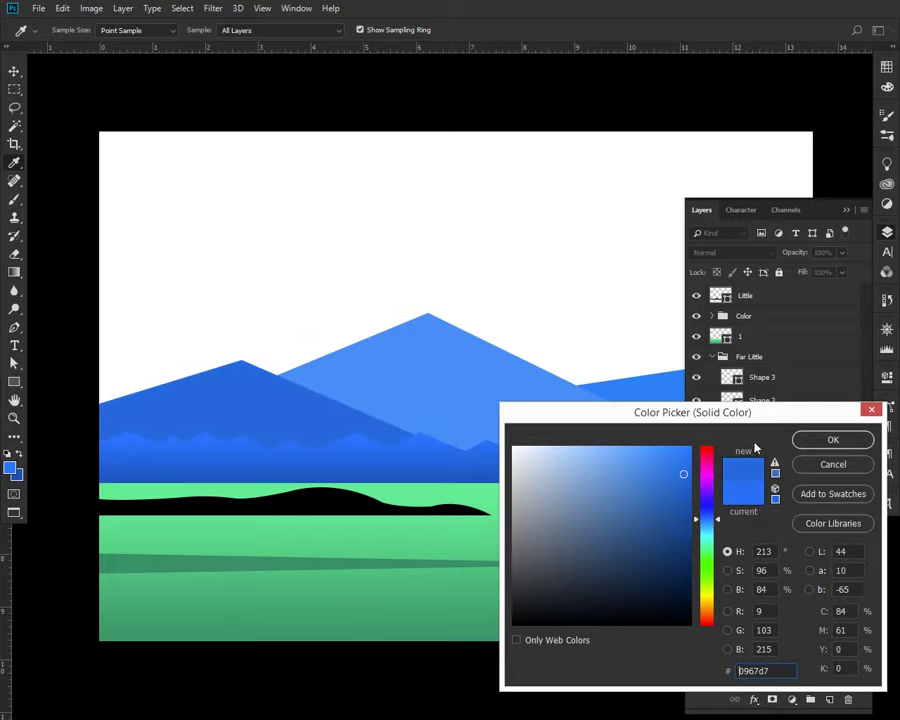
key(Return)
key(v)
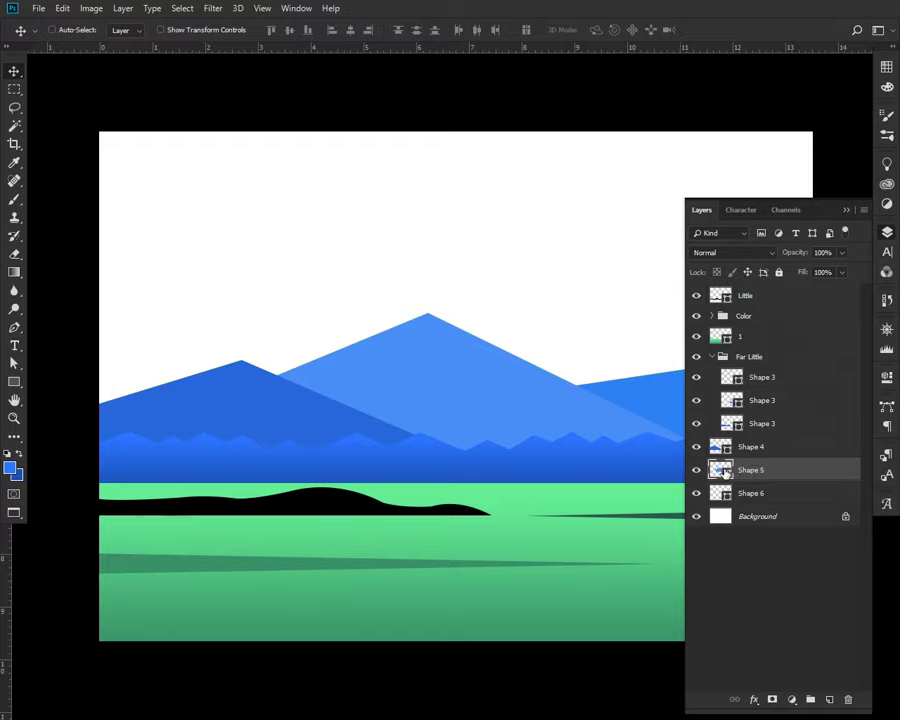
double_click(725, 470)
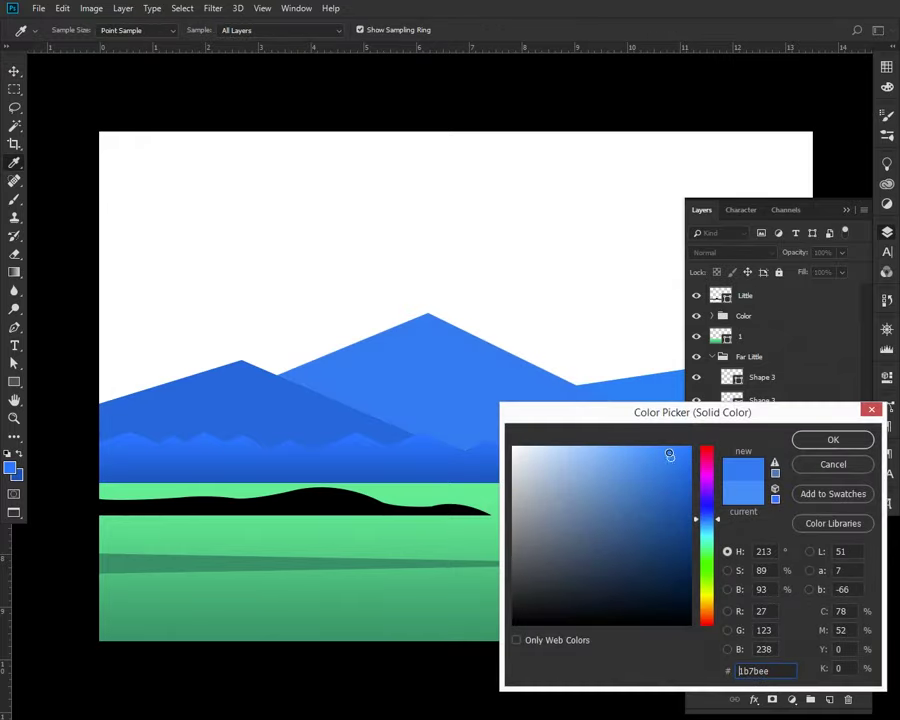
click(669, 455)
click(833, 440)
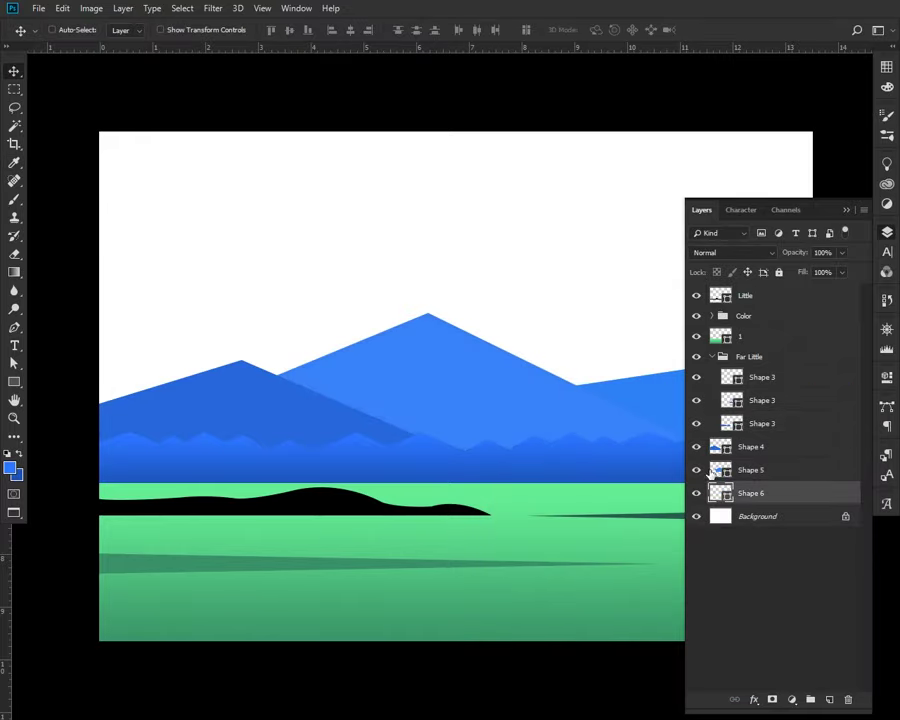
Try a new hue on Shape 6, then discard the change
double_click(721, 494)
drag(711, 514, 714, 520)
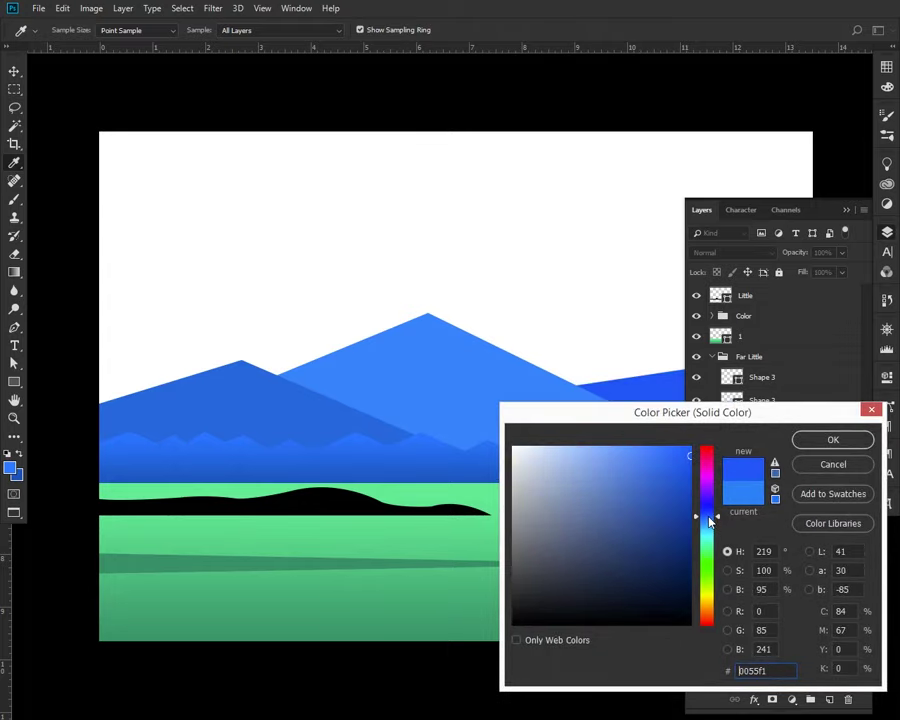
drag(692, 412, 376, 499)
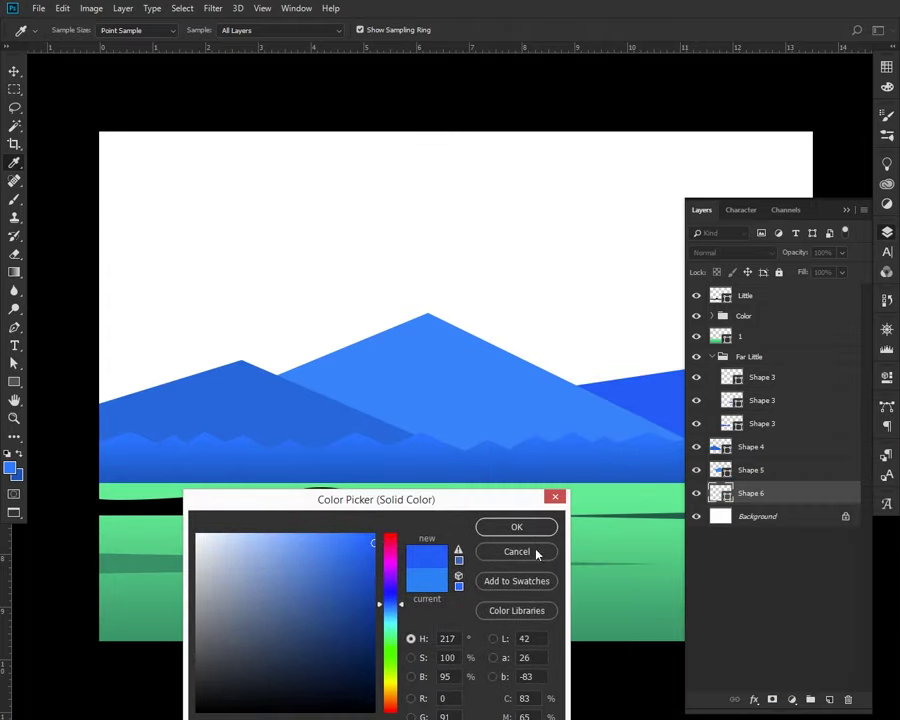
click(517, 552)
key(v)
Keep Shape 4's blue and give Shape 6 a deeper blue
click(724, 447)
double_click(719, 447)
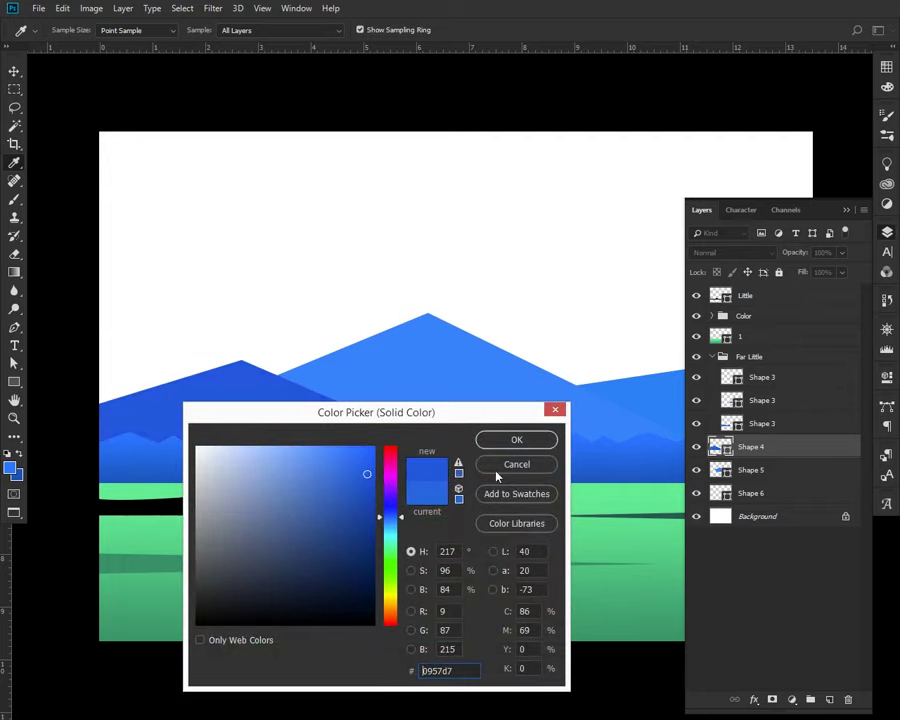
click(517, 440)
click(714, 495)
double_click(716, 495)
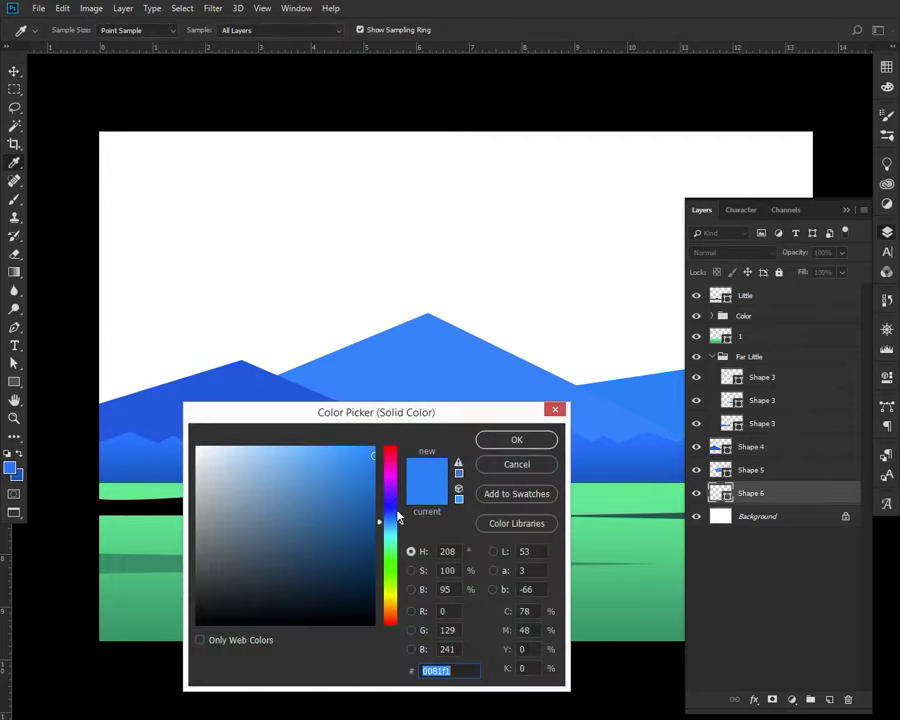
drag(388, 519, 391, 521)
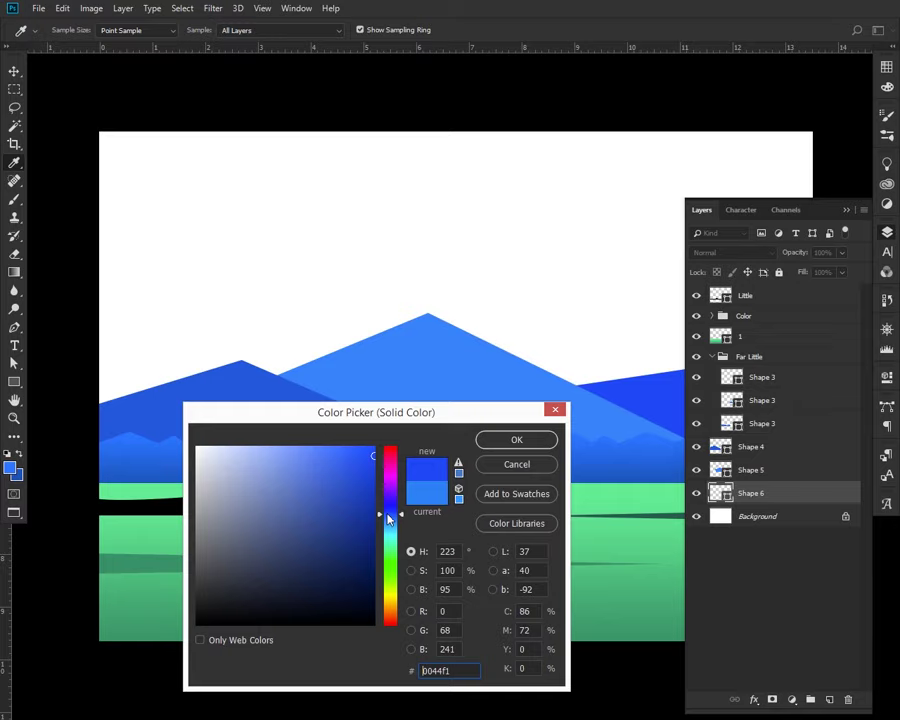
click(509, 443)
key(v)
key(ctrl+minus)
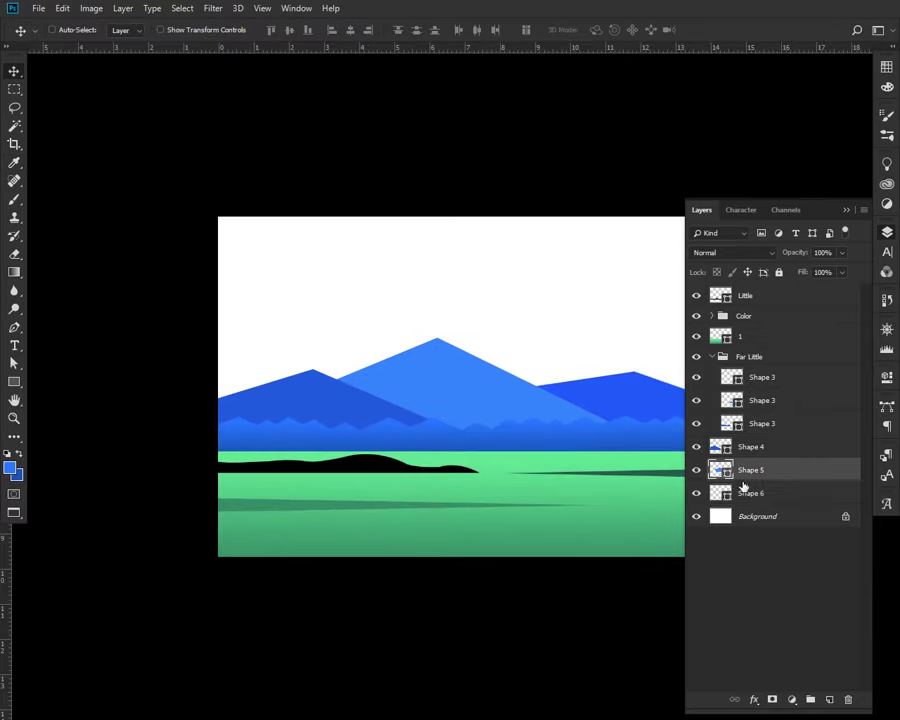
Give Shape 5 a lighter blue after trying a more saturated one
double_click(720, 470)
drag(392, 528, 390, 520)
drag(407, 410, 414, 485)
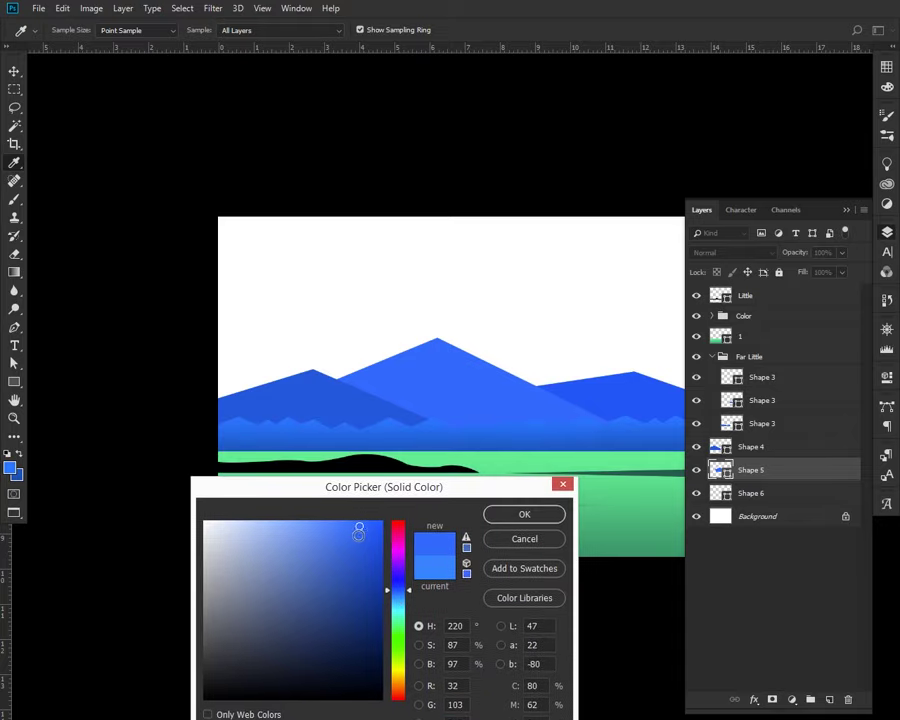
drag(359, 529, 382, 522)
click(447, 556)
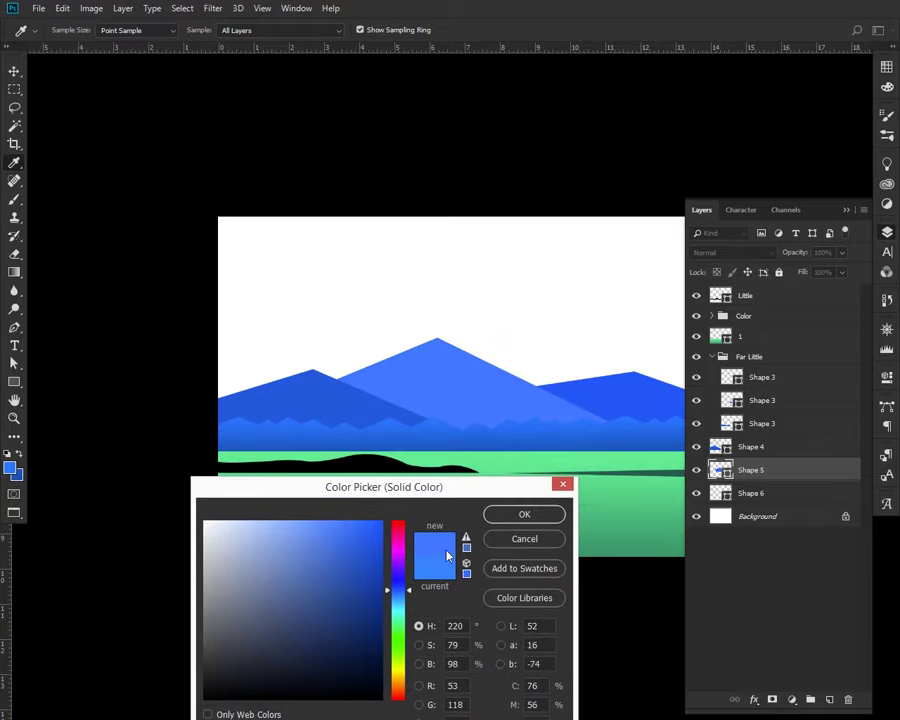
click(524, 540)
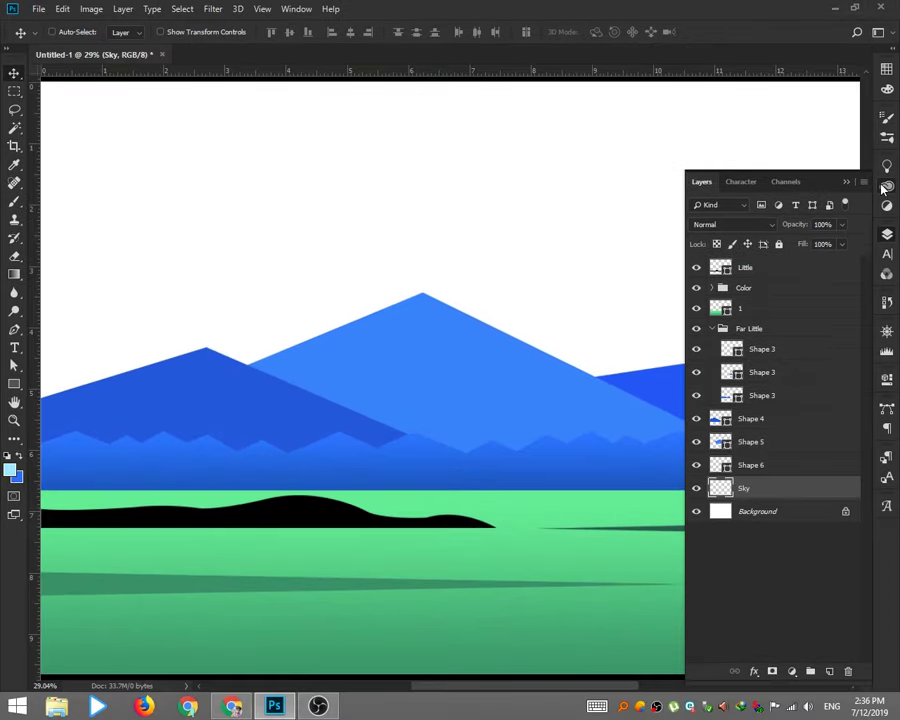
Drag vertical gradients on the Sky layer until deep blue fades to pale blue, then fit the canvas
click(13, 276)
drag(451, 393, 440, 227)
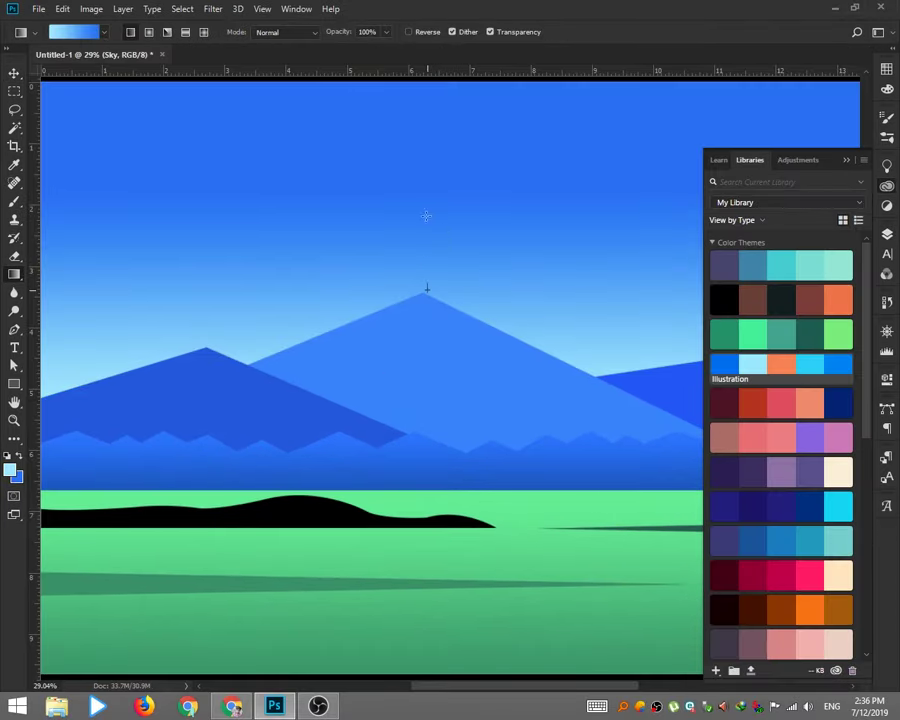
drag(424, 281, 420, 88)
drag(409, 600, 409, 7)
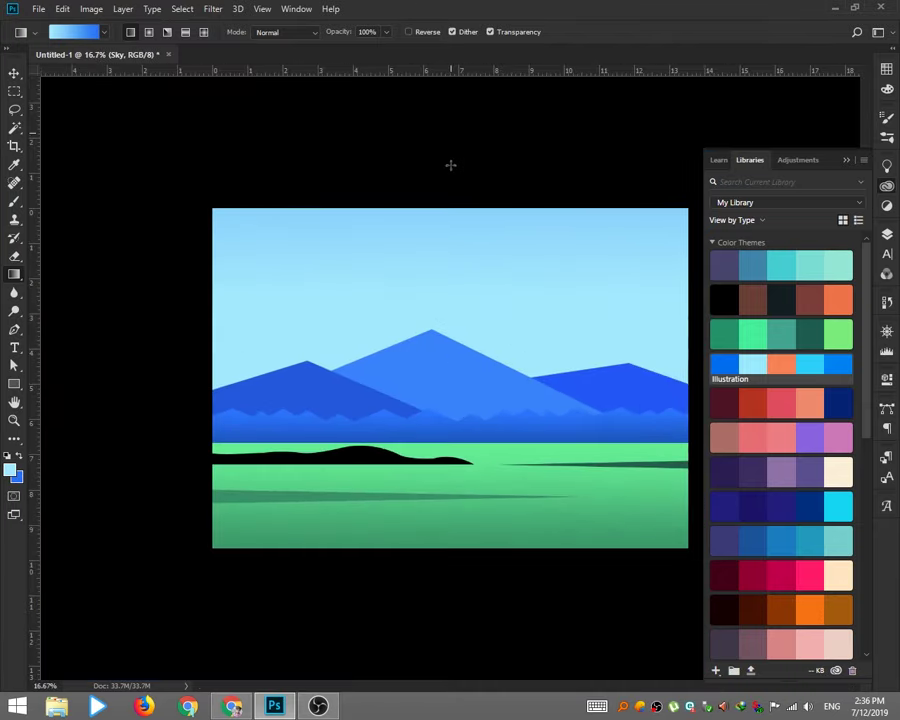
drag(452, 358, 450, 165)
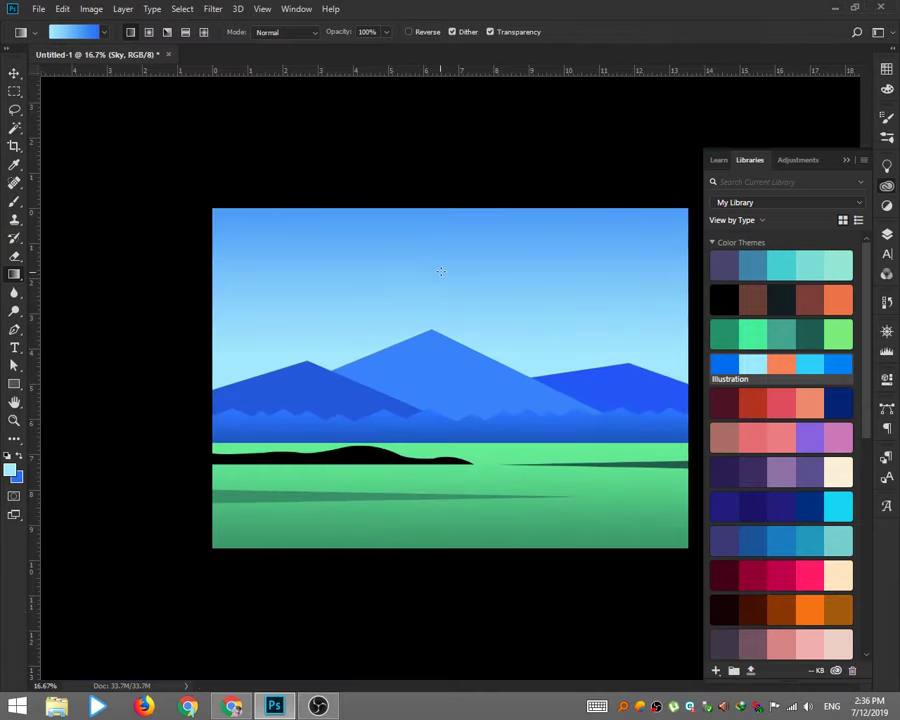
drag(440, 303, 440, 209)
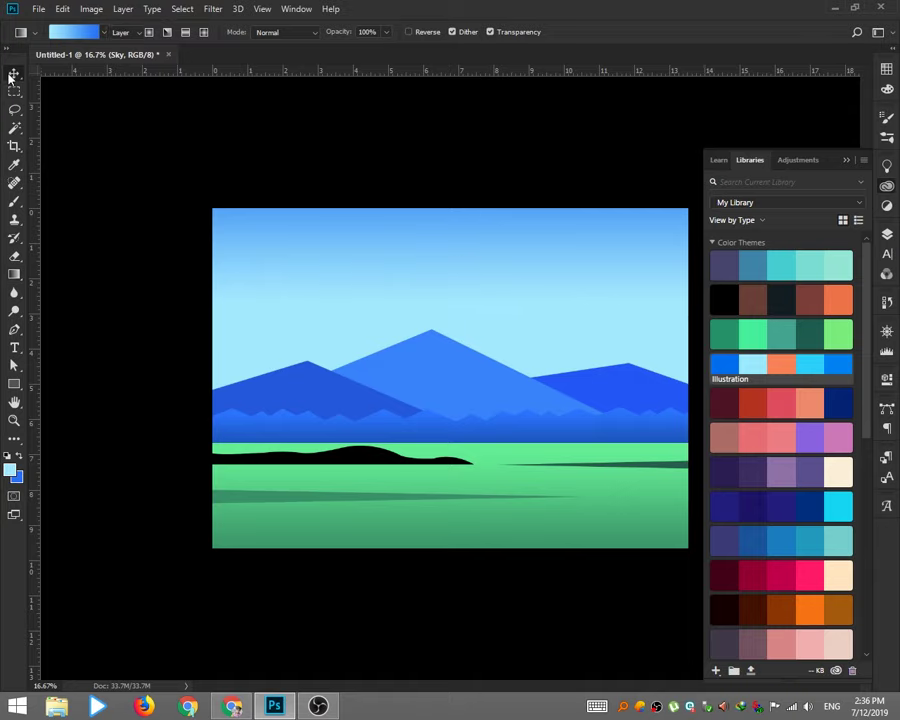
key(v)
key(ctrl+0)
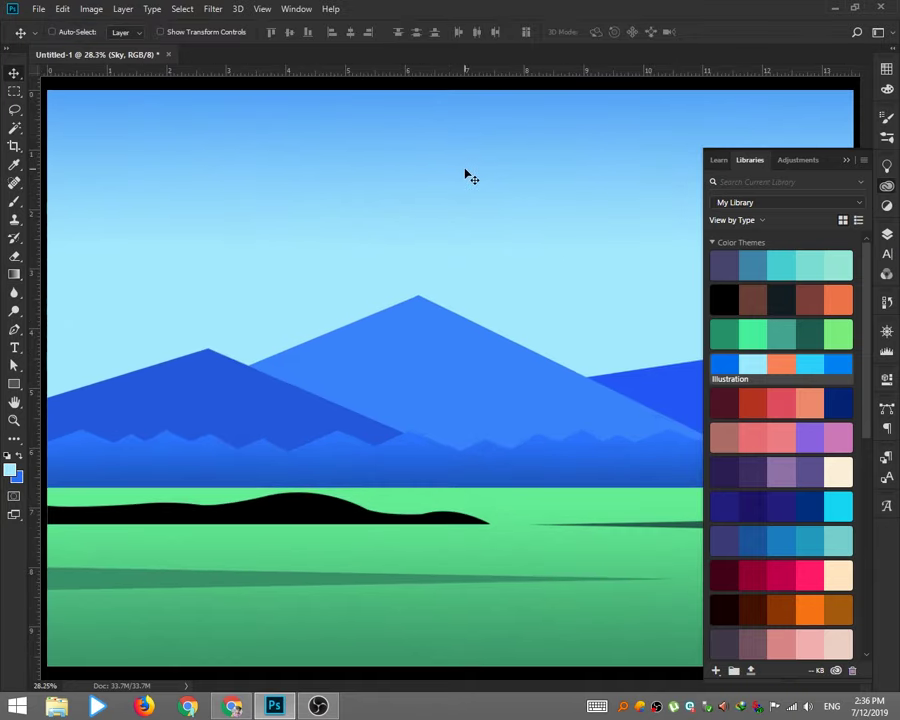
click(230, 706)
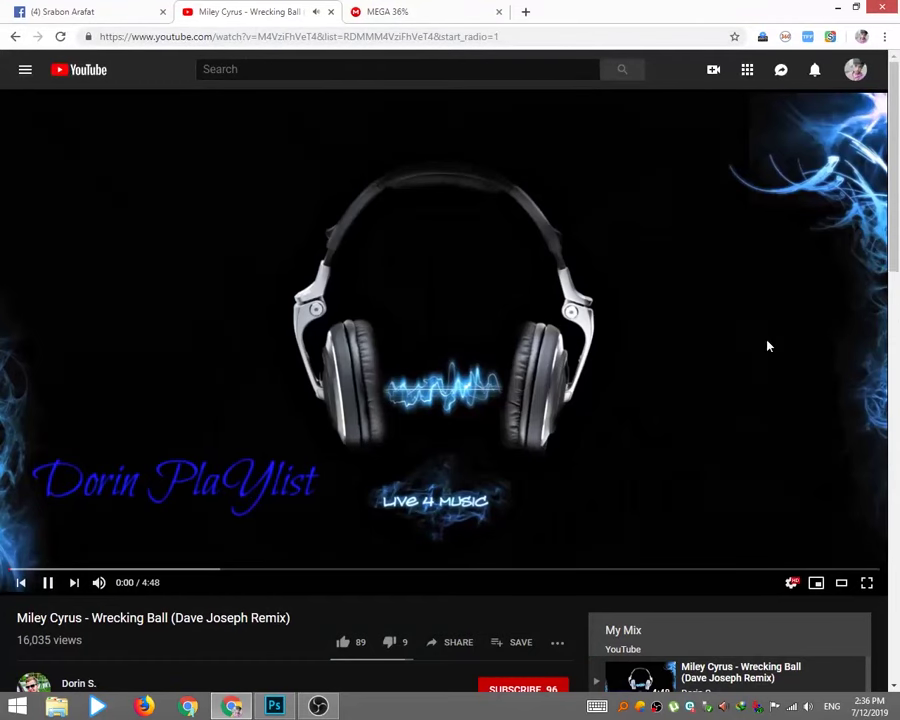
key(alt+Tab)
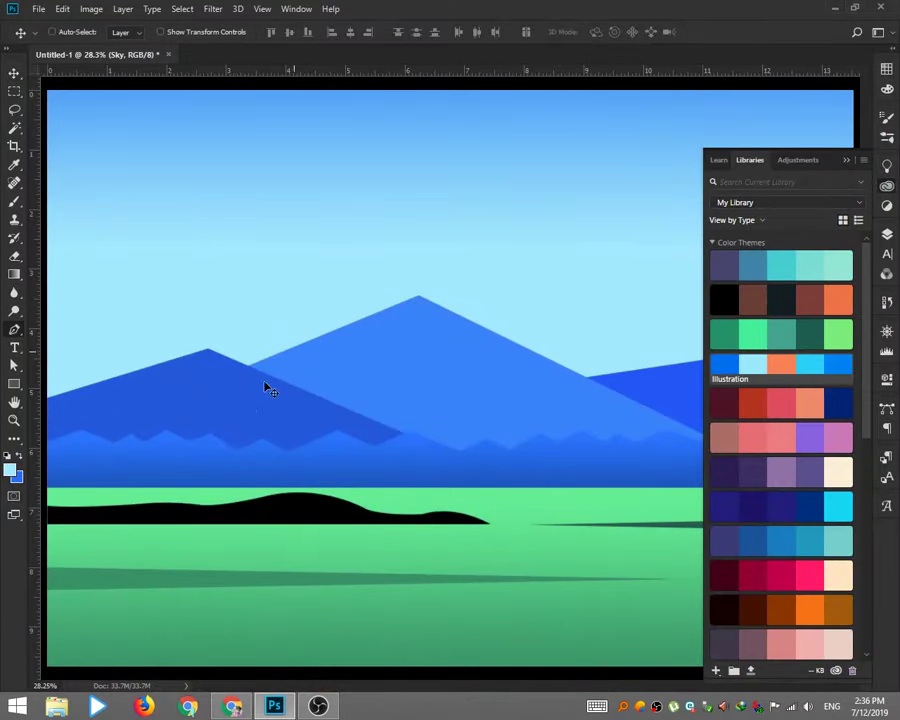
Draw a Pen-tool facet shape down the left mountain peak's slope
key(p)
click(208, 353)
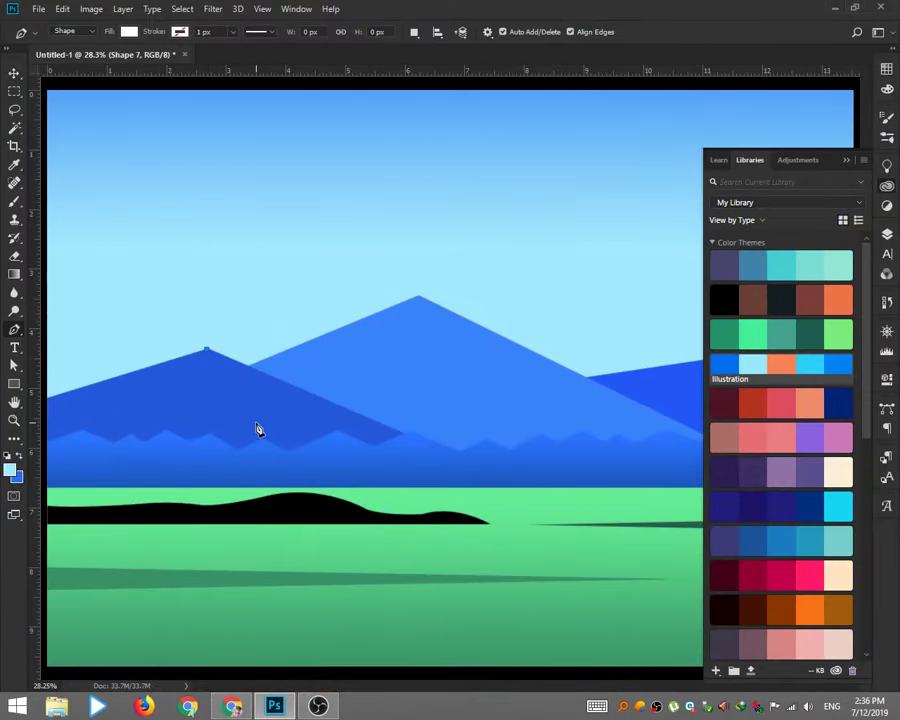
drag(259, 397, 254, 418)
click(499, 471)
click(432, 356)
click(246, 297)
click(217, 296)
click(208, 353)
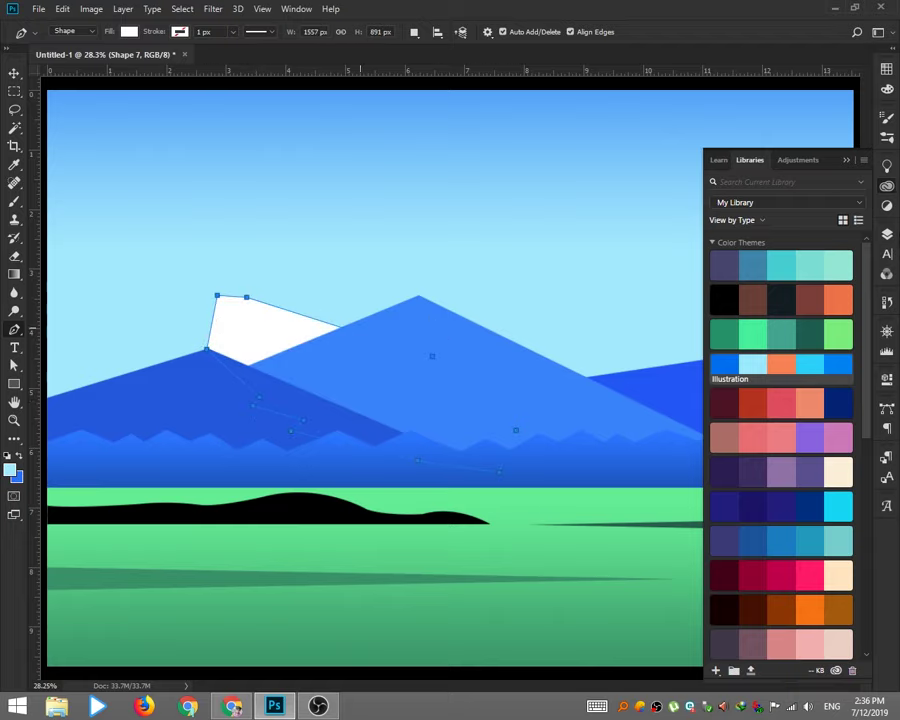
Move Shape 7 above the mountain layer, clip it, and fill it darker blue
click(881, 237)
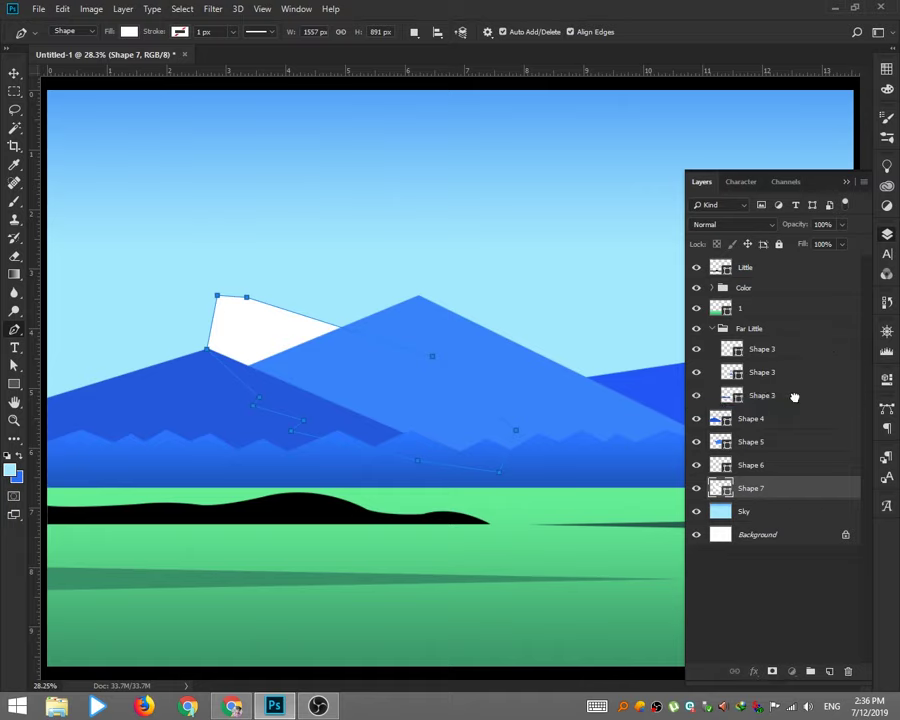
drag(760, 487, 765, 408)
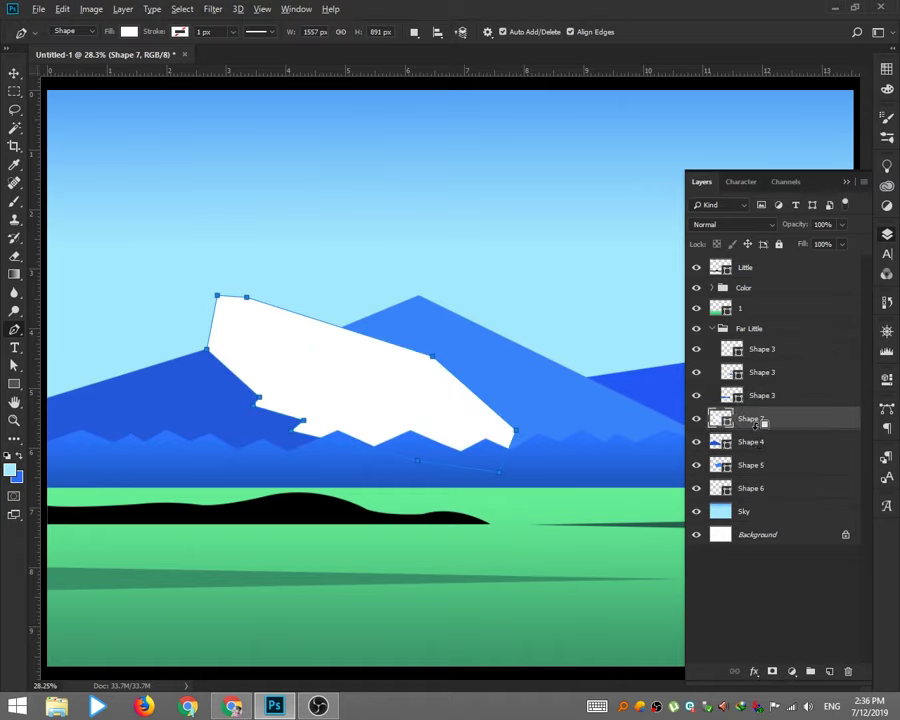
alt+click(729, 429)
double_click(731, 420)
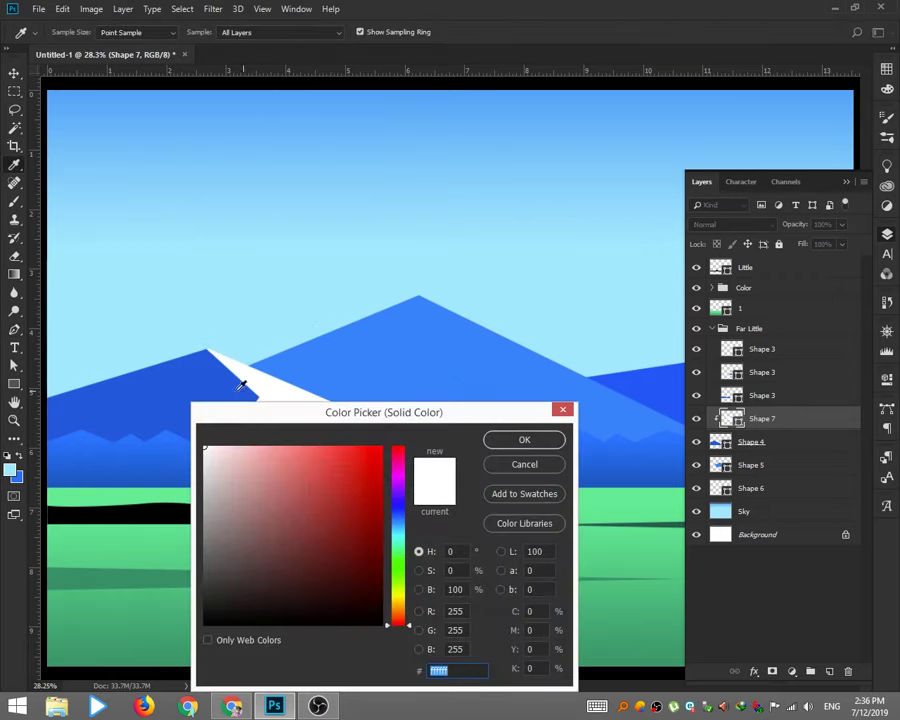
click(232, 390)
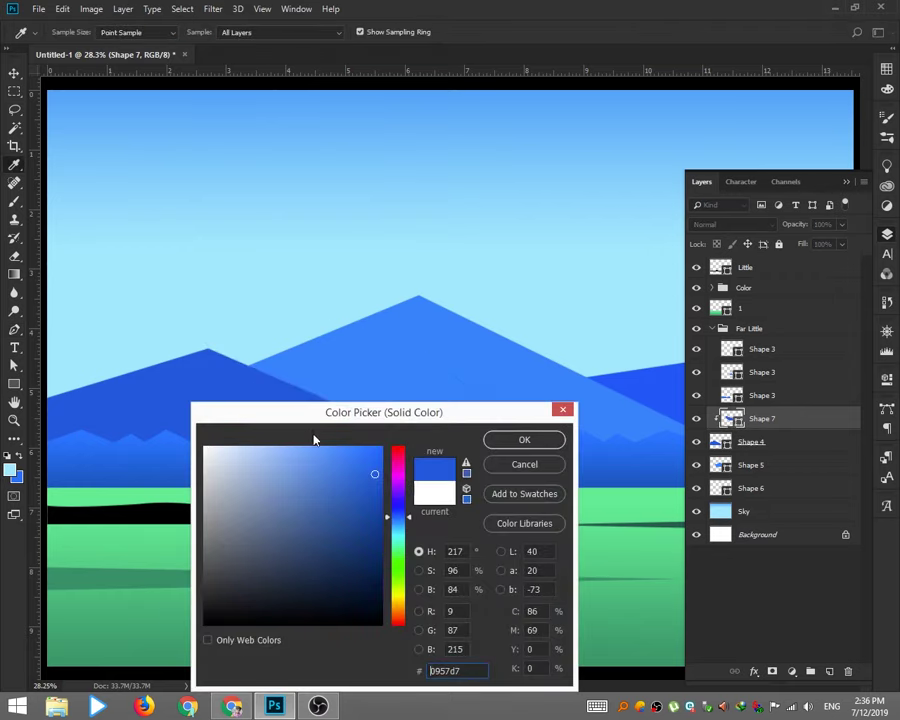
click(492, 440)
Undo a stray shape started in the sky
click(259, 316)
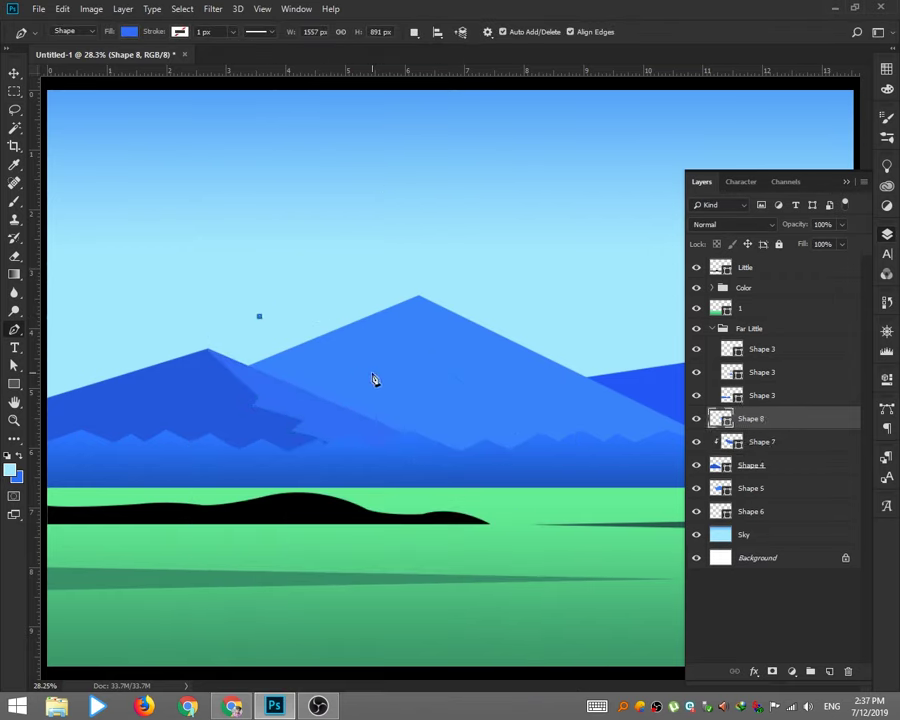
key(ctrl+z)
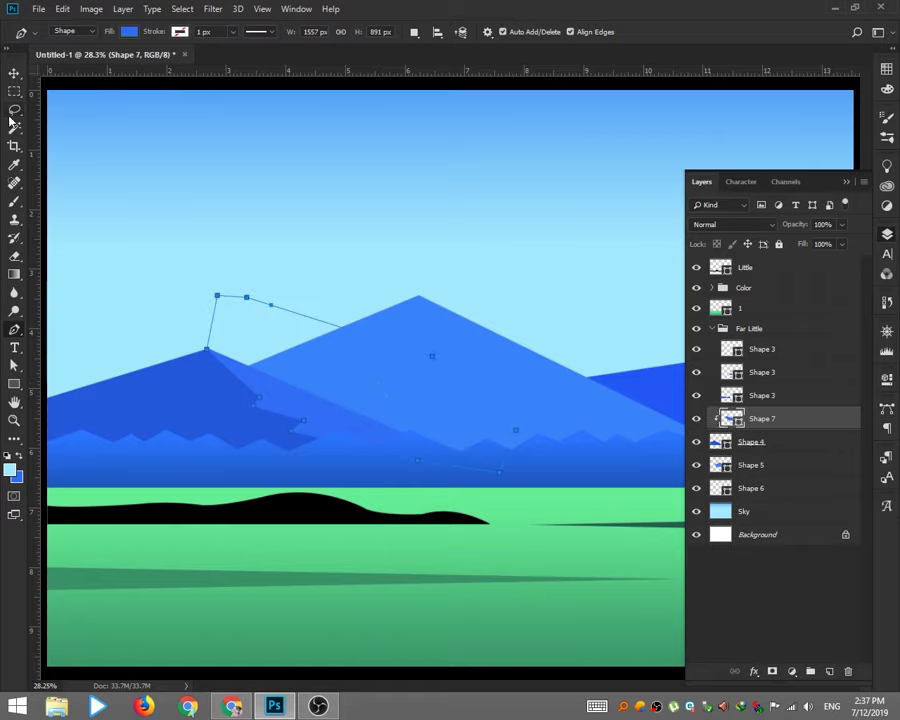
key(v)
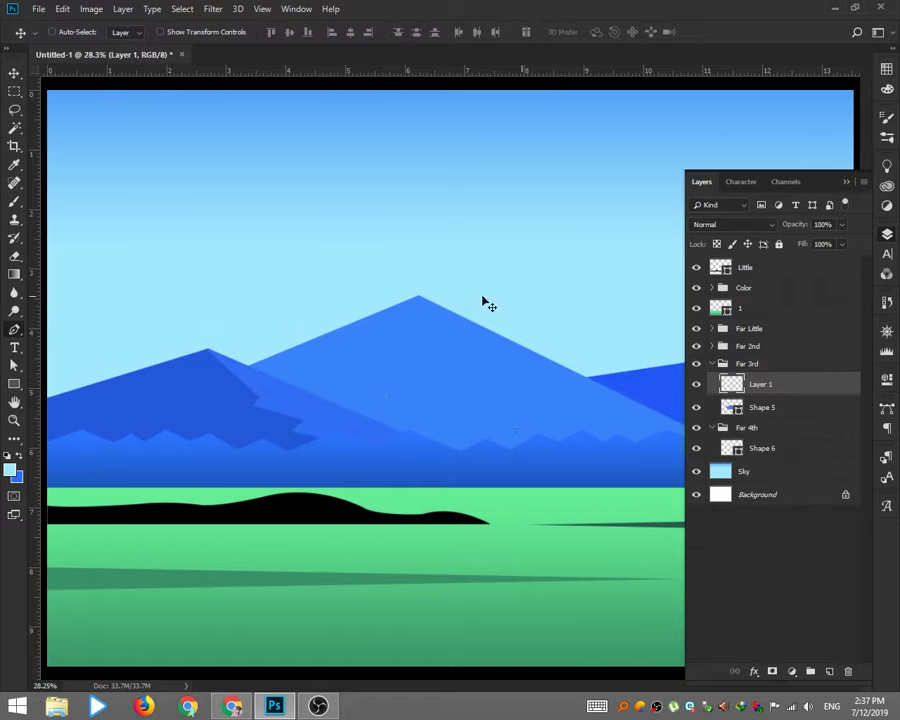
key(p)
Draw Shape 8 as a lighter facet over the central peak's upper slope
click(419, 294)
click(392, 337)
click(358, 348)
click(272, 394)
click(244, 408)
click(100, 394)
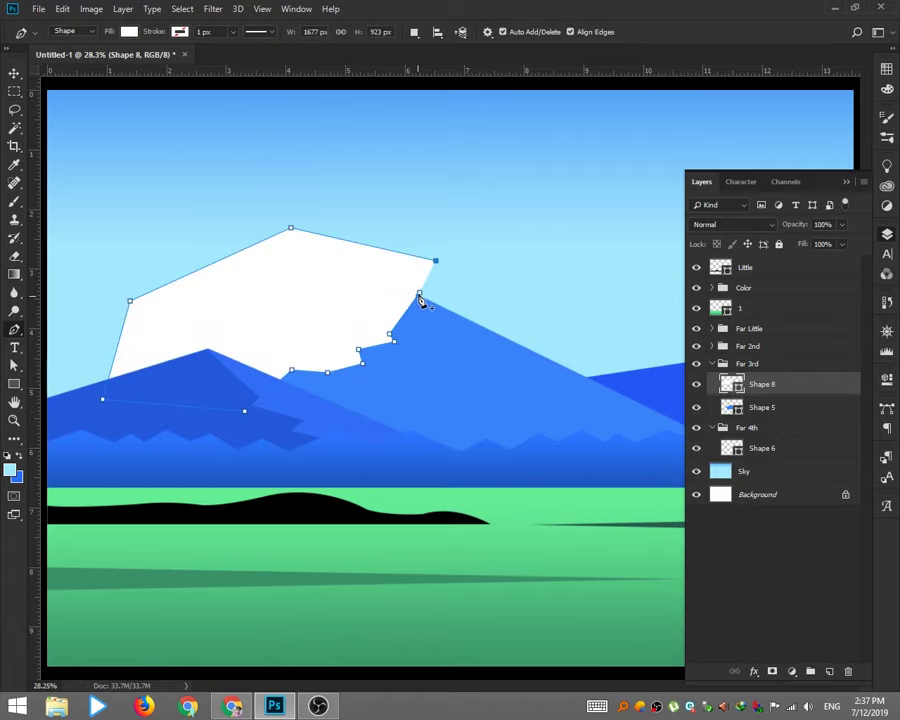
double_click(732, 384)
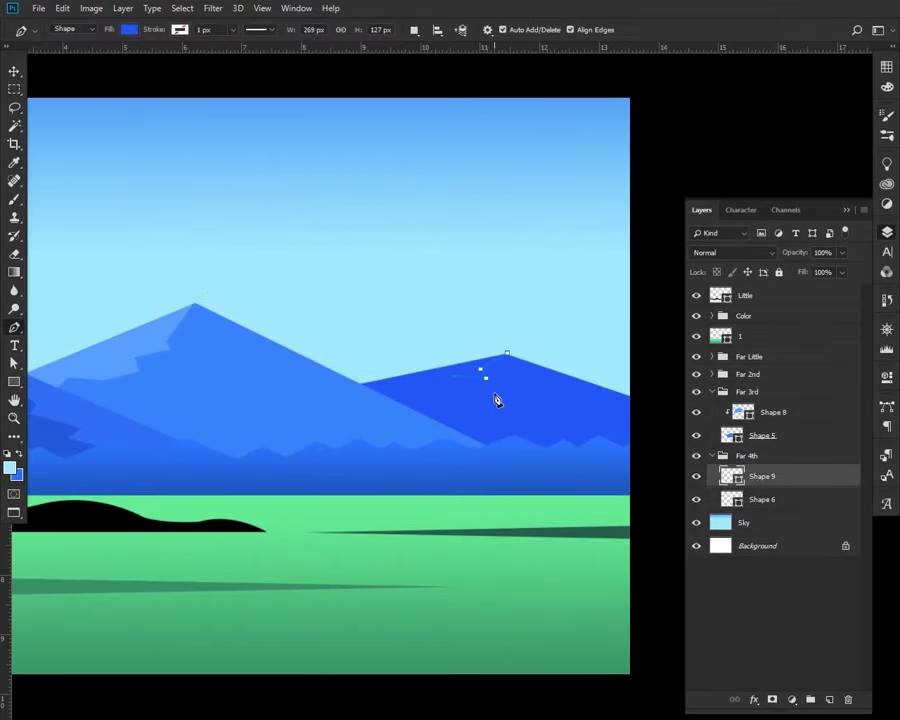
Outline Shape 9 as a facet on the right mountain and edit its fill colour
click(342, 376)
click(507, 354)
double_click(732, 476)
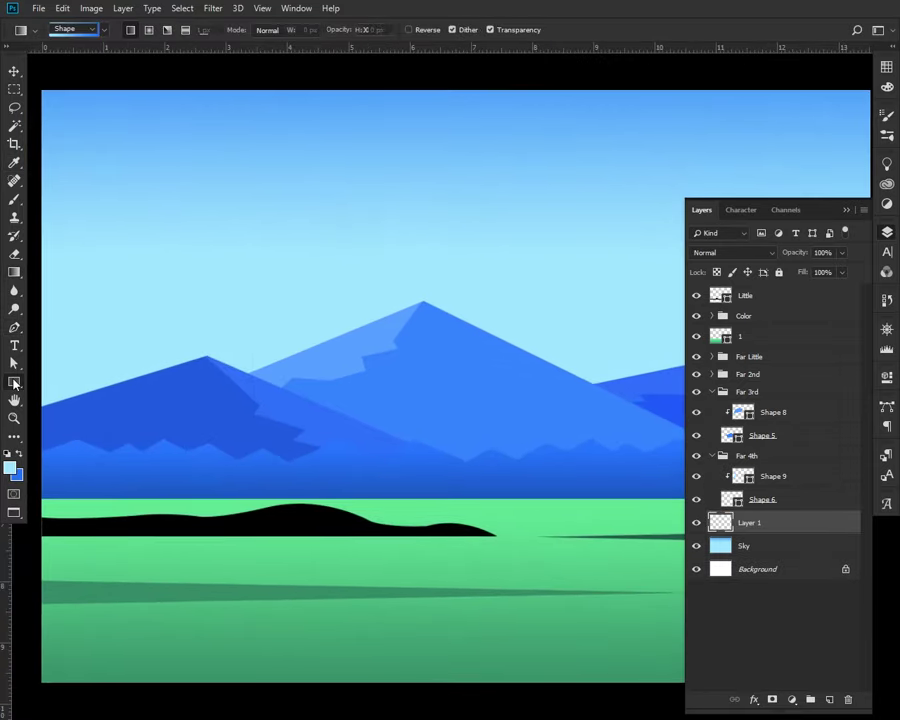
Draw a white circle with the Ellipse tool and set up a Cloud group above Sky
right_click(14, 382)
click(55, 423)
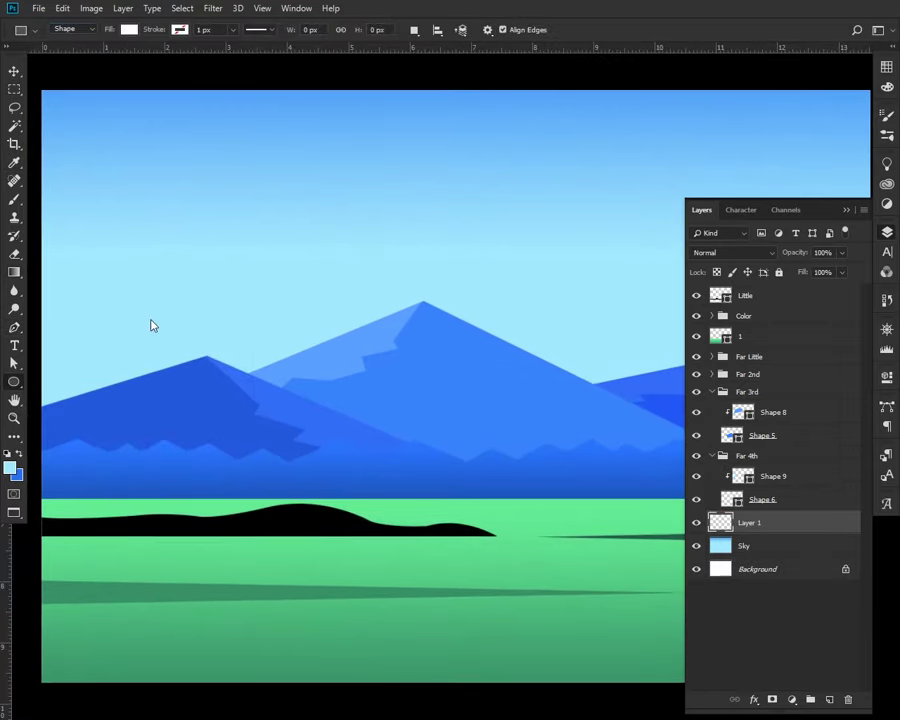
drag(206, 317, 378, 488)
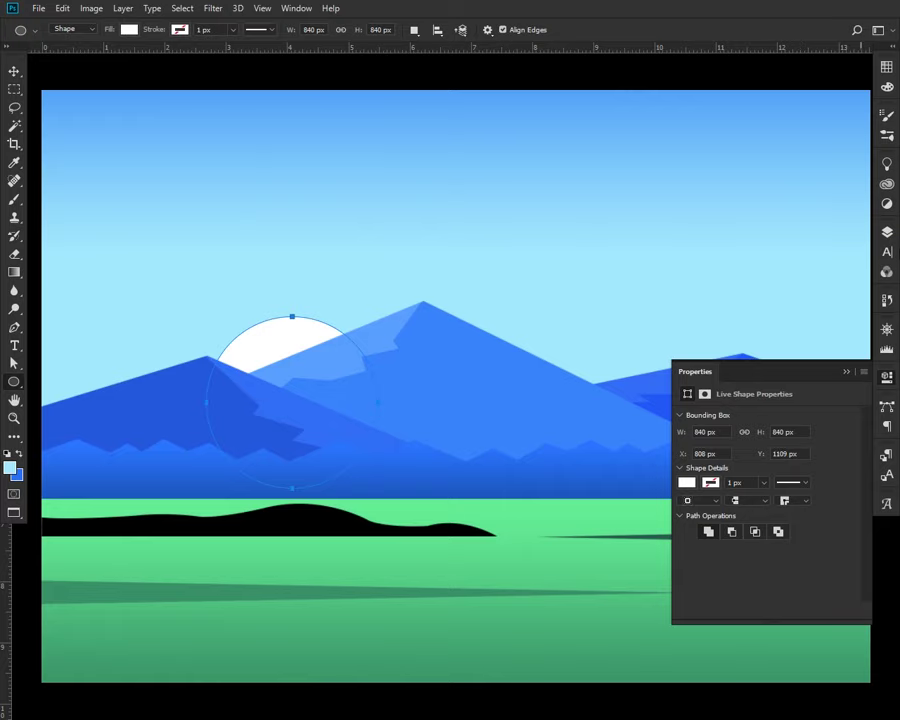
click(886, 232)
mouse_move(770, 408)
mouse_down()
mouse_move(791, 438)
mouse_move(800, 280)
mouse_up()
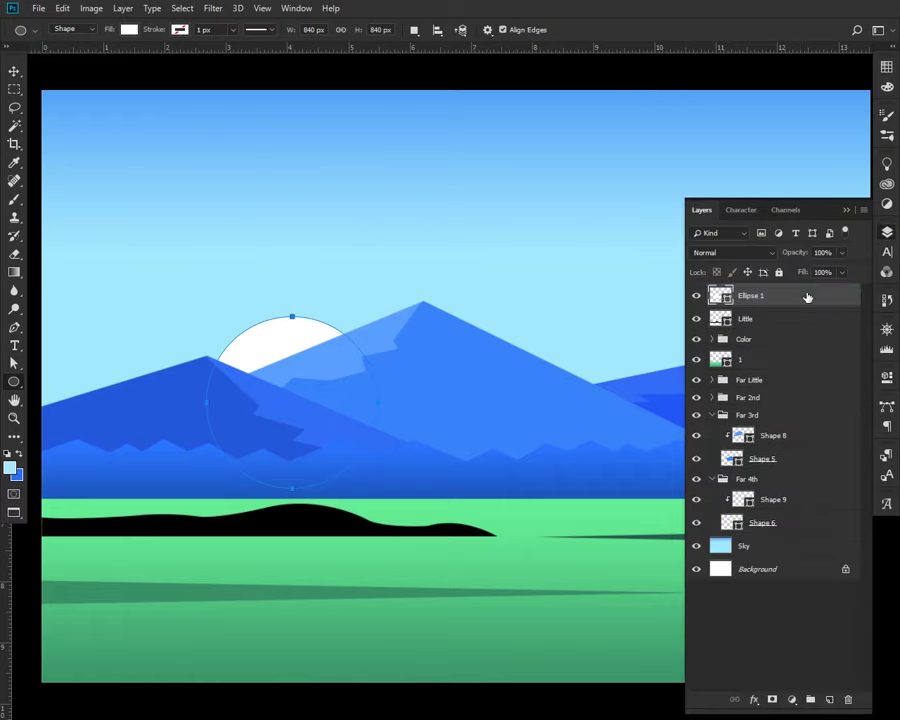
click(755, 545)
click(829, 699)
key(ctrl+g)
Alt-drag two progressively smaller overlapping circle copies to the right
key(v)
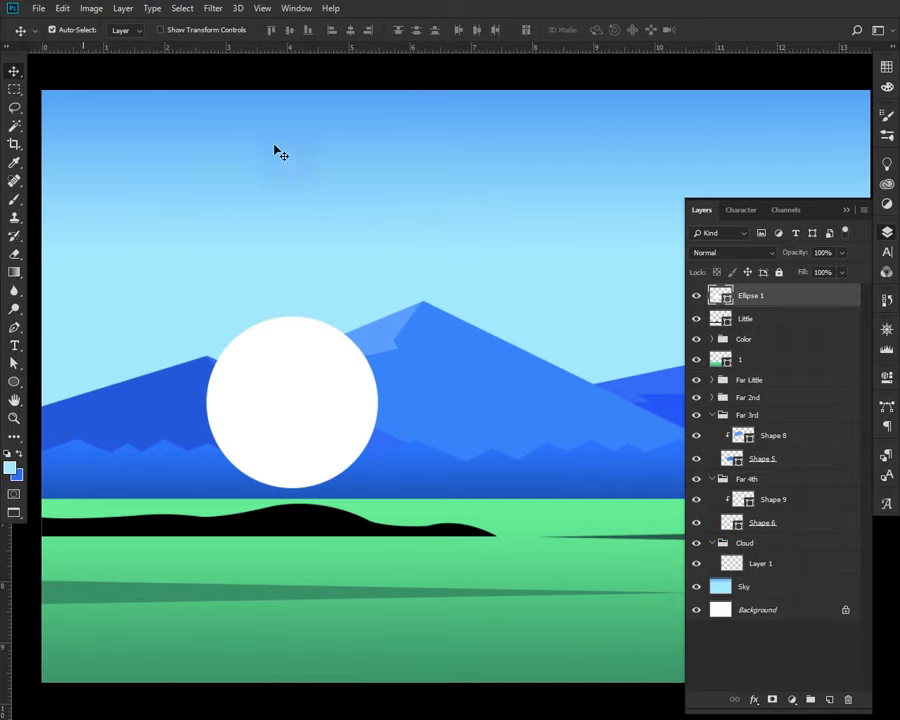
drag(292, 398, 388, 407)
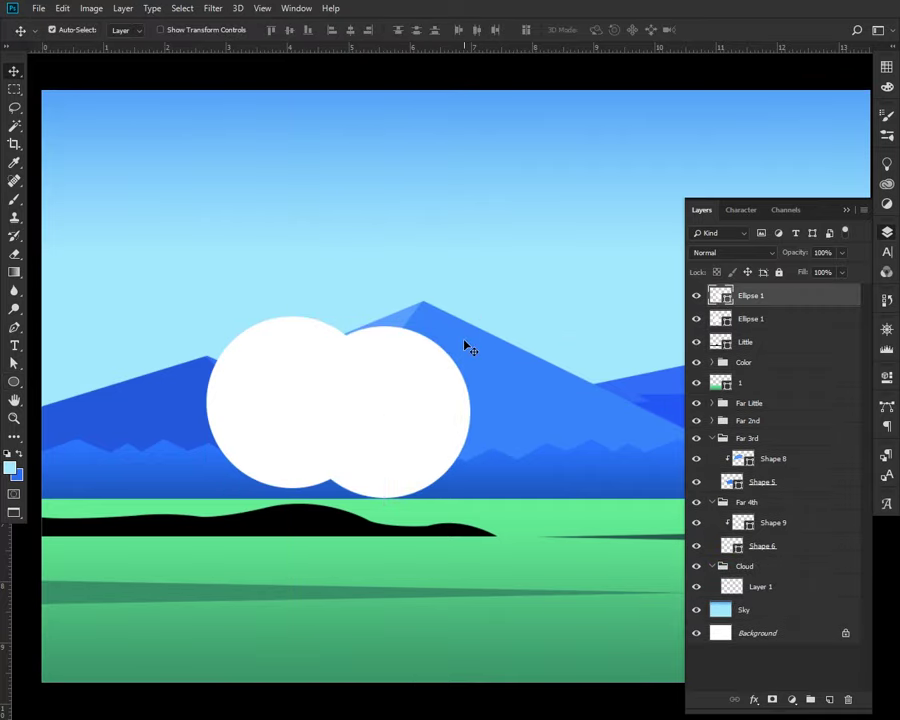
key(ctrl+t)
drag(466, 324, 444, 340)
drag(396, 404, 403, 396)
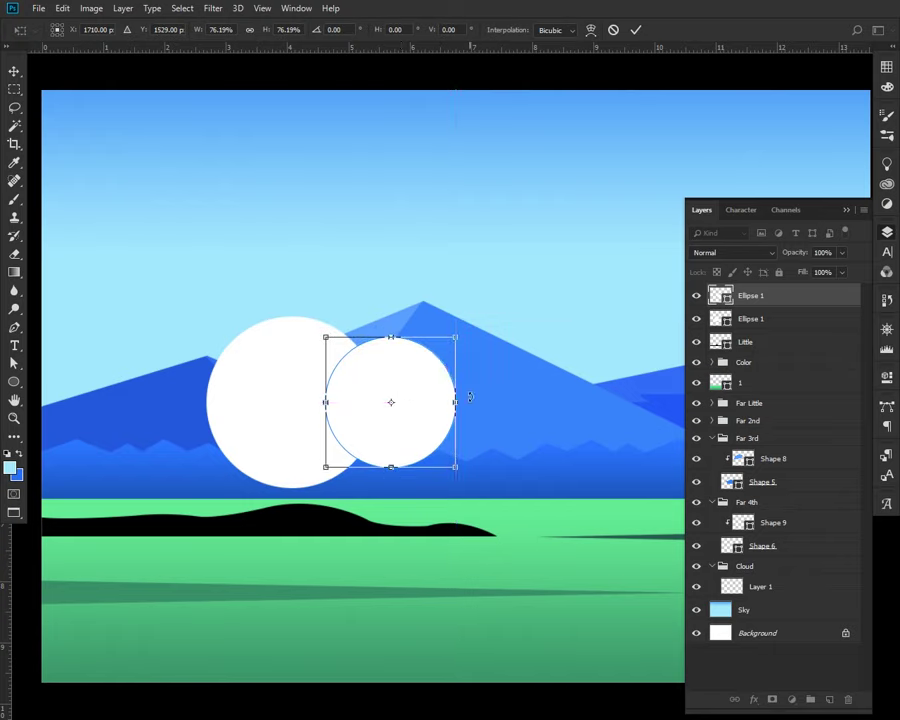
key(Return)
drag(466, 400, 510, 402)
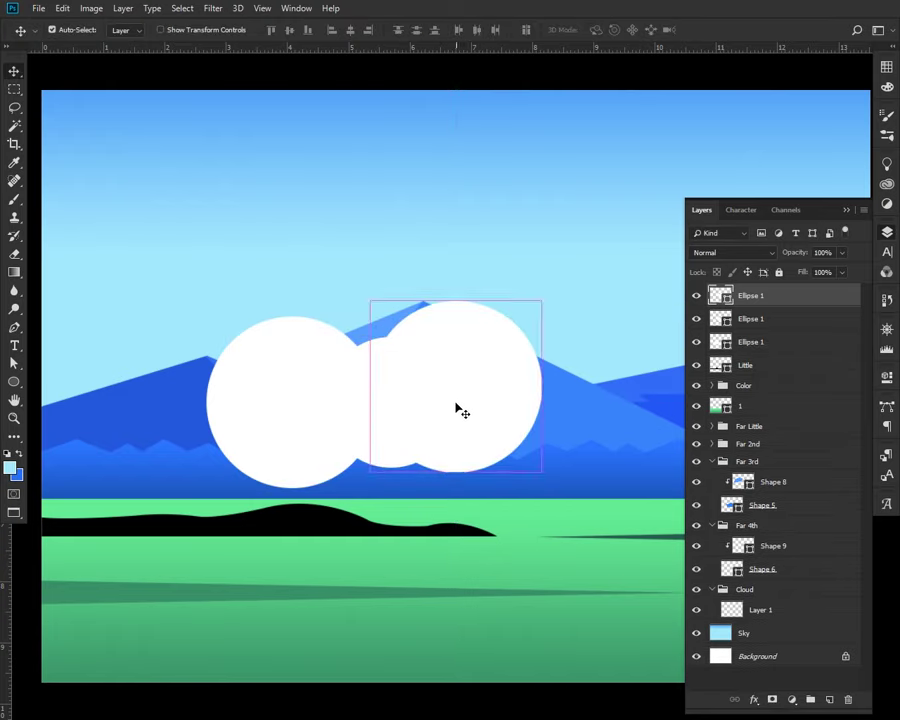
key(ctrl+t)
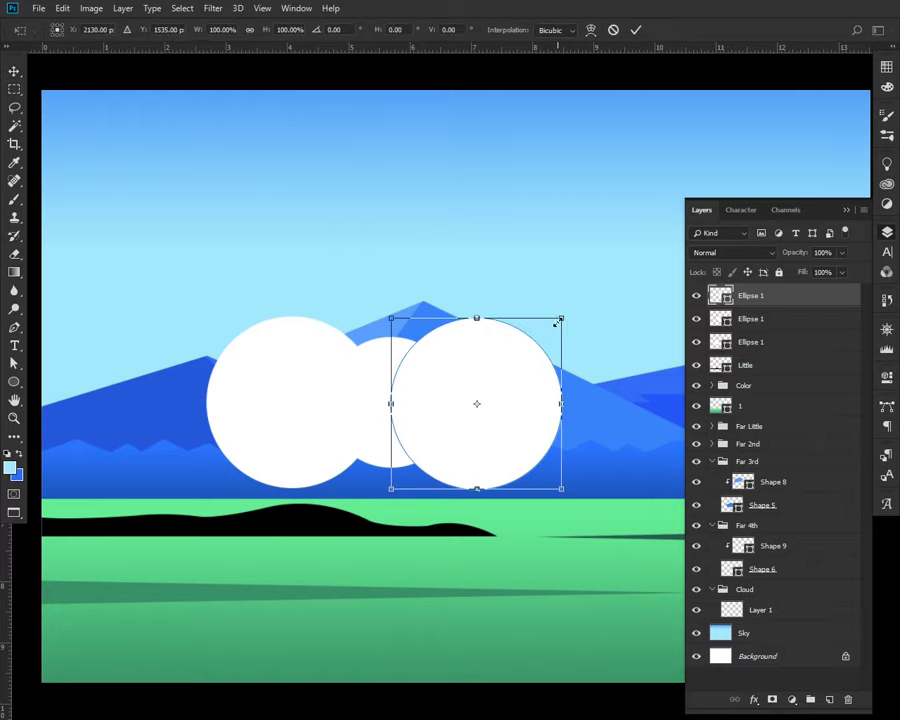
drag(556, 316, 497, 375)
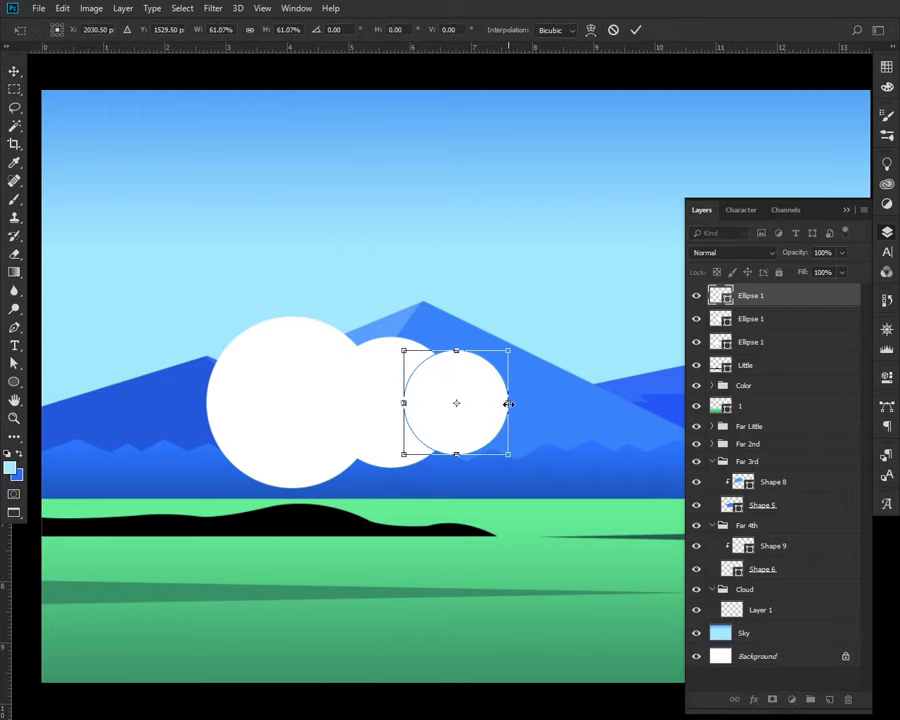
key(Return)
Add two more circle copies at the right, enlarging the last one
drag(506, 404, 581, 395)
drag(587, 348, 643, 409)
key(ctrl+t)
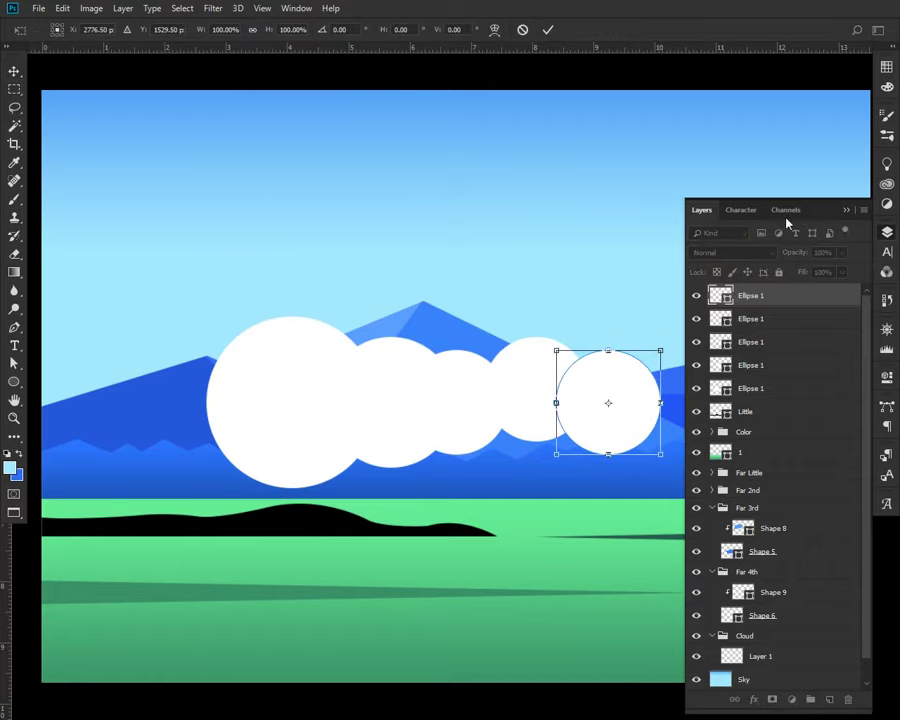
click(846, 212)
drag(660, 351, 676, 340)
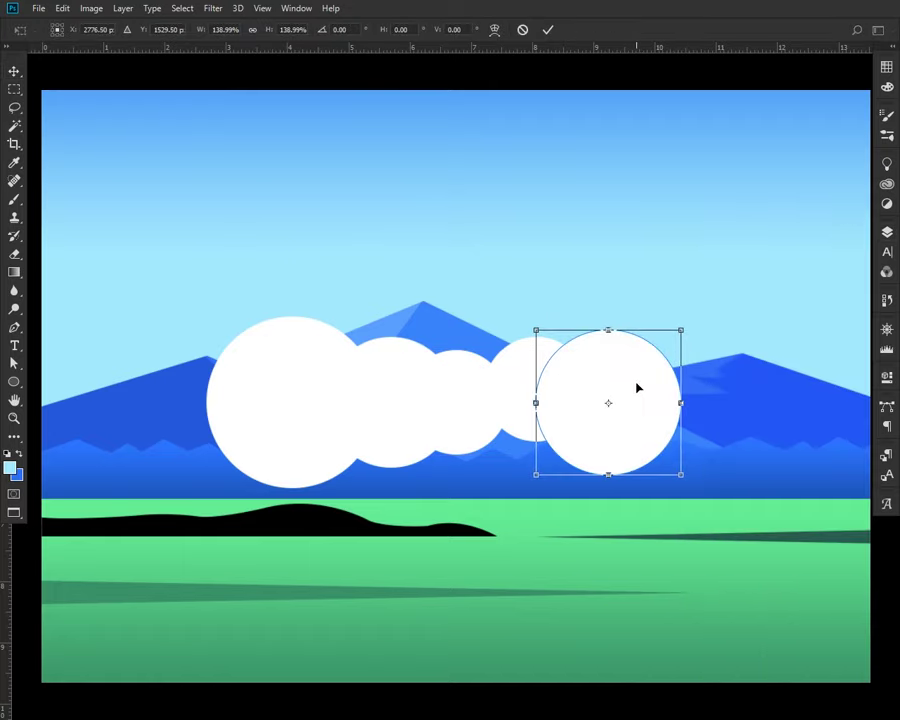
drag(634, 386, 644, 390)
key(Return)
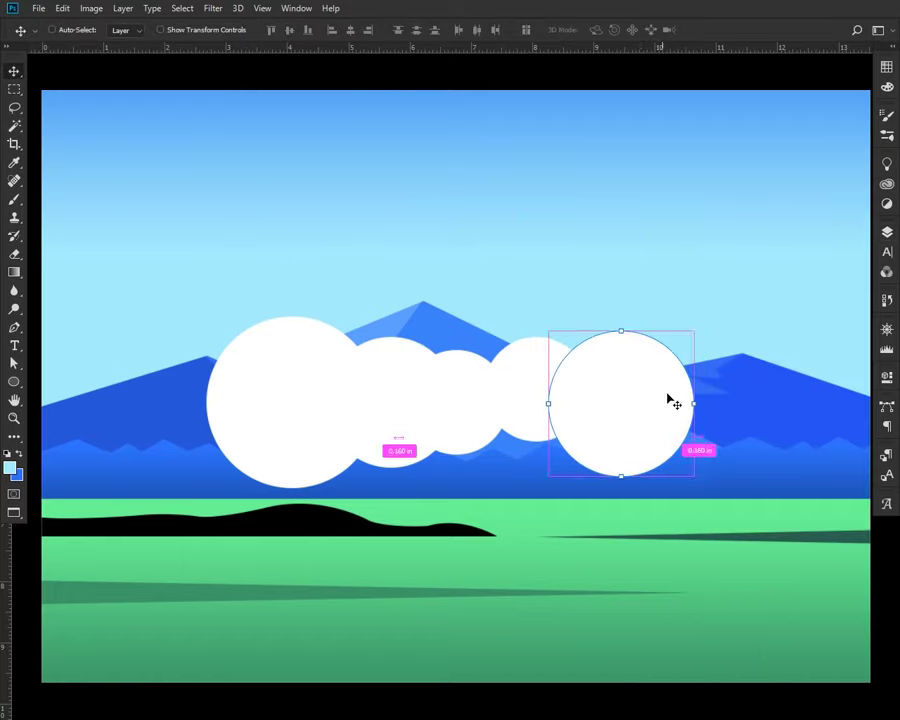
Group the five circles, tilt the row about 6°, and scale it to about 78%
click(886, 232)
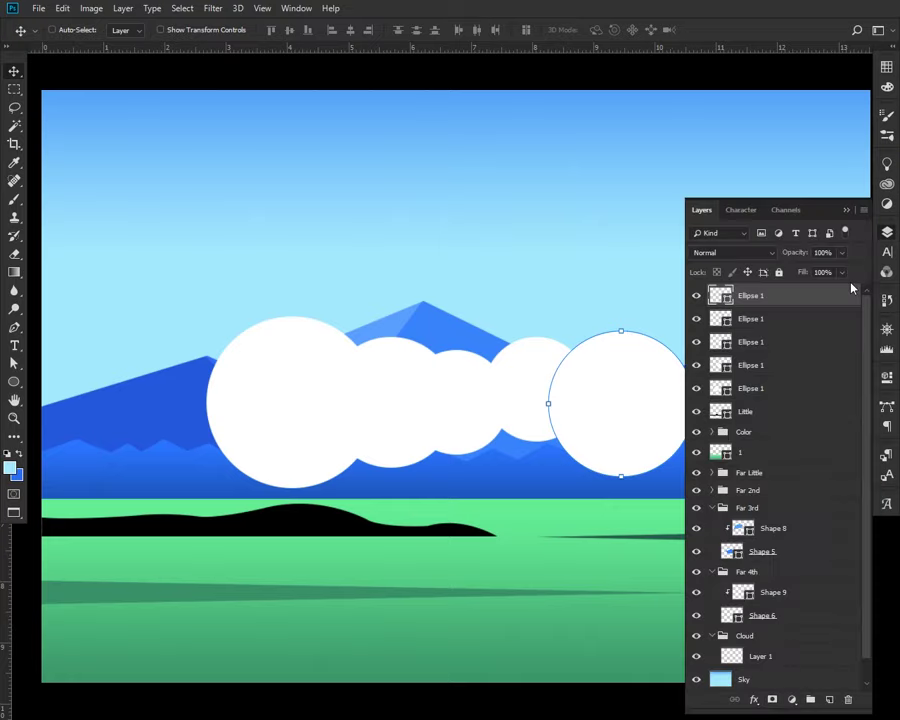
shift+click(776, 395)
key(ctrl+g)
drag(647, 381, 432, 362)
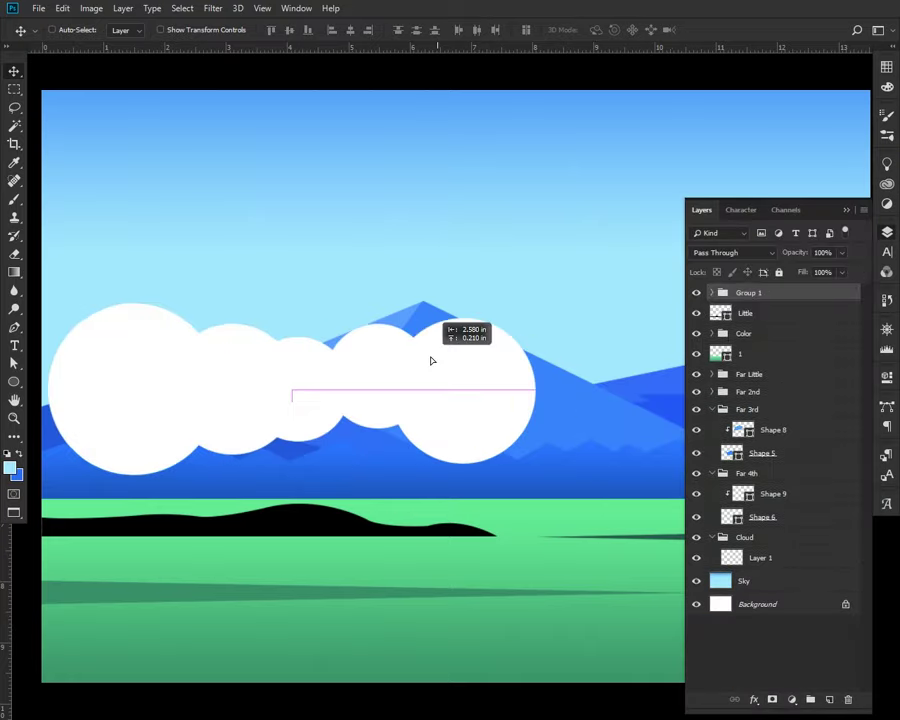
key(ctrl+t)
drag(566, 300, 574, 332)
mouse_move(426, 381)
mouse_down()
mouse_move(366, 387)
mouse_move(347, 374)
mouse_up()
drag(456, 326, 386, 330)
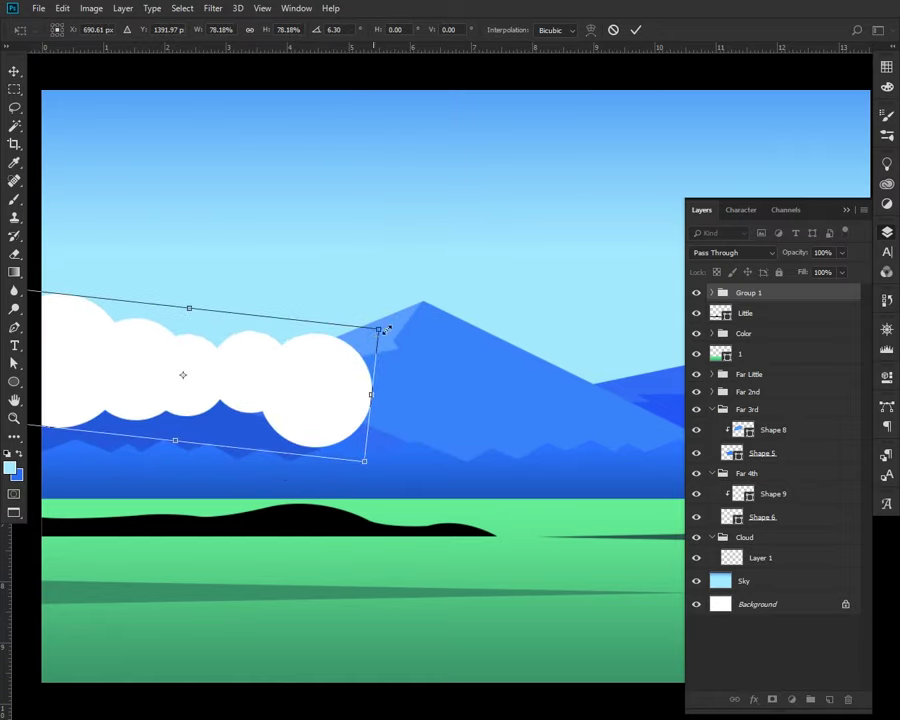
key(Return)
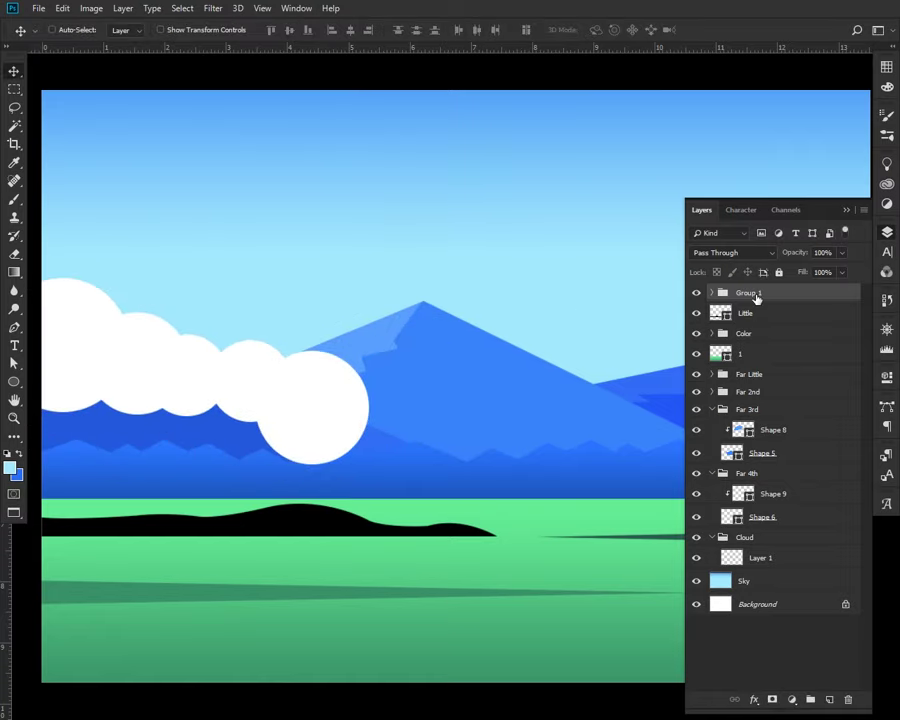
Move the circle group into Cloud behind the mountains at upper left, then combine the circles
drag(719, 304, 775, 544)
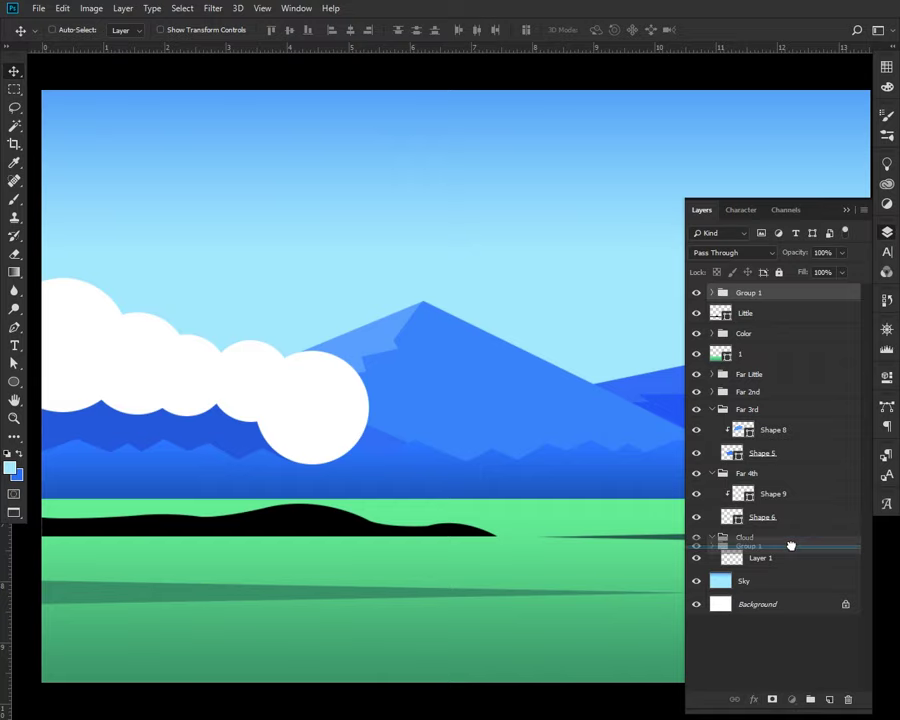
drag(235, 338, 199, 312)
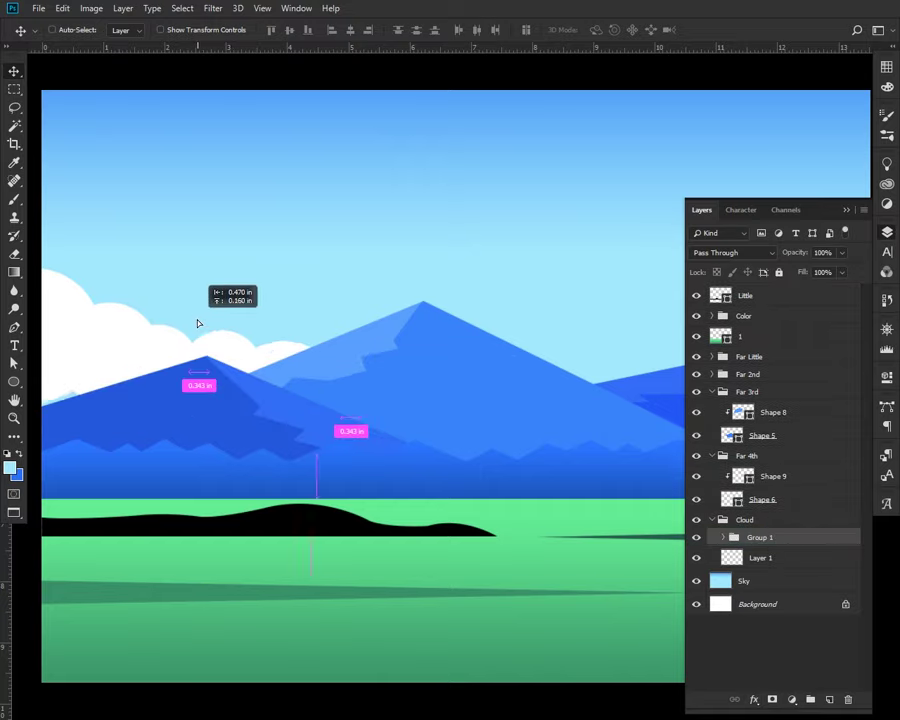
click(723, 537)
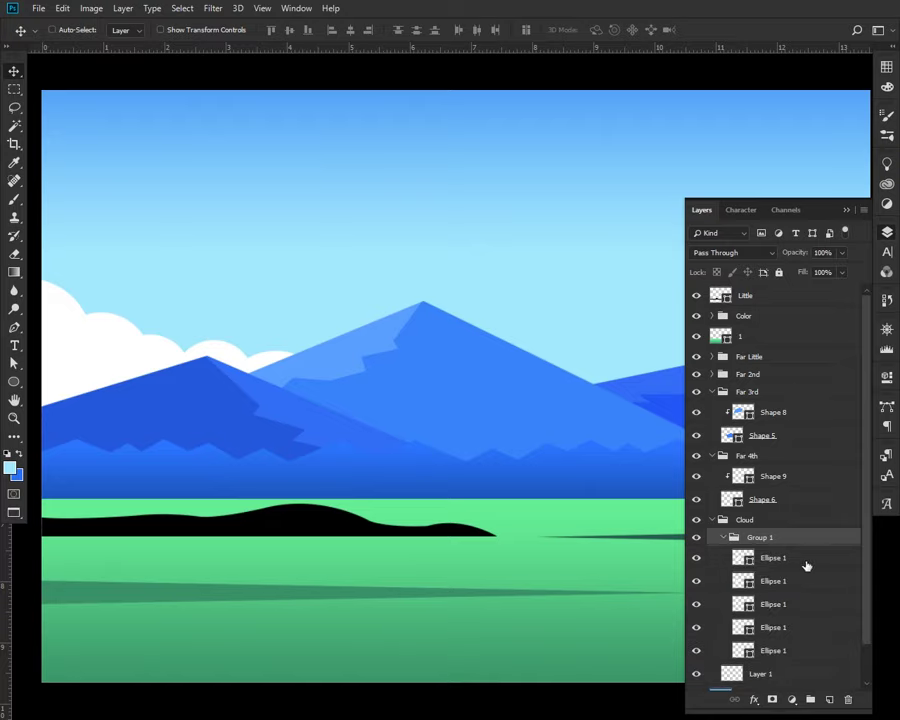
click(806, 566)
shift+click(788, 650)
click(124, 8)
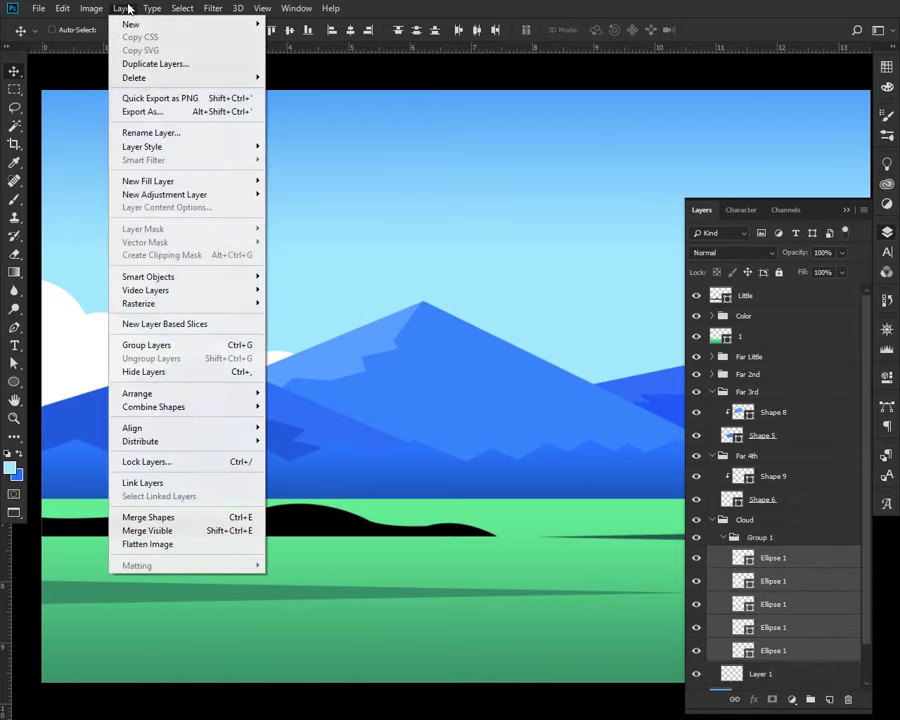
click(290, 406)
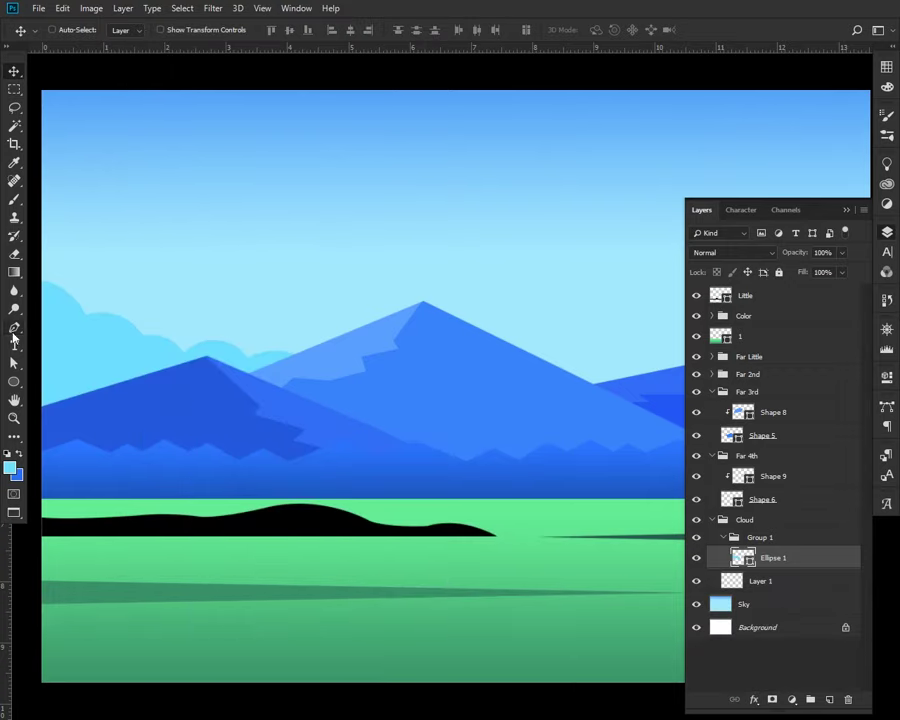
Set the background colour to white (ffffff)
click(14, 271)
click(91, 30)
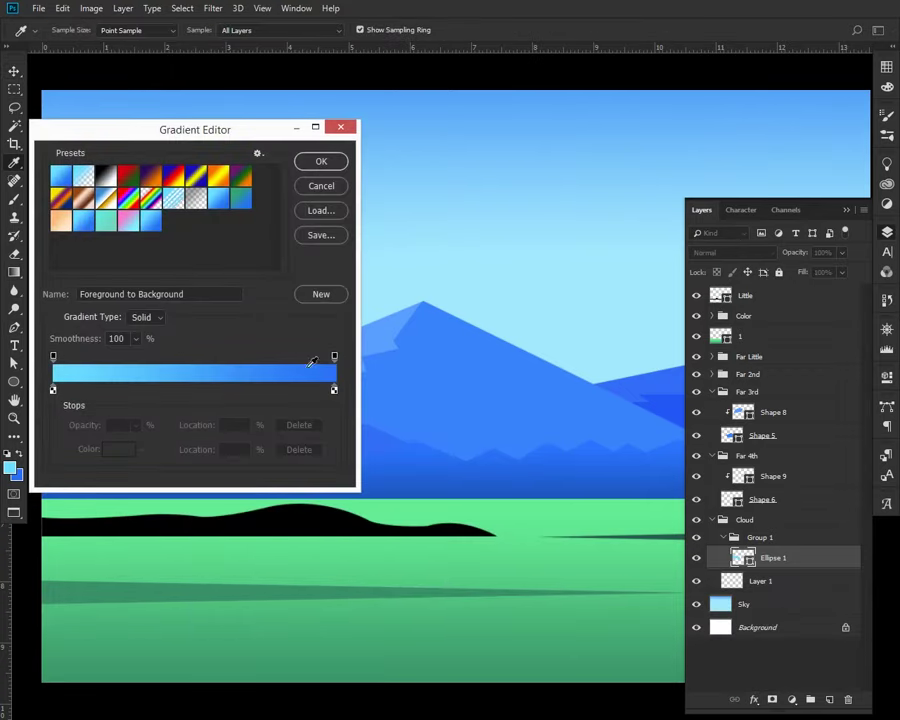
click(321, 186)
click(17, 481)
text(ffffff)
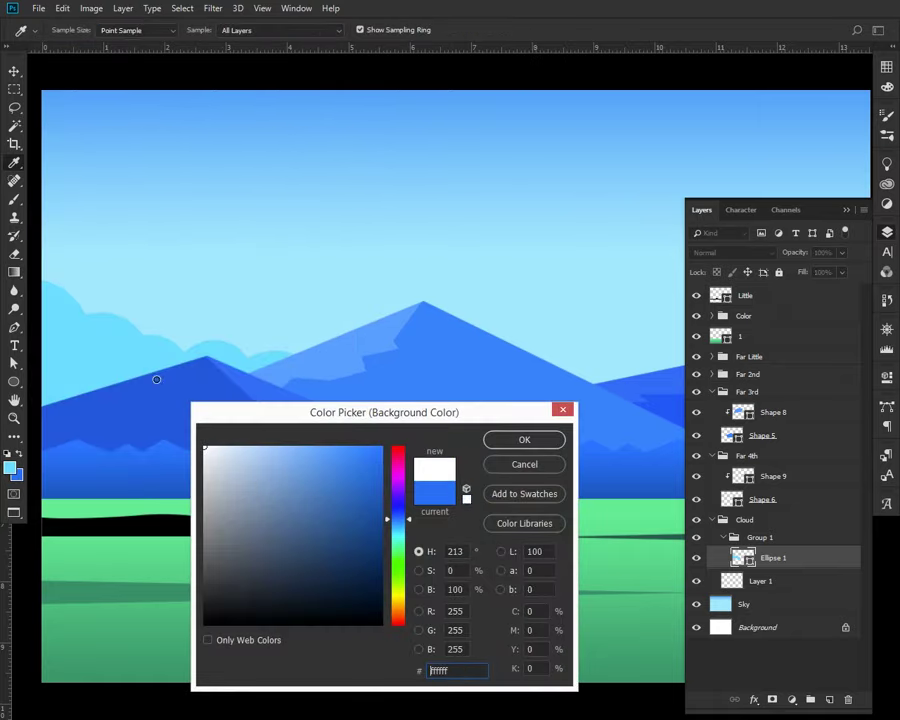
click(504, 438)
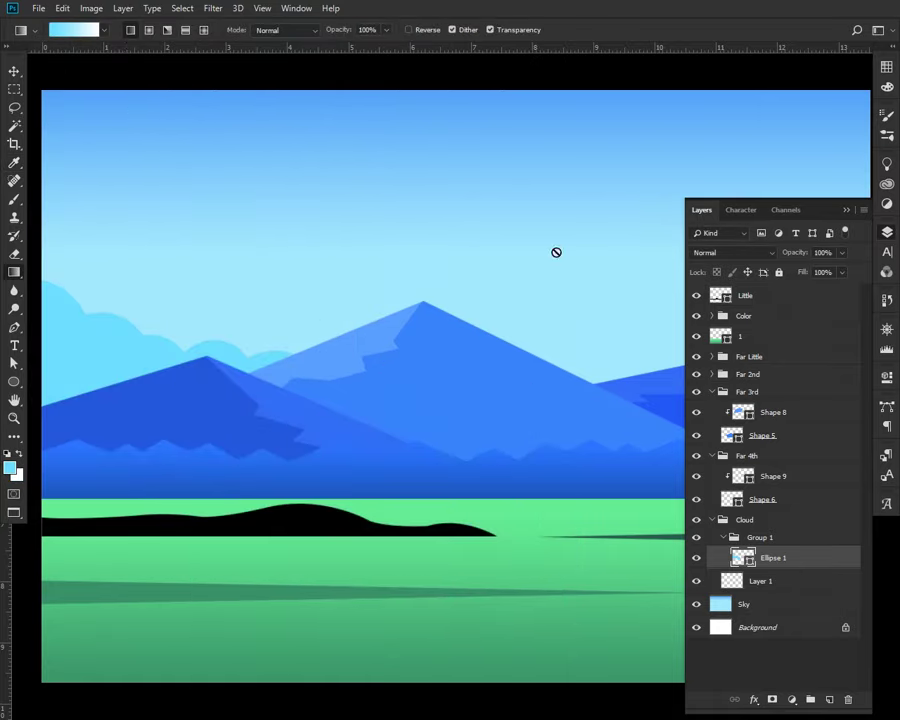
Fill the cloud shape with a reversed light-blue-to-white gradient and nudge its position
key(u)
click(129, 29)
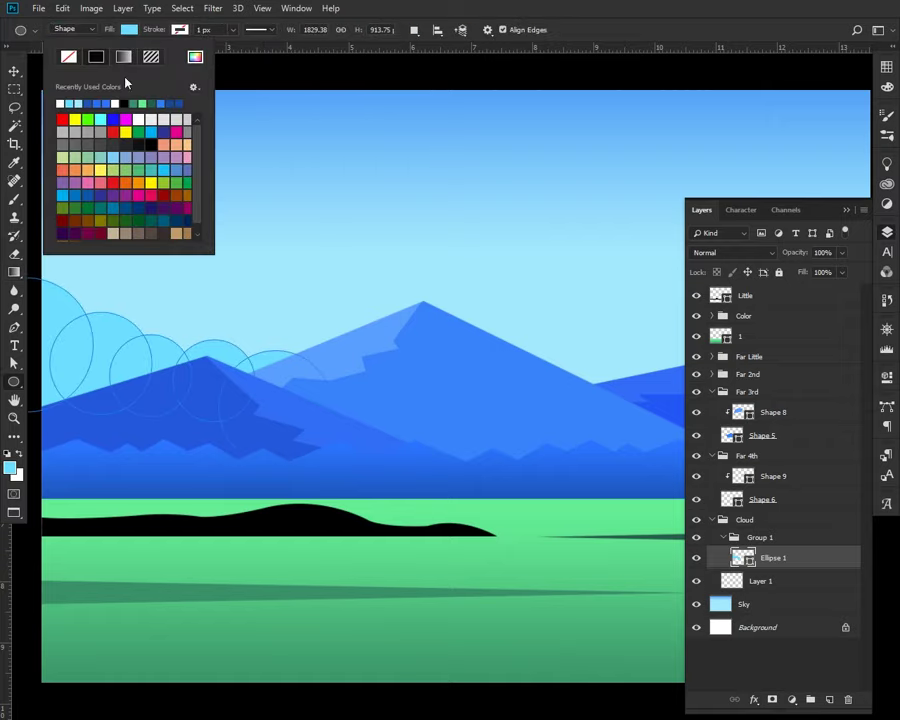
click(123, 57)
click(69, 110)
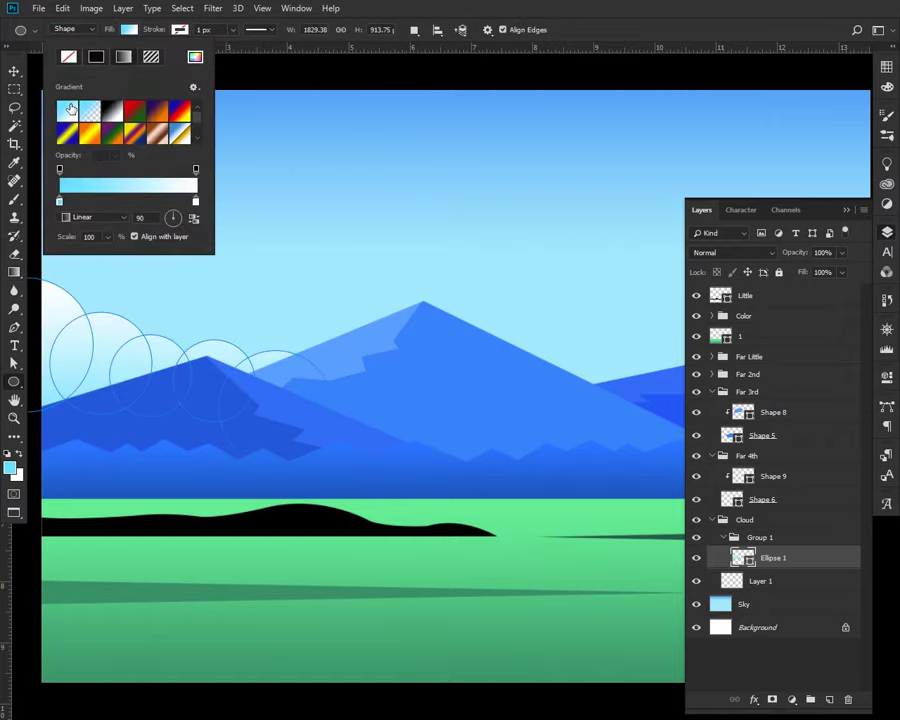
click(194, 219)
click(14, 71)
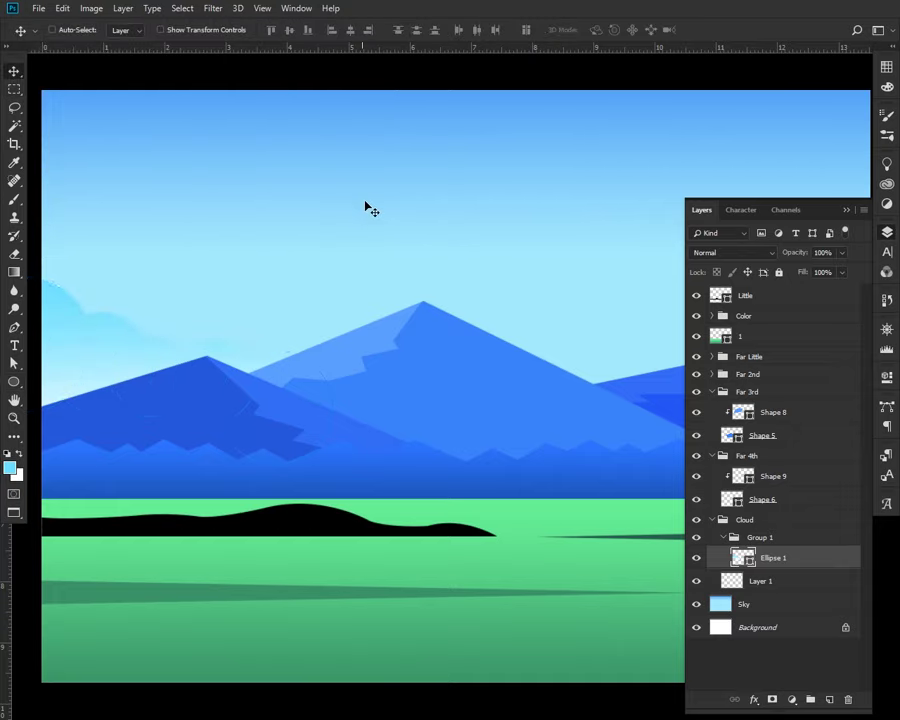
drag(256, 338, 241, 328)
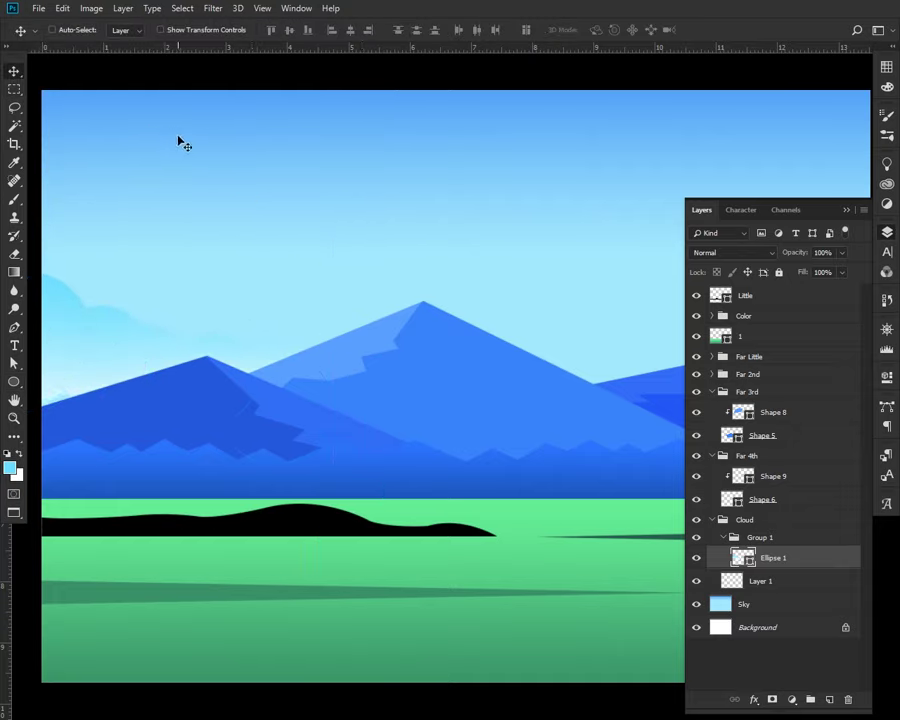
Flip the cloud gradient, recolour its left stop, and set the angle to 81°
key(u)
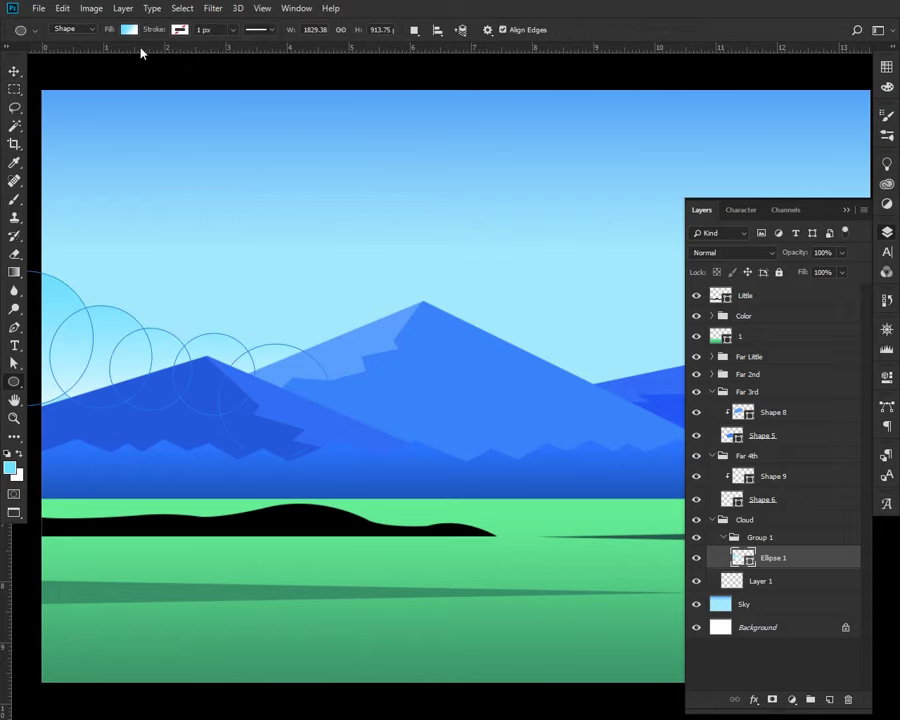
click(129, 29)
click(197, 222)
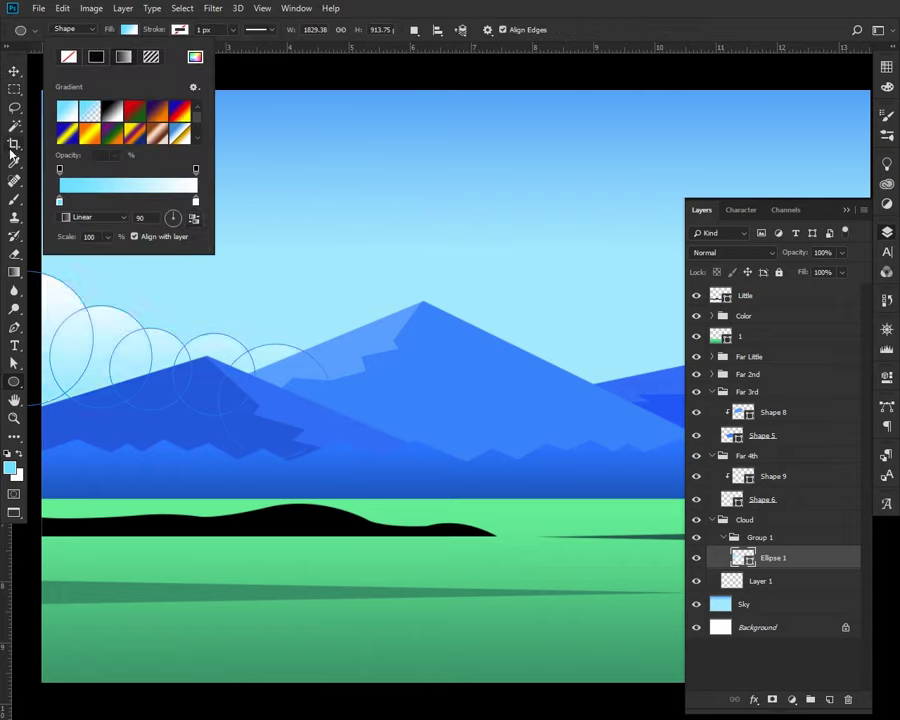
click(196, 221)
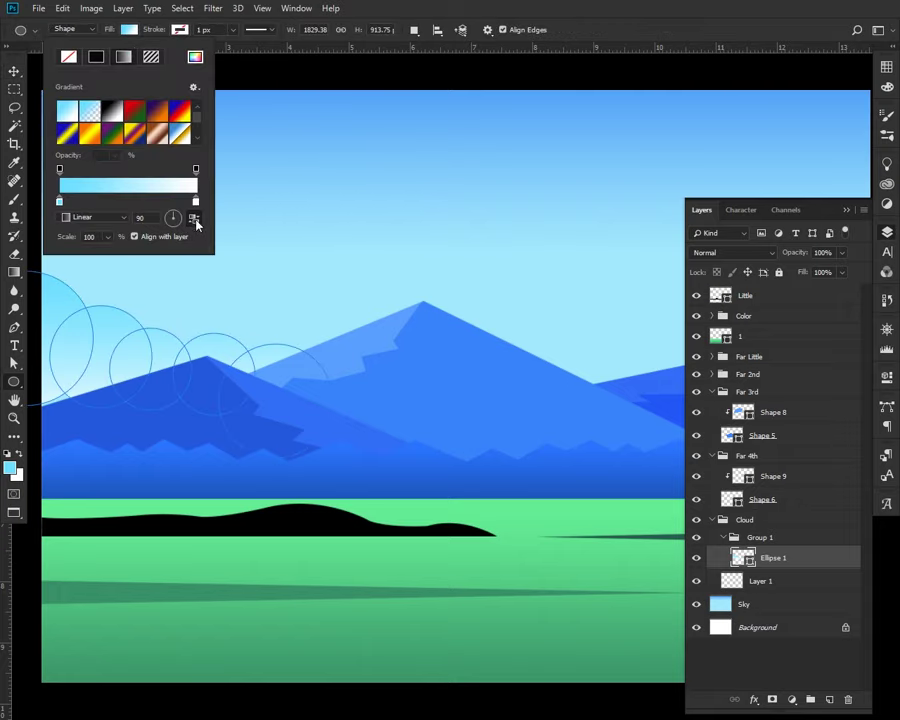
double_click(60, 202)
click(344, 441)
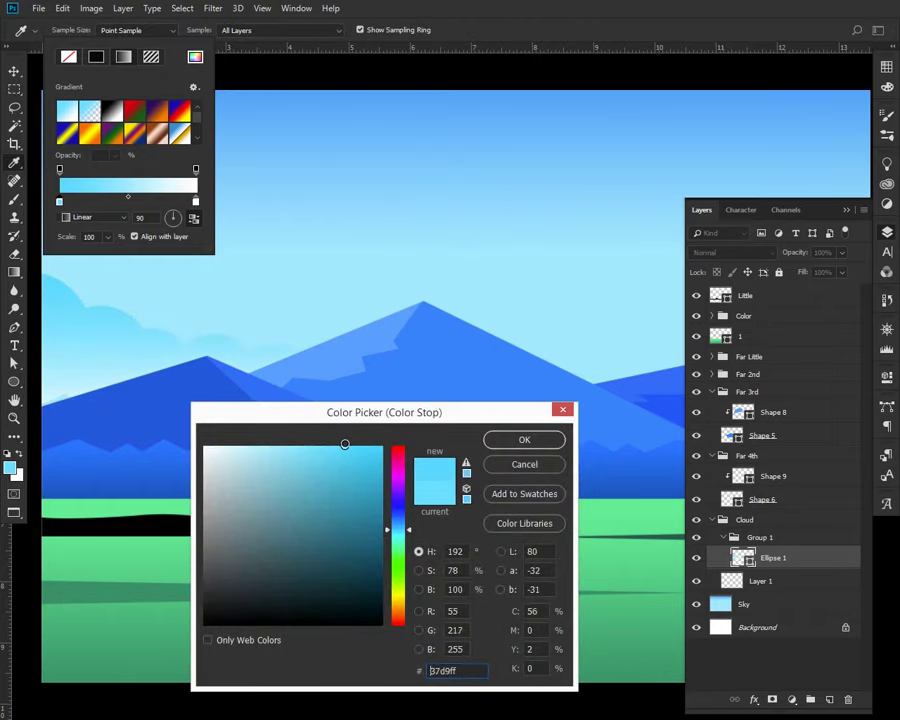
click(518, 442)
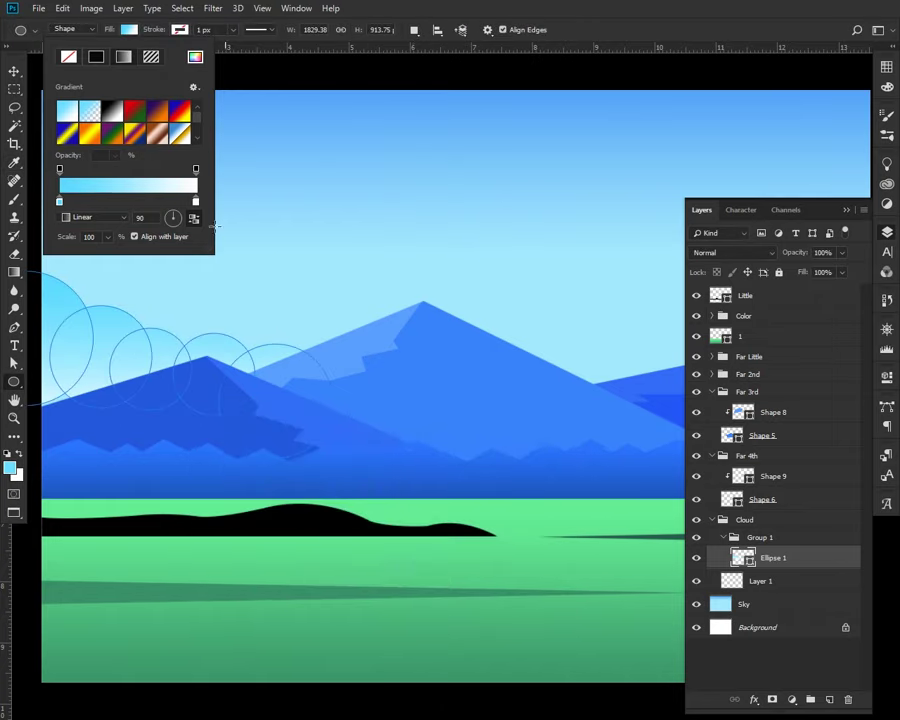
click(177, 213)
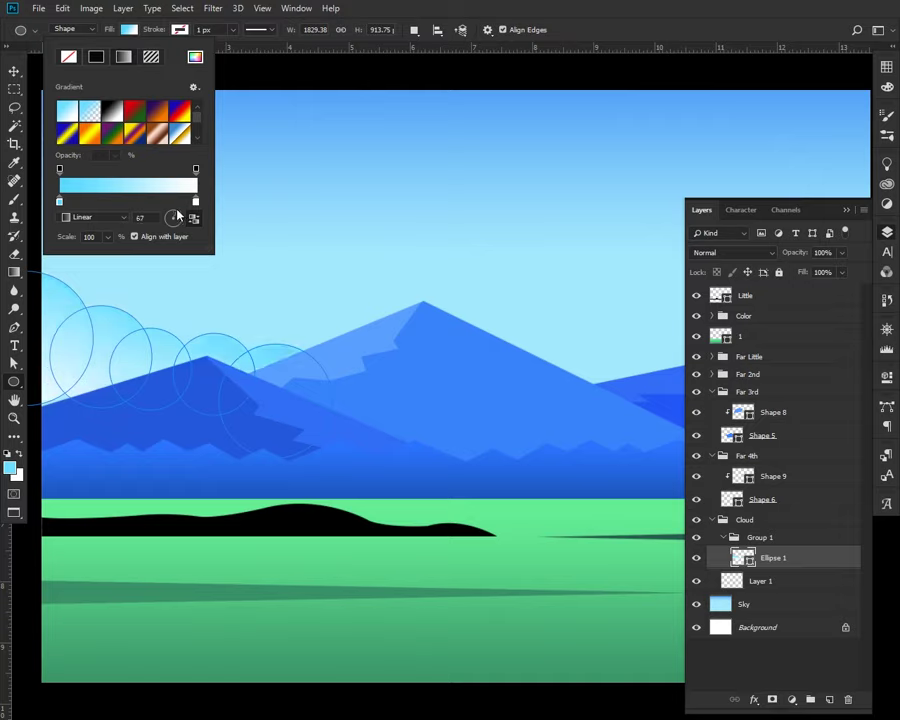
click(176, 217)
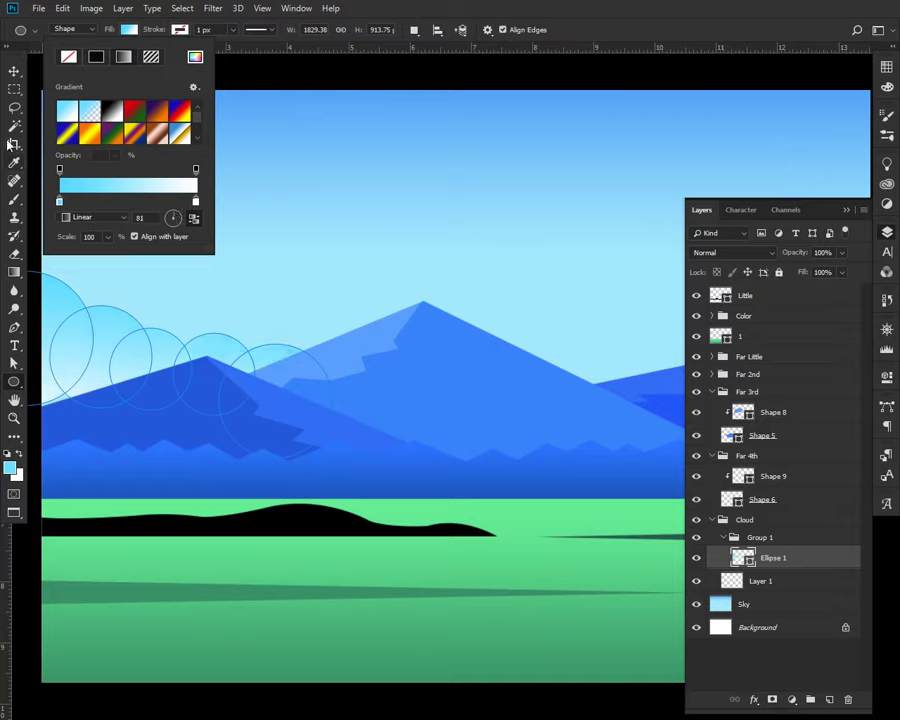
click(14, 71)
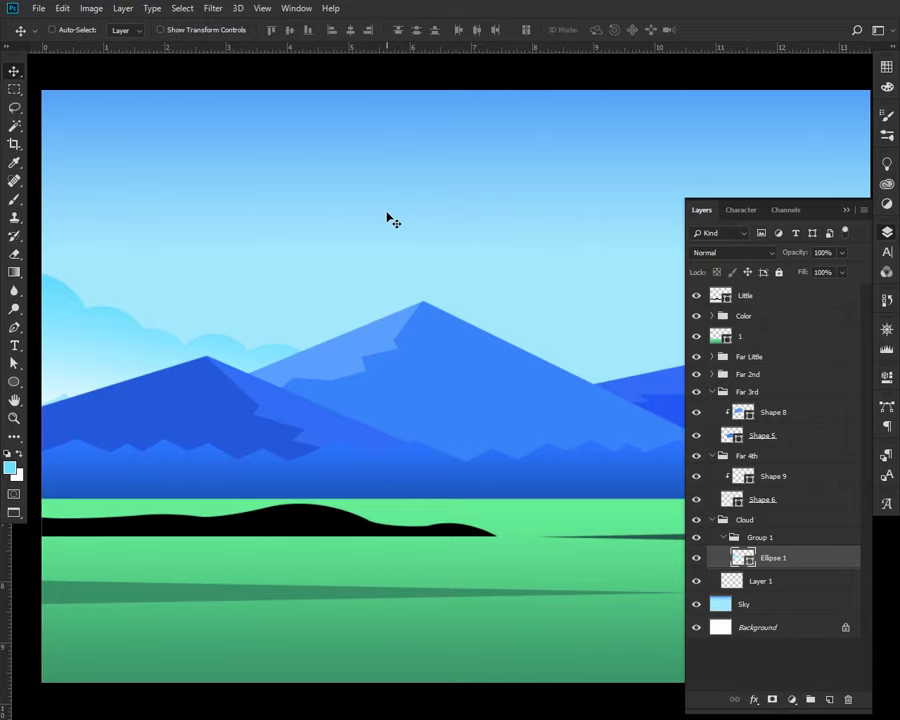
Duplicate the cloud bank toward the upper right and flip it horizontally
drag(390, 222, 393, 277)
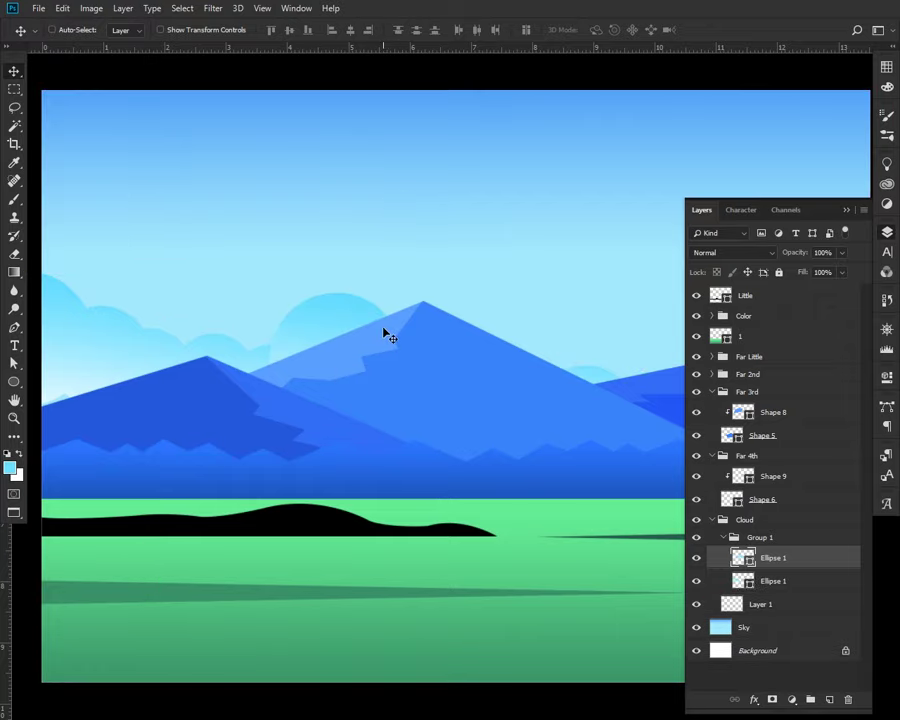
drag(388, 335, 652, 268)
key(ctrl+t)
right_click(740, 327)
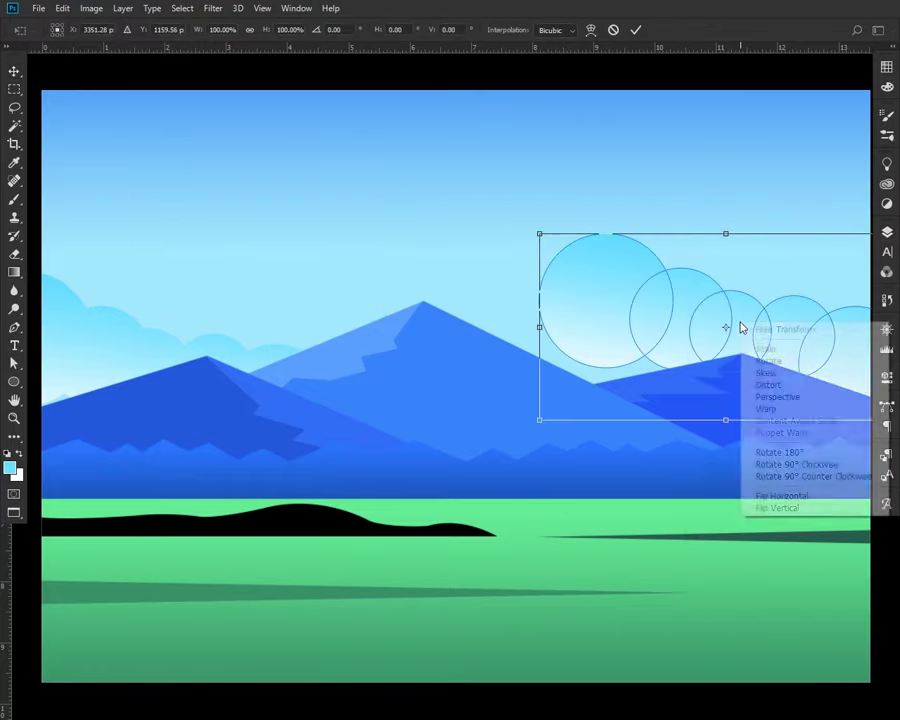
click(782, 496)
drag(751, 335, 722, 352)
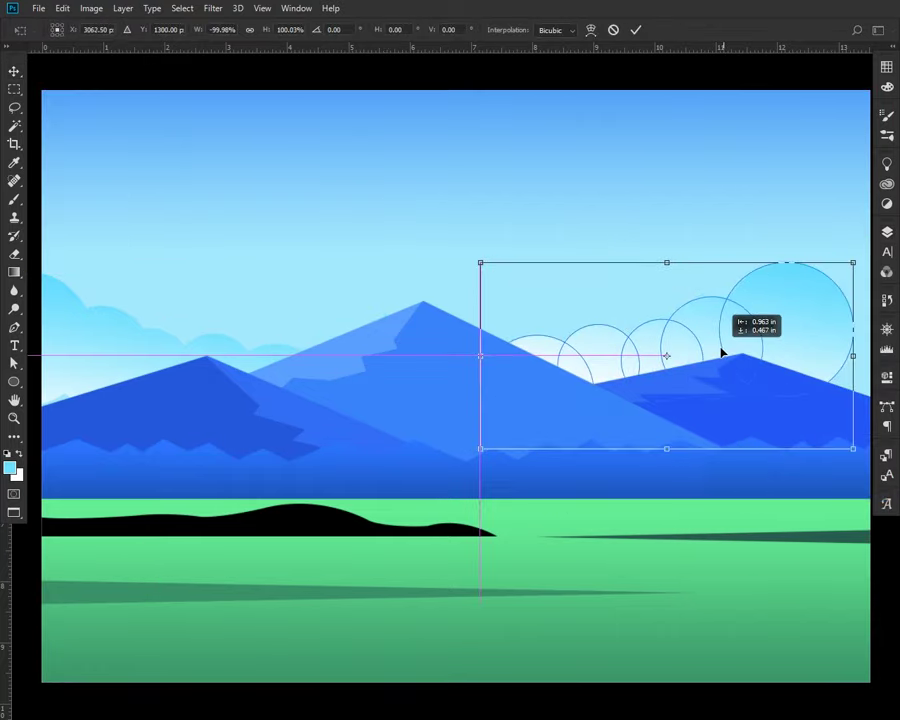
key(Return)
Shrink the mirrored cloud copy and place it at the upper-right edge
drag(790, 334, 827, 342)
key(ctrl+t)
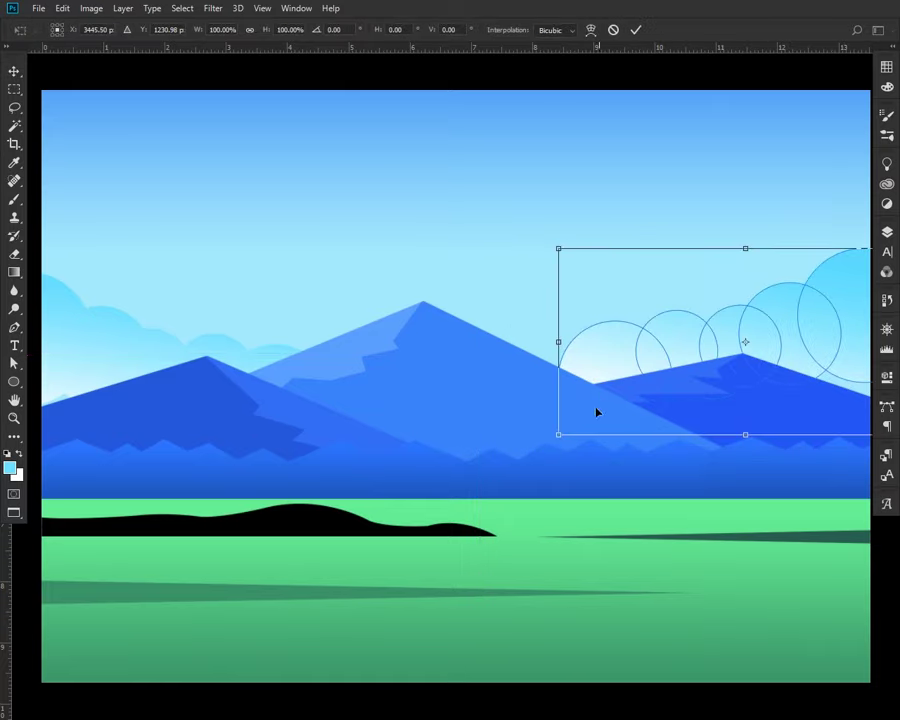
drag(558, 437, 609, 412)
drag(757, 331, 790, 317)
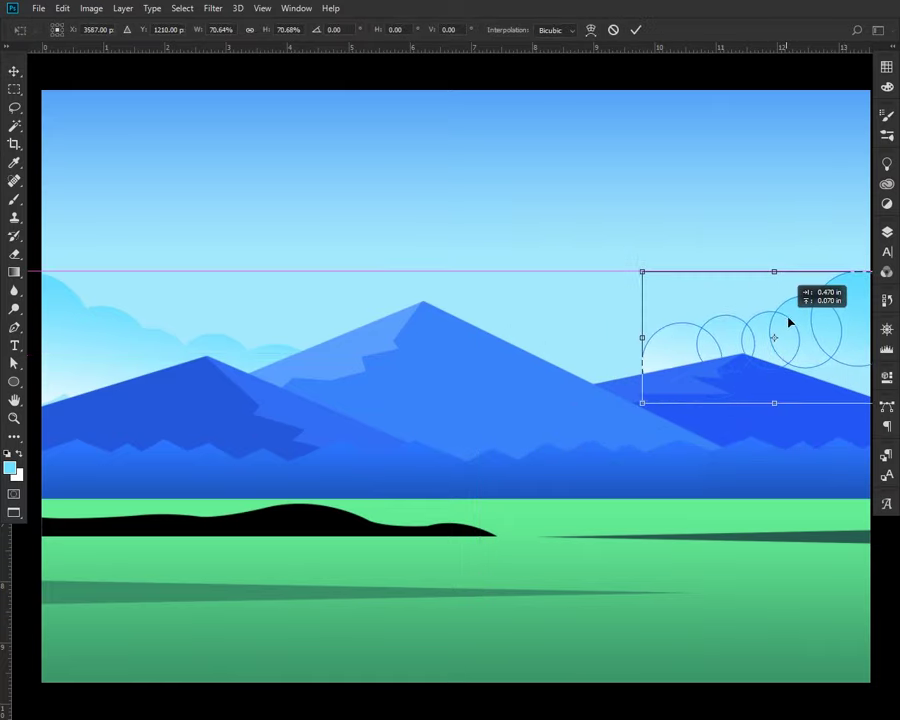
key(Return)
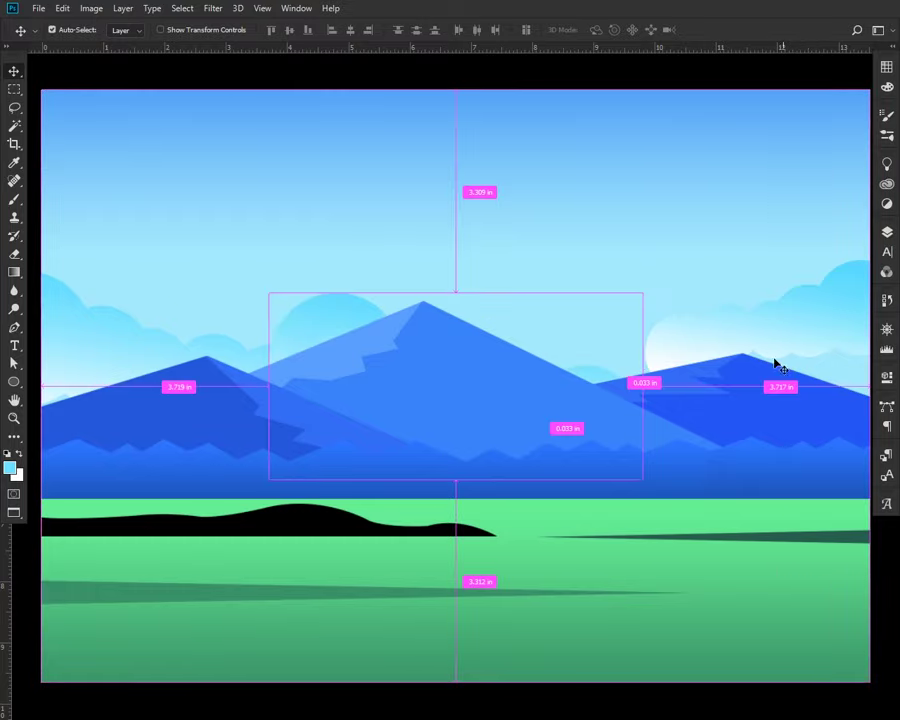
Place another cloud copy behind the mountains, flipped horizontally
mouse_move(770, 362)
mouse_down()
mouse_move(472, 295)
mouse_move(660, 366)
mouse_up()
key(ctrl+t)
right_click(660, 366)
click(739, 536)
mouse_move(683, 424)
mouse_down()
mouse_move(663, 404)
mouse_move(710, 376)
mouse_up()
key(Return)
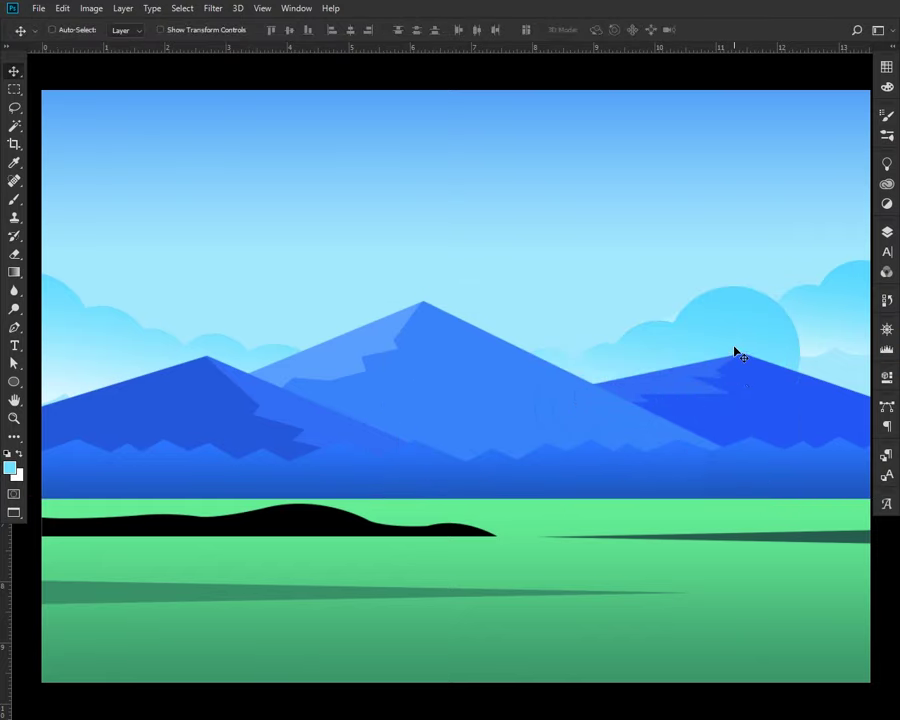
Flip that copy back, move it behind the central peak, and rotate it slightly
key(ctrl+t)
right_click(742, 333)
click(780, 500)
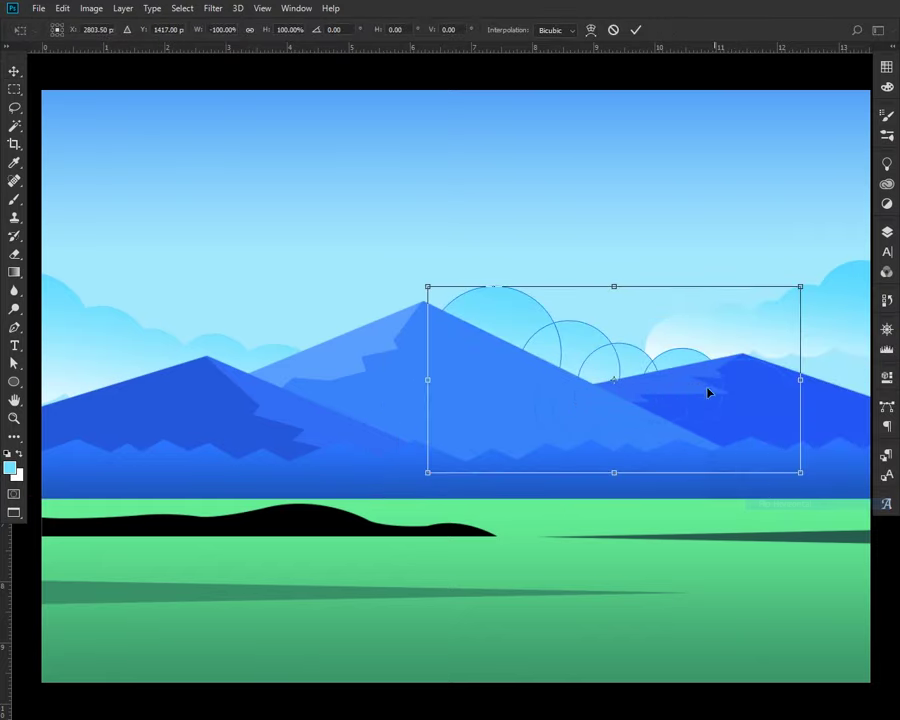
drag(708, 393, 612, 377)
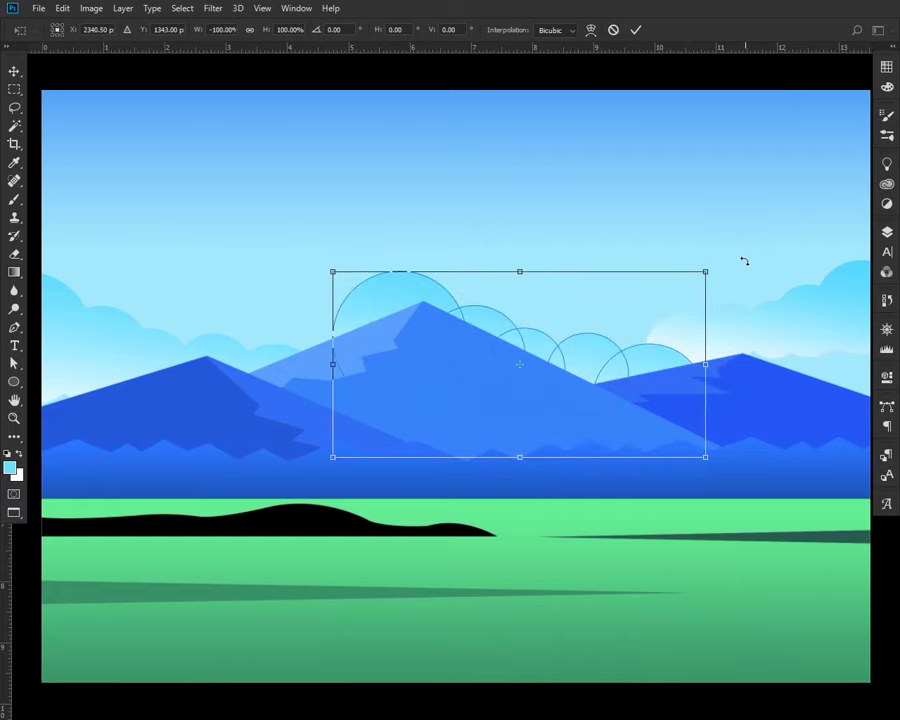
drag(744, 261, 687, 241)
key(Return)
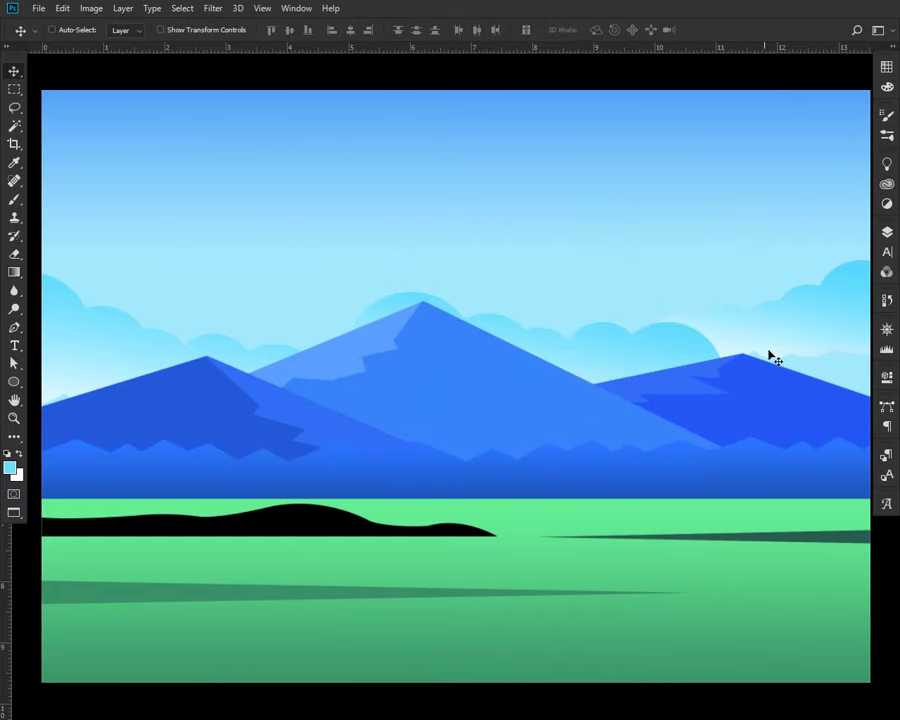
click(887, 234)
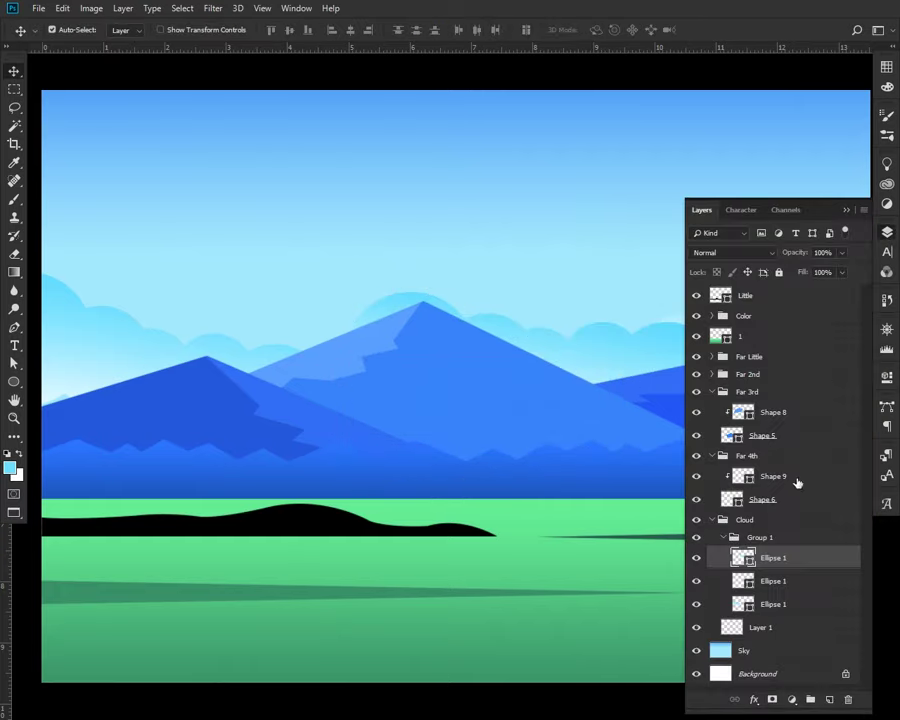
Unite the two Ellipse 1 cloud layers and reduce the merged shape's tilt to about 2.7°
shift+click(778, 581)
click(92, 8)
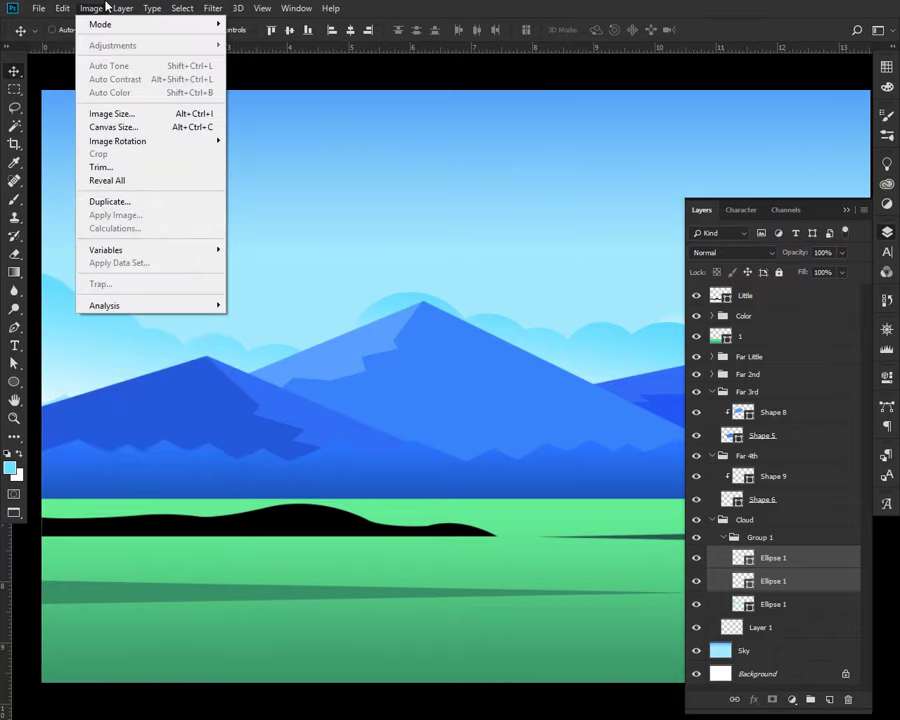
click(290, 406)
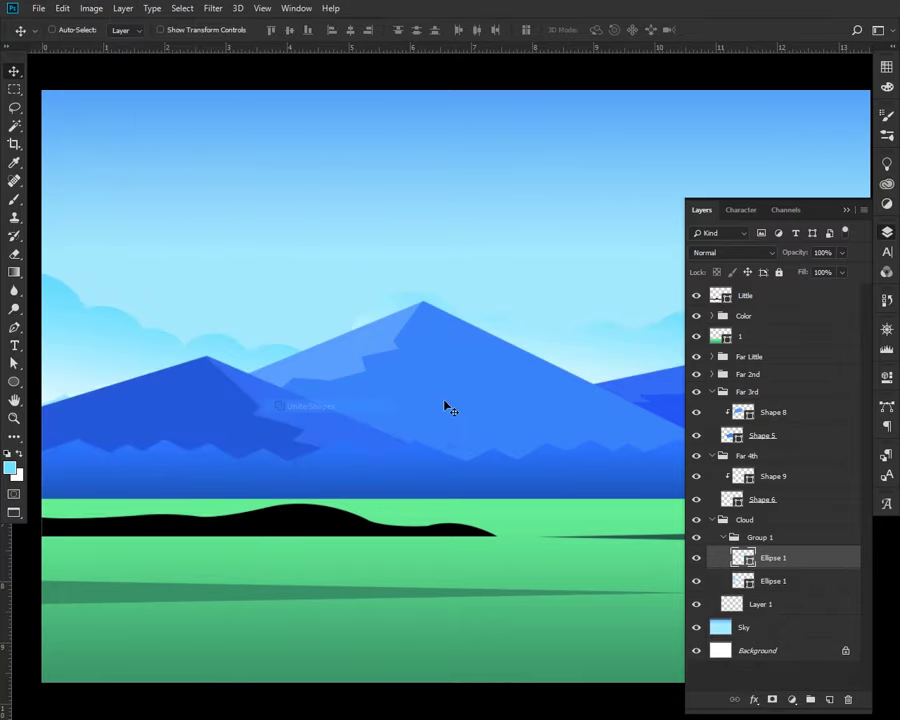
click(856, 215)
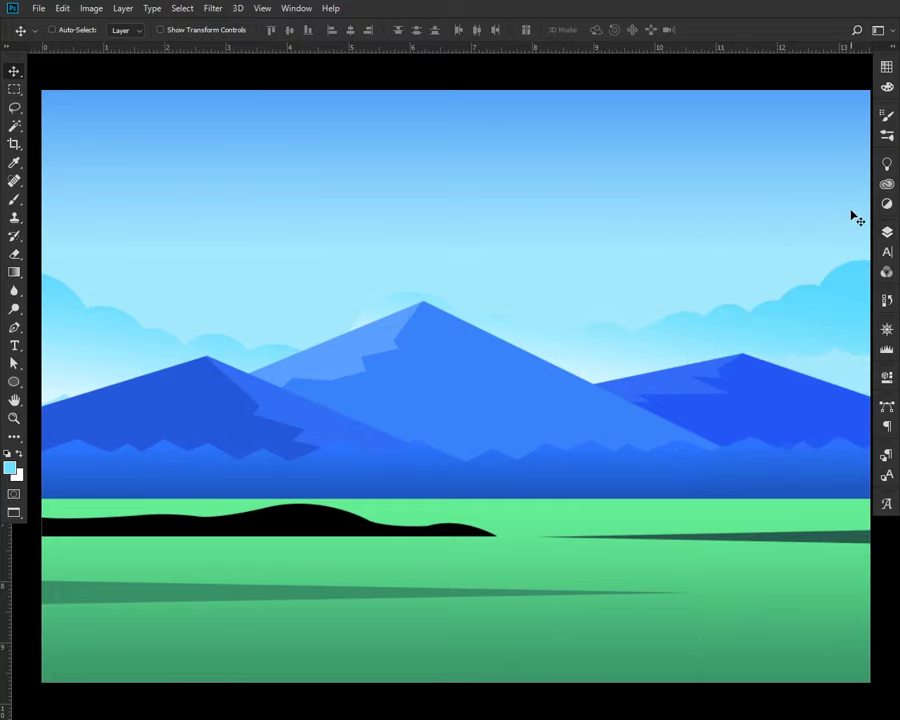
key(ctrl+t)
drag(722, 238, 730, 243)
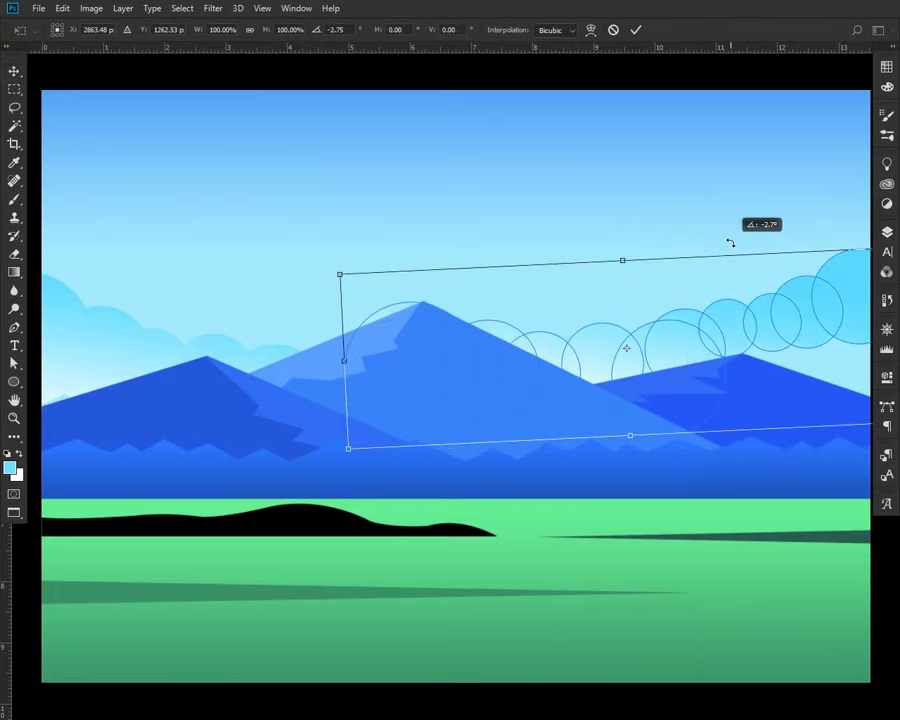
key(Return)
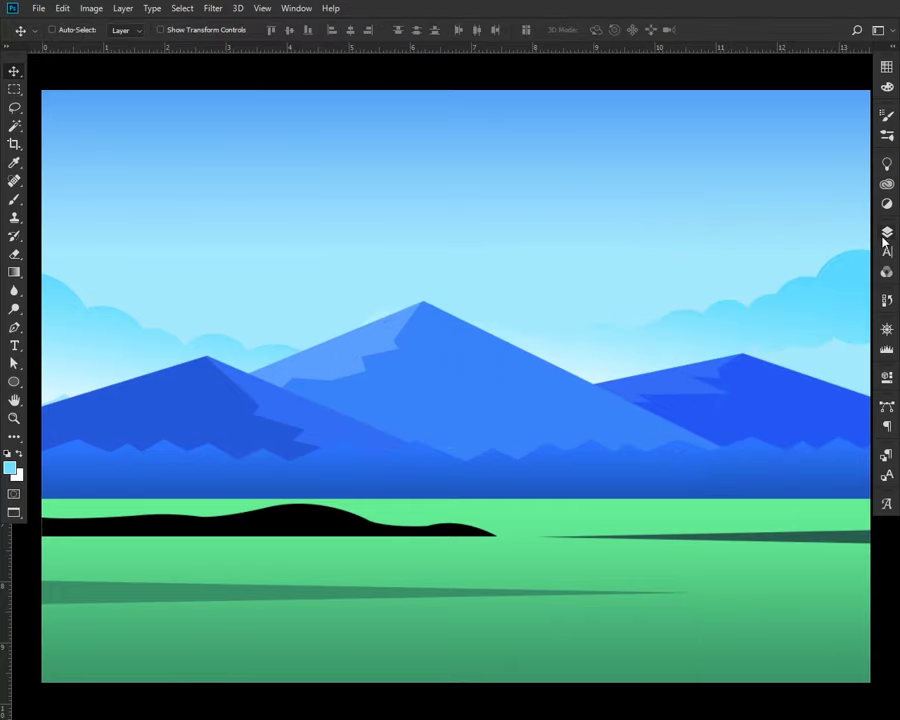
Set the merged cloud's gradient to a 94° angle at 45% scale, then zoom out
click(886, 234)
key(u)
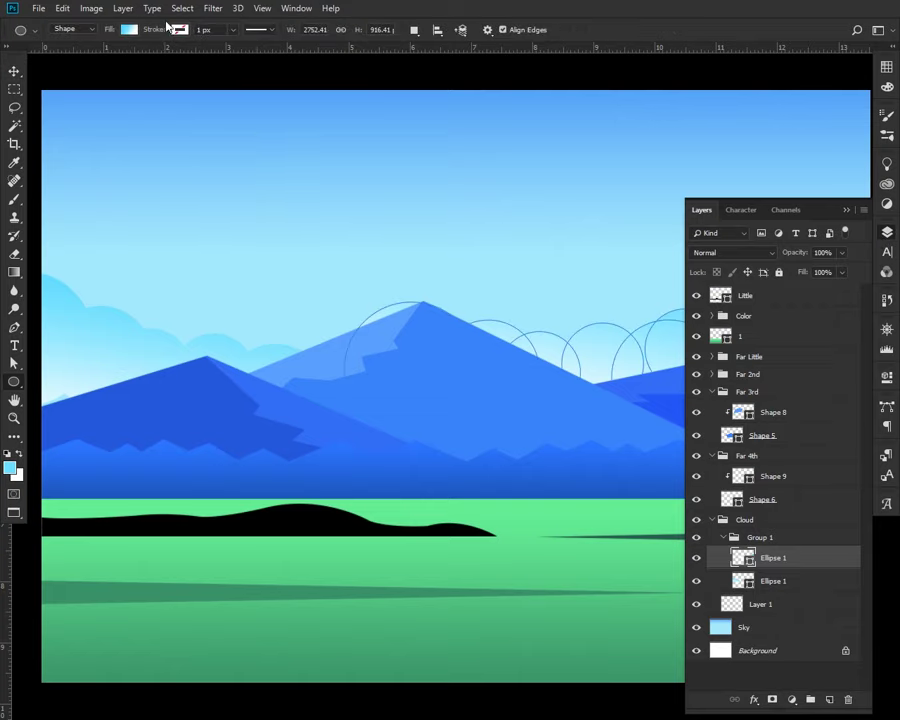
click(128, 30)
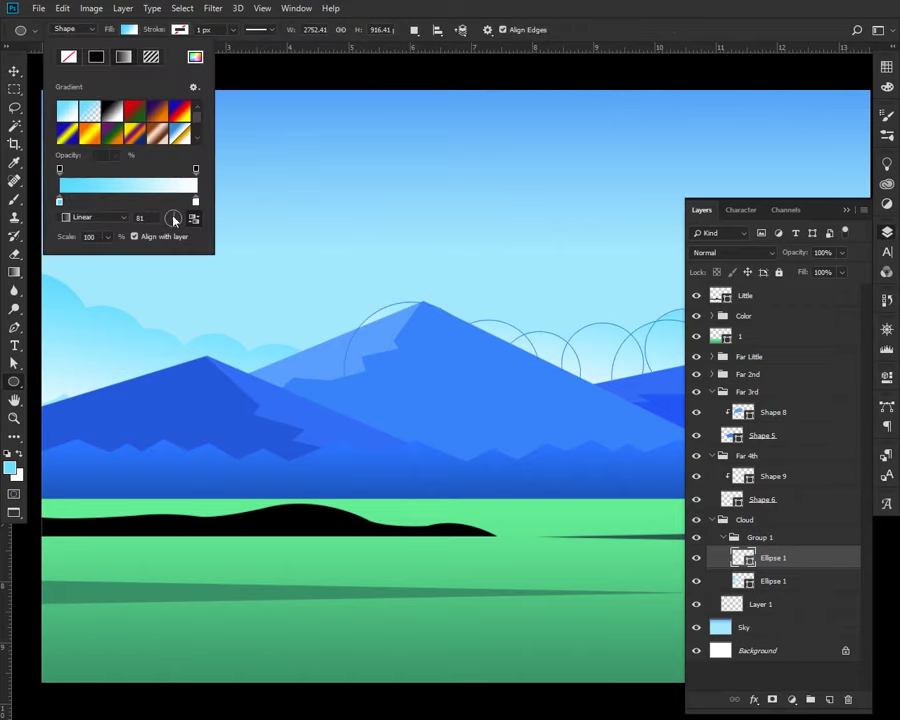
drag(174, 219, 173, 218)
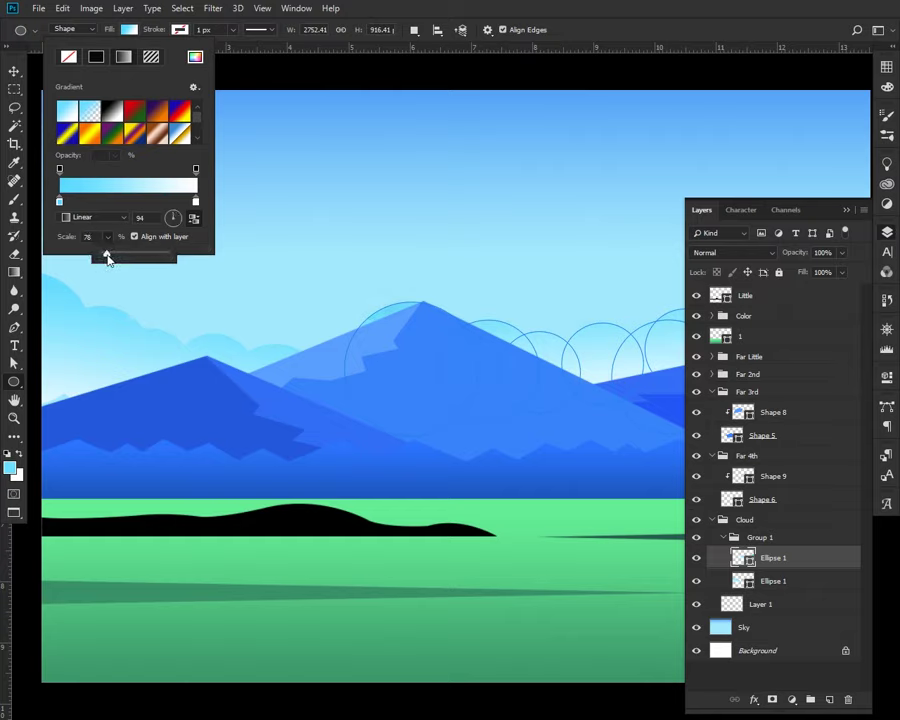
double_click(60, 203)
click(554, 472)
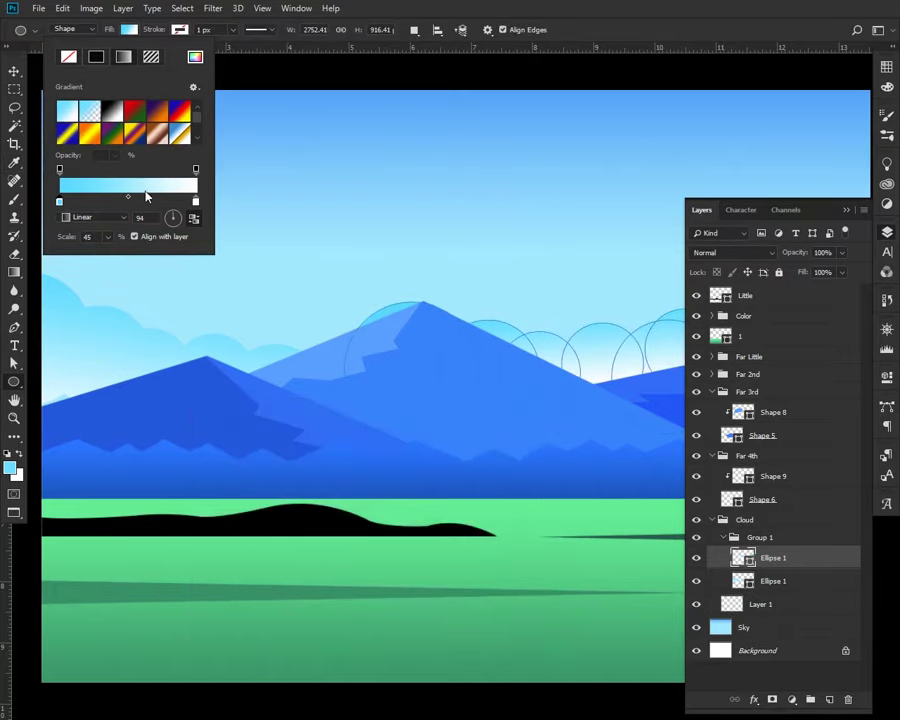
click(14, 71)
click(847, 211)
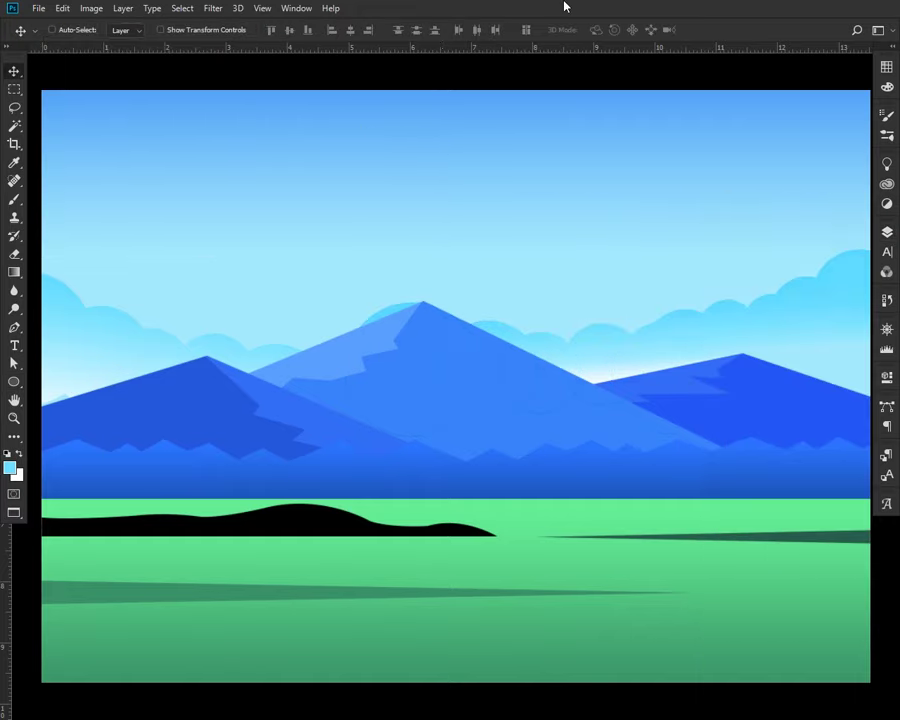
key(ctrl+minus)
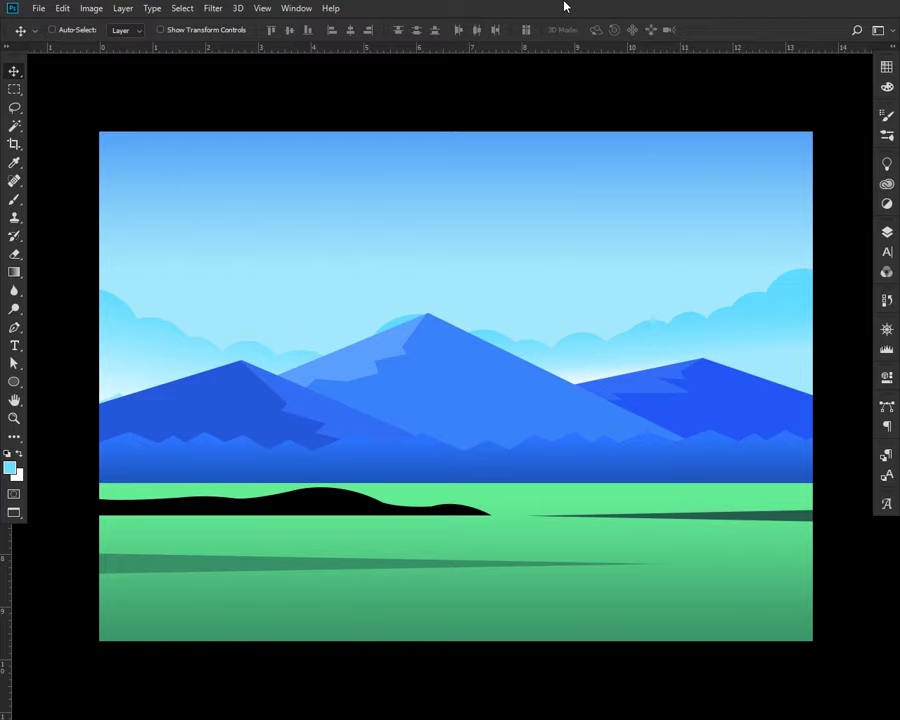
Create a new 3600x5400 Custom portrait document, Untitled-2, with a white background
key(ctrl+minus)
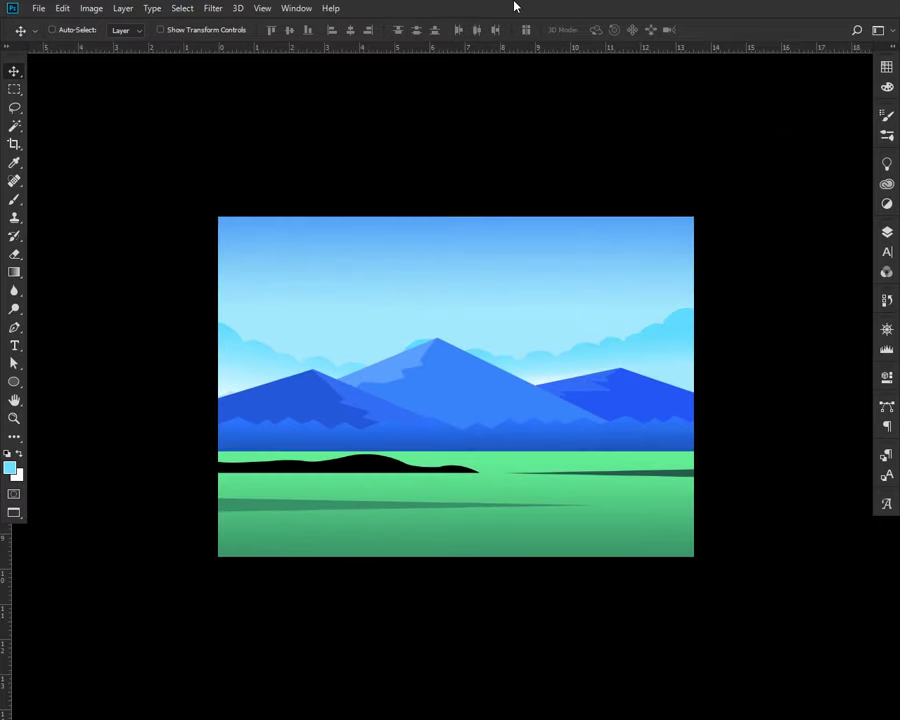
key(ctrl+0)
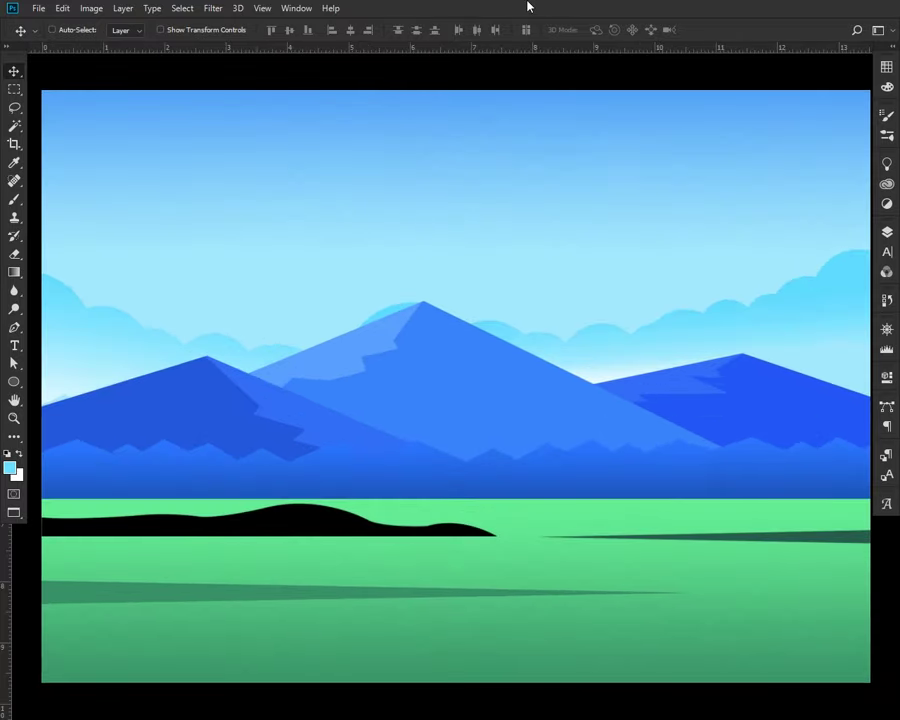
key(f)
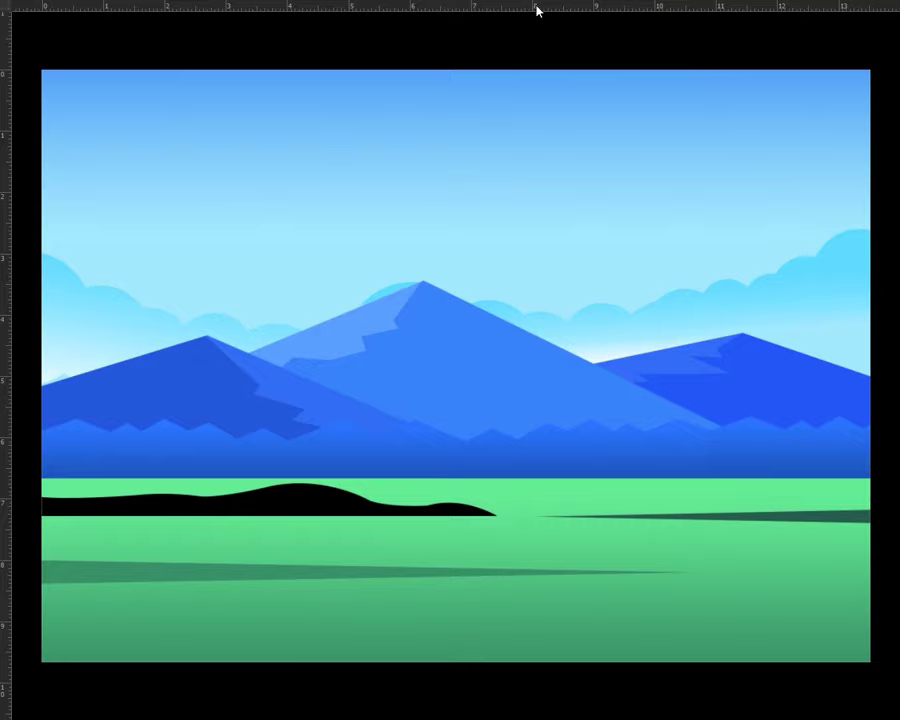
key(f)
click(39, 9)
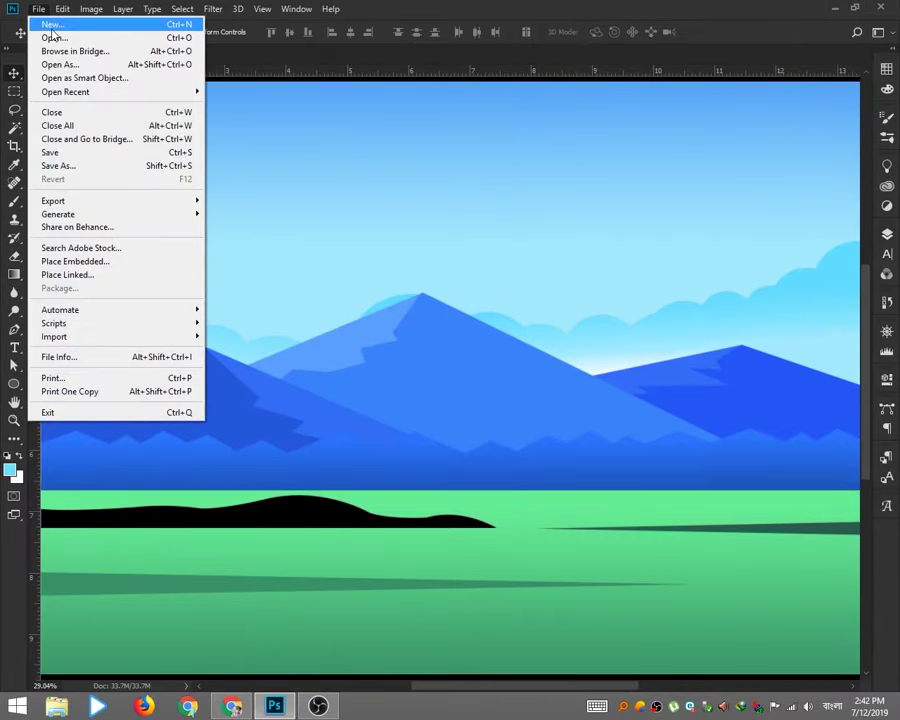
click(38, 24)
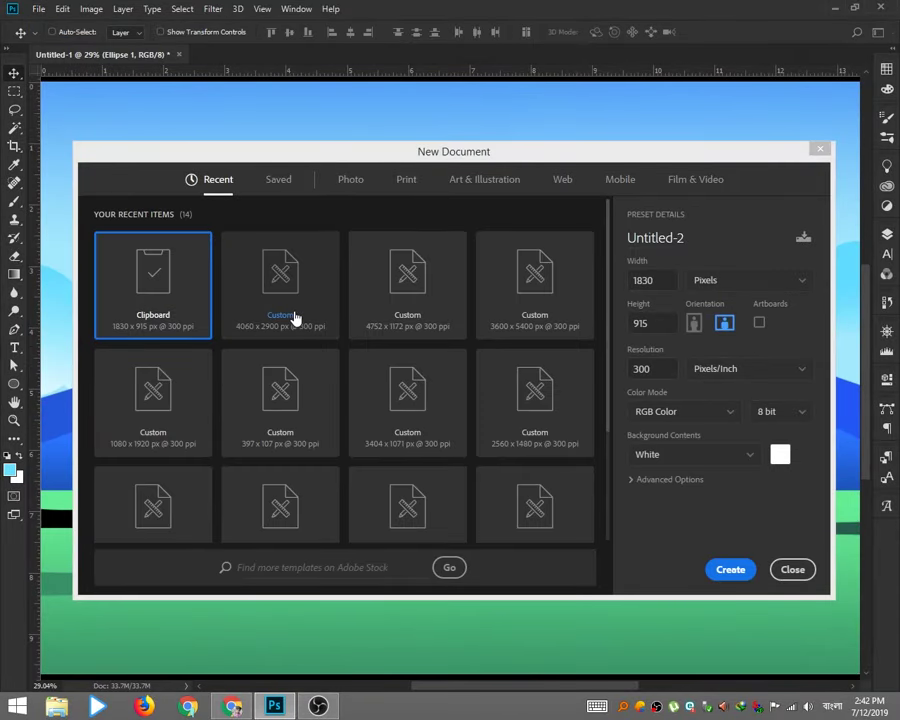
double_click(507, 302)
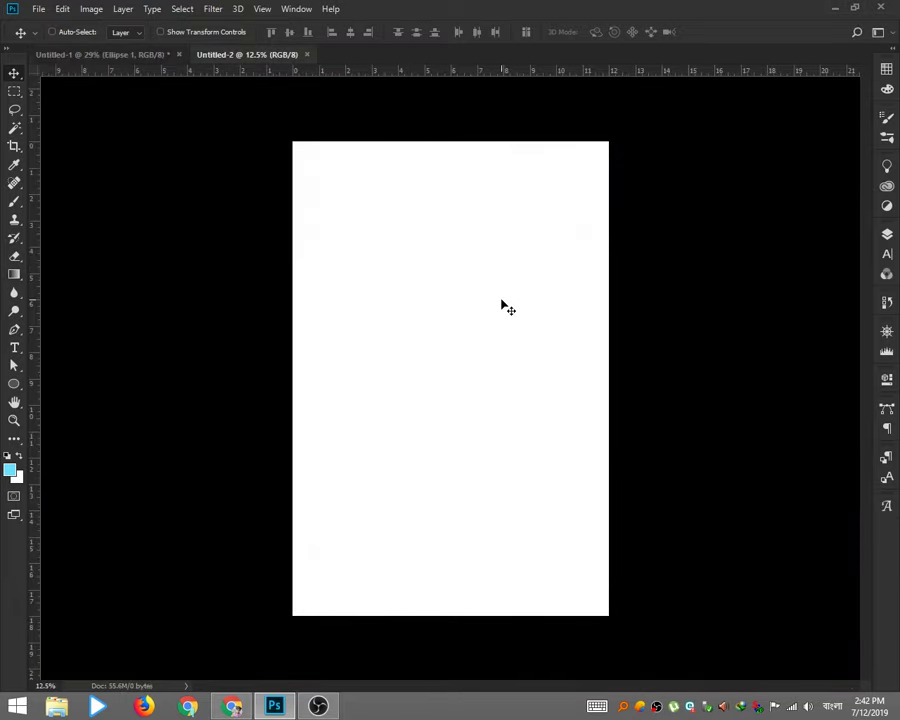
Crop outward to enlarge the canvas up and right, then add a new empty layer
key(c)
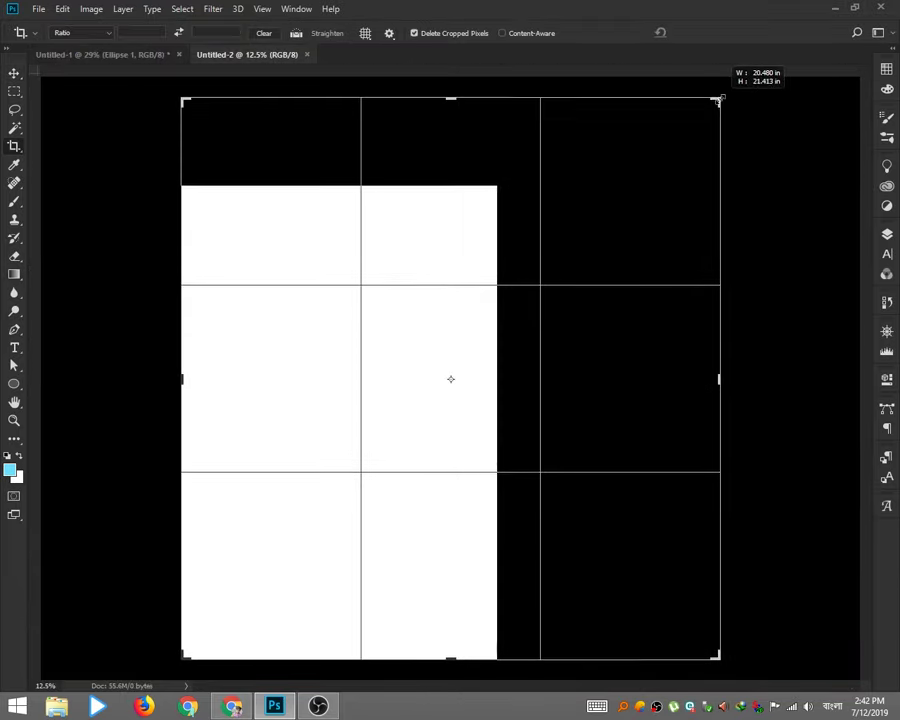
drag(611, 143, 717, 96)
key(Return)
key(b)
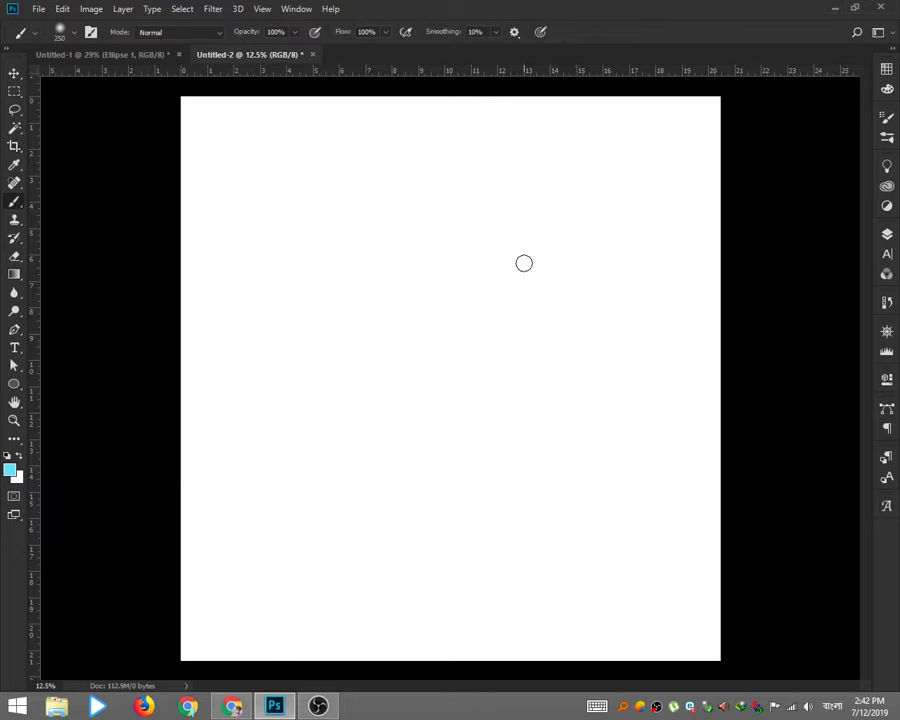
click(887, 236)
click(830, 673)
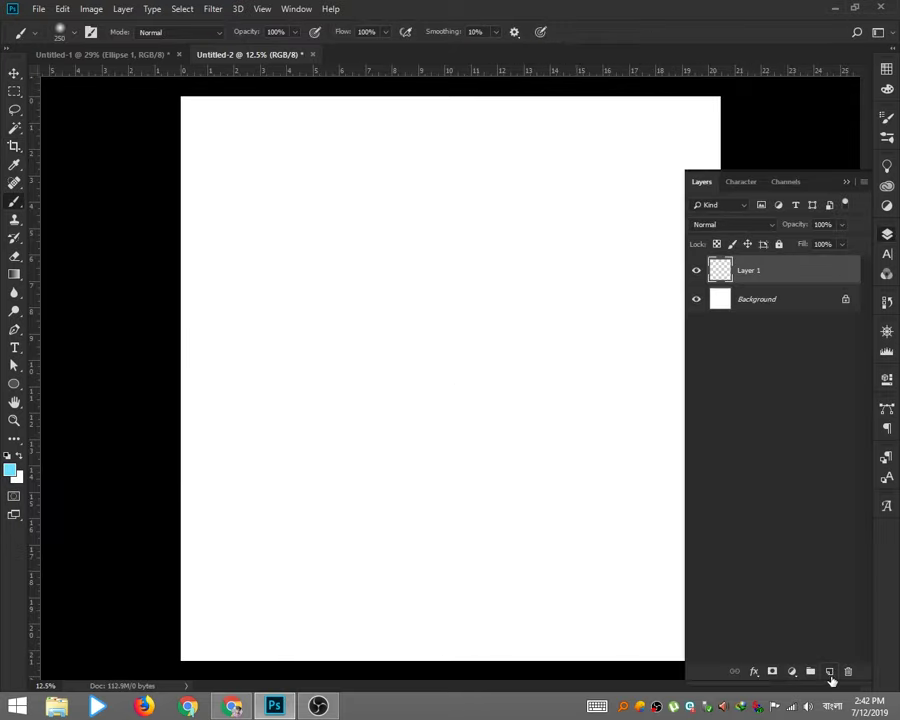
Select a palm tree brush from the brush presets
key(super+space)
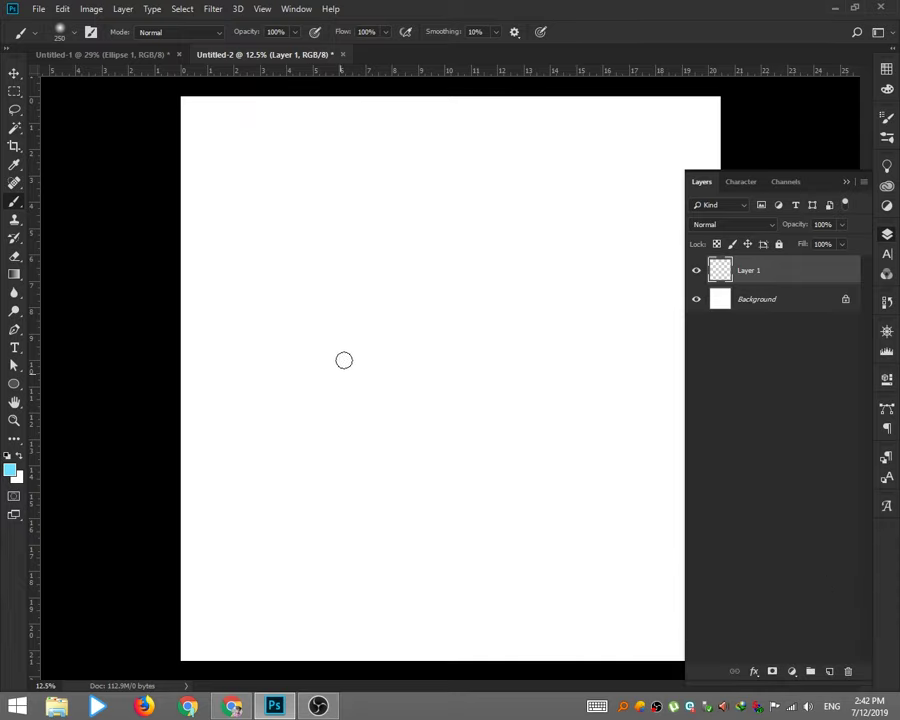
right_click(344, 360)
click(367, 414)
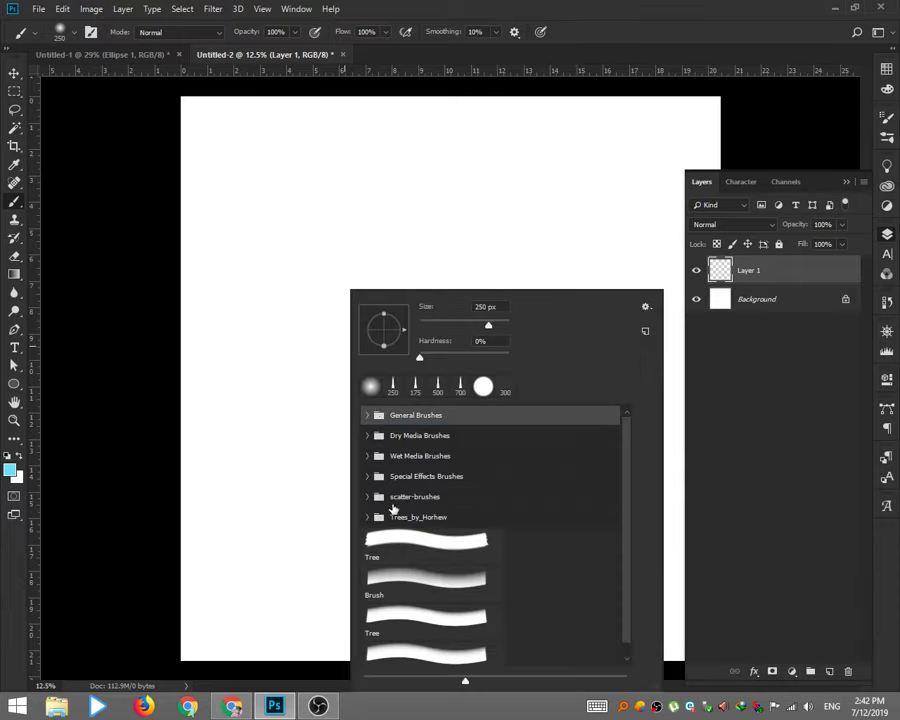
key(Escape)
right_click(373, 427)
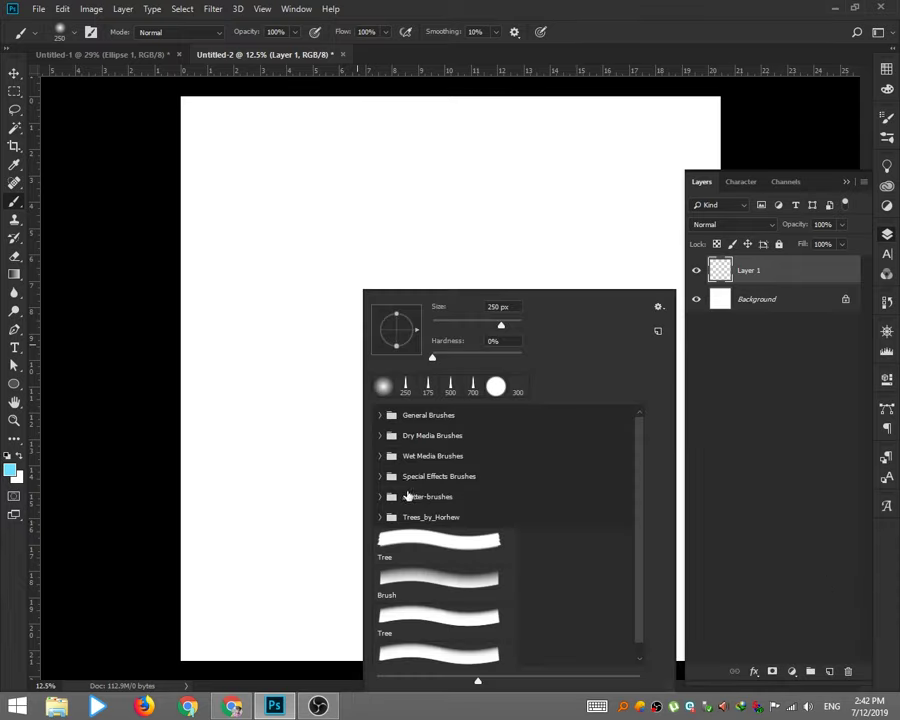
scroll(580, 558, down, 1)
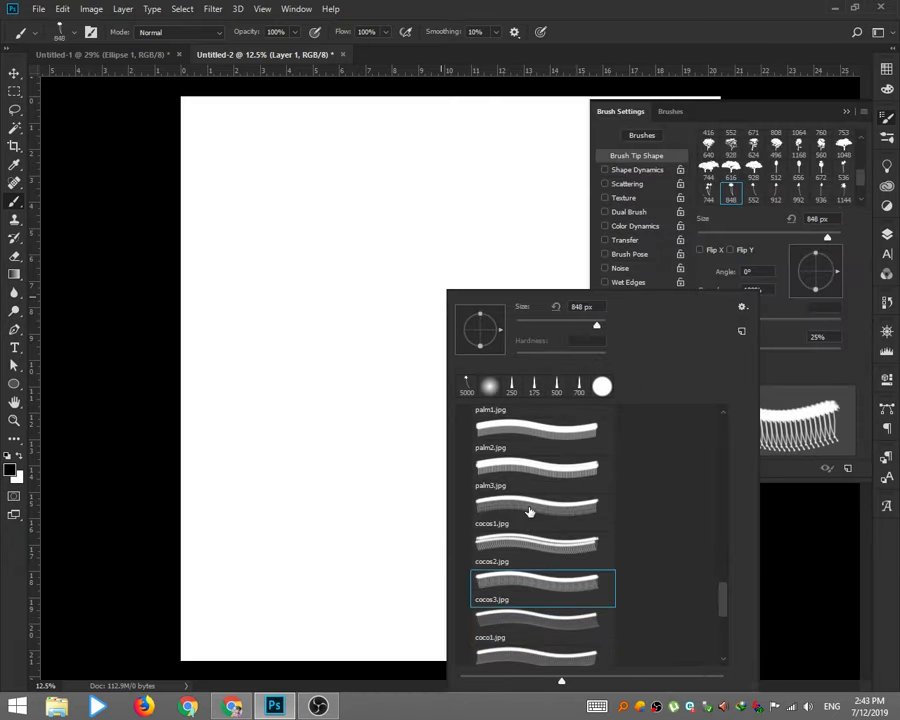
click(524, 512)
Enlarge the palm brush and stamp a large black palm tree on the new layer
key(Escape)
key(bracketright)
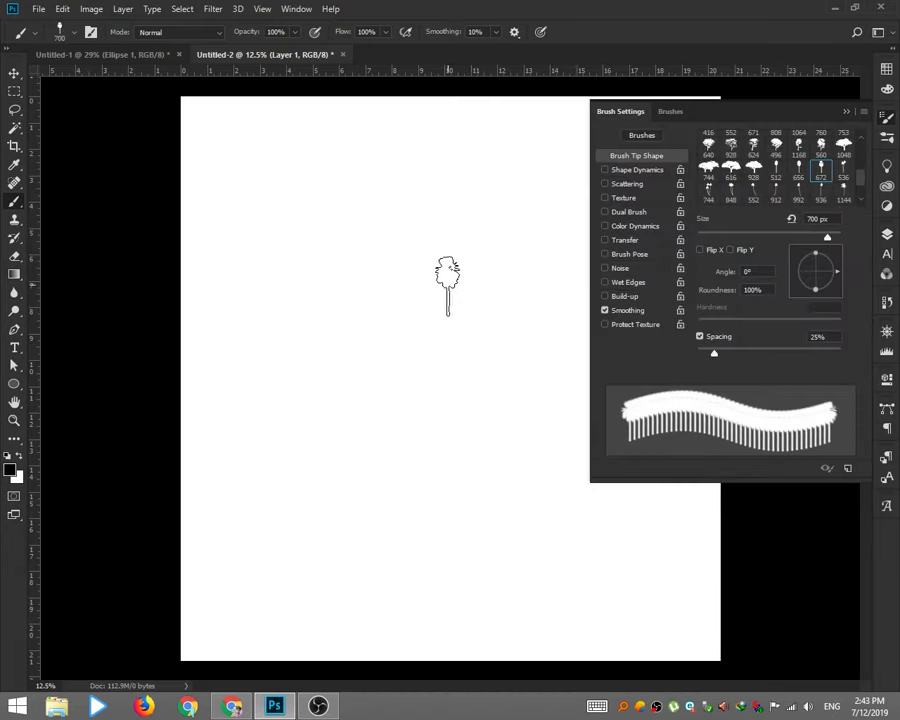
key(bracketright)
key(bracketright)
key(bracketright)
key(bracketright)
key(bracketright)
key(bracketright)
key(bracketright)
key(bracketright)
key(bracketright)
key(bracketright)
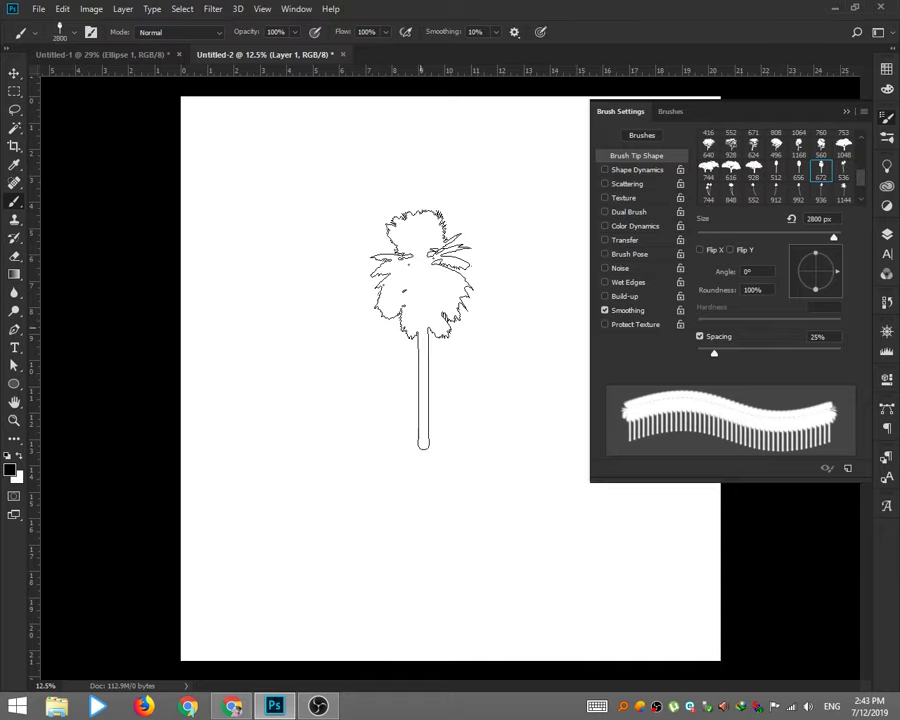
key(bracketright)
key(bracketright)
key(bracketright)
key(bracketright)
key(bracketright)
key(bracketright)
key(bracketright)
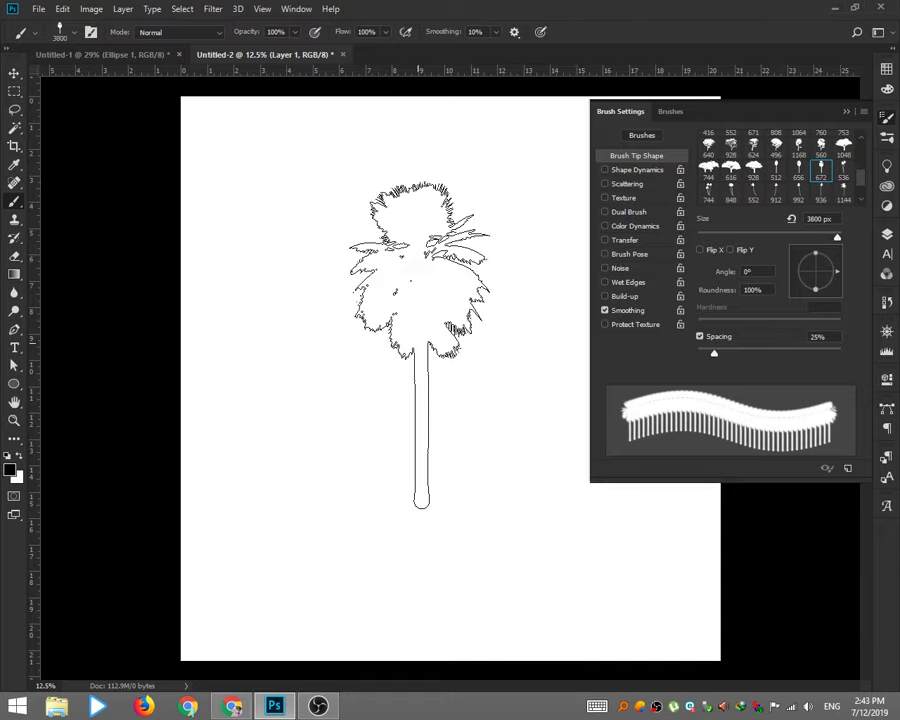
key(bracketright)
key(bracketright)
key(bracketright)
key(bracketright)
key(bracketright)
key(bracketright)
key(bracketright)
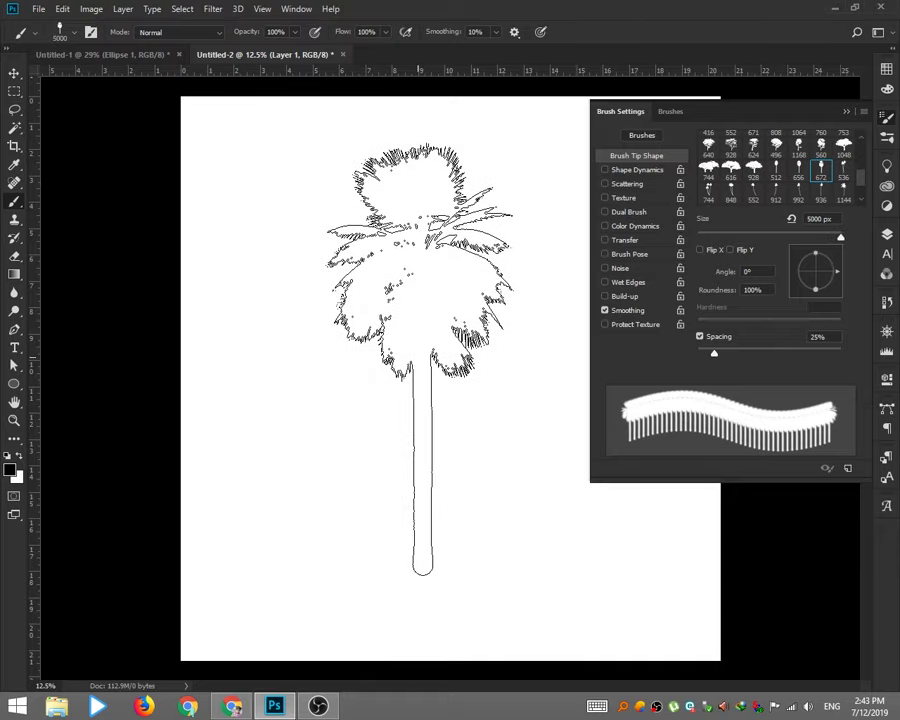
key(bracketright)
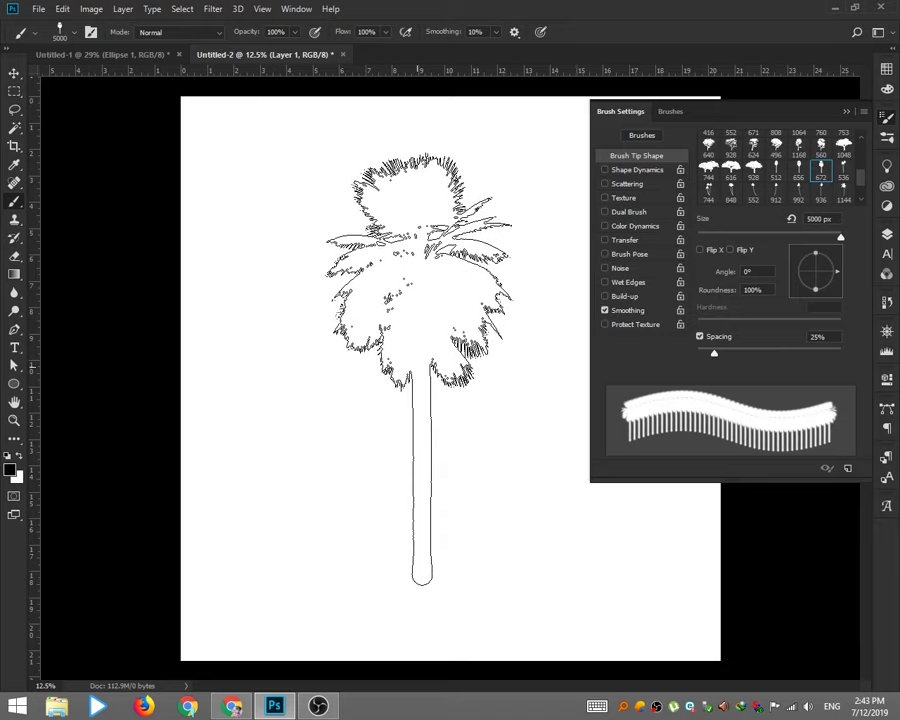
click(412, 373)
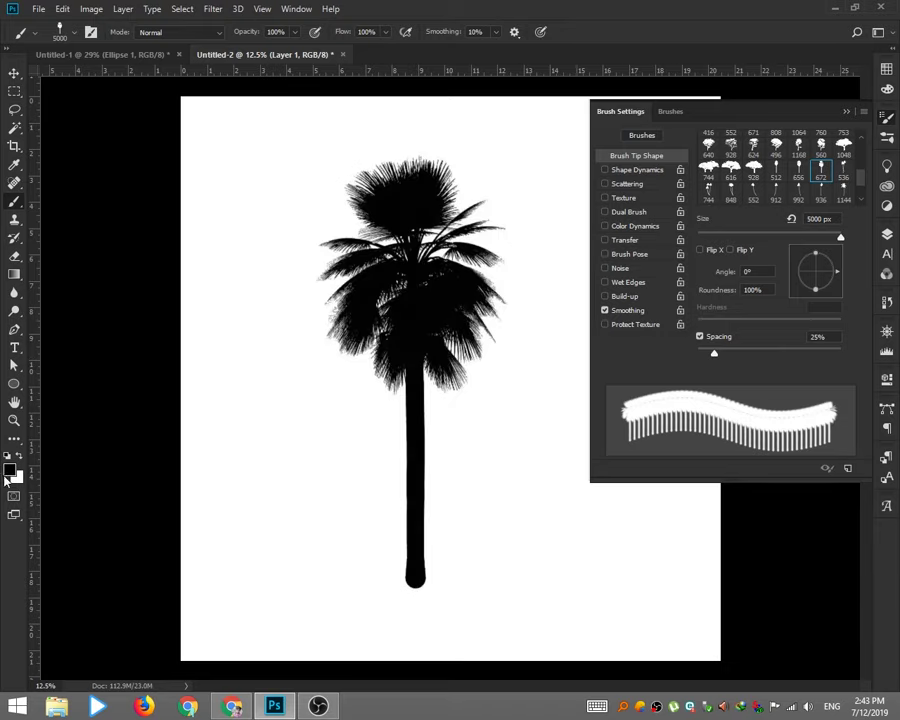
key(z)
click(417, 525)
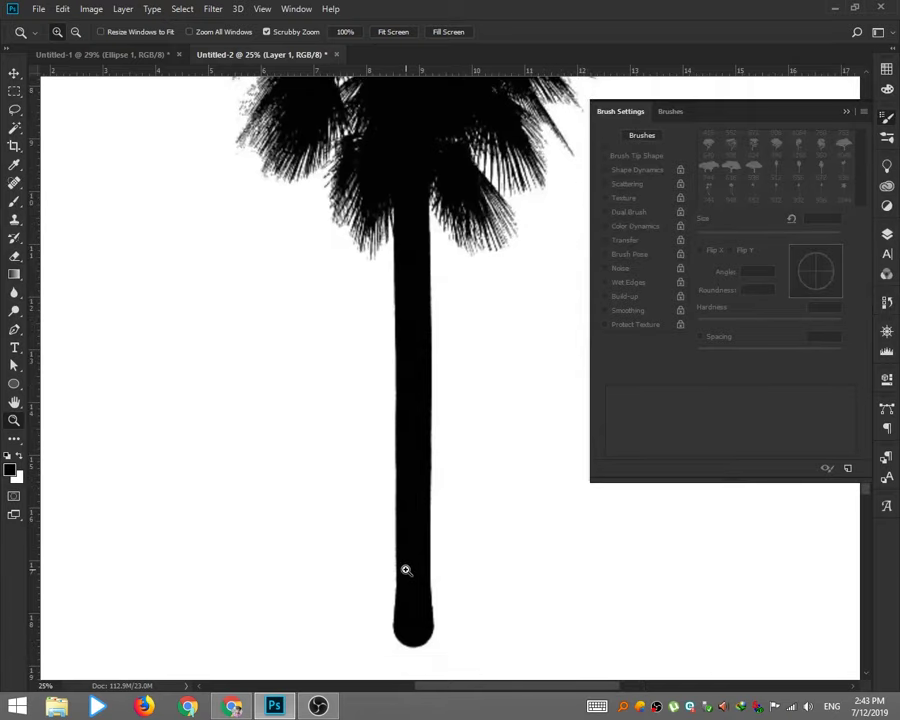
Start a Pen shape tracing the palm trunk and its curved left leaves
click(406, 570)
key(p)
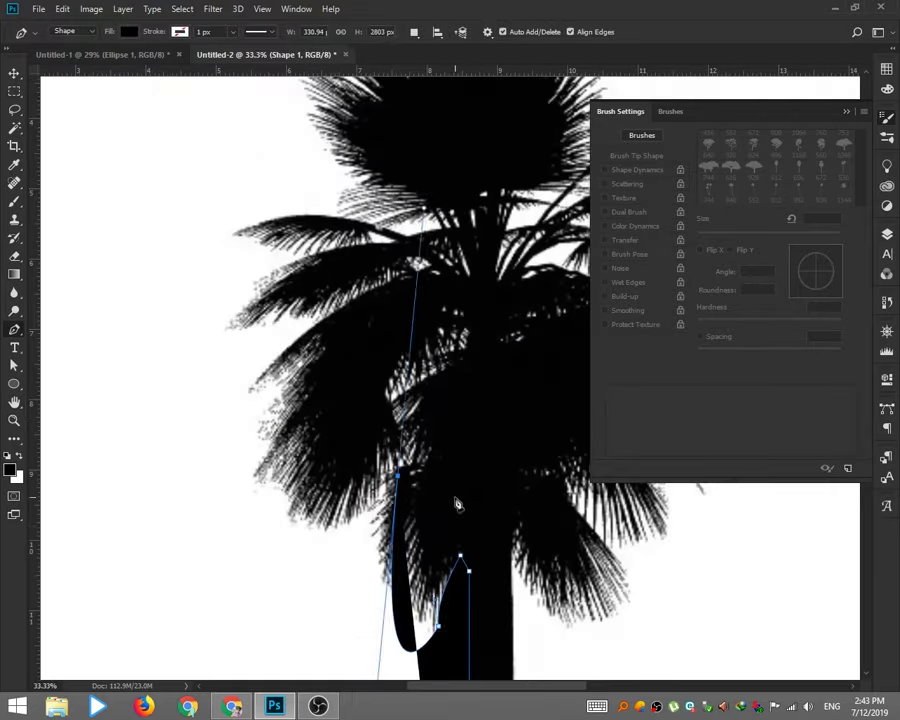
drag(305, 523, 261, 514)
drag(258, 385, 207, 420)
drag(316, 357, 340, 303)
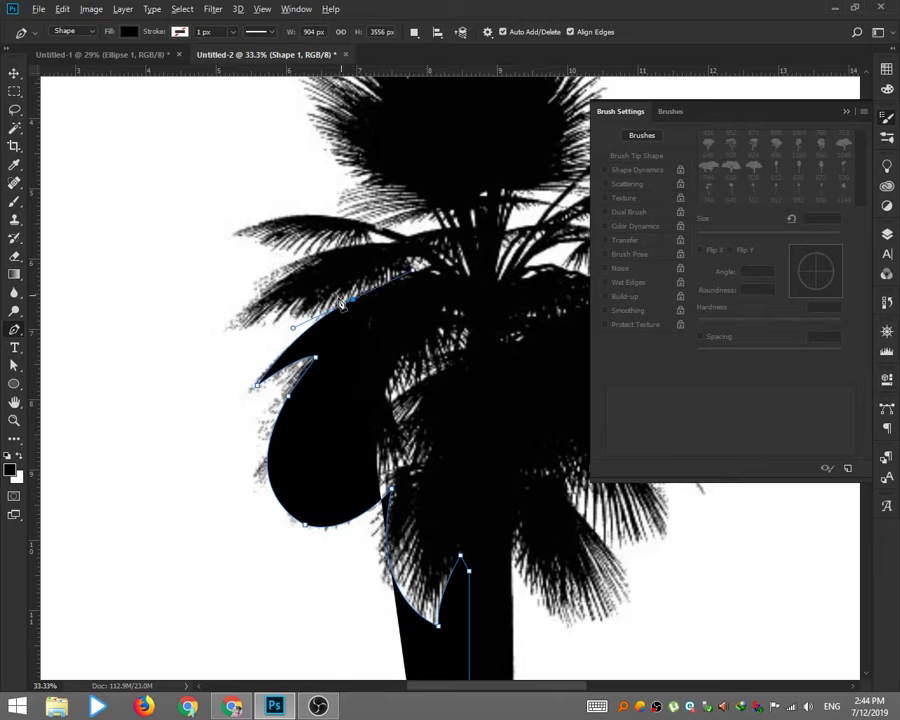
mouse_move(258, 330)
mouse_down()
mouse_move(230, 280)
mouse_move(291, 187)
mouse_up()
scroll(300, 250, up, 2)
drag(293, 247, 279, 160)
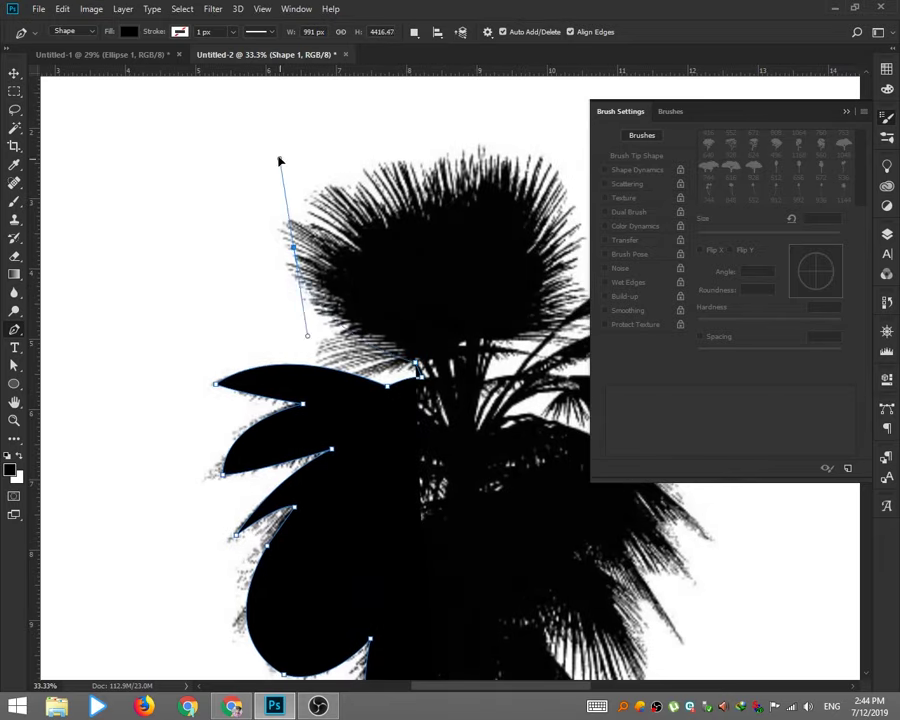
Trace the outline around the palm crown and down its right edge
drag(413, 160, 546, 154)
drag(568, 213, 572, 290)
click(550, 313)
click(500, 345)
click(485, 378)
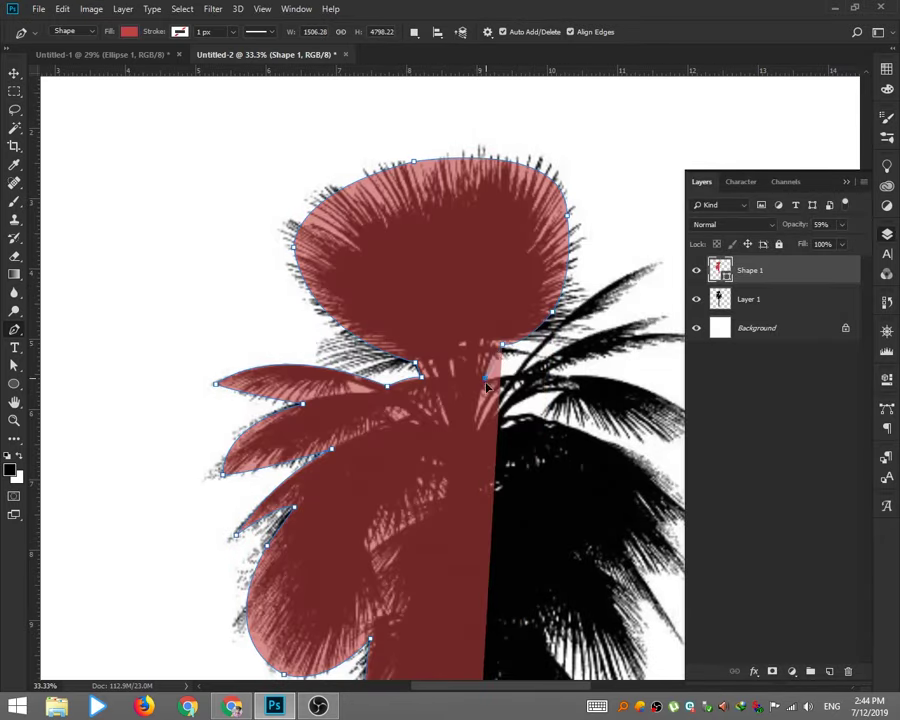
drag(487, 388, 249, 465)
click(278, 451)
drag(415, 341, 480, 326)
click(370, 383)
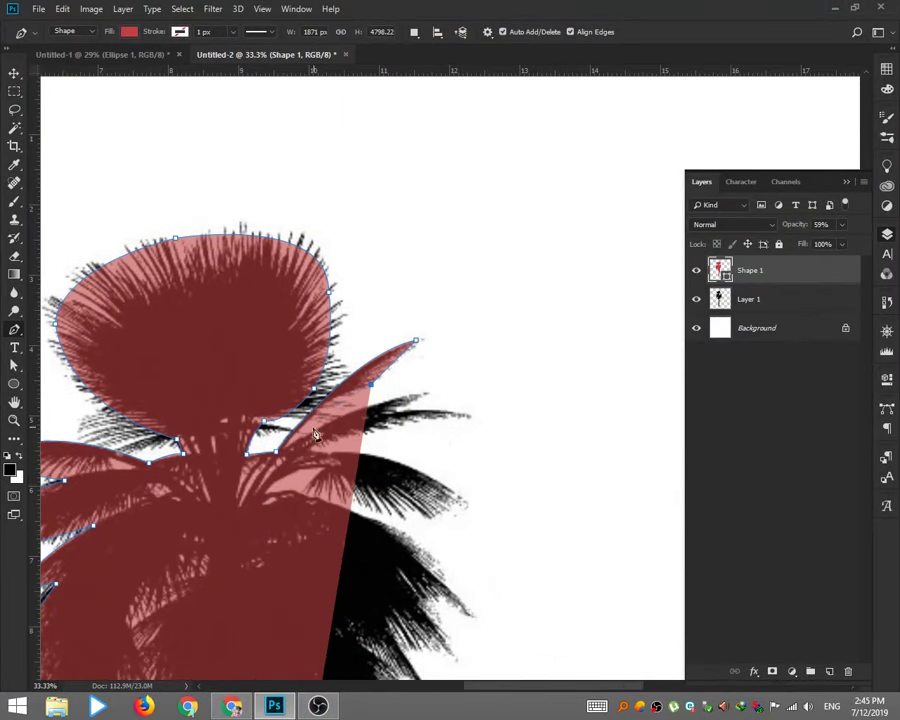
Add pointed tips and bases for the right-side leaves
click(427, 391)
click(397, 410)
click(469, 413)
click(330, 467)
click(459, 498)
click(263, 498)
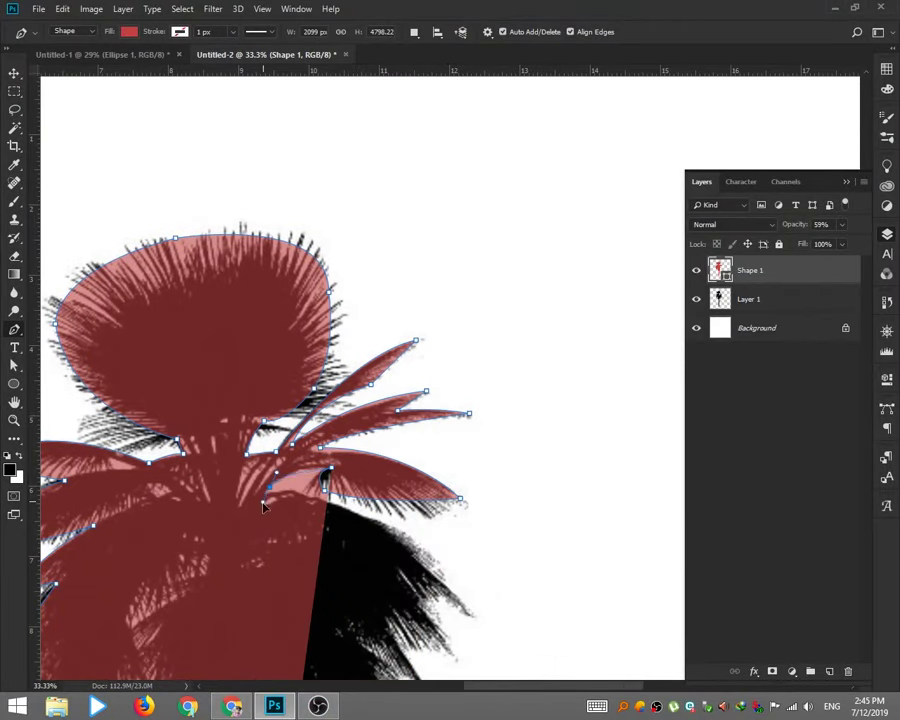
Trace the lower right leaves and curve the outline back toward the trunk
scroll(421, 518, down, 2)
click(424, 514)
click(474, 536)
scroll(430, 515, down, 3)
click(451, 461)
drag(401, 454, 381, 441)
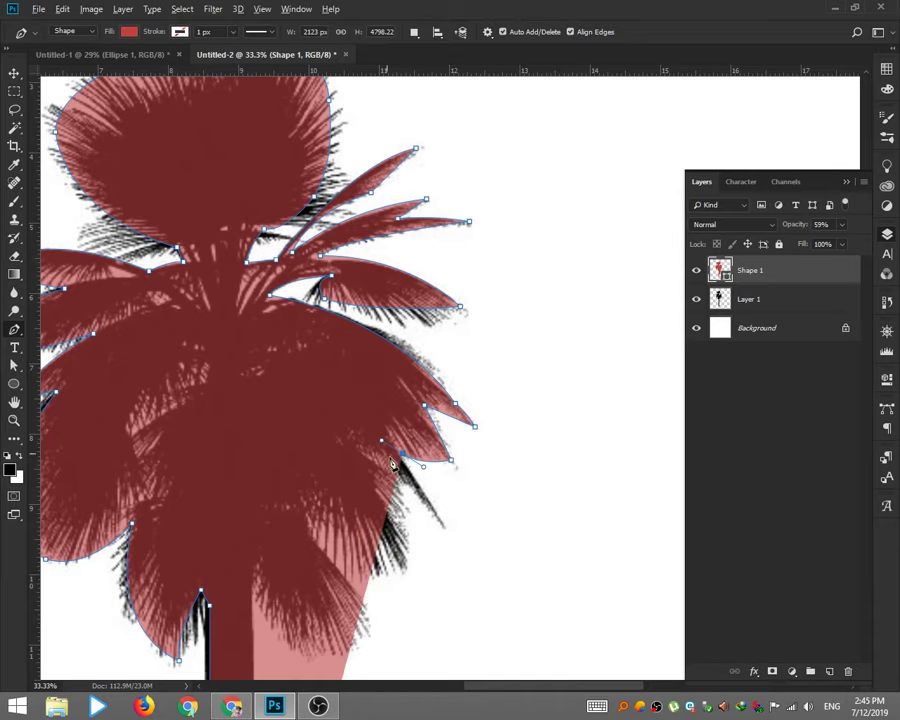
scroll(390, 600, down, 1)
scroll(350, 600, down, 1)
scroll(304, 568, down, 4)
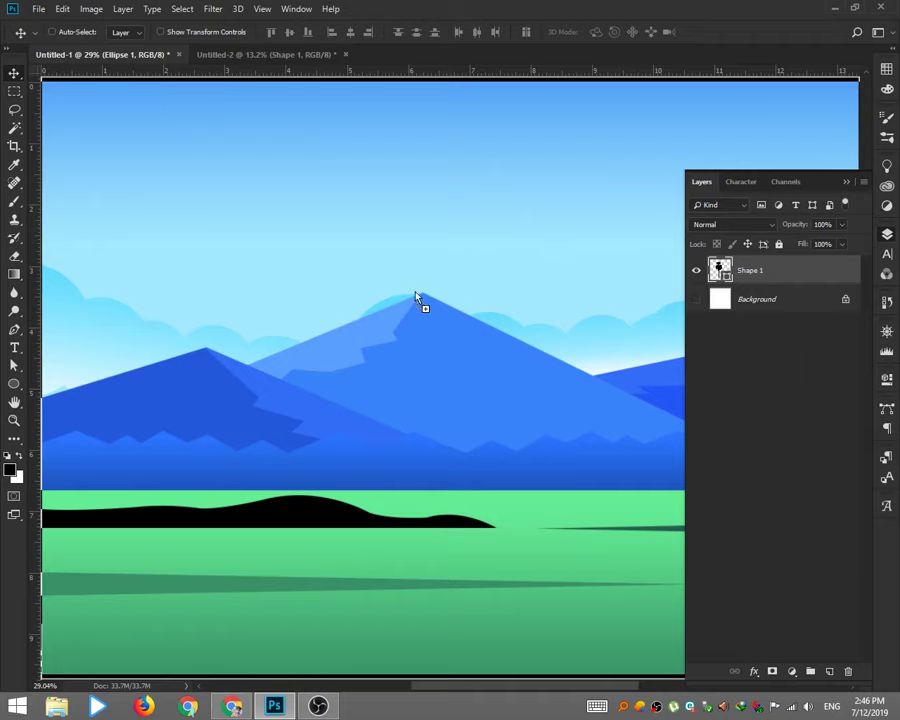
Copy the vector palm into the landscape and move its layer to the top
drag(130, 75, 455, 265)
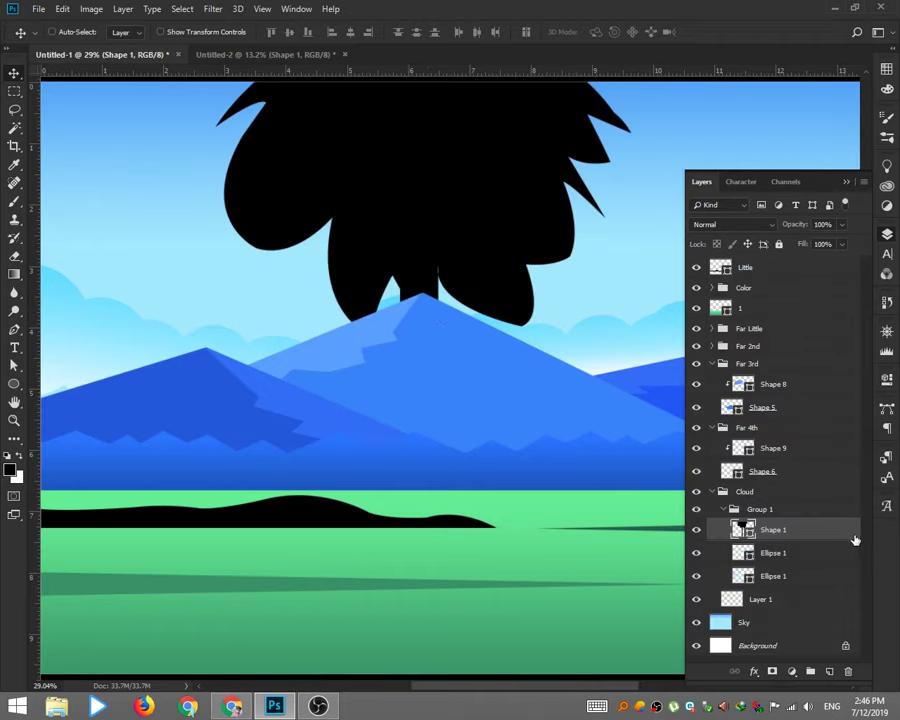
drag(855, 540, 779, 316)
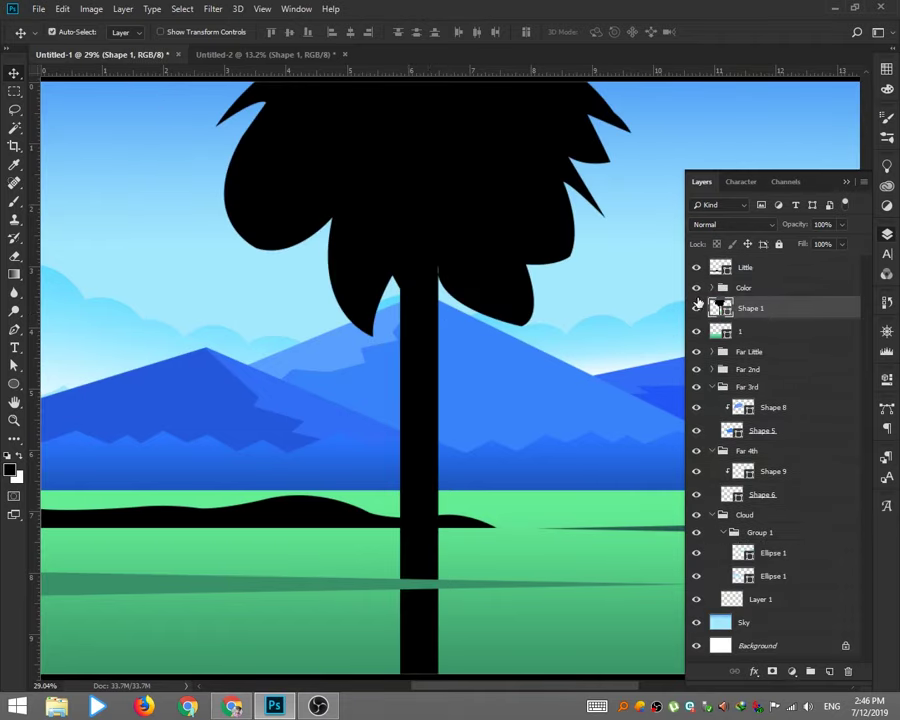
drag(762, 303, 762, 263)
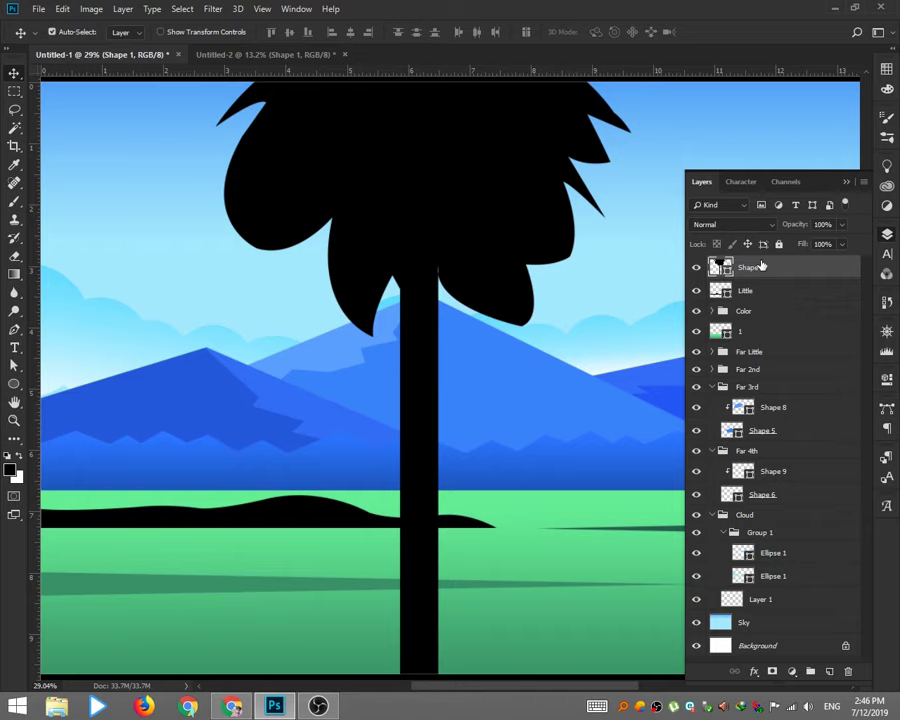
Scale the palm to about 15% and place it on the dark hill
key(ctrl+t)
key(ctrl+minus)
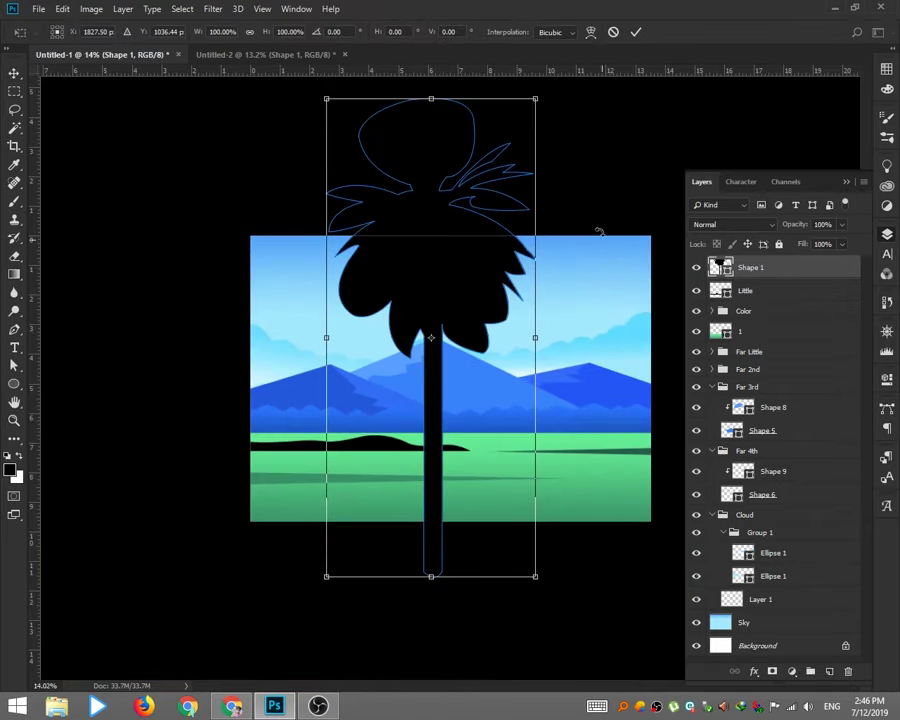
mouse_move(530, 93)
mouse_down()
mouse_move(447, 302)
mouse_move(394, 385)
mouse_move(421, 347)
mouse_move(402, 375)
mouse_up()
key(Return)
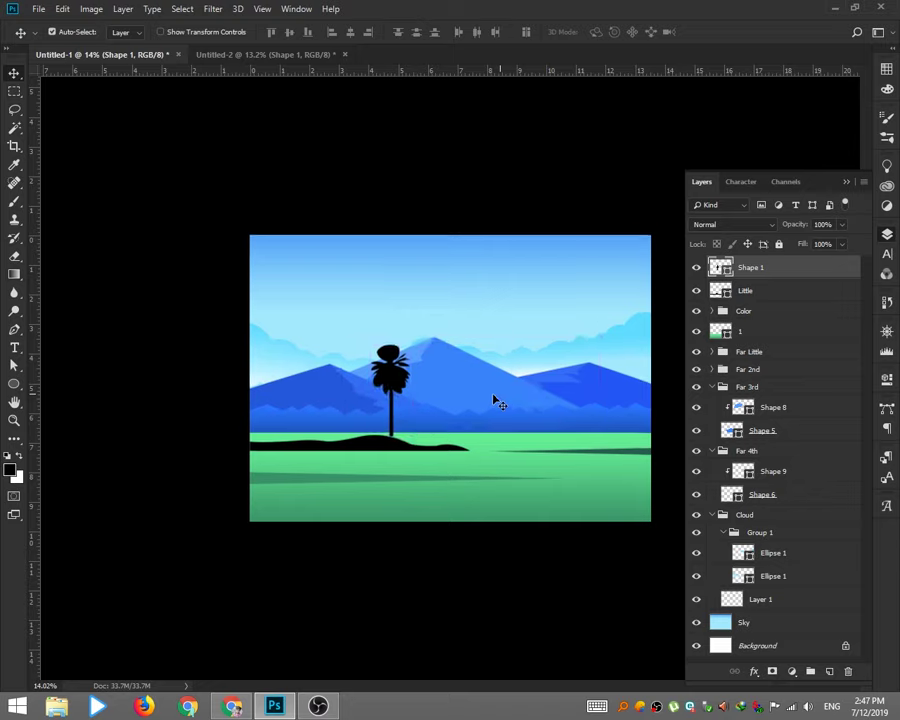
alt+scroll(352, 400, up, 3)
drag(350, 395, 350, 402)
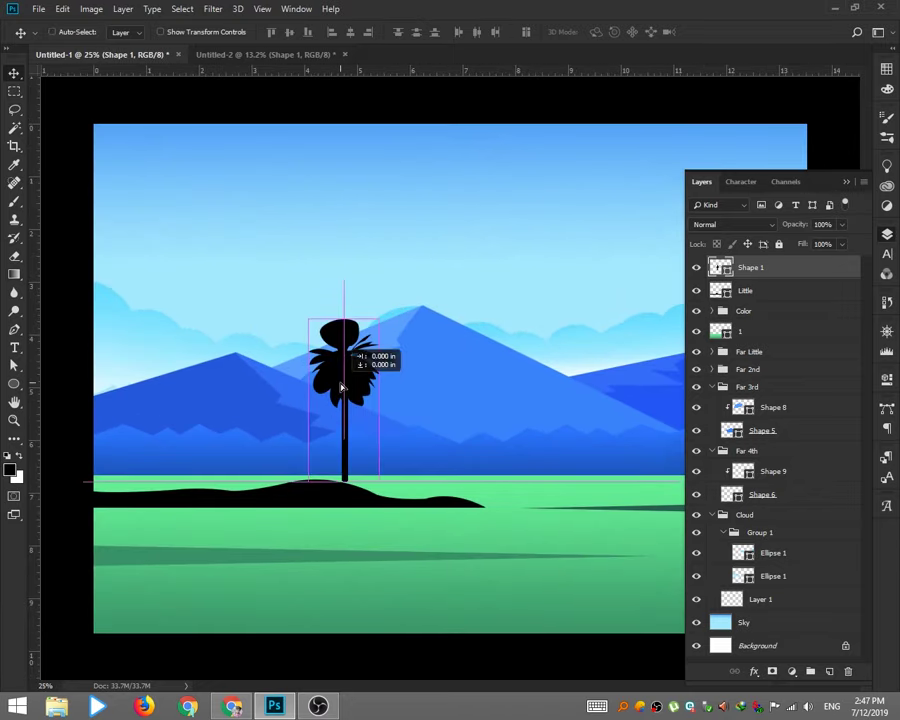
alt+scroll(432, 404, up, 1)
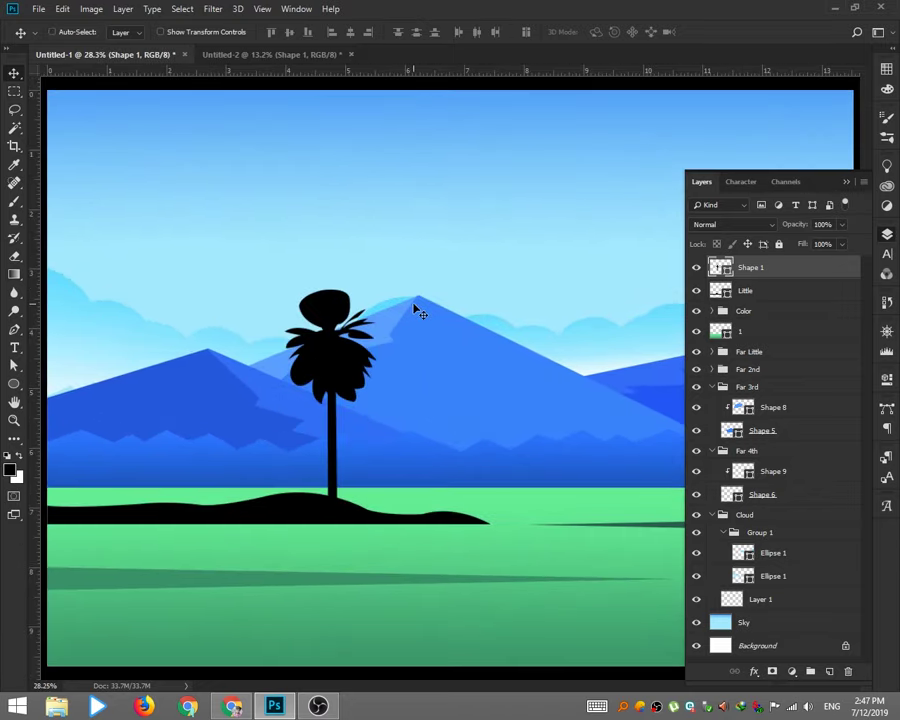
In Untitled-2, show the white Background and delete the palm shape layer
click(262, 54)
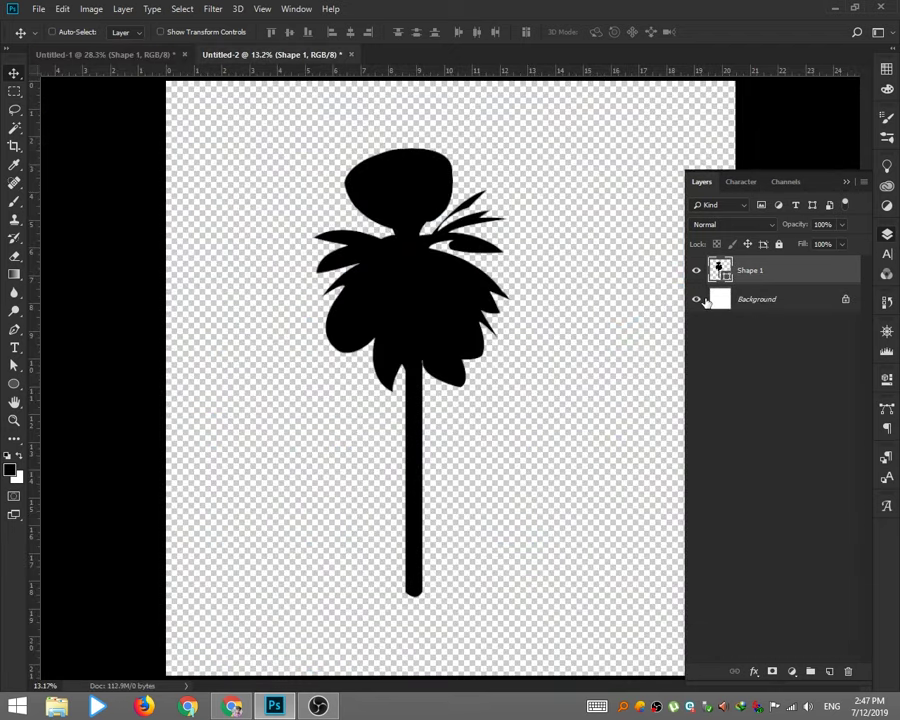
click(698, 300)
key(Delete)
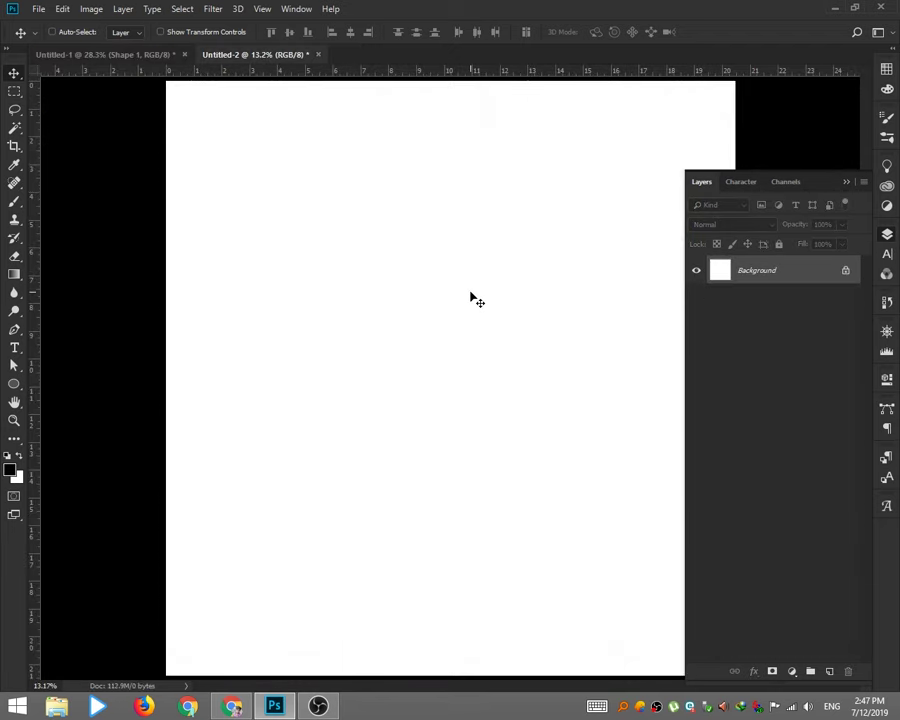
key(b)
right_click(428, 298)
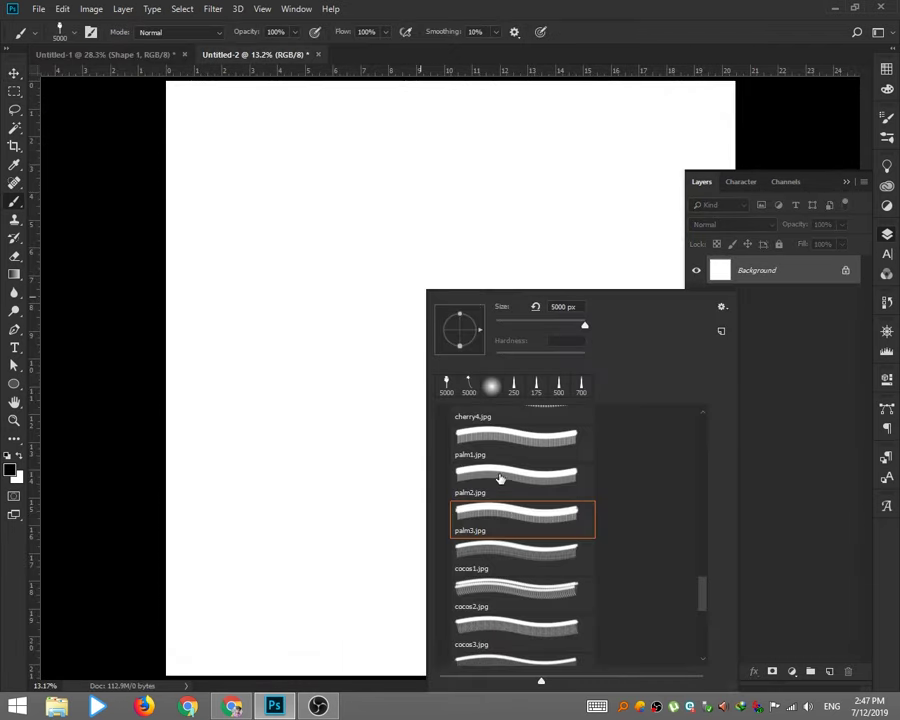
Enlarge the current palm brush, stamp it, and undo that stamp
key(Return)
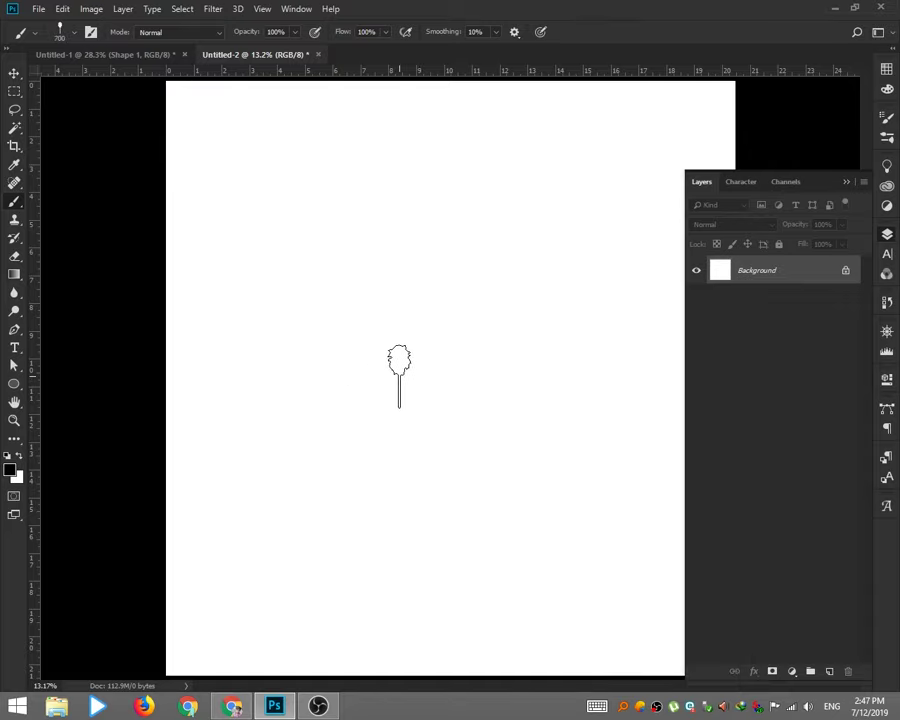
key(bracketright)
key(bracketright)
key(bracketright)
key(bracketright)
key(bracketright)
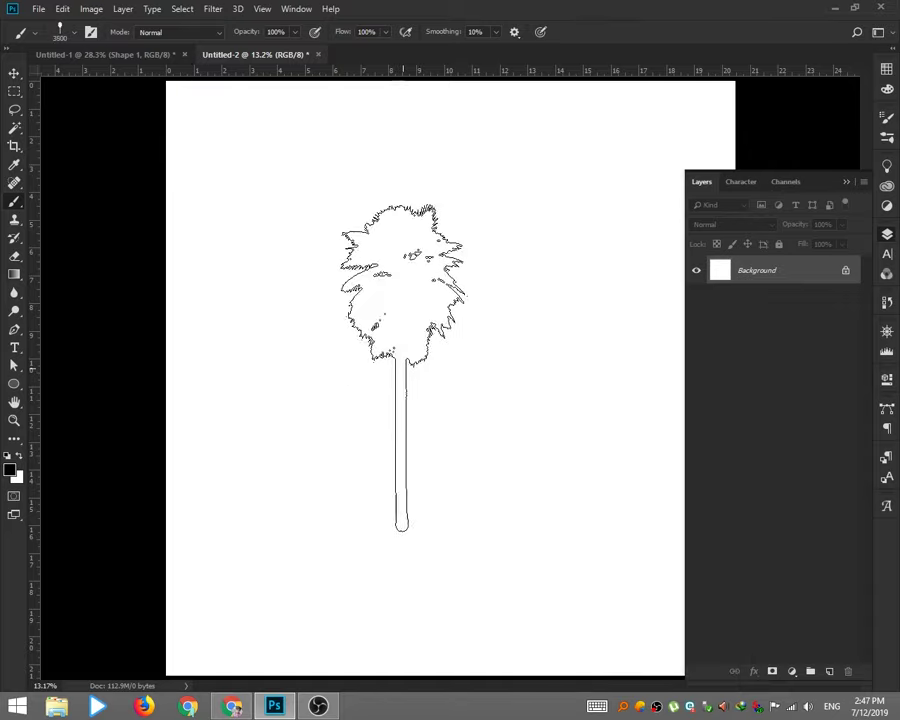
key(bracketright)
key(bracketright)
key(bracketright)
key(bracketright)
key(bracketright)
key(bracketright)
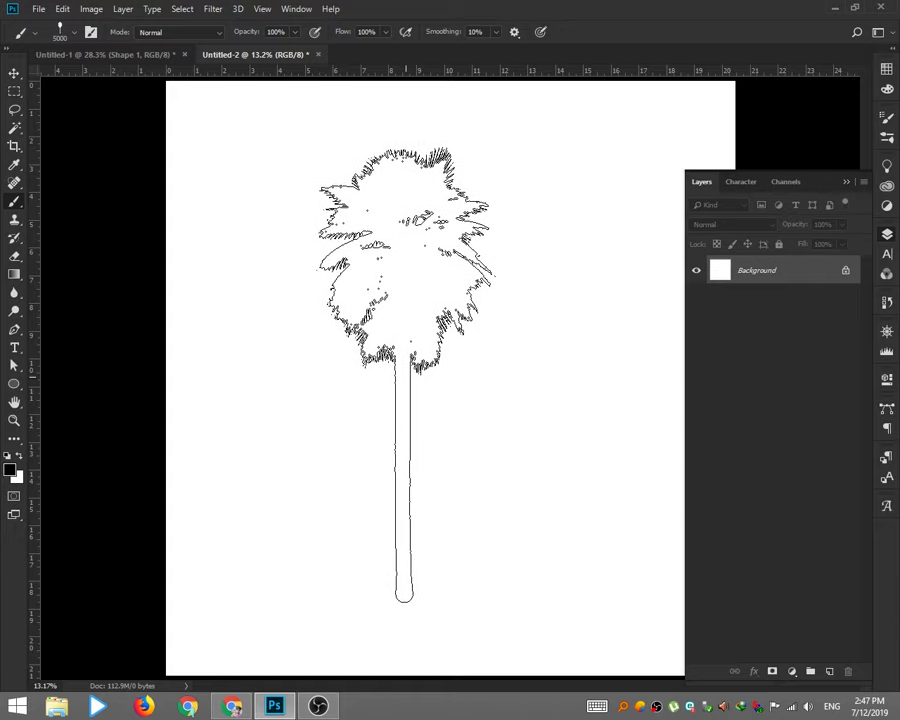
click(405, 372)
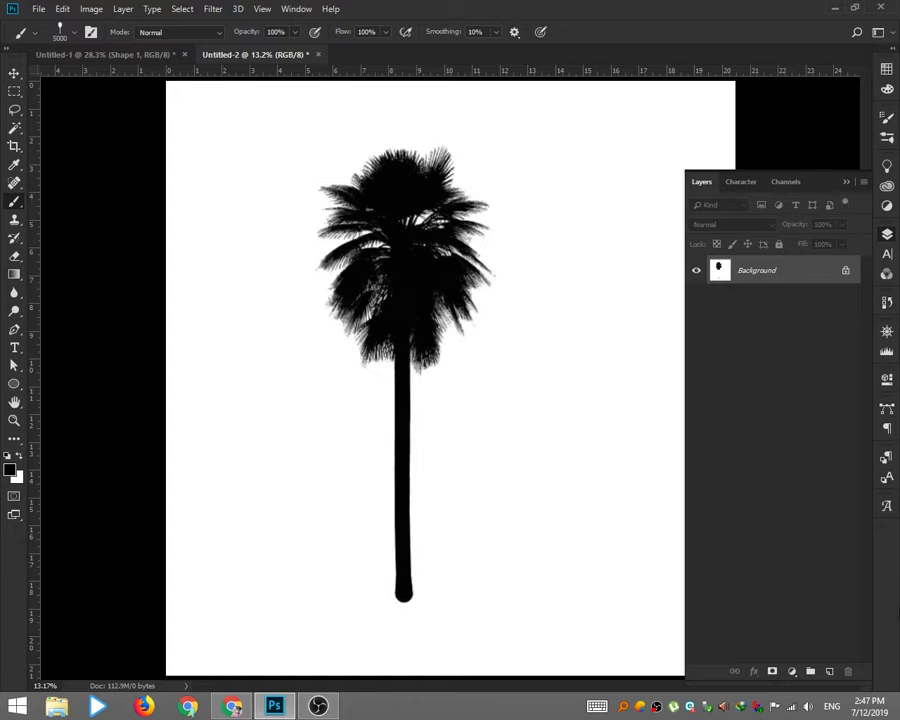
key(ctrl+z)
Choose the palm1 brush, enlarge it, and stamp a black palm at the canvas centre
right_click(448, 352)
click(493, 437)
key(Return)
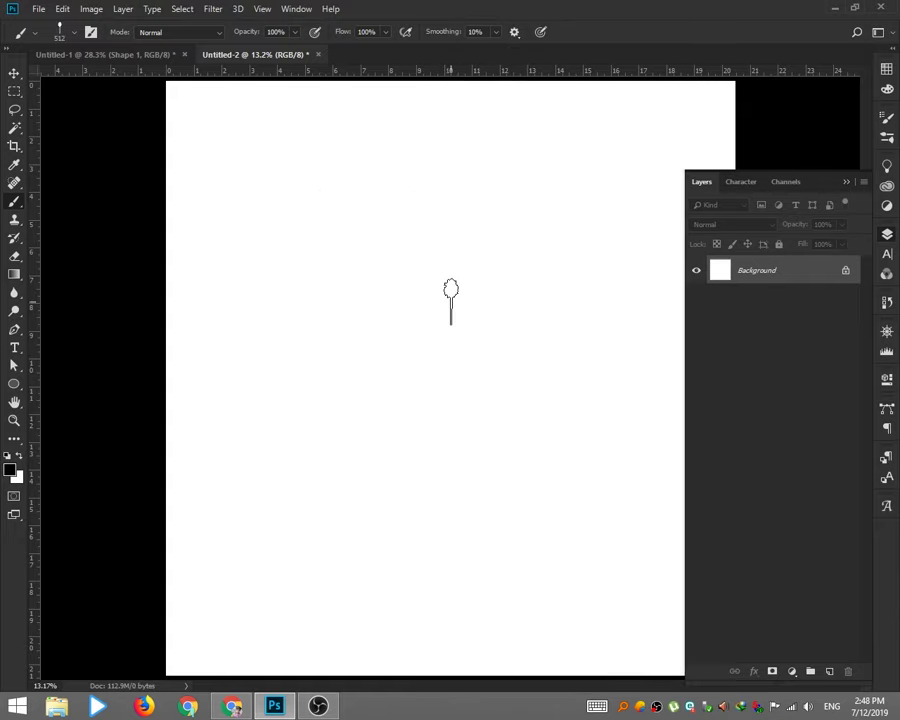
key(bracketright)
key(bracketright)
key(bracketright)
key(bracketright)
key(bracketright)
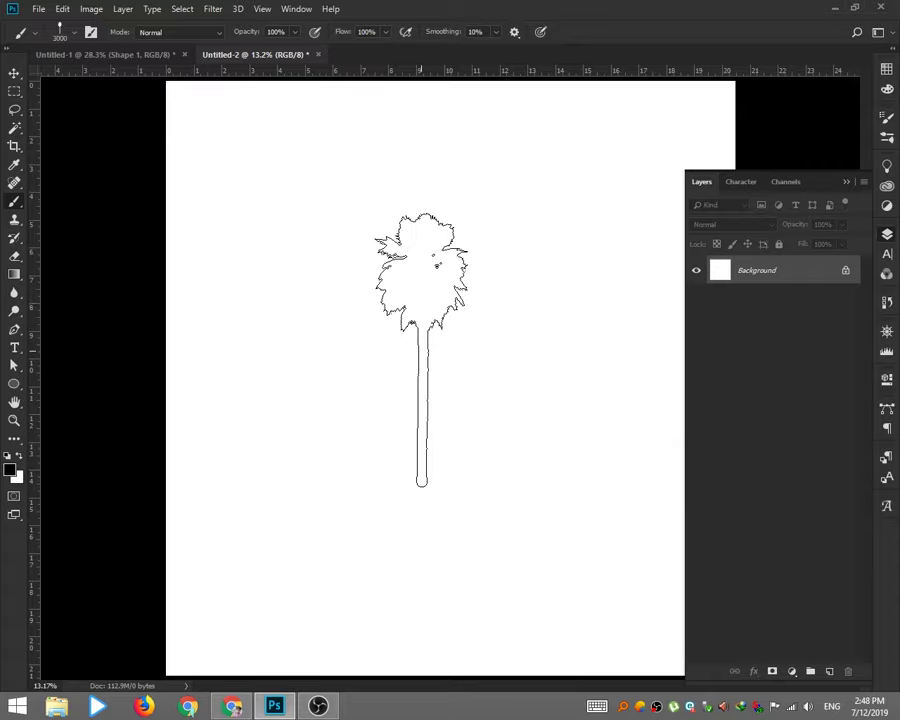
key(bracketright)
key(bracketright)
key(bracketright)
click(418, 372)
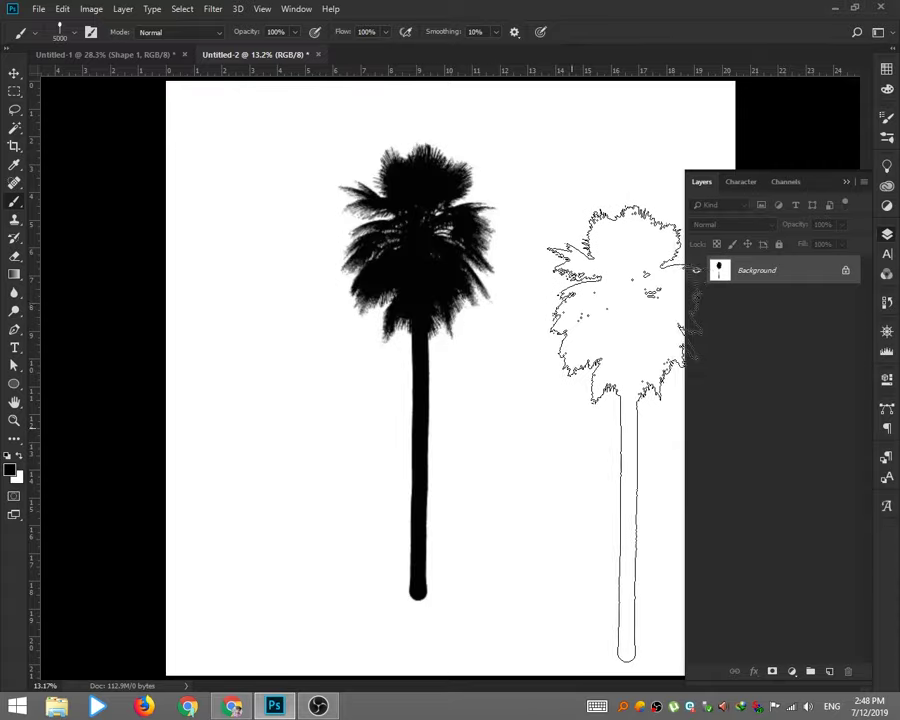
key(ctrl+plus)
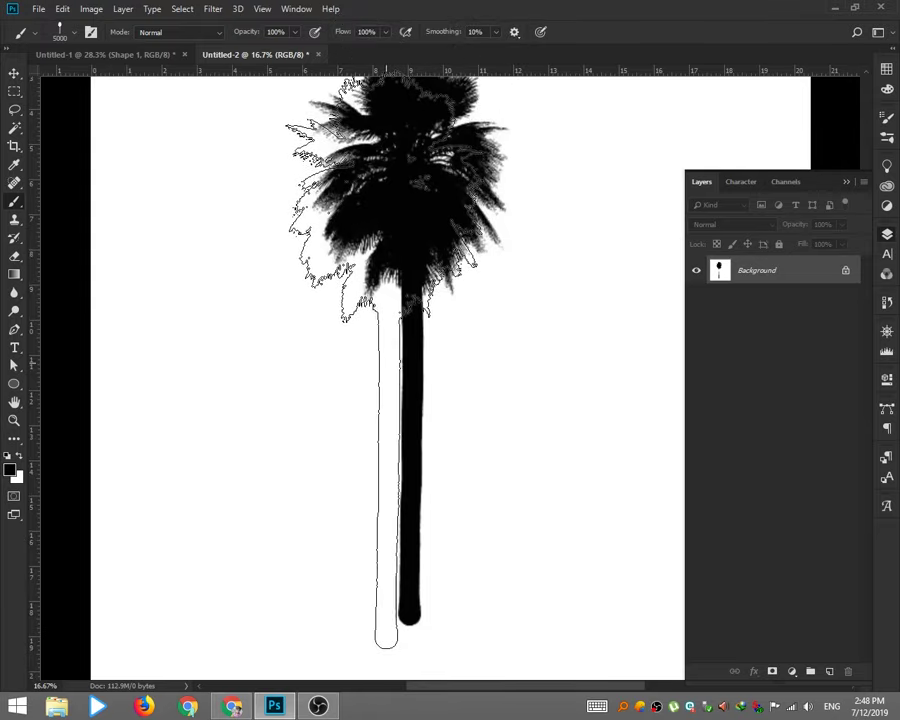
Begin a Pen shape tracing the palm trunk and curved lobes of the left leaves
key(p)
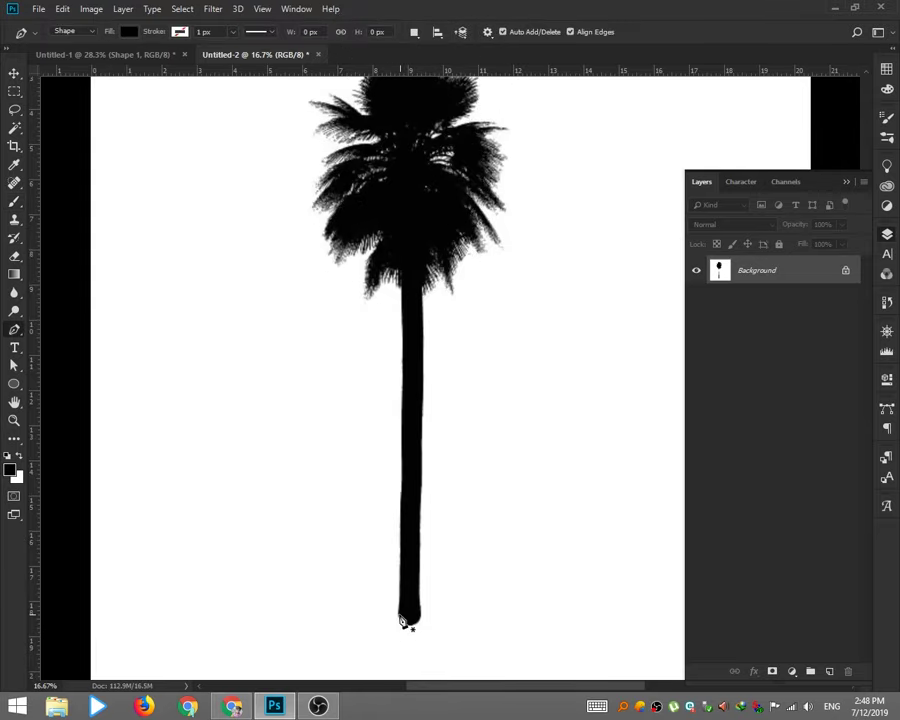
click(404, 622)
click(406, 310)
drag(330, 350, 260, 444)
click(230, 250)
click(288, 326)
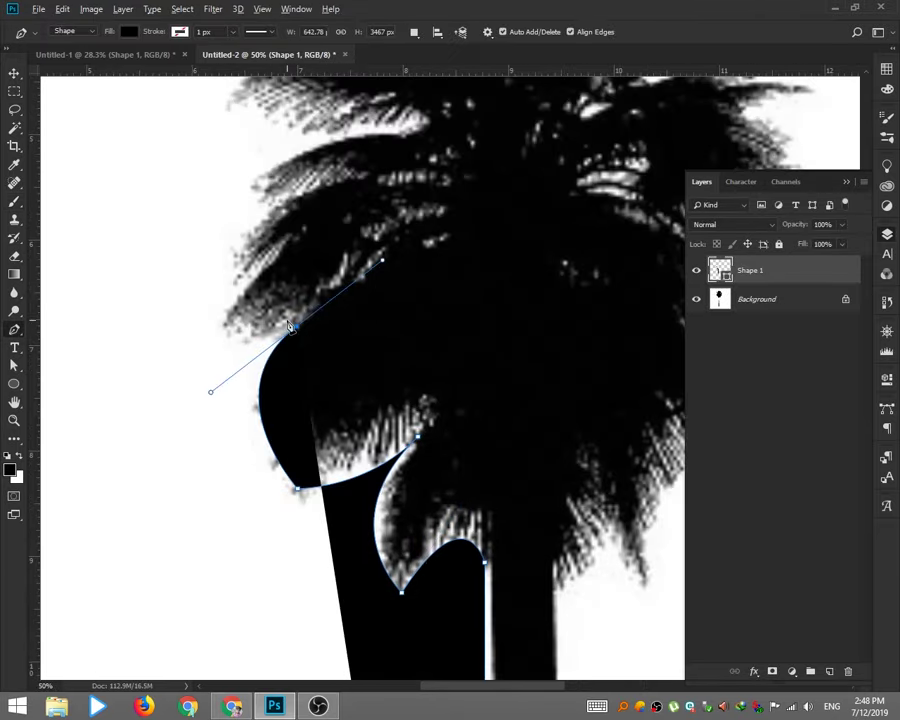
drag(240, 322, 294, 324)
drag(300, 190, 410, 160)
drag(437, 322, 640, 274)
mouse_move(480, 322)
mouse_down()
mouse_move(480, 307)
mouse_move(440, 260)
mouse_up()
mouse_move(275, 303)
mouse_down()
mouse_move(350, 340)
mouse_move(407, 345)
mouse_up()
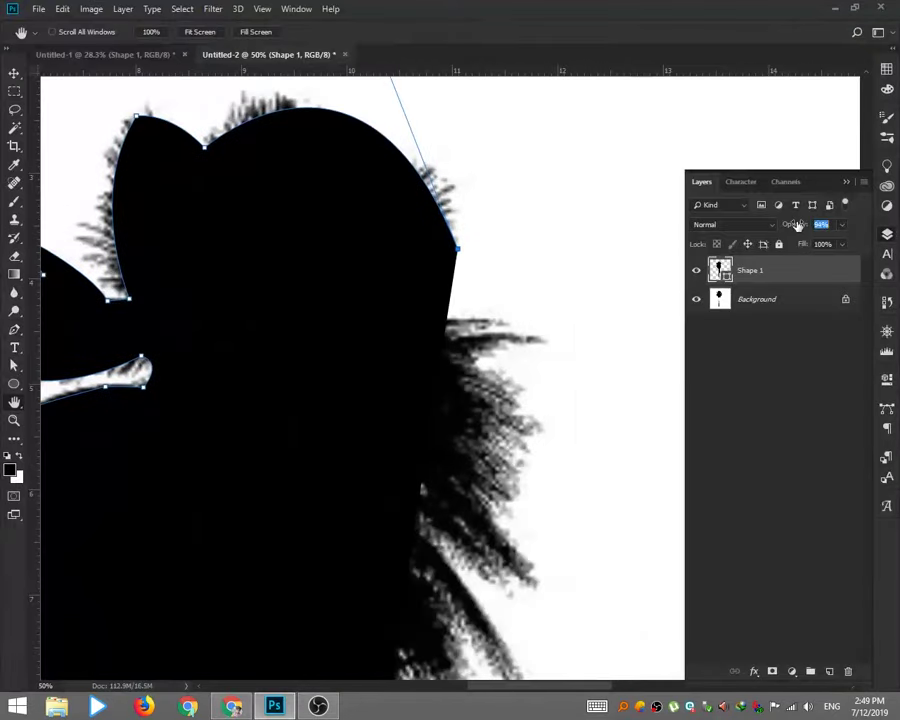
Continue the outline across the right leaves to a pointed tip and down the trunk
mouse_move(380, 320)
mouse_down()
mouse_move(430, 312)
mouse_move(511, 318)
mouse_move(591, 348)
mouse_up()
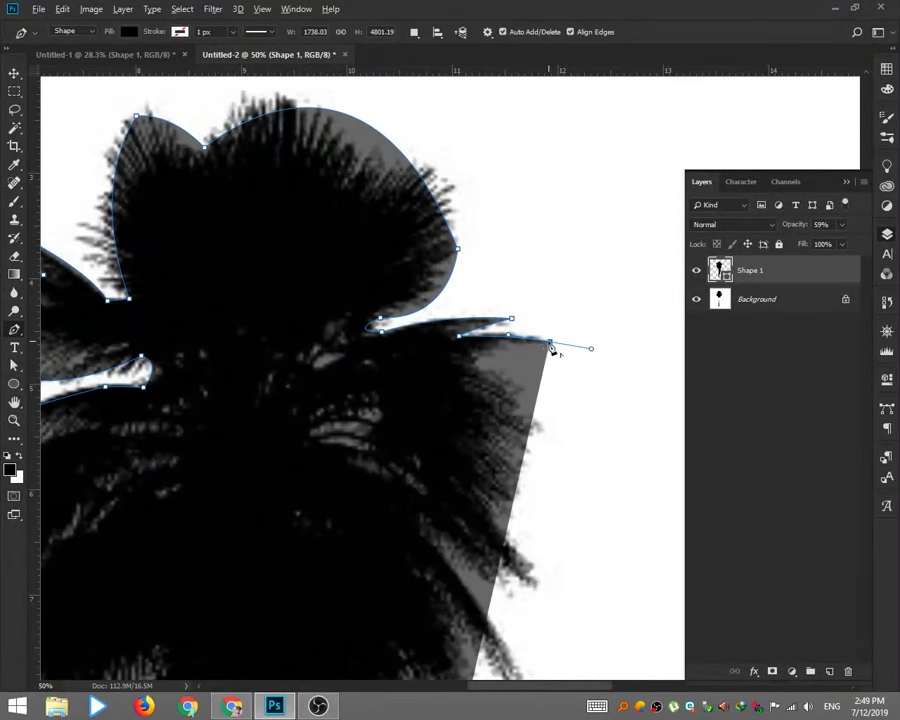
drag(539, 419, 530, 450)
drag(542, 578, 520, 600)
scroll(647, 538, down, 5)
click(430, 334)
drag(516, 462, 544, 513)
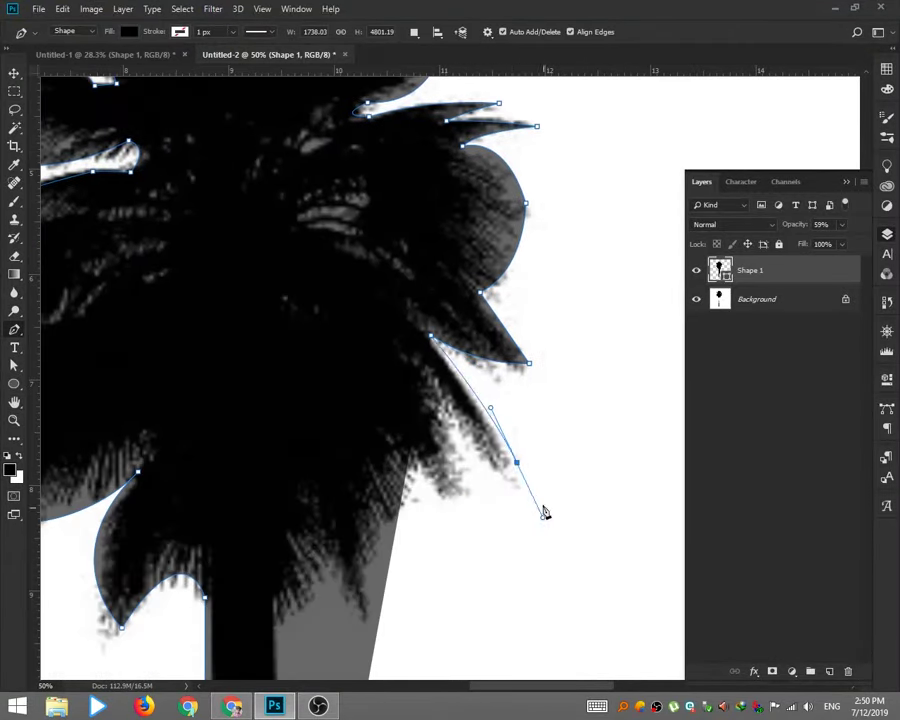
click(370, 610)
click(252, 622)
key(ctrl+minus)
drag(342, 600, 342, 394)
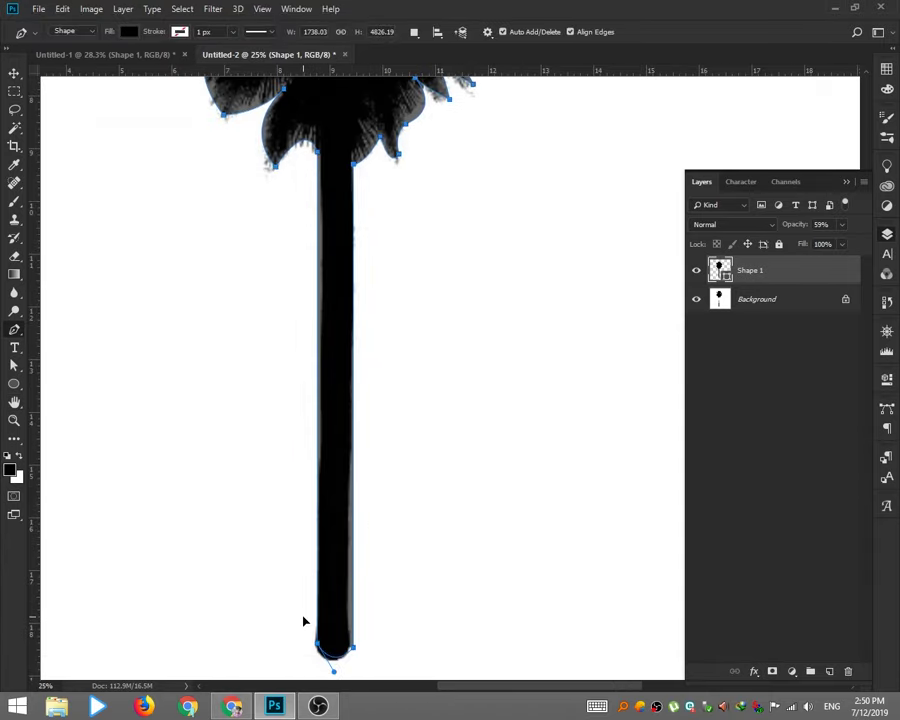
Set the traced shape to full opacity and hide the stamped background
click(14, 75)
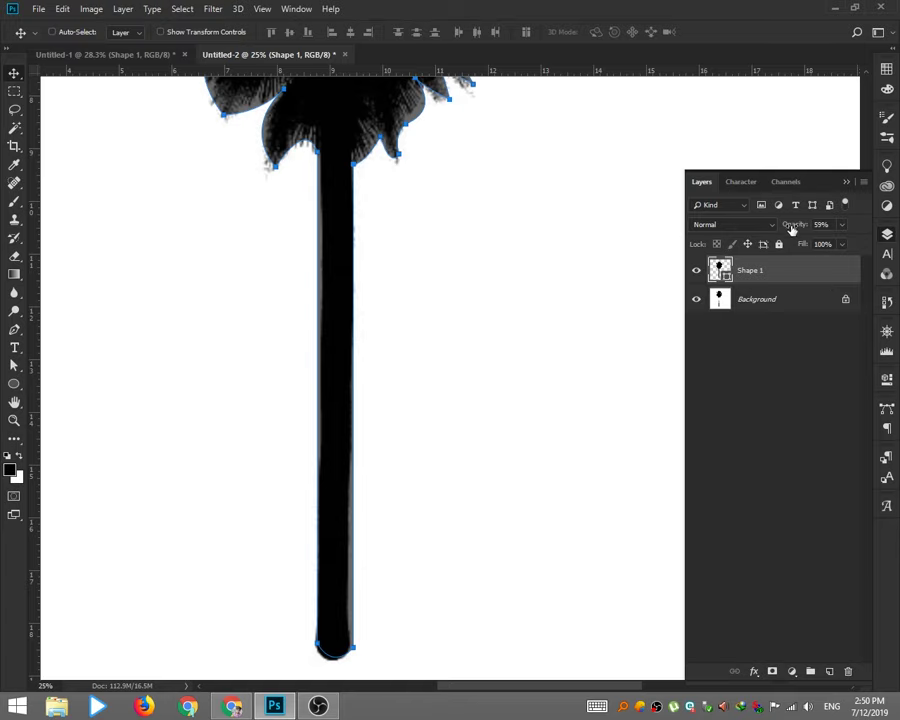
key(0)
key(ctrl+0)
click(696, 299)
Bring the traced palm into the landscape and scale it to about 23%
mouse_move(405, 220)
mouse_down()
mouse_move(196, 103)
mouse_move(270, 357)
mouse_up()
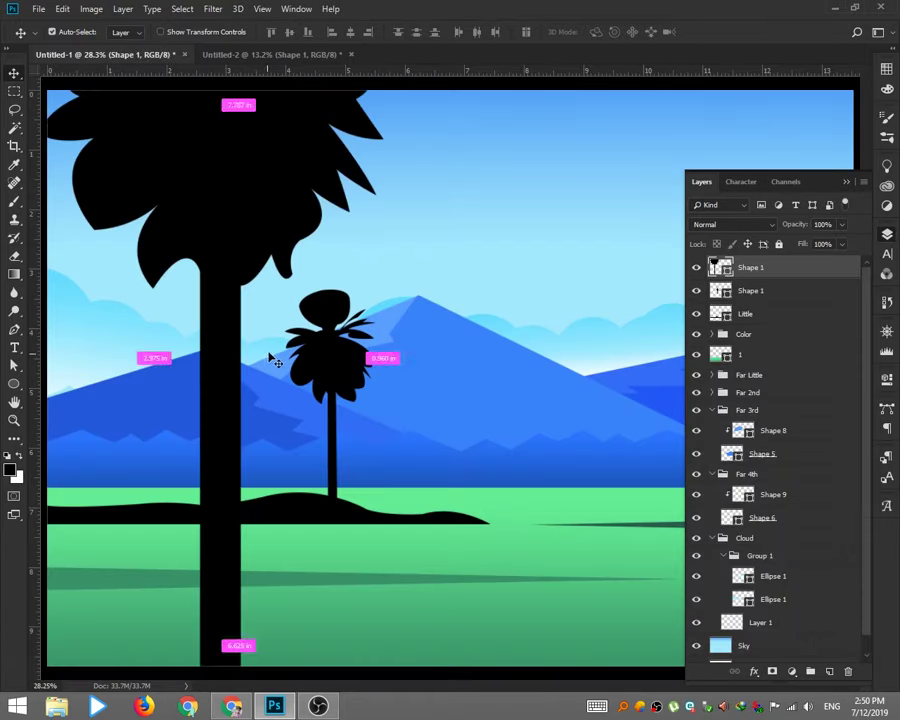
key(ctrl+t)
key(ctrl+0)
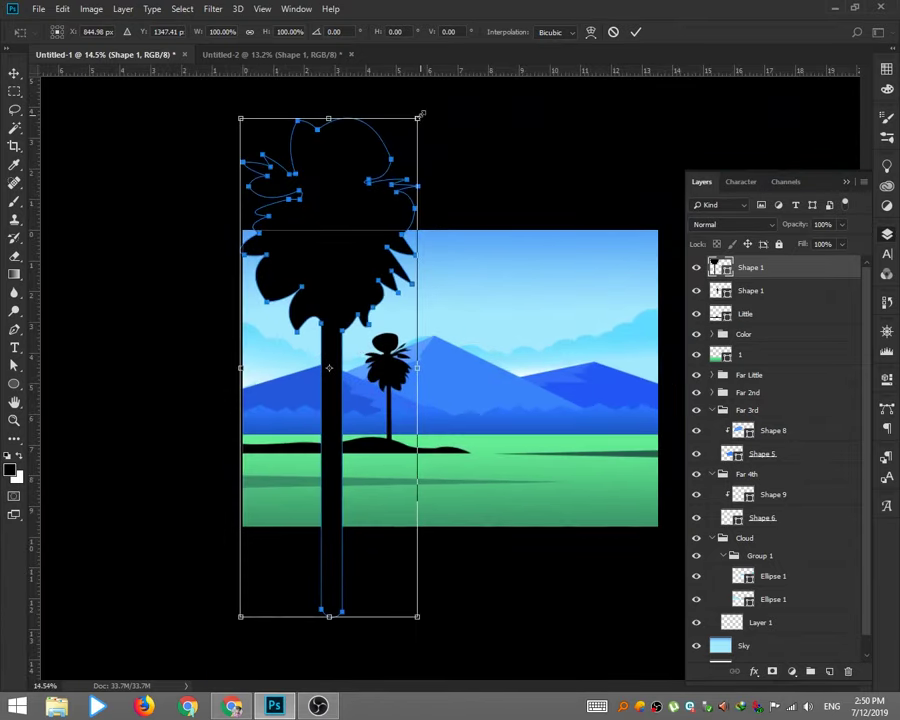
mouse_move(418, 117)
mouse_down()
mouse_move(350, 311)
mouse_move(319, 367)
mouse_up()
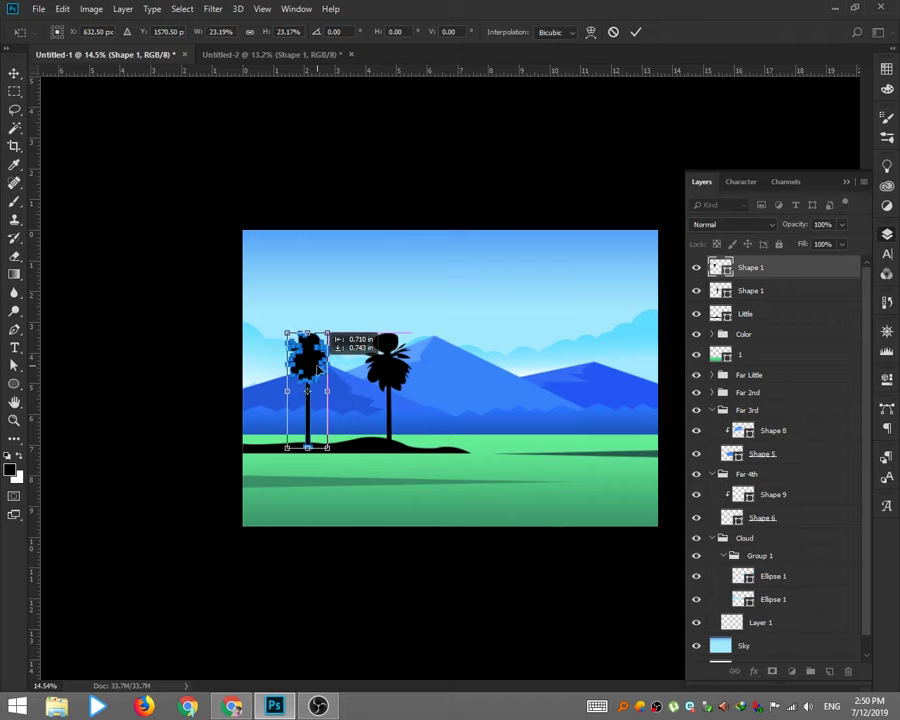
key(Return)
Alt-drag a duplicate palm and shrink it to sit beside the first
key(ctrl+0)
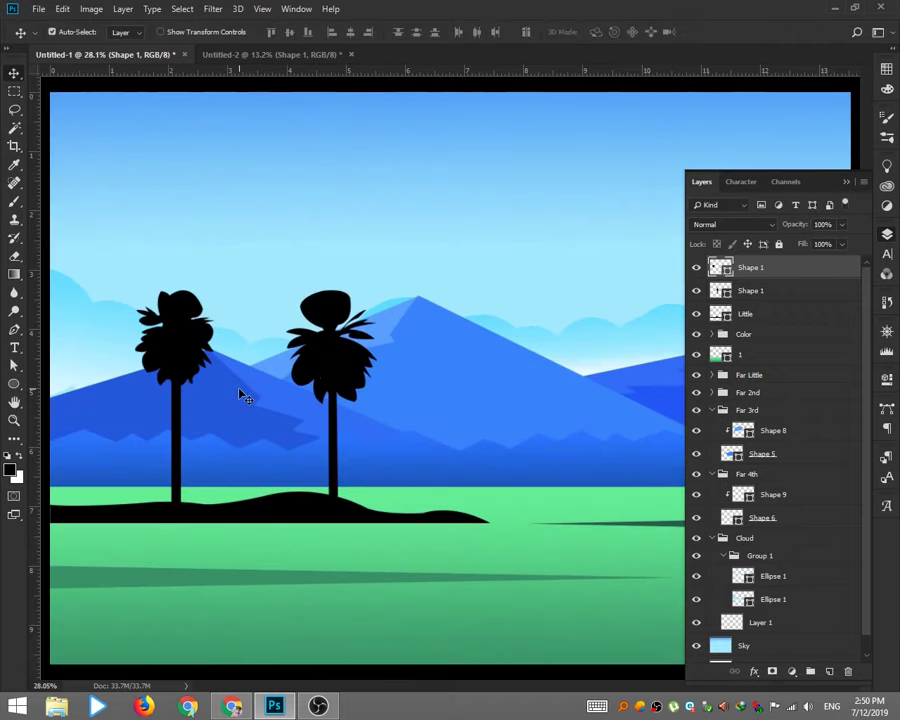
mouse_move(212, 312)
alt+mouse_down()
mouse_move(298, 322)
mouse_move(282, 390)
mouse_move(225, 383)
mouse_move(200, 395)
mouse_move(221, 403)
alt+mouse_up()
key(ctrl+t)
key(Return)
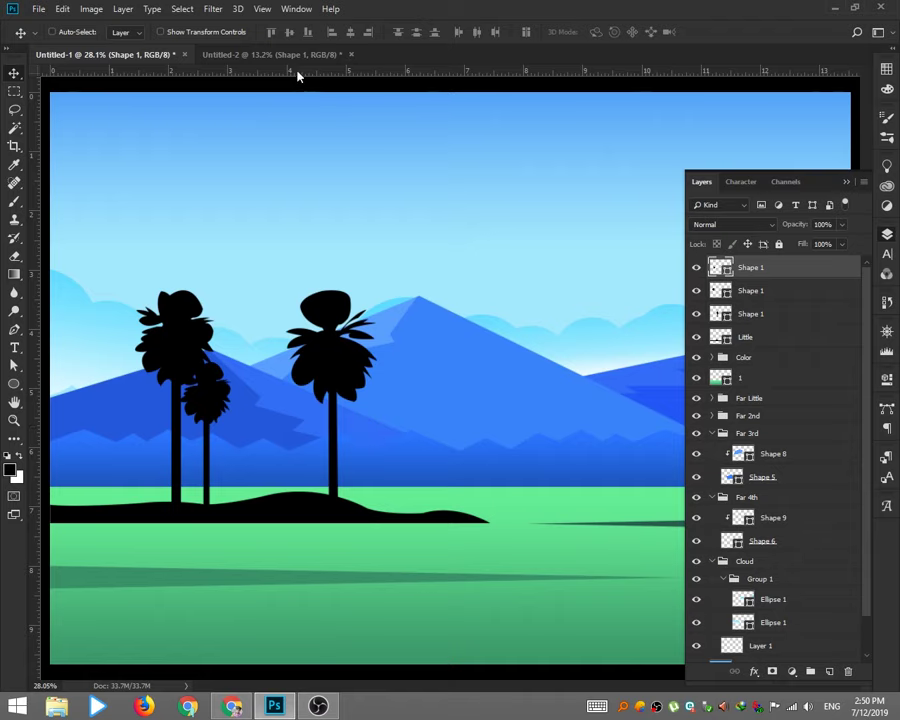
Close Untitled-2 without saving and paint dark speckled grain along the bottom grass
click(349, 55)
key(n)
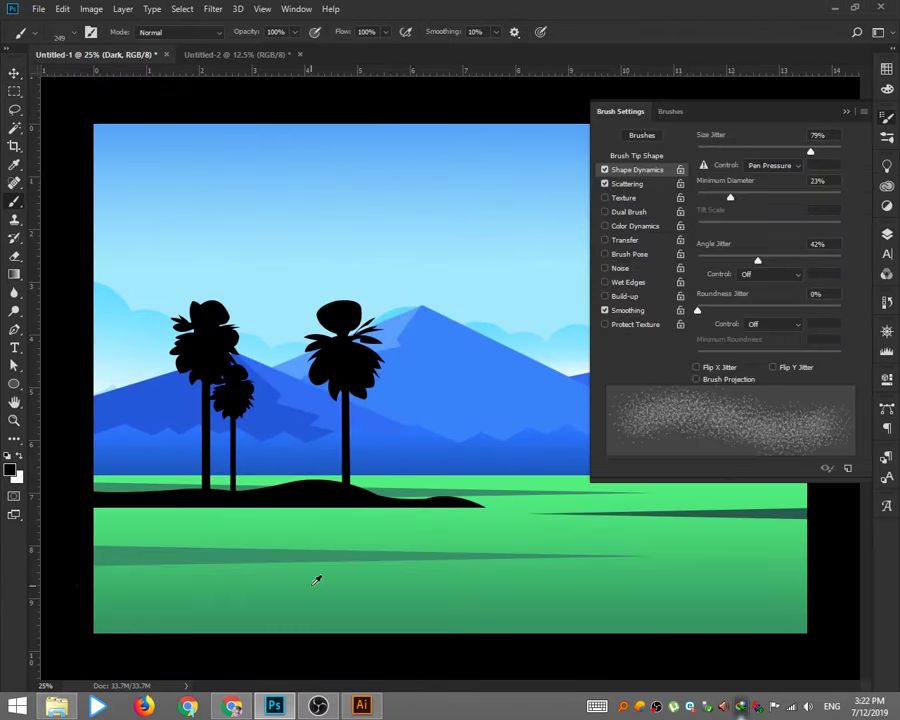
key(bracketright)
key(bracketright)
key(bracketright)
key(bracketleft)
key(bracketleft)
key(bracketleft)
drag(100, 610, 410, 620)
drag(155, 640, 600, 620)
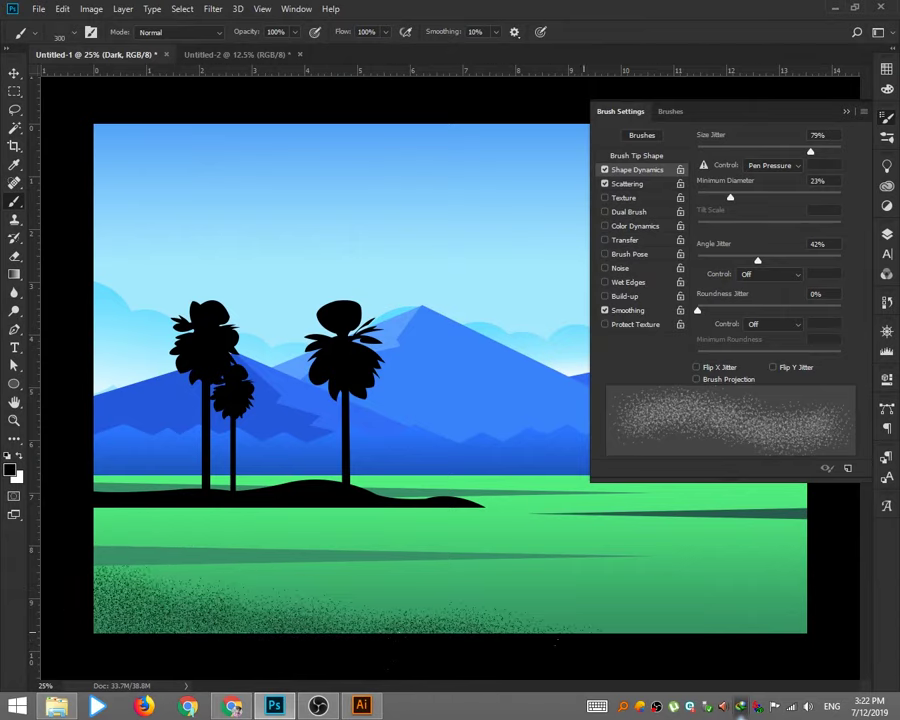
Enlarge the brush to 700, add lower-left speckles, and select the Far 2nd group
key(bracketright)
key(bracketright)
key(bracketright)
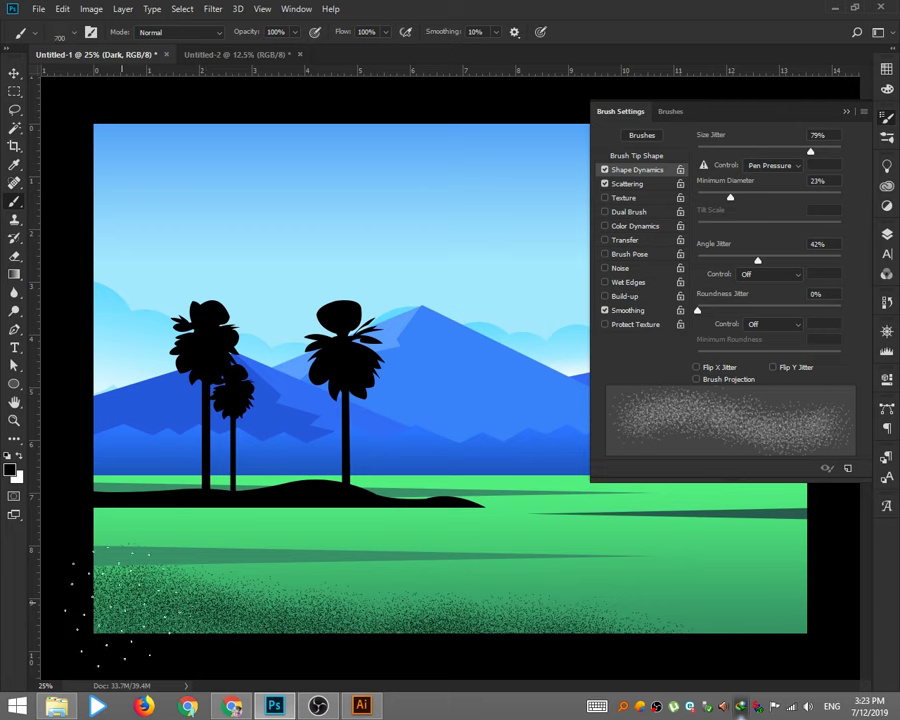
drag(150, 610, 240, 615)
click(886, 233)
click(751, 388)
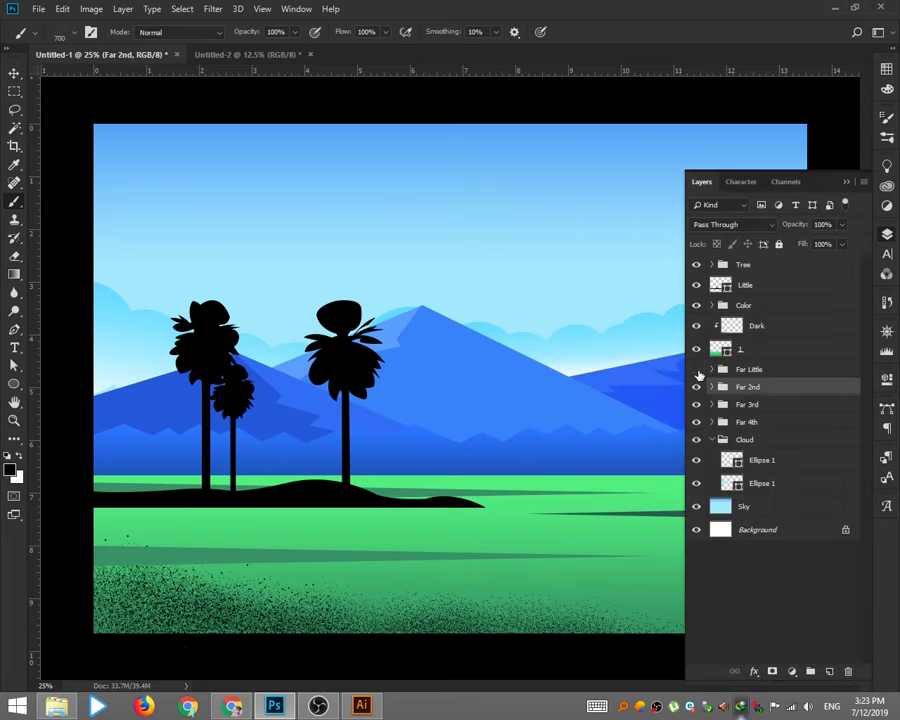
Add a layer named Dark and sample the mountain blue as the brush colour
click(711, 386)
click(711, 369)
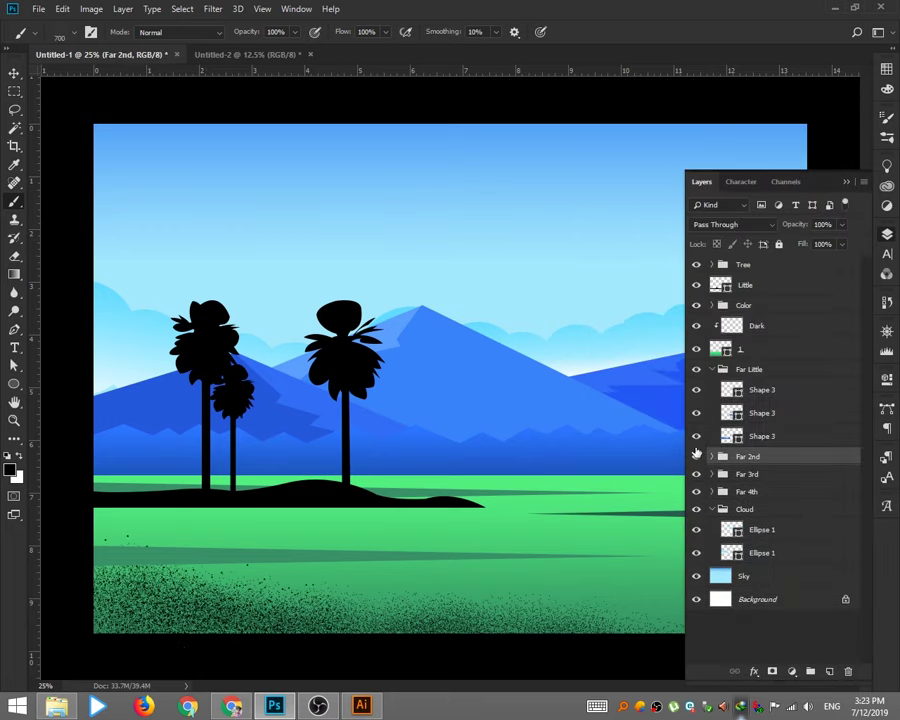
click(829, 671)
double_click(750, 372)
text(Dark)
key(Return)
key(i)
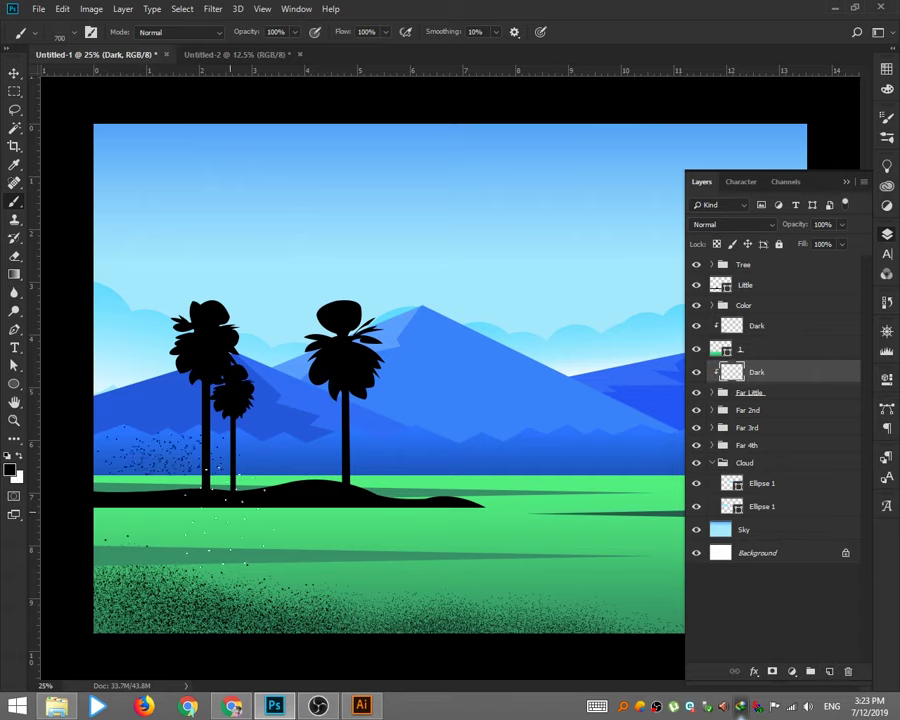
click(10, 470)
click(214, 370)
key(Return)
key(b)
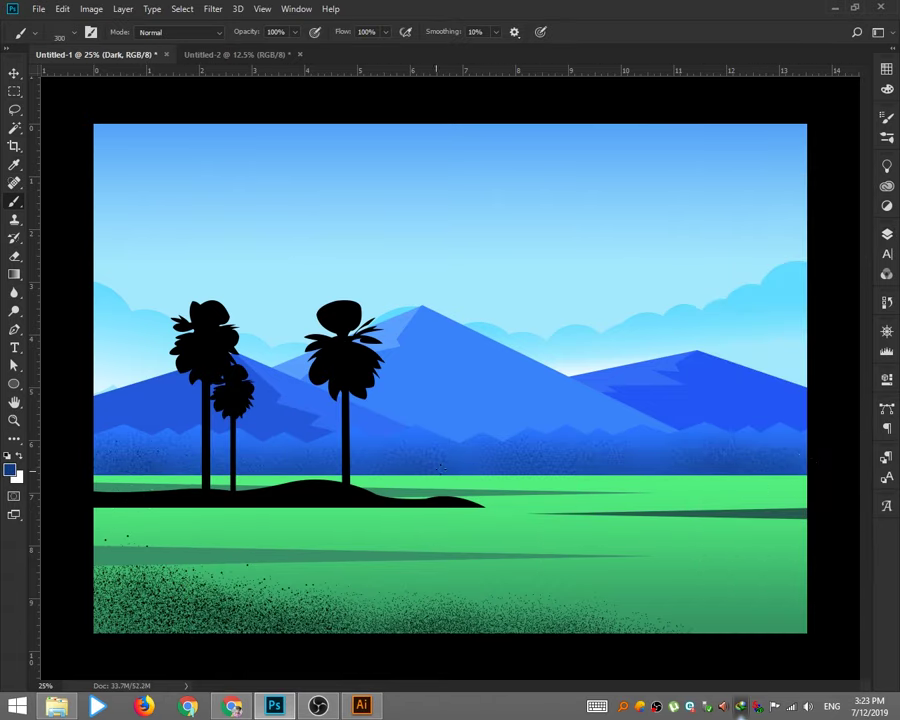
Add a clipped Dark layer above the field and paint green speckles over the lower-left grass
key(F7)
key(ctrl+shift+alt+n)
double_click(757, 325)
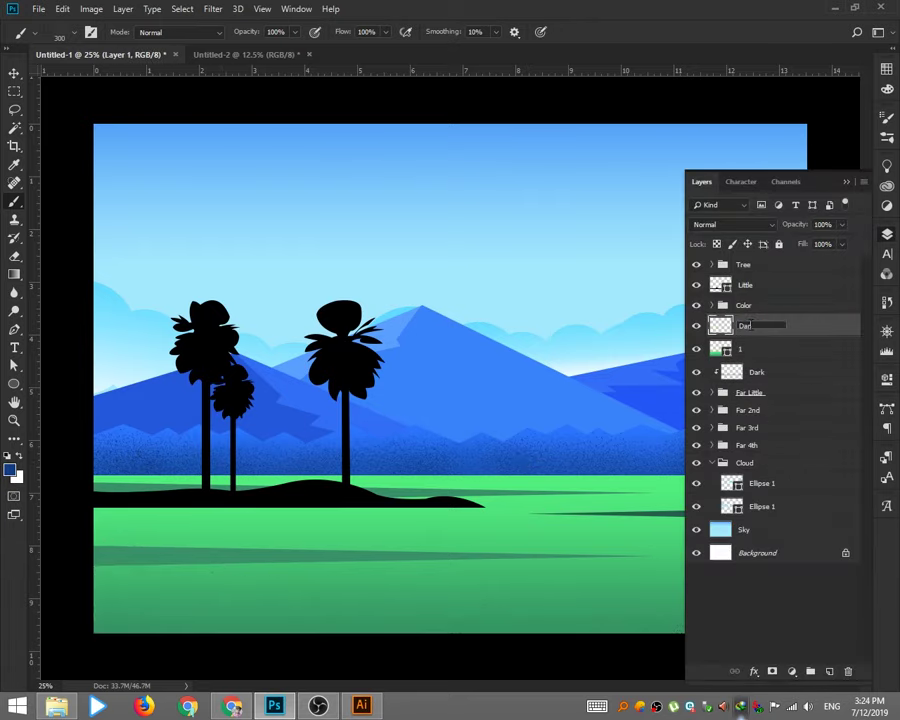
text(Dark)
key(Return)
alt+click(96, 570)
drag(100, 580, 170, 648)
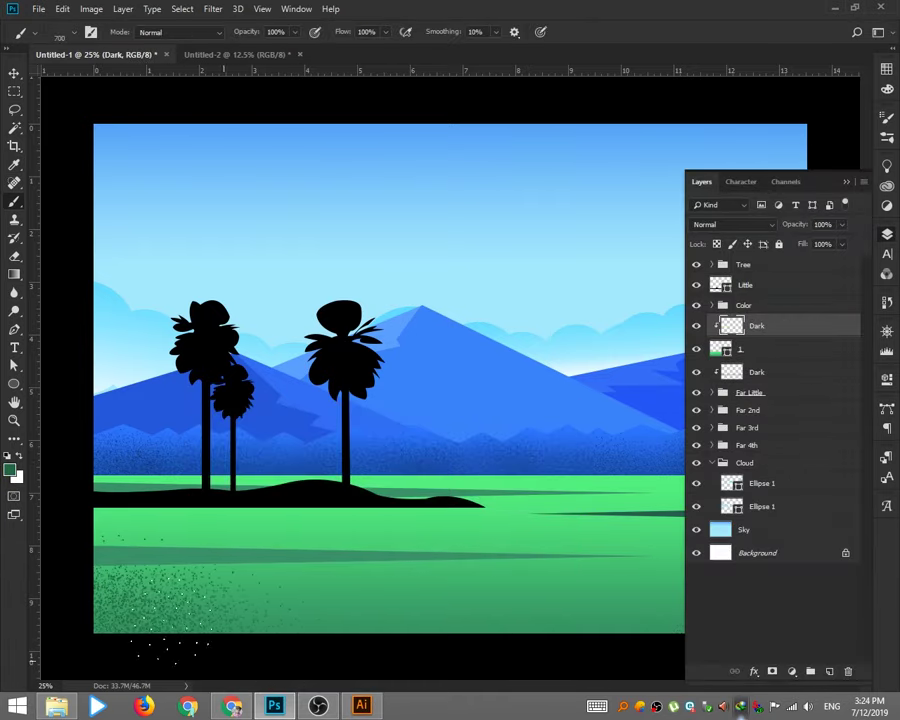
key(ctrl+minus)
key(ctrl+minus)
key(ctrl+0)
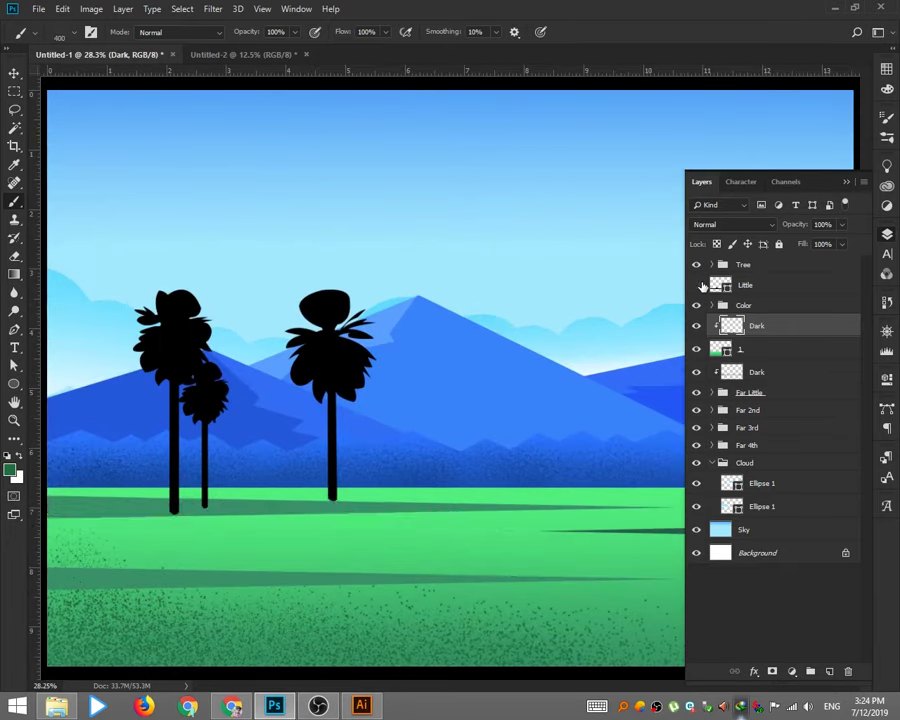
Add a clipped Dark layer inside the Color group and set its paint colour
click(714, 306)
click(775, 372)
key(ctrl+shift+alt+n)
double_click(775, 372)
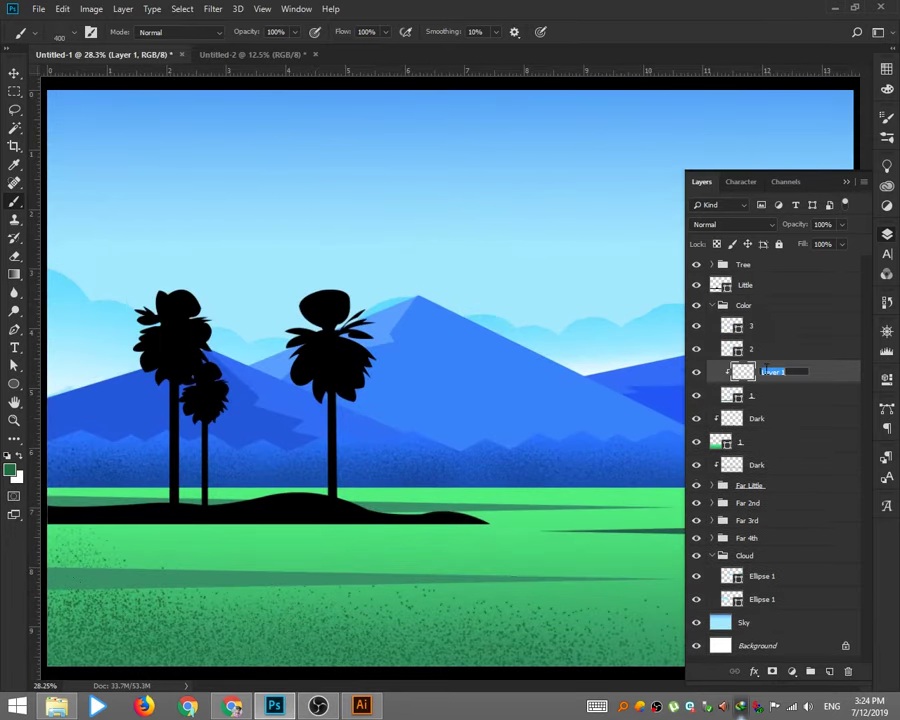
text(Dark)
click(10, 470)
key(Return)
key(b)
Add a Dark layer above layer 2 with a dark green paint colour
click(790, 348)
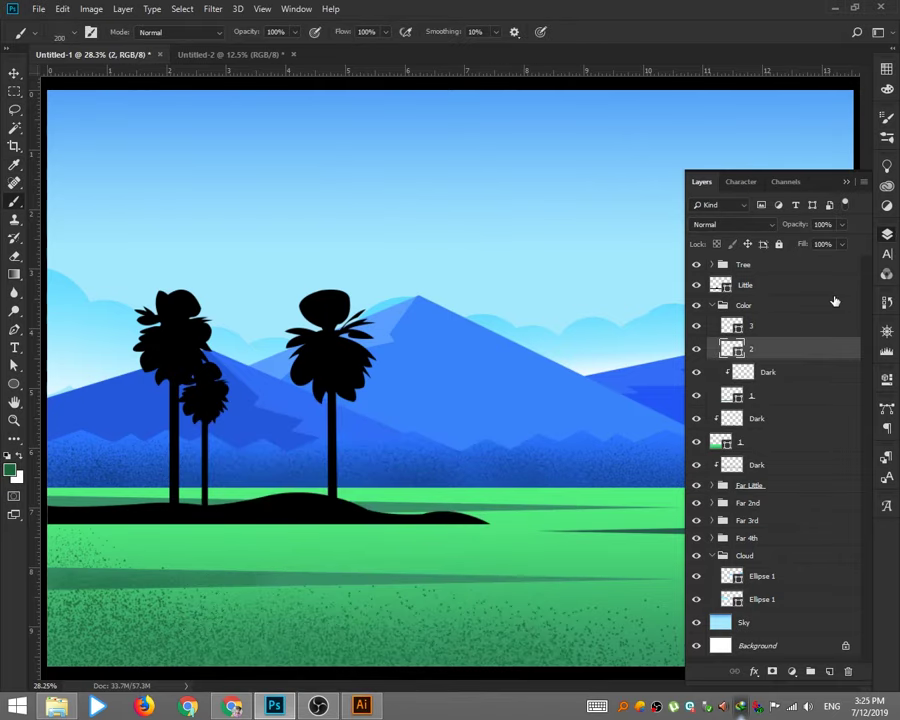
click(828, 671)
double_click(766, 348)
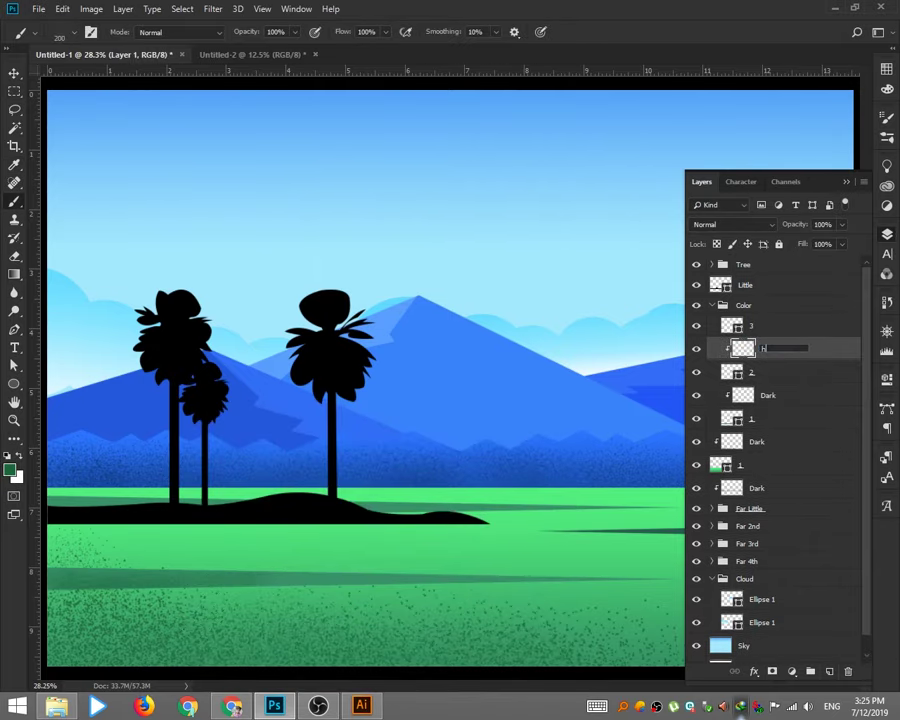
key(Return)
drag(534, 420, 219, 425)
click(10, 469)
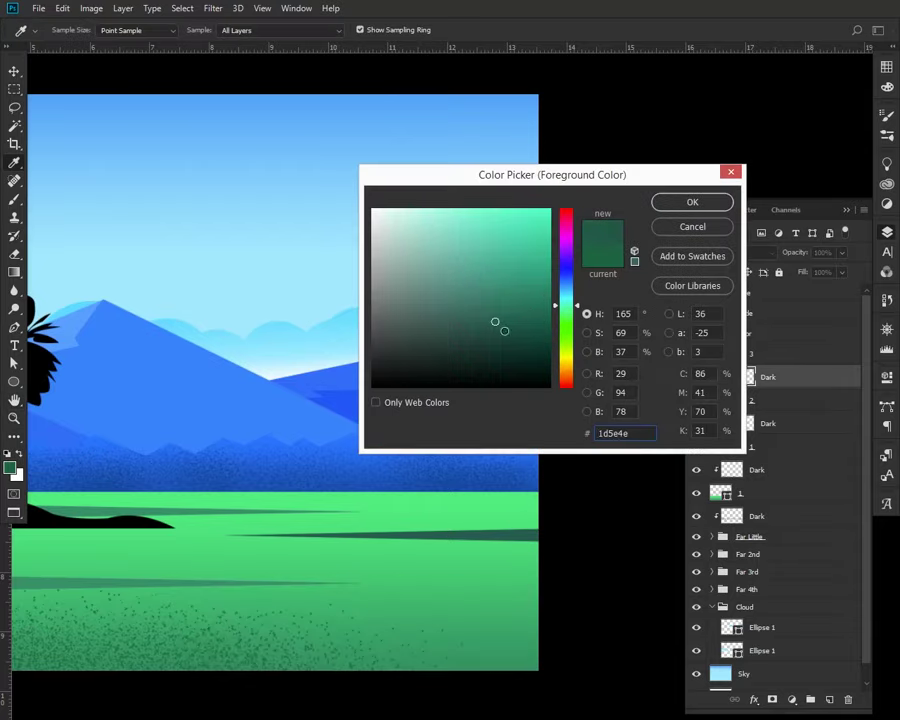
key(Return)
drag(360, 560, 508, 576)
Add a clipped Dark layer above Sky with blue paint and a larger brush
click(711, 333)
click(790, 552)
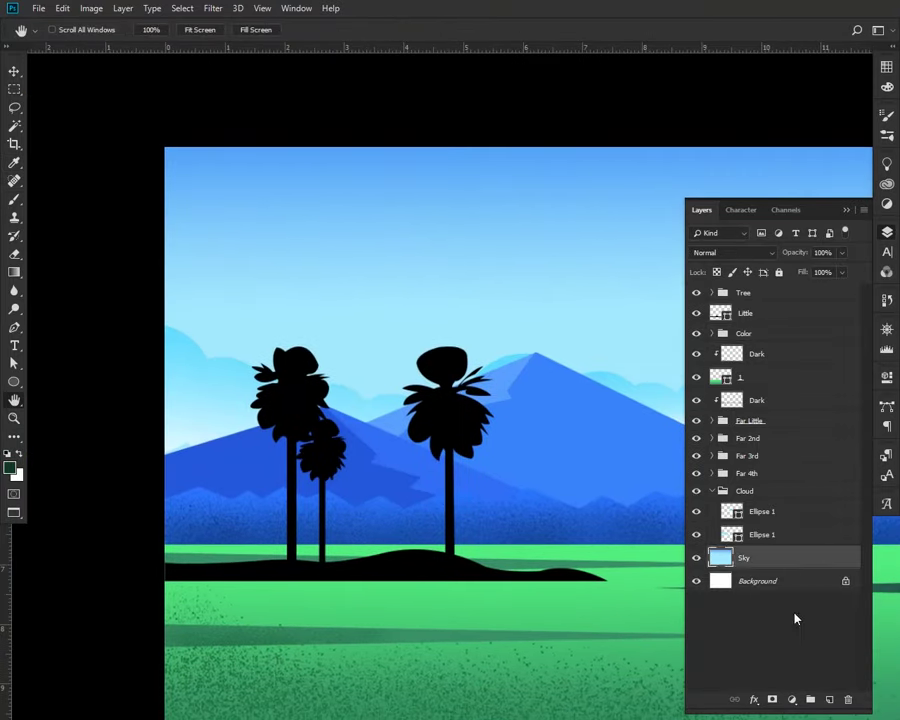
key(ctrl+shift+alt+n)
double_click(766, 557)
text(Dark)
key(Return)
click(10, 469)
key(Return)
drag(234, 176, 110, 119)
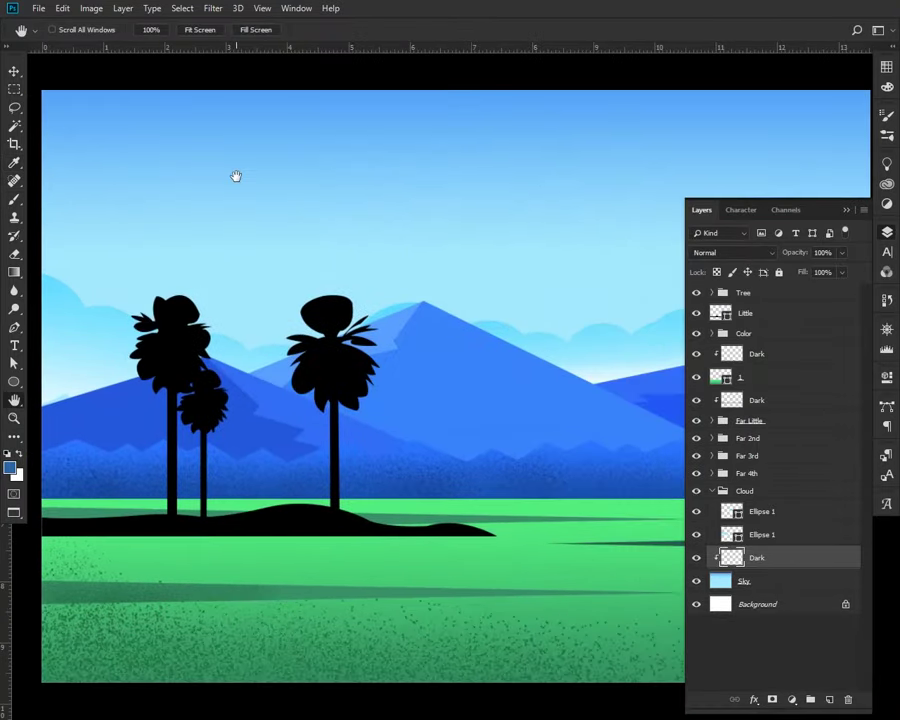
key(b)
key(bracketright)
key(bracketright)
key(bracketright)
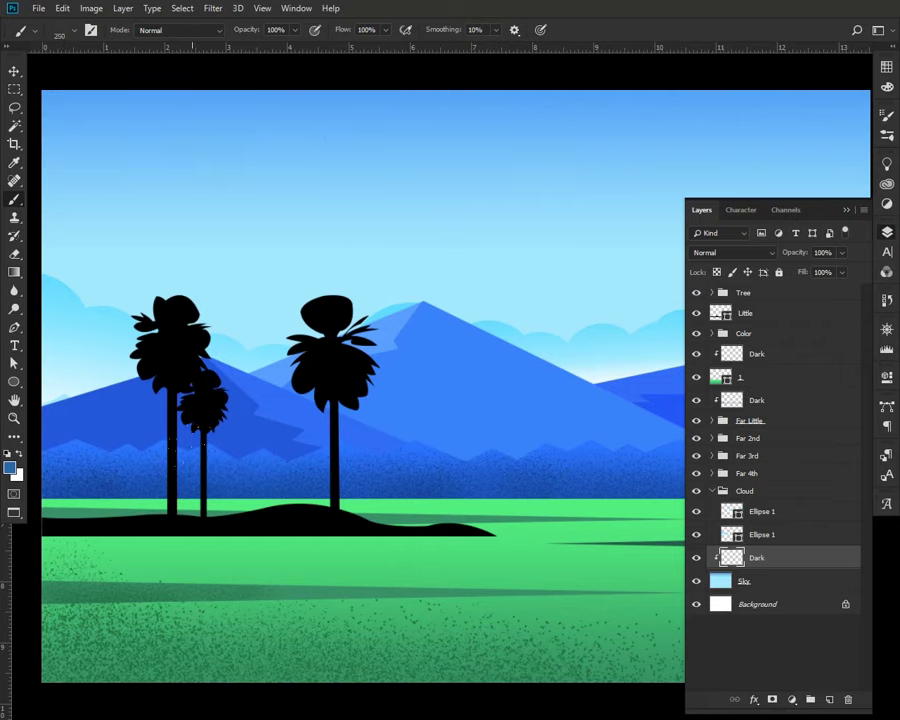
Place clipped Dark layers above the Far 2nd, Far 3rd and Far 4th groups
mouse_move(757, 557)
mouse_down()
mouse_move(695, 434)
mouse_move(779, 437)
mouse_up()
click(746, 493)
click(829, 699)
key(bracketleft)
key(bracketleft)
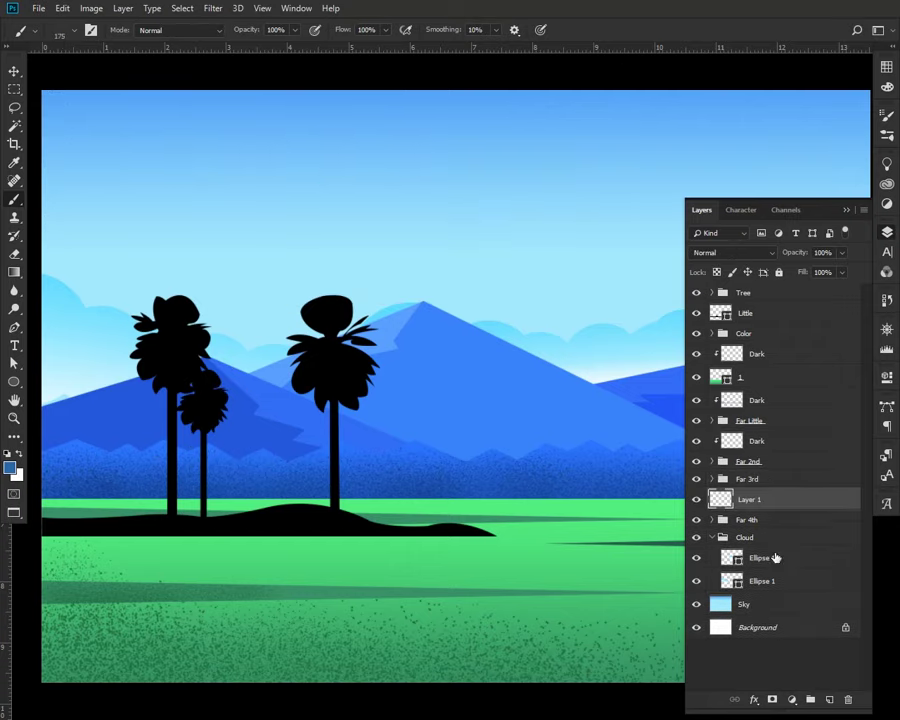
drag(775, 557, 769, 508)
double_click(762, 522)
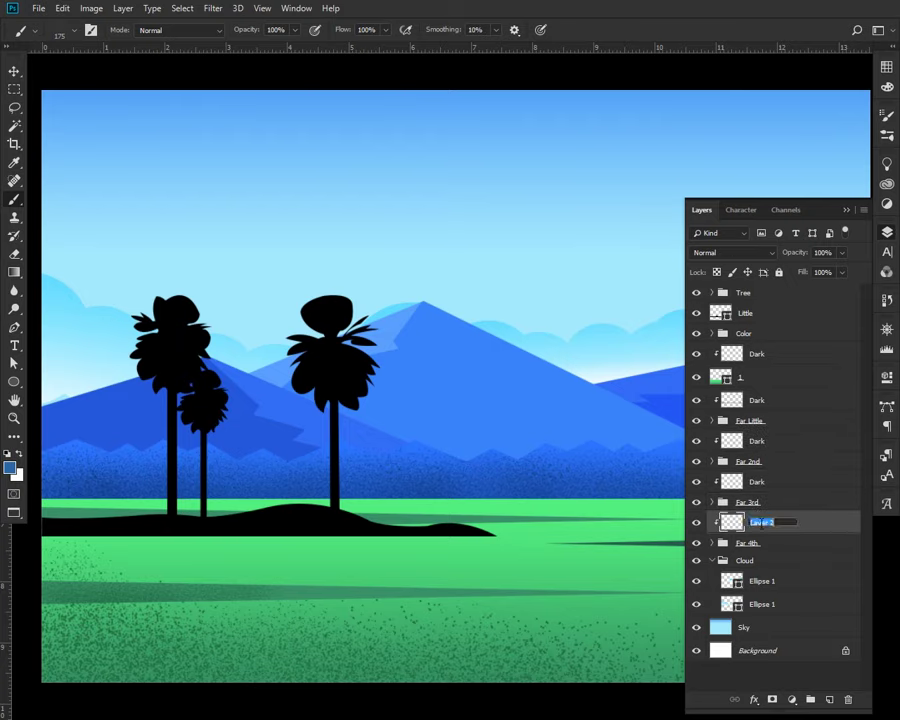
text(Dark)
key(Return)
Paint dark blue grain on the mountain slopes, including the central peak
click(759, 441)
click(10, 467)
key(Return)
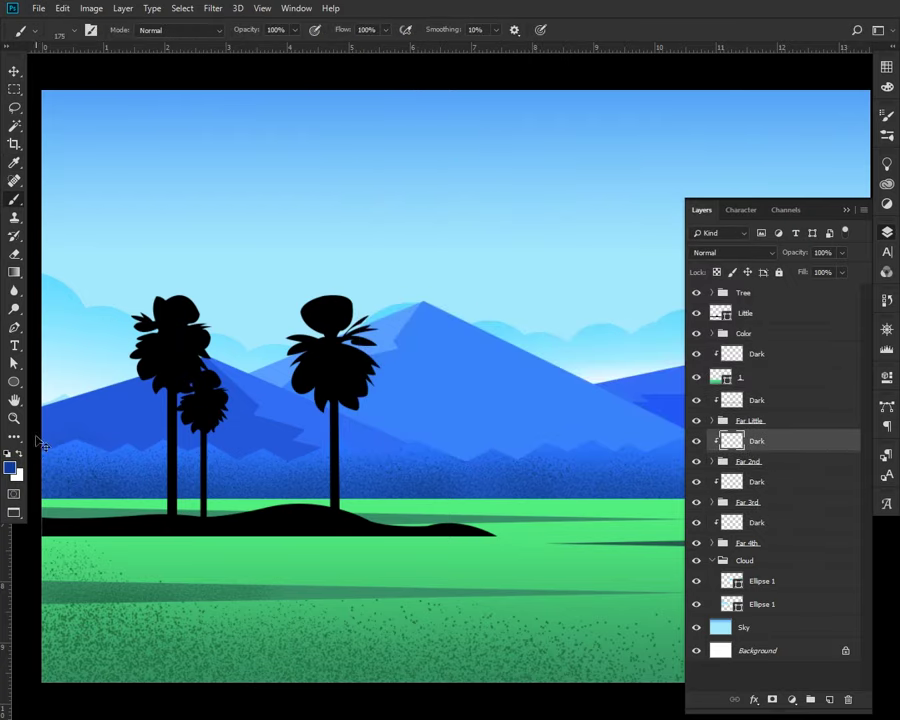
click(757, 482)
click(10, 467)
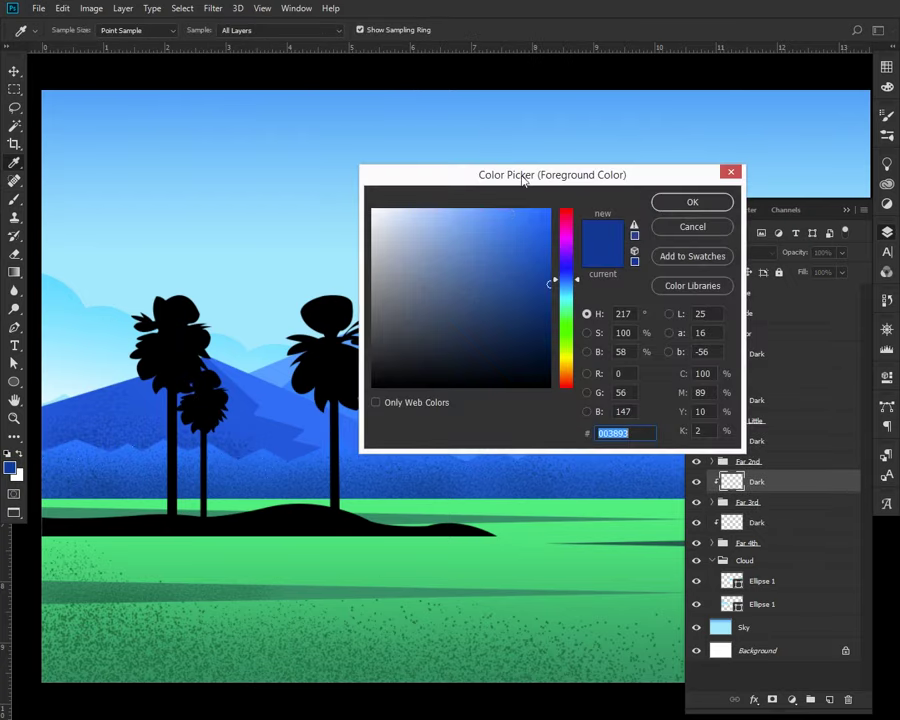
key(Return)
drag(605, 415, 670, 445)
drag(590, 390, 563, 443)
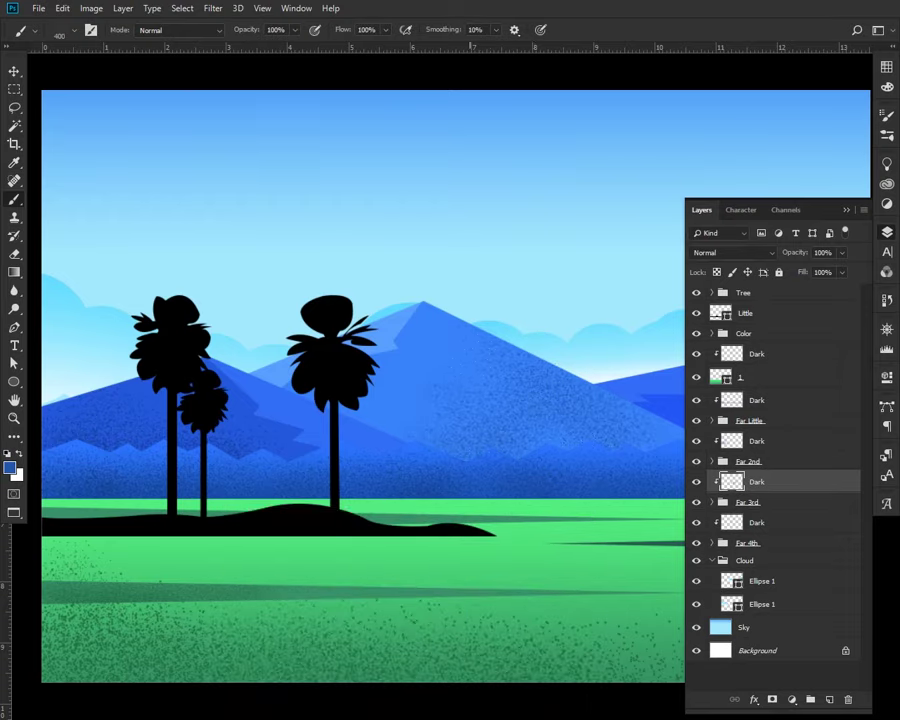
drag(627, 460, 238, 460)
Set dark blue on the Far 4th Dark layer and erase excess grain on the topmost Dark layer
click(757, 522)
click(10, 467)
key(Return)
key(v)
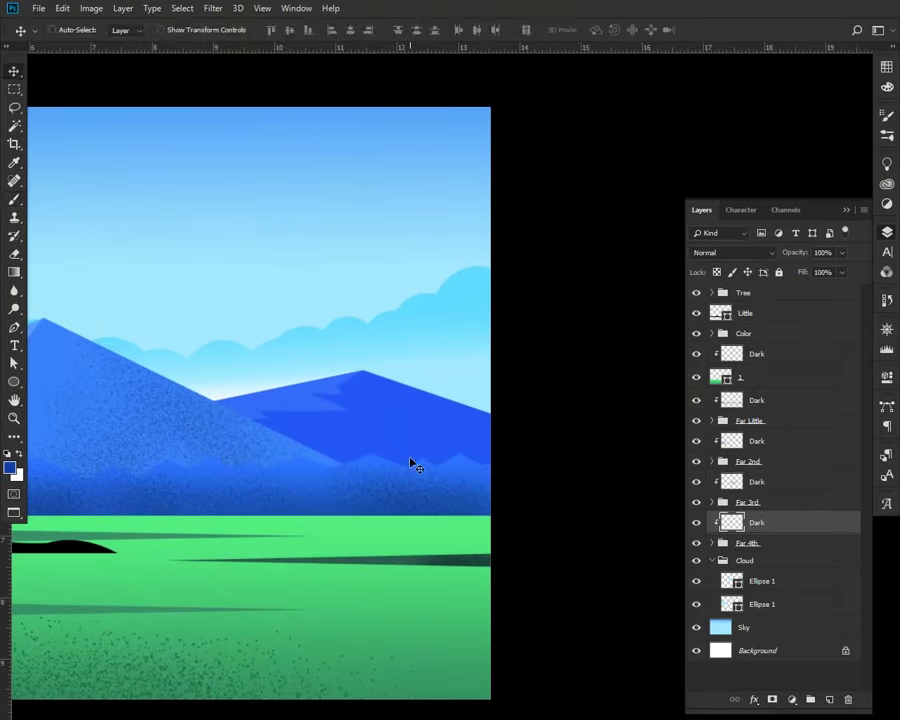
key(b)
key(ctrl+0)
key(e)
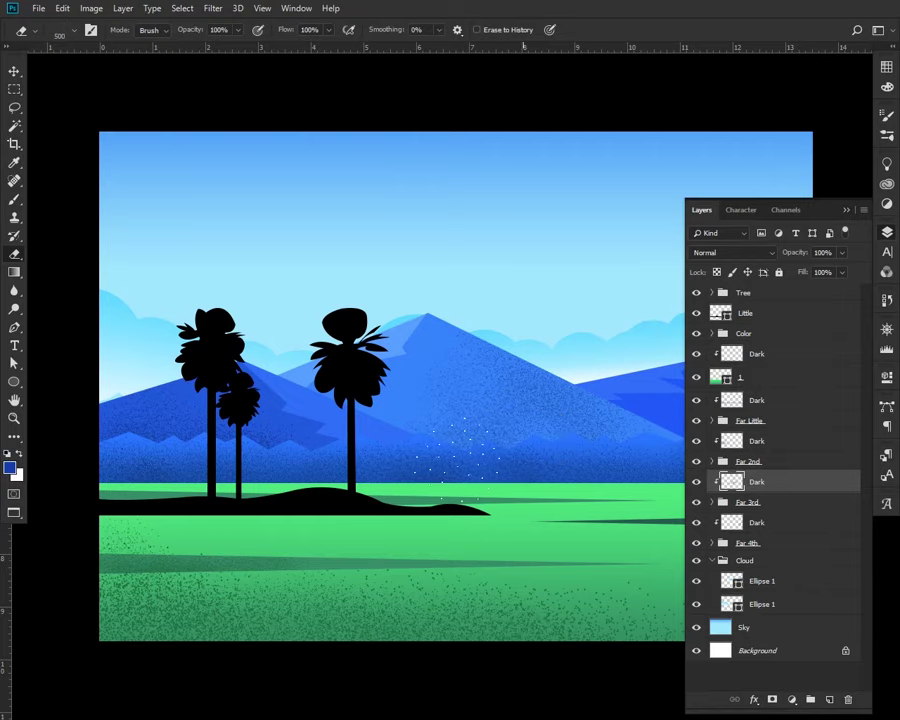
click(757, 400)
key(ctrl+plus)
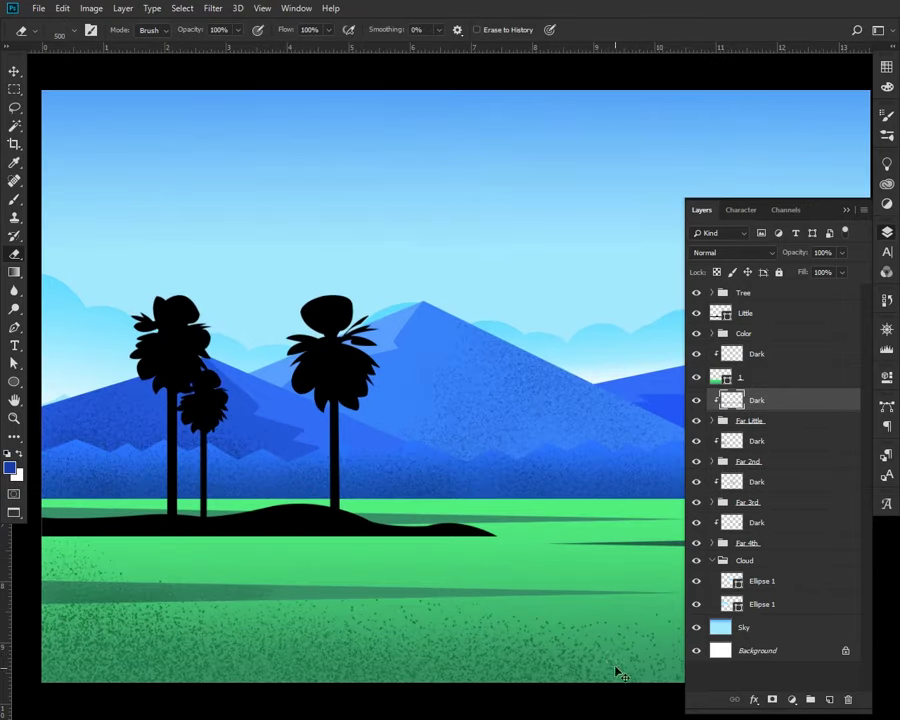
key(ctrl+minus)
key(ctrl+minus)
click(724, 355)
Duplicate the Dark layer, flip the copy and stretch it over the lower field
key(v)
key(ctrl+j)
key(ctrl+t)
right_click(530, 456)
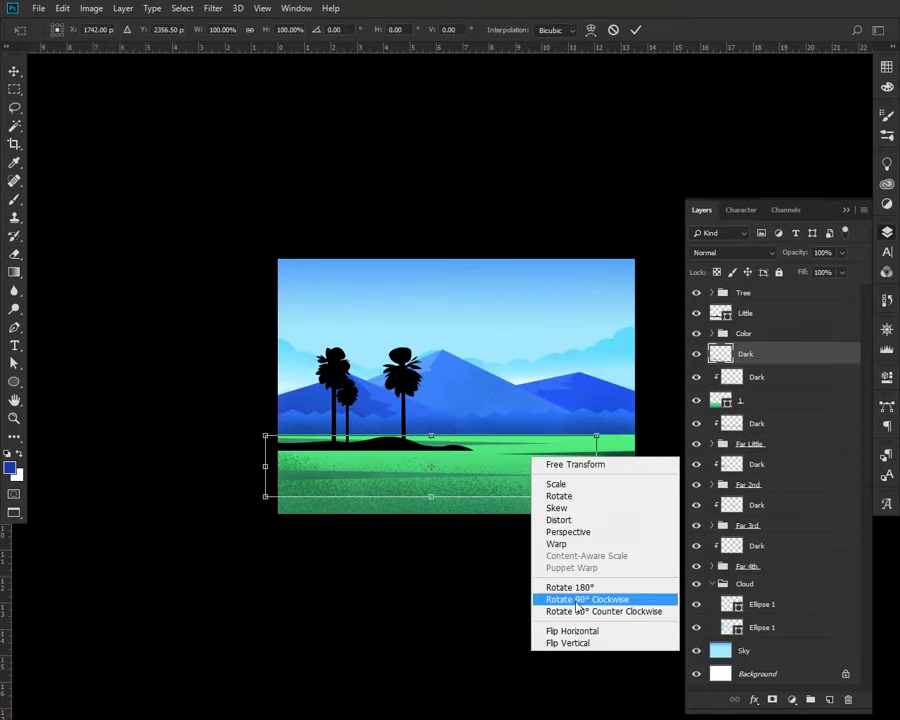
click(560, 640)
drag(470, 465, 552, 483)
key(Return)
key(ctrl+0)
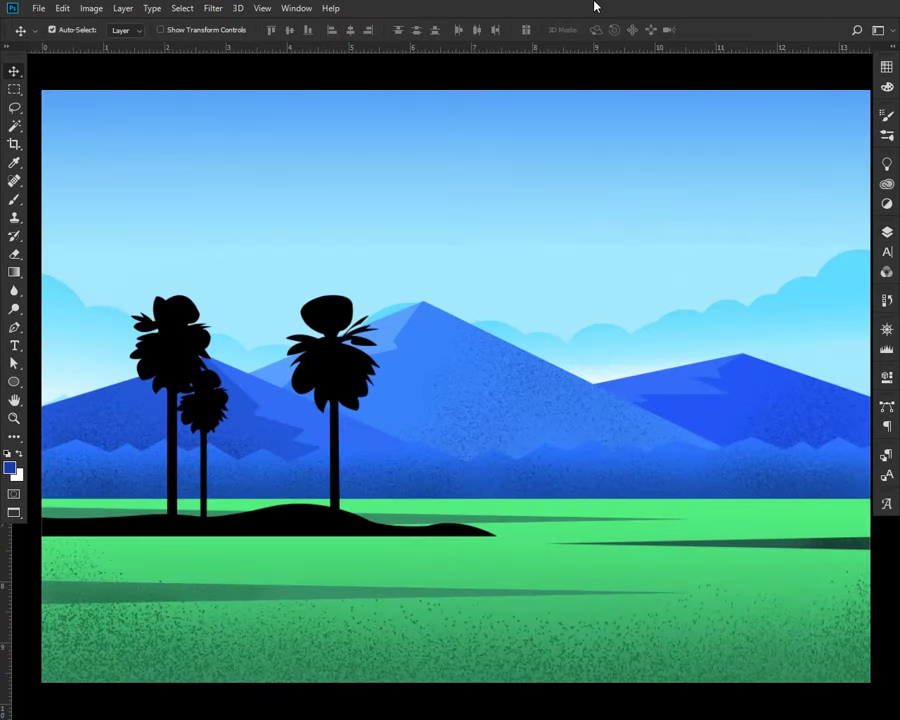
key(ctrl+minus)
Erase excess grain from the Dark layers over the Far groups
click(757, 423)
click(757, 464)
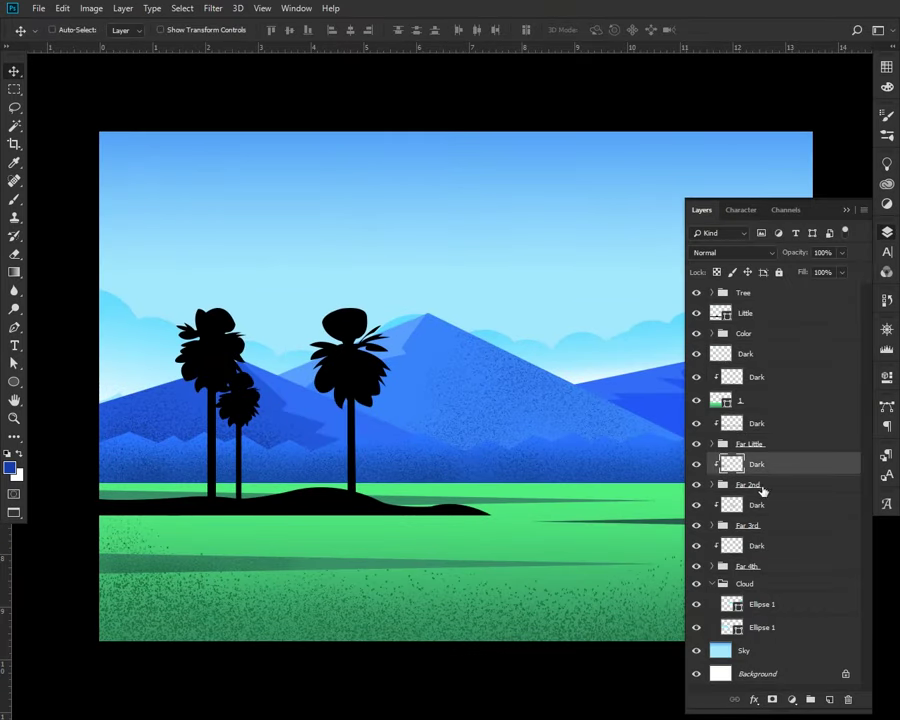
click(757, 505)
key(e)
key(ctrl+plus)
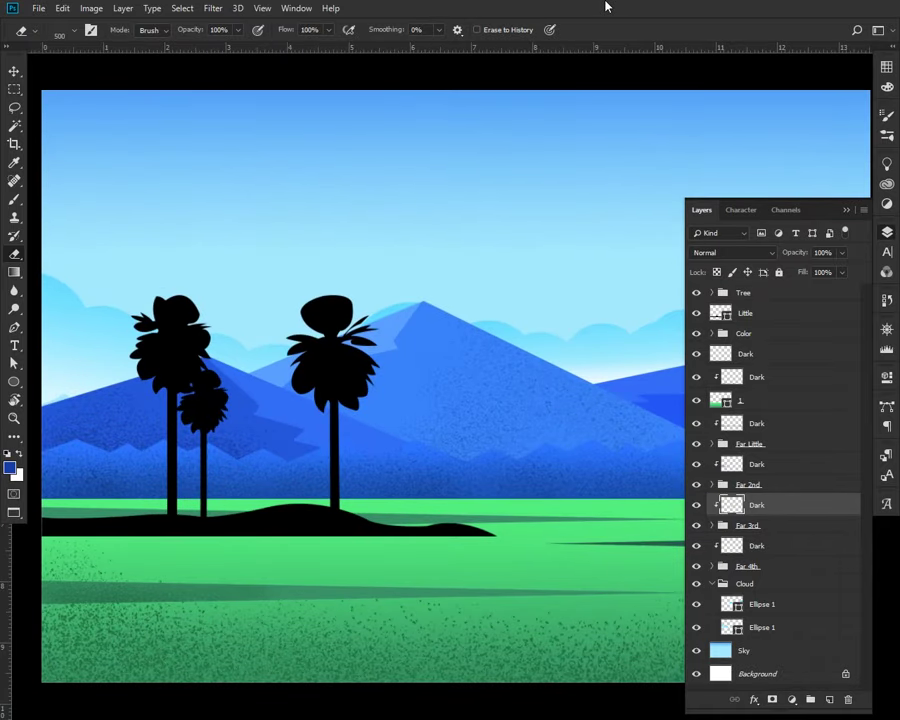
key(f)
key(ctrl+minus)
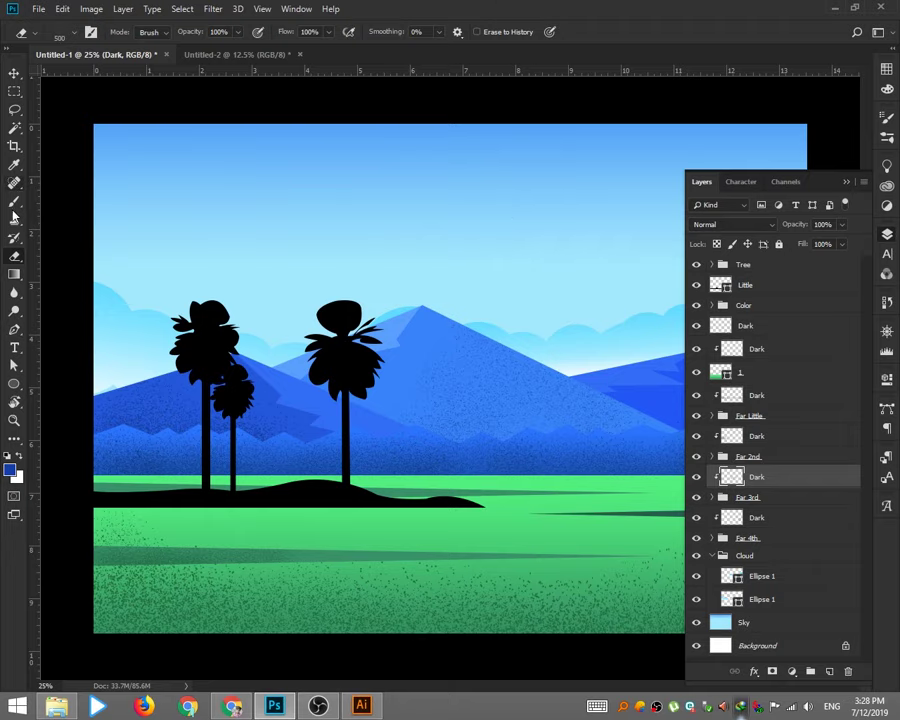
Start a Pen shape at the field's lower-left with a gently wavy top edge running right
click(14, 329)
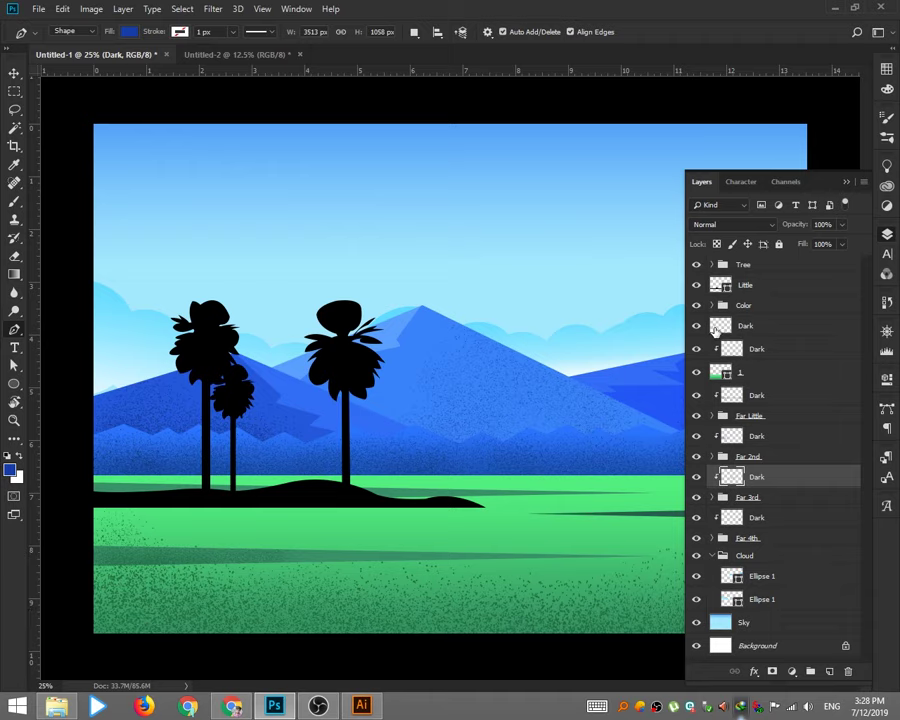
click(740, 265)
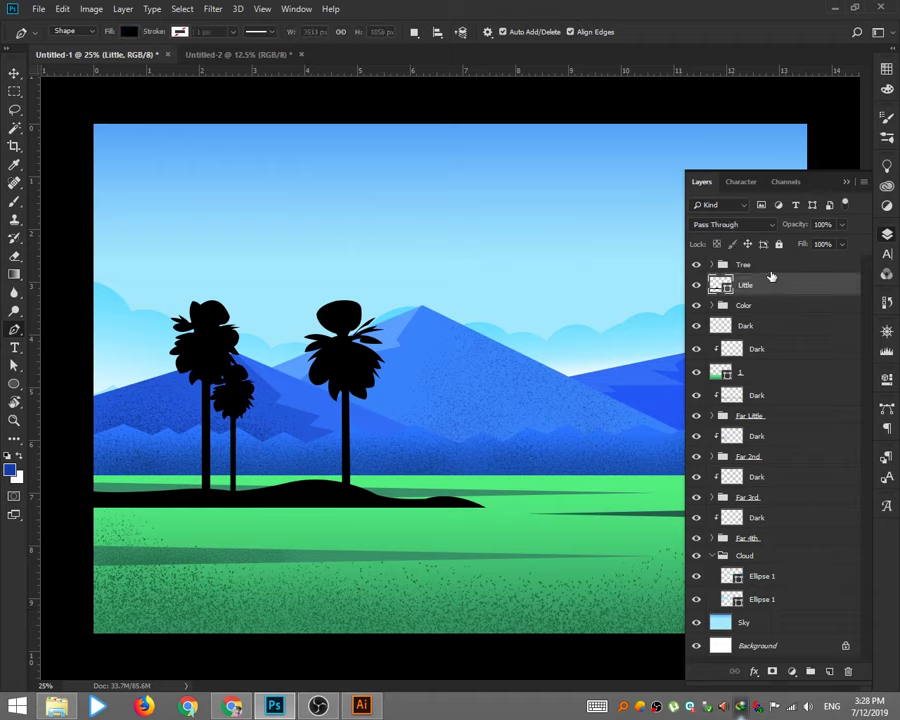
click(846, 181)
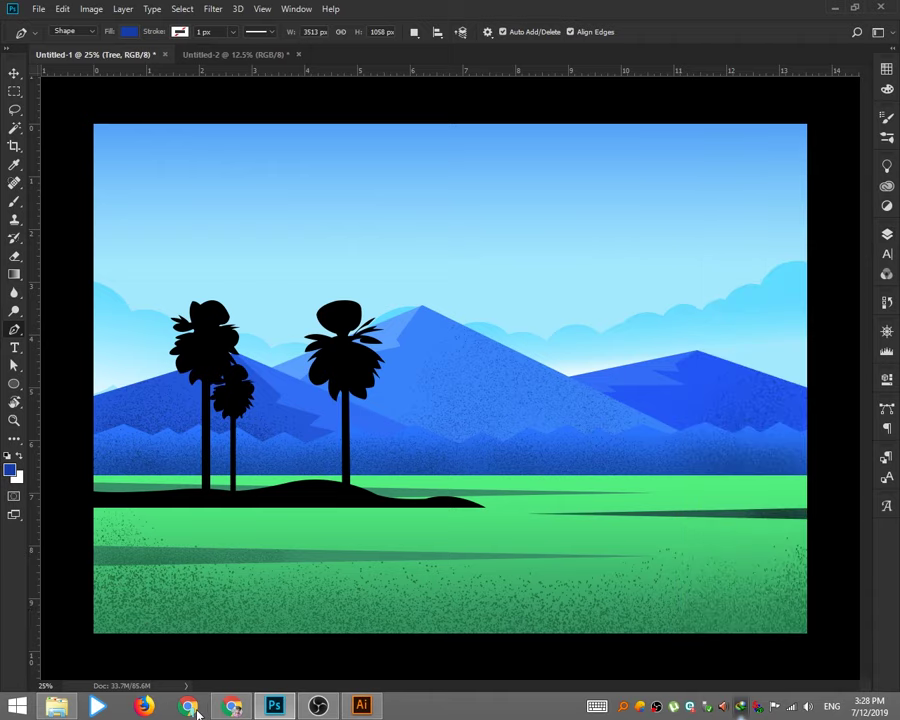
click(92, 614)
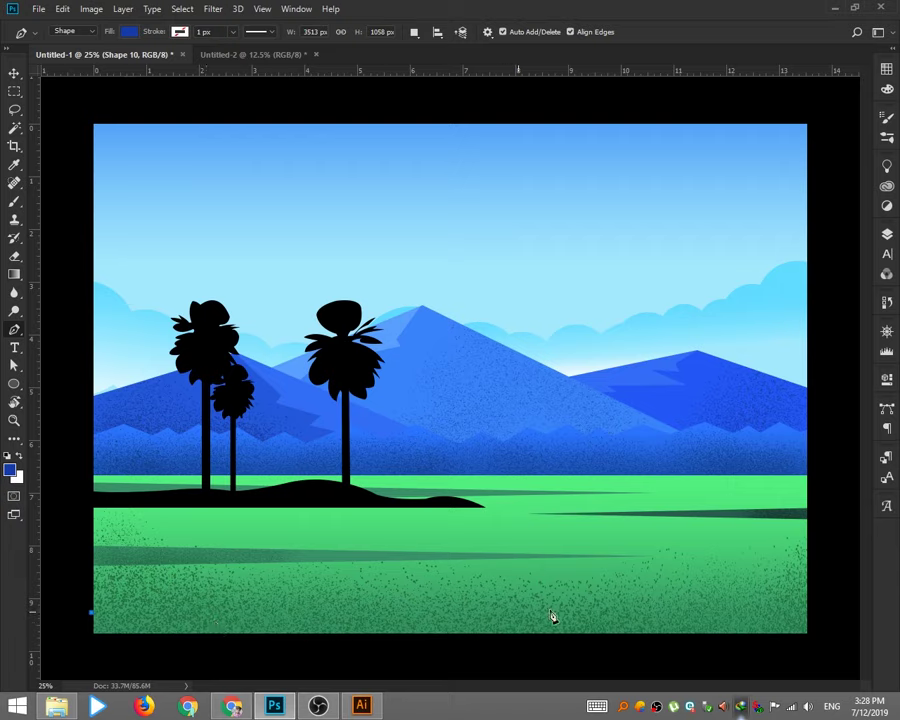
drag(311, 604, 371, 598)
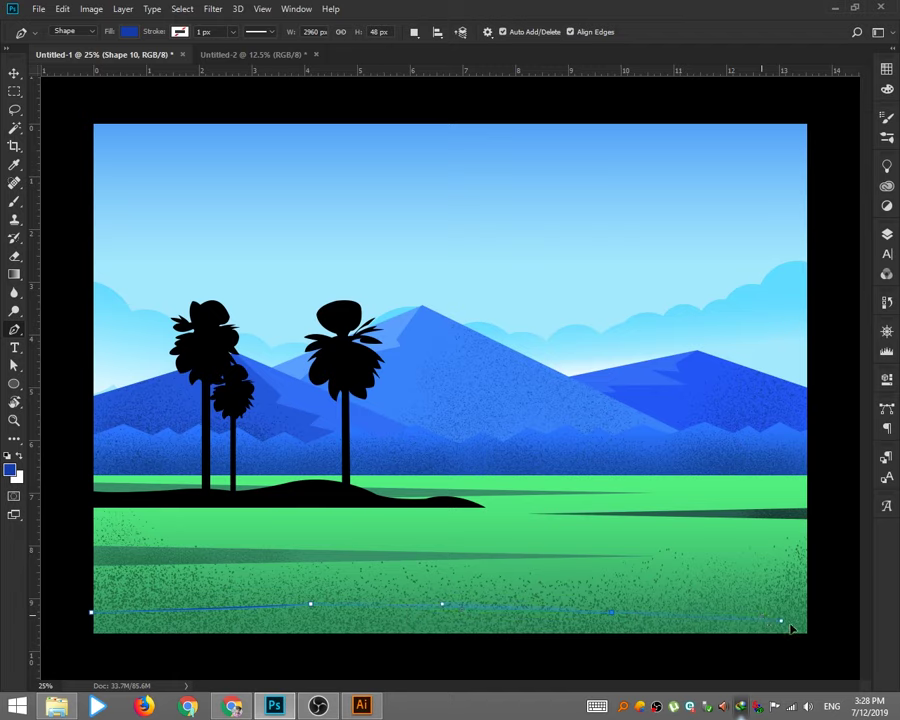
drag(829, 635, 712, 643)
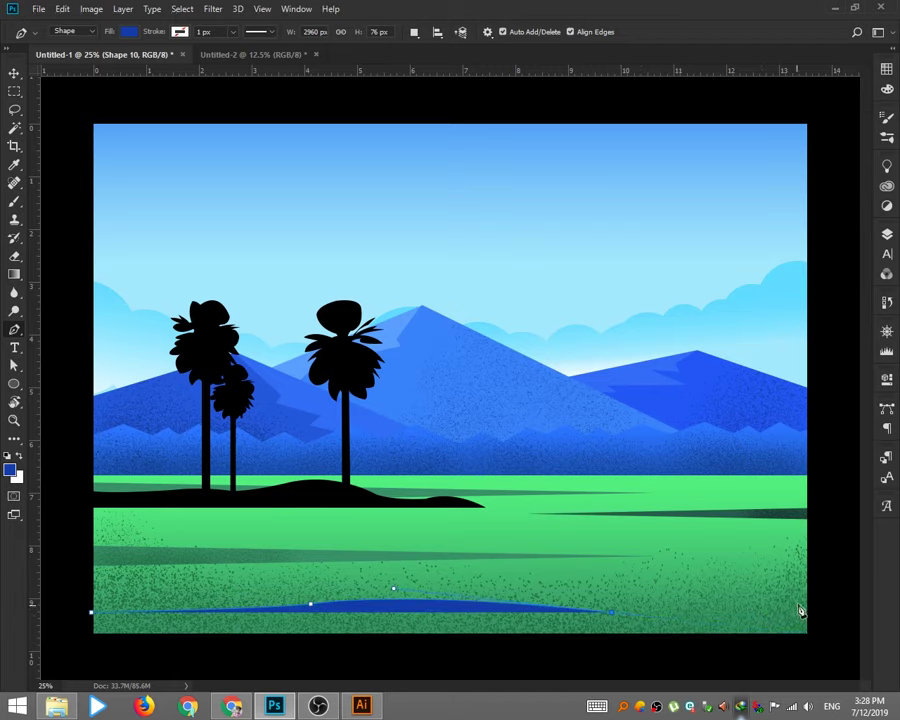
mouse_move(818, 601)
mouse_down()
mouse_move(856, 596)
mouse_move(804, 608)
mouse_up()
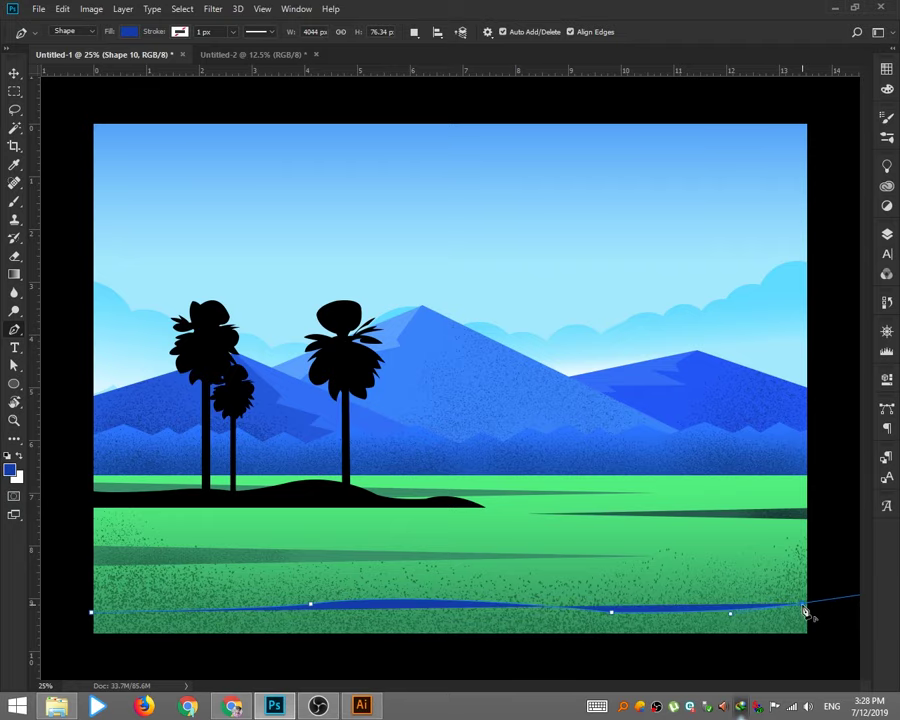
Close the strip shape with corner points beyond the canvas's right, bottom and left edges
click(819, 598)
click(836, 645)
click(728, 666)
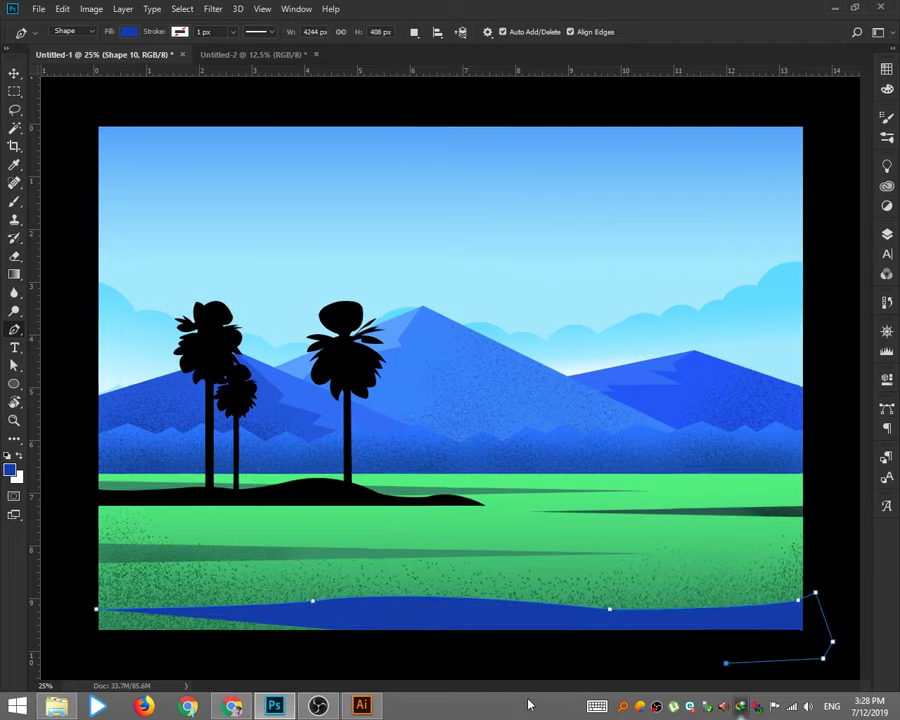
key(ctrl+minus)
click(268, 625)
click(167, 596)
click(165, 555)
click(210, 538)
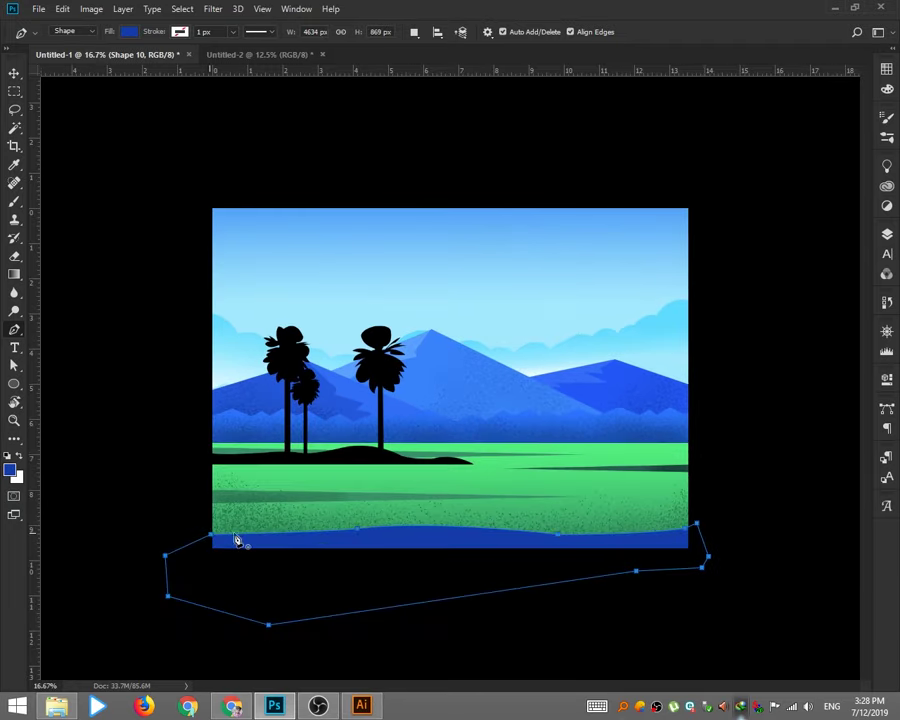
Fill the strip with a very dark blue-grey, near-black colour
click(886, 233)
double_click(722, 267)
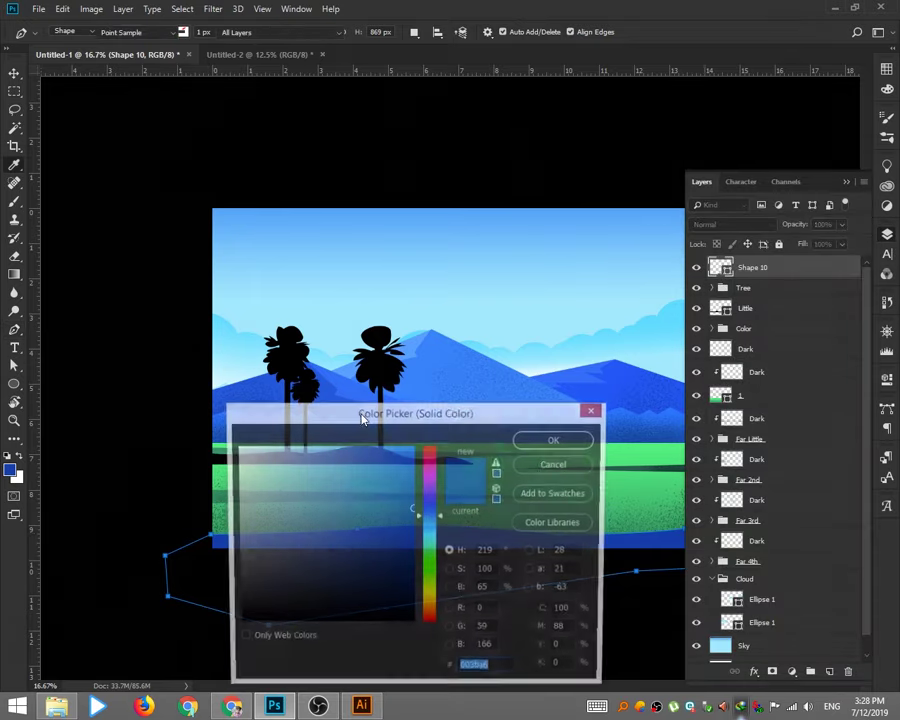
drag(364, 414, 350, 544)
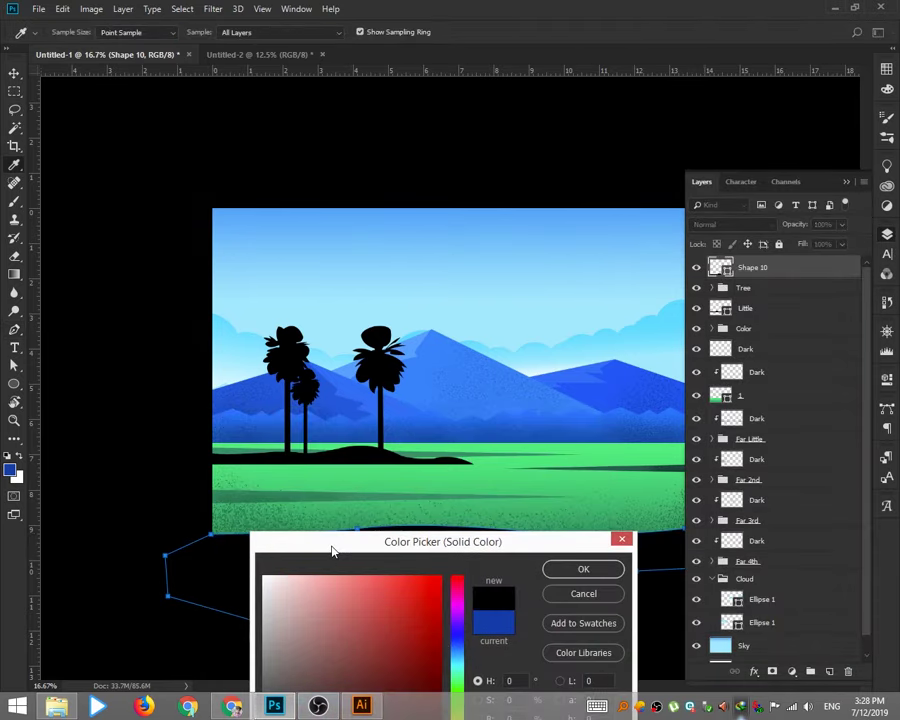
drag(396, 493, 380, 501)
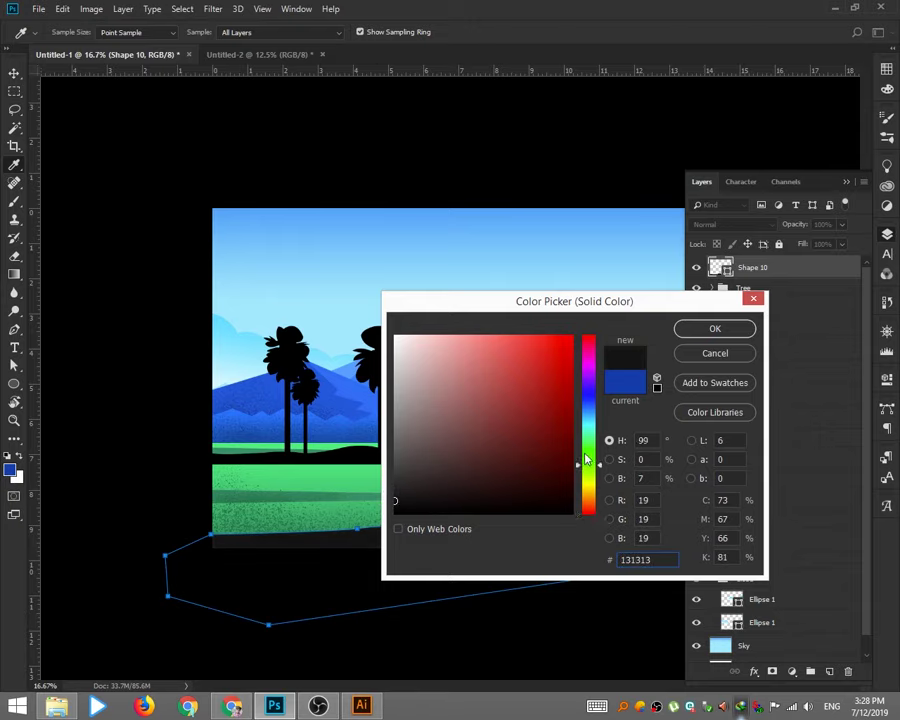
click(596, 392)
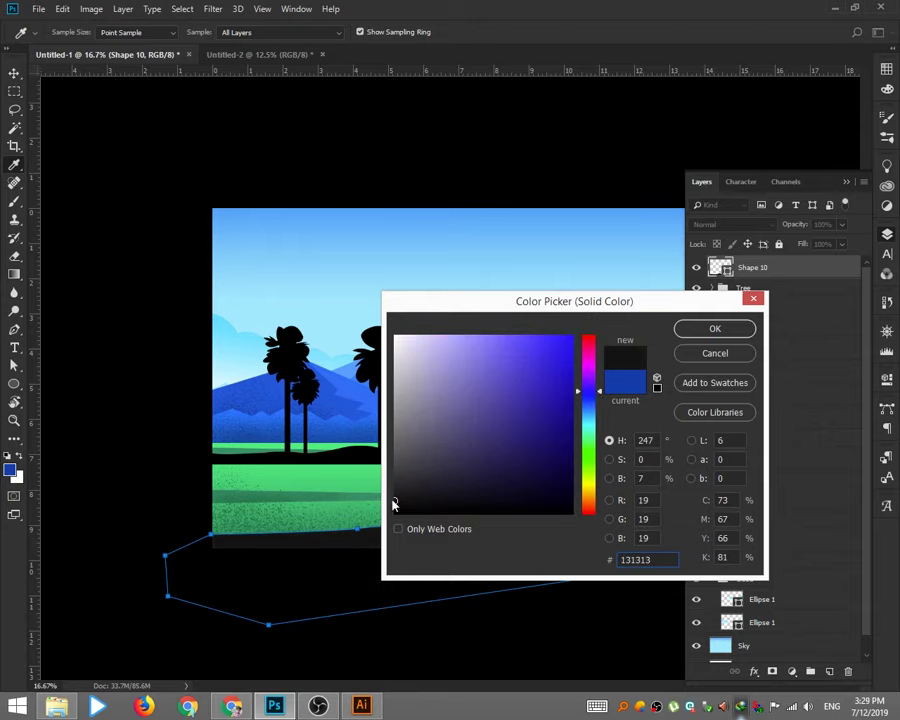
drag(394, 493, 386, 502)
key(Return)
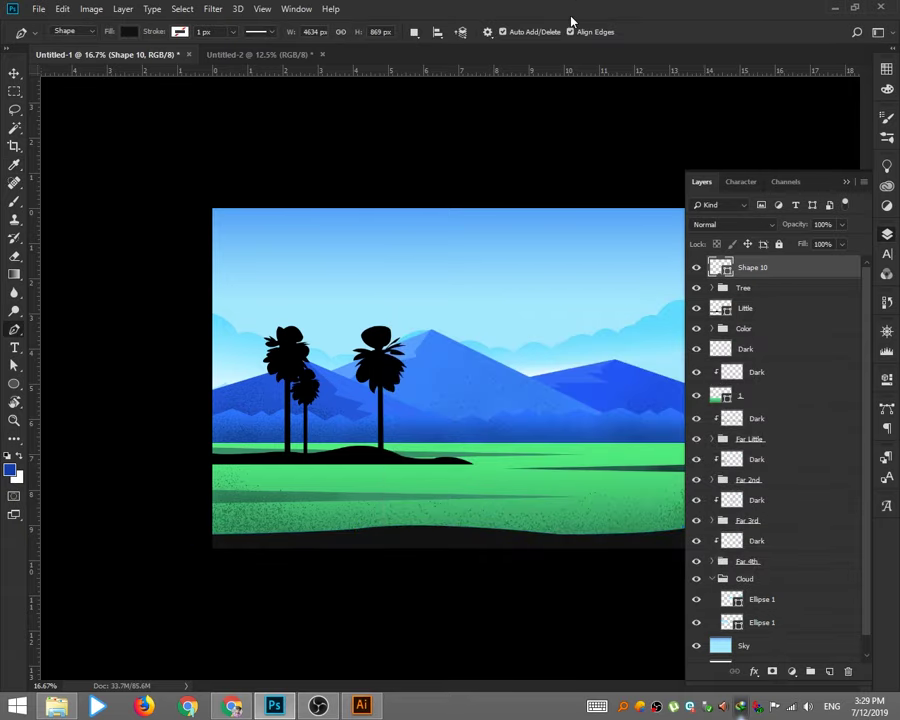
key(ctrl+0)
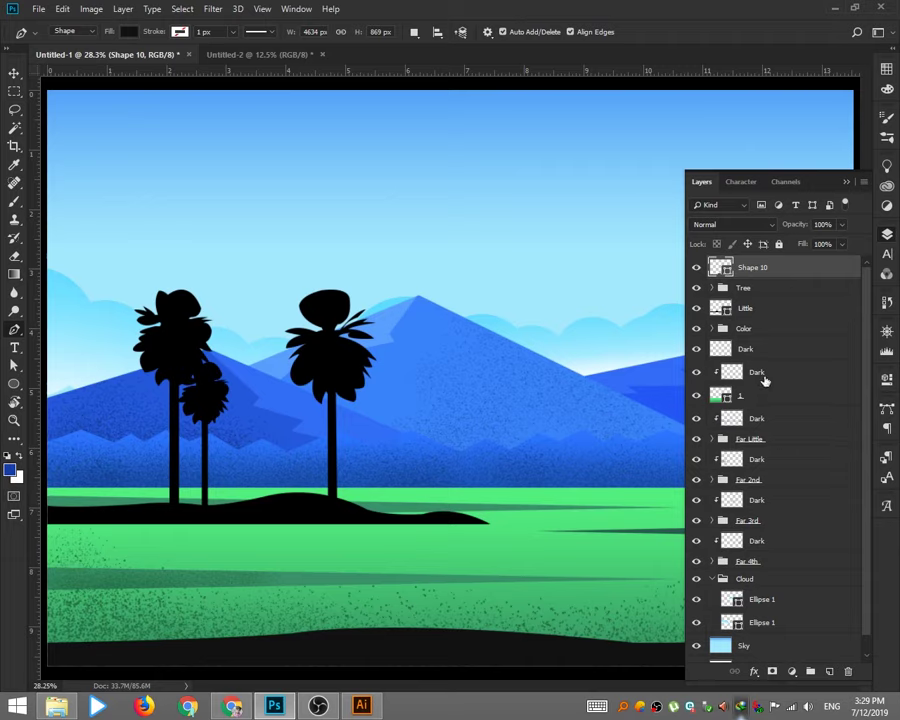
Clip the upper Dark layer to the one beneath and reposition both Dark layers
drag(765, 381, 753, 368)
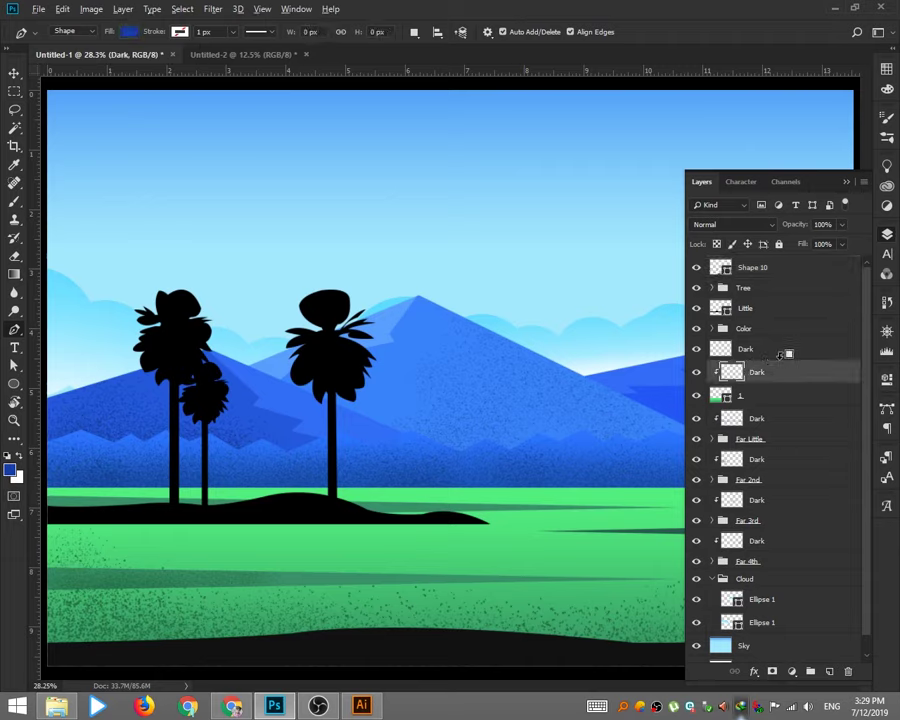
alt+click(780, 356)
shift+click(771, 353)
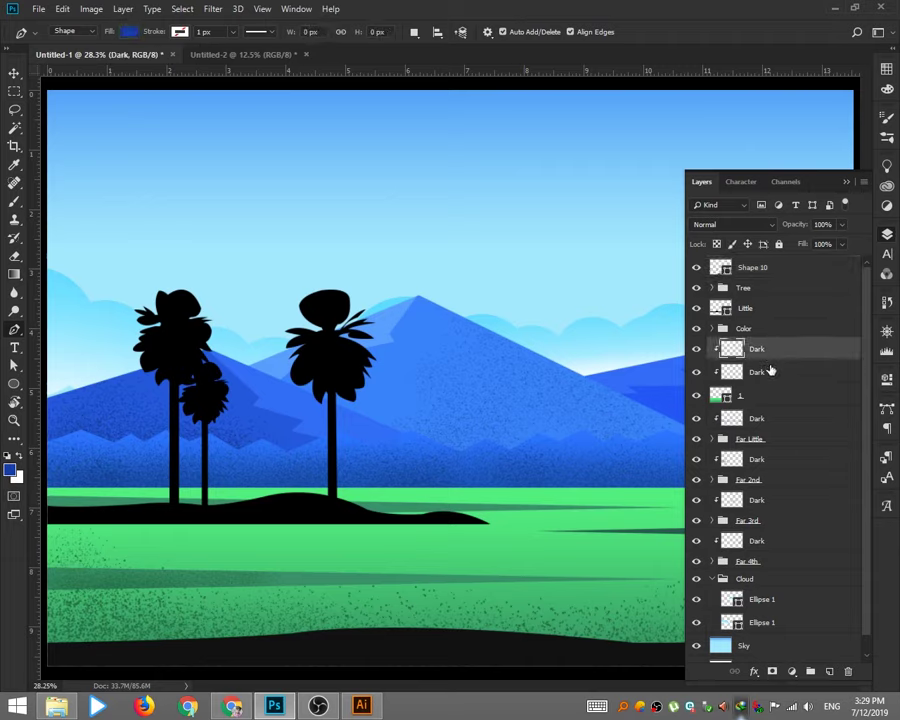
click(14, 76)
drag(450, 448, 452, 452)
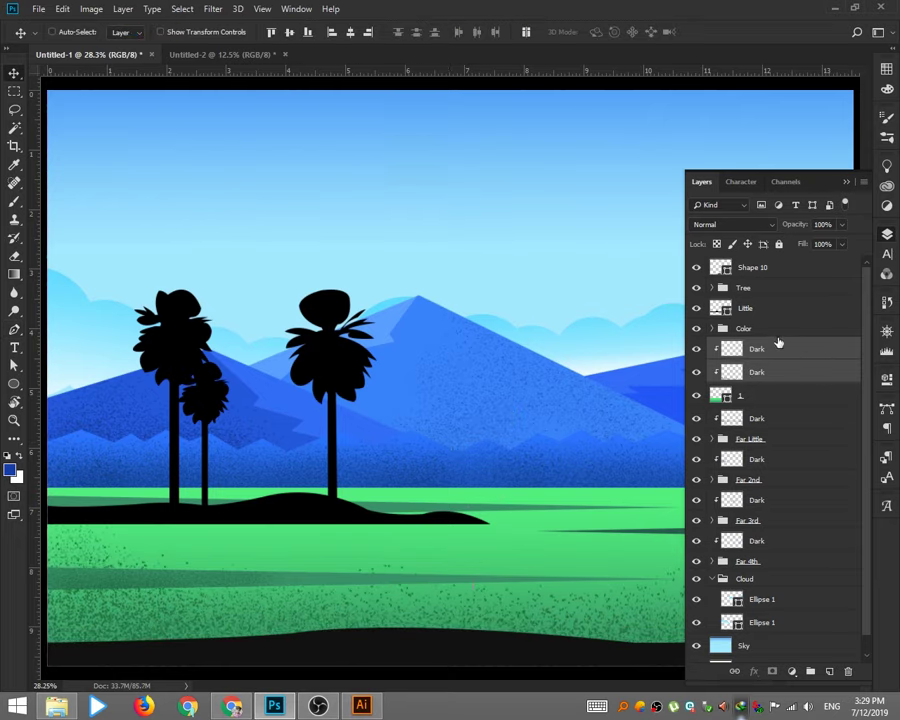
Rename the Shape 10 strip layer to Near
click(767, 308)
click(771, 269)
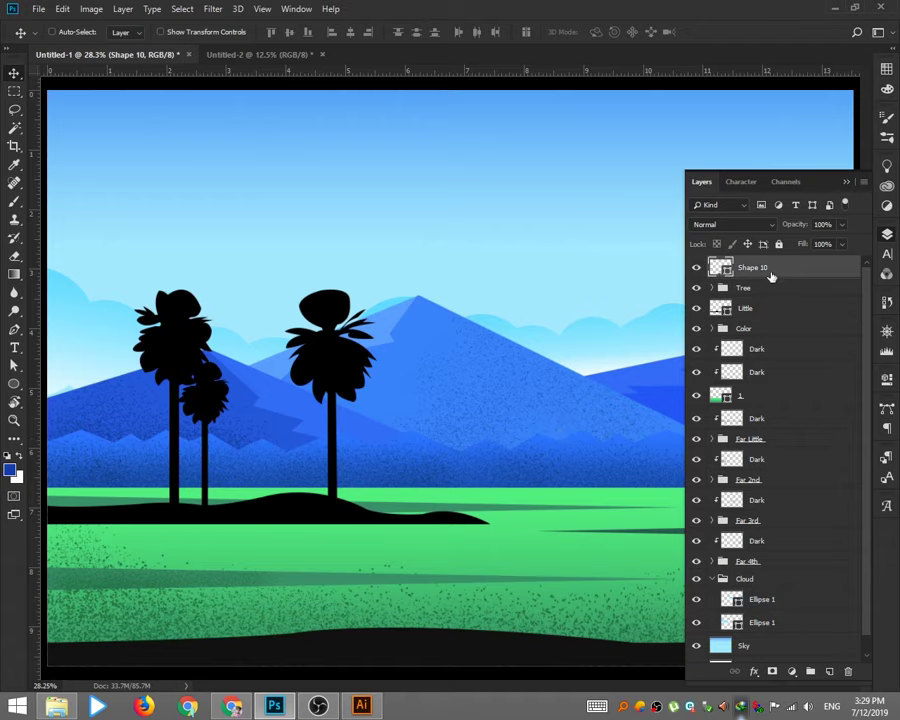
key(ctrl+minus)
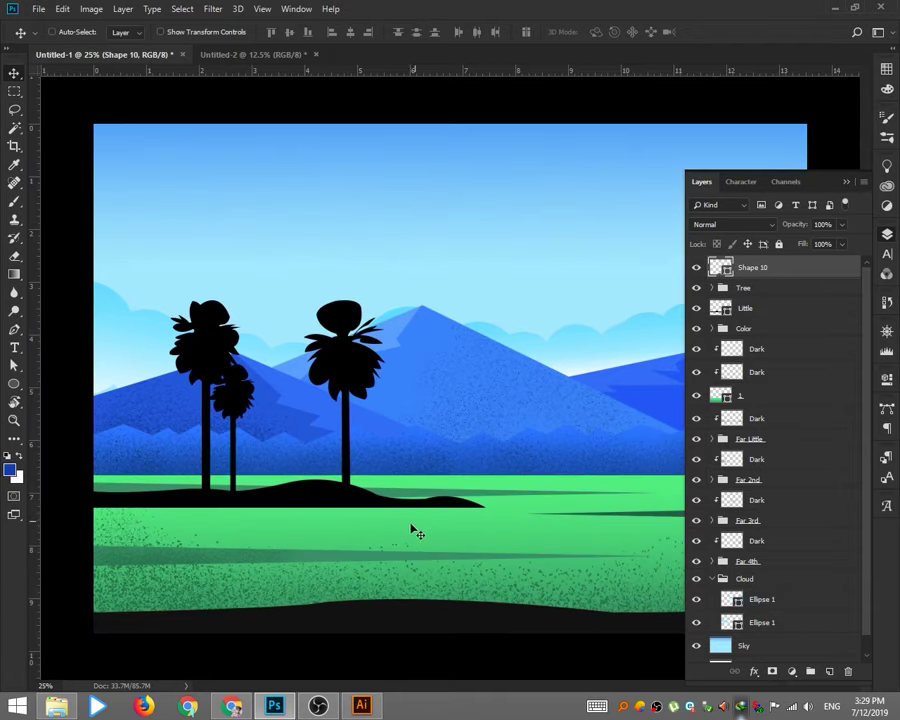
key(h)
key(f)
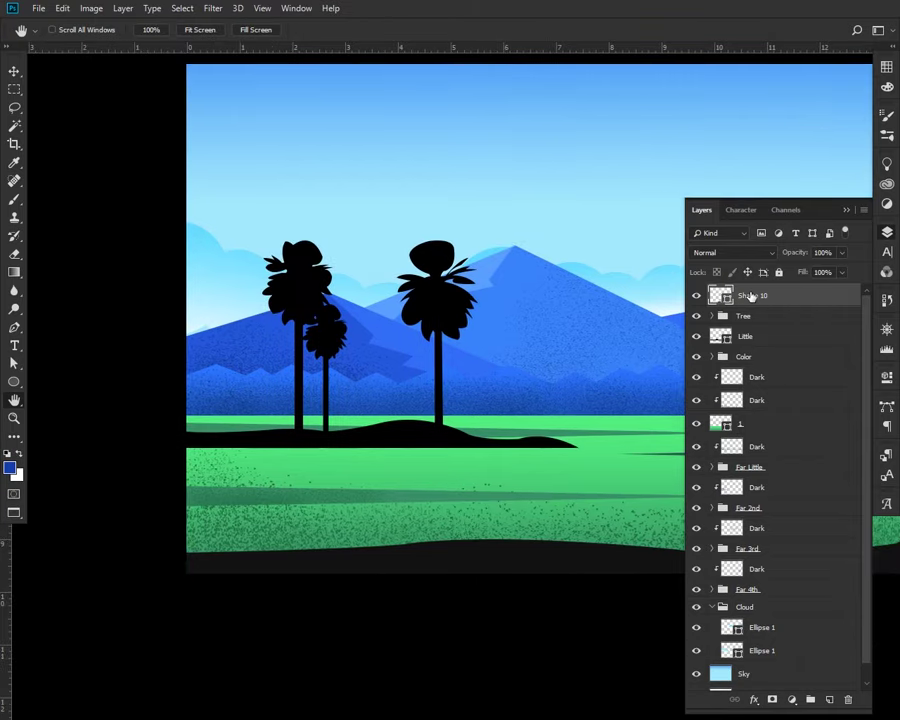
double_click(752, 295)
key(Return)
double_click(744, 297)
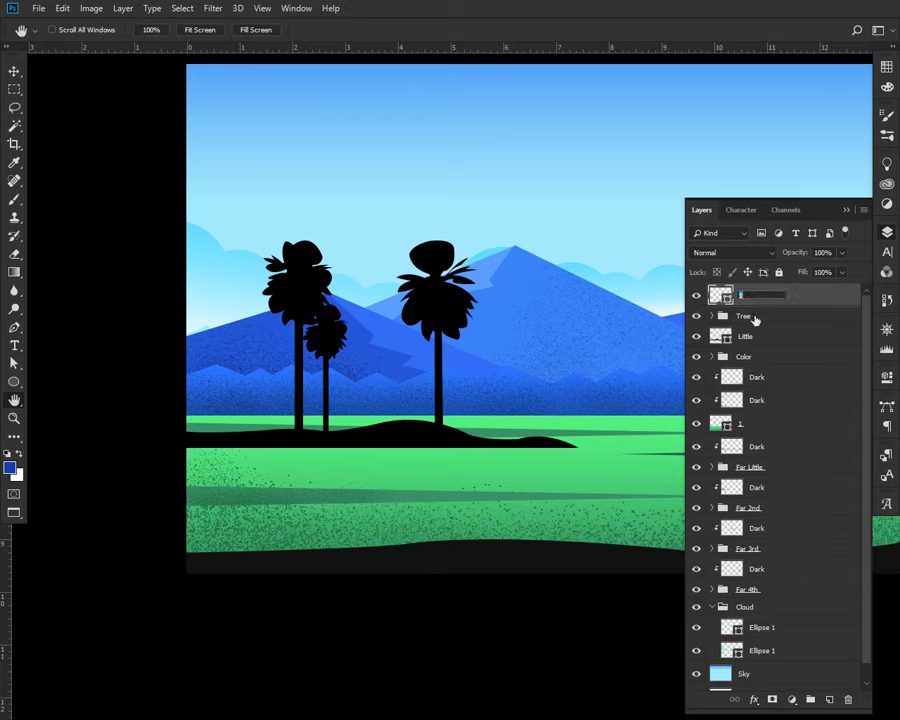
text(Niar)
key(Return)
key(v)
key(b)
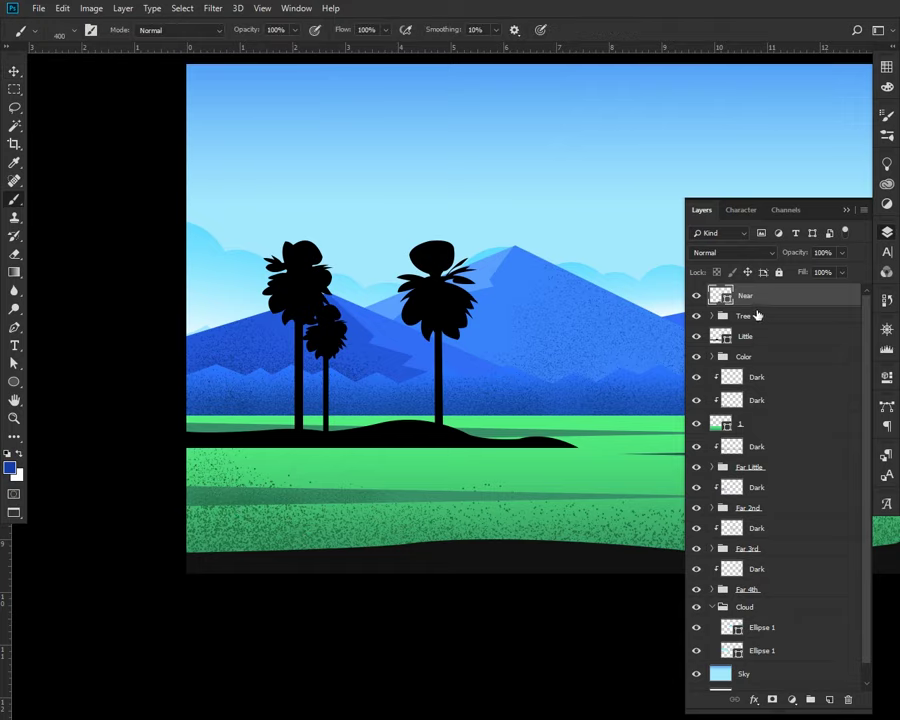
Group the strip into a group named Near and add an empty layer above it
key(ctrl+g)
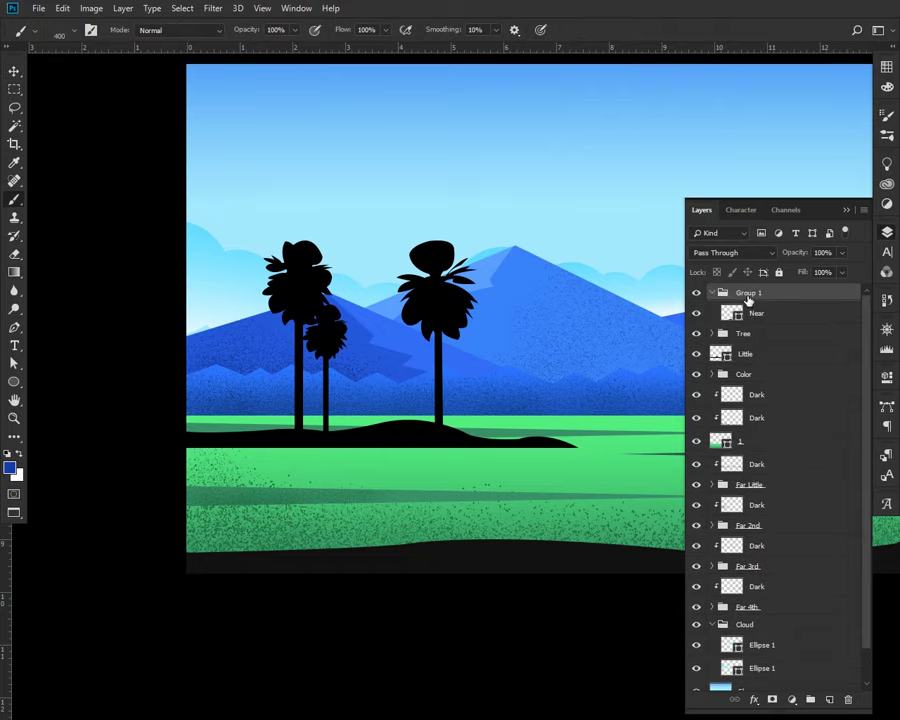
double_click(747, 294)
text(Near)
click(804, 312)
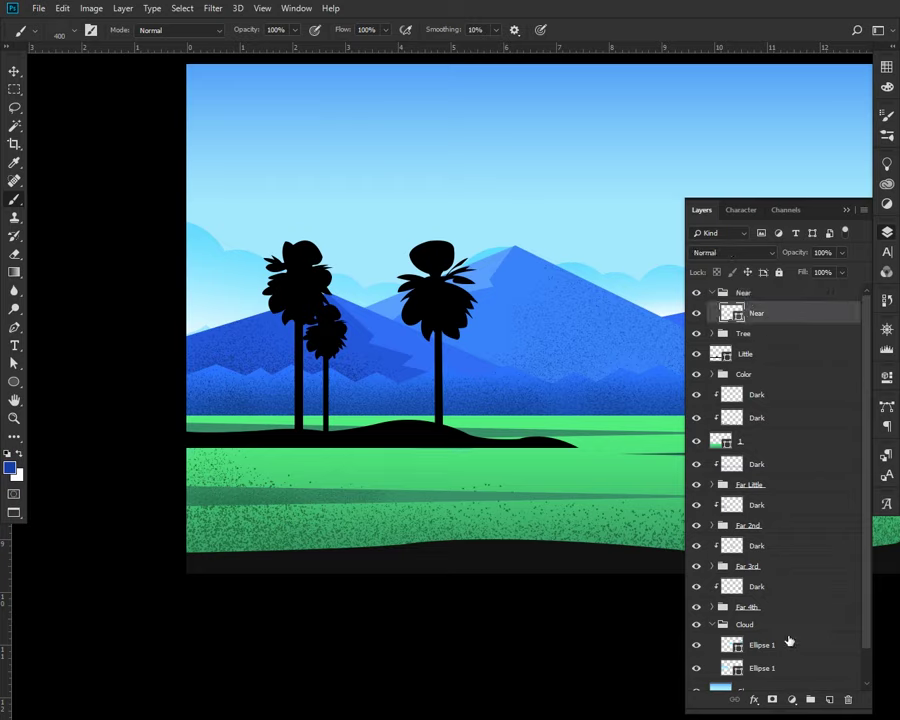
click(828, 703)
double_click(762, 313)
text(Tree)
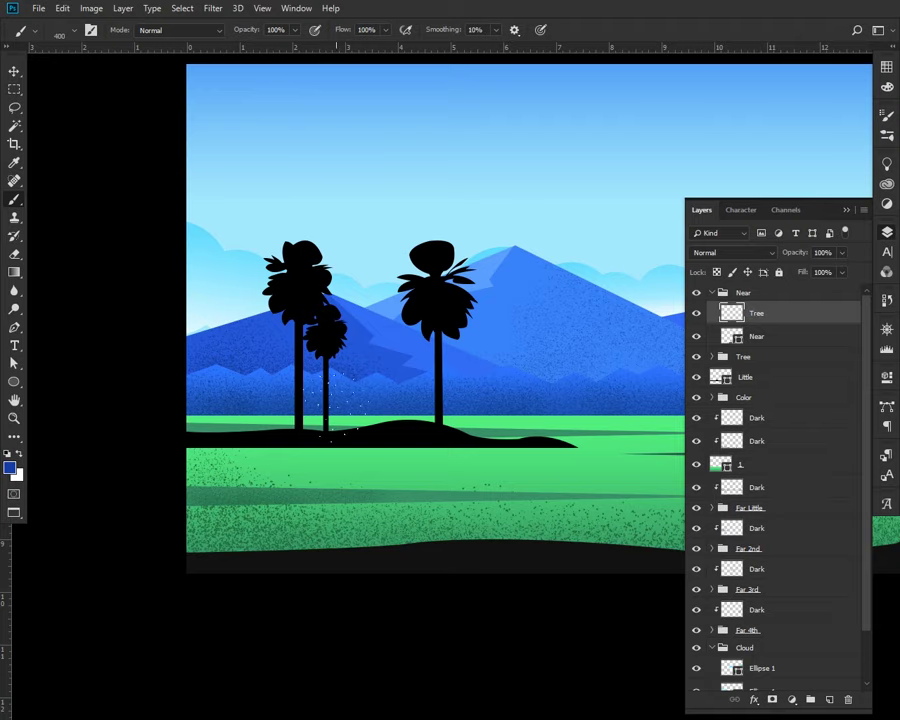
Select the Tree brush preset from the brush presets list
right_click(340, 290)
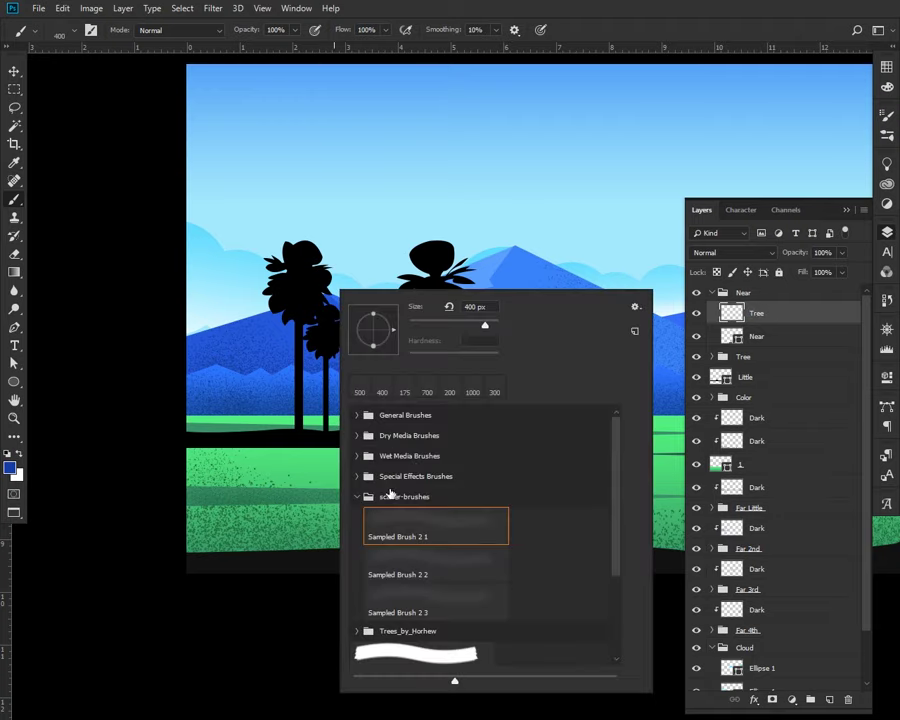
scroll(430, 520, down, 1)
scroll(430, 520, down, 1)
click(420, 645)
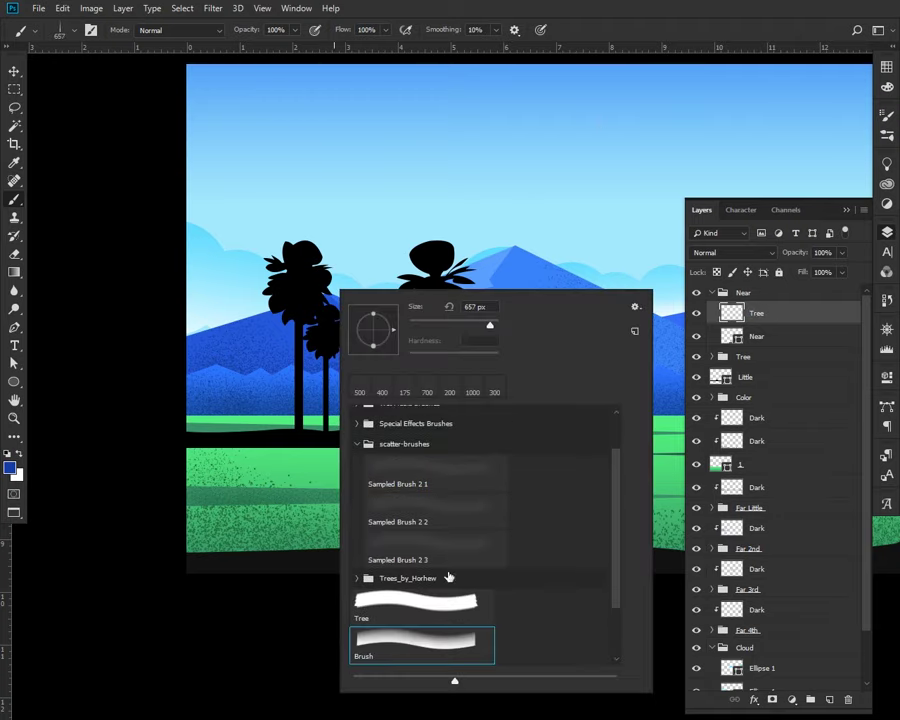
scroll(440, 600, down, 1)
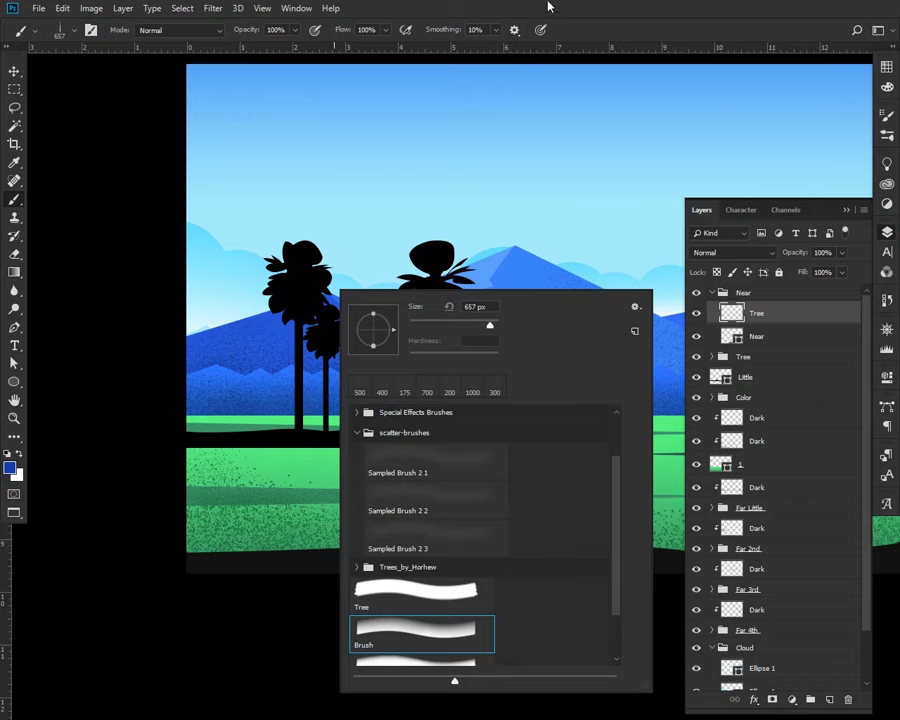
scroll(402, 646, down, 2)
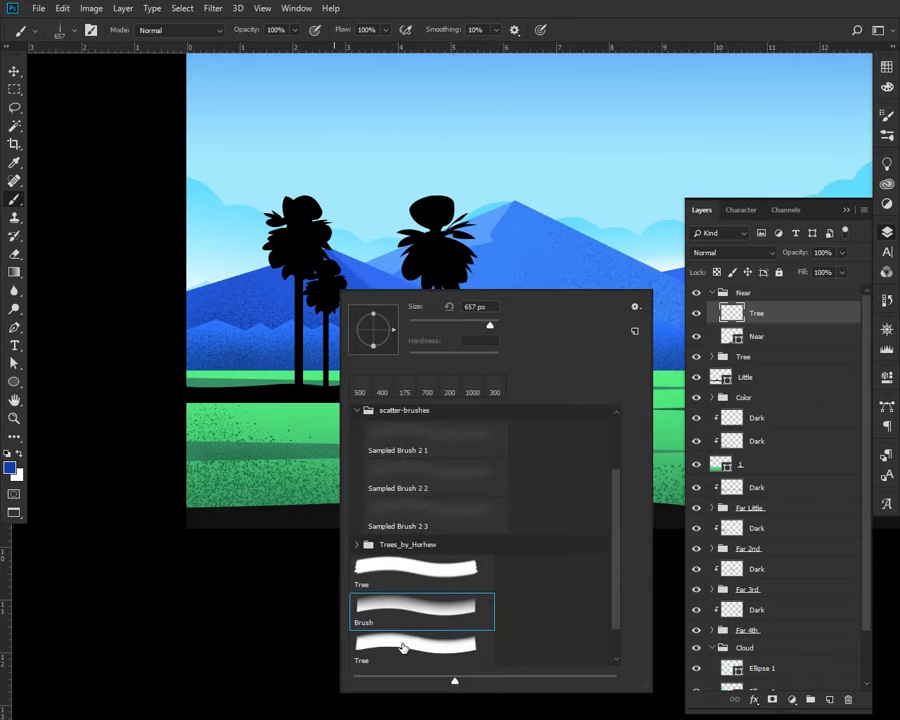
click(402, 648)
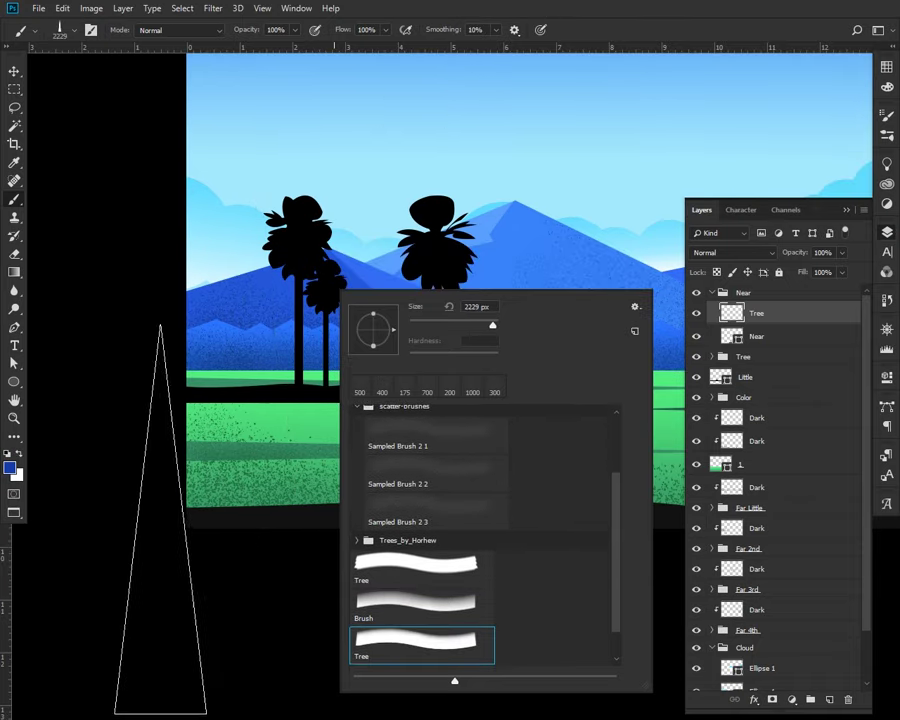
click(238, 407)
key(ctrl+z)
Set the foreground to #121212 and stamp two shrinking tree spikes at the left edge
click(9, 467)
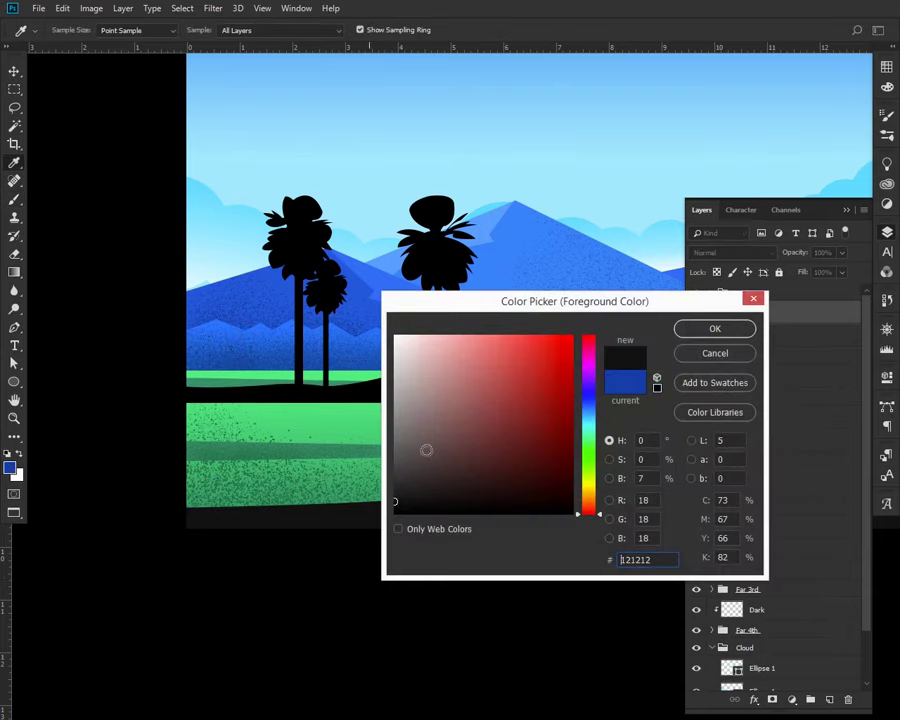
click(715, 328)
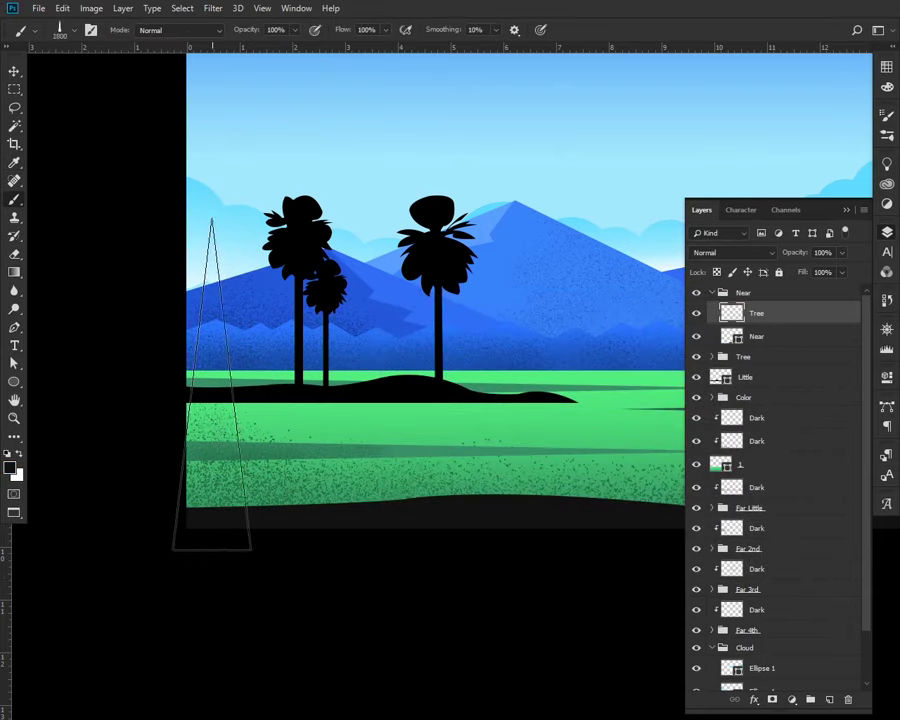
key(bracketleft)
key(bracketleft)
key(bracketleft)
key(bracketleft)
key(bracketleft)
key(bracketleft)
click(203, 401)
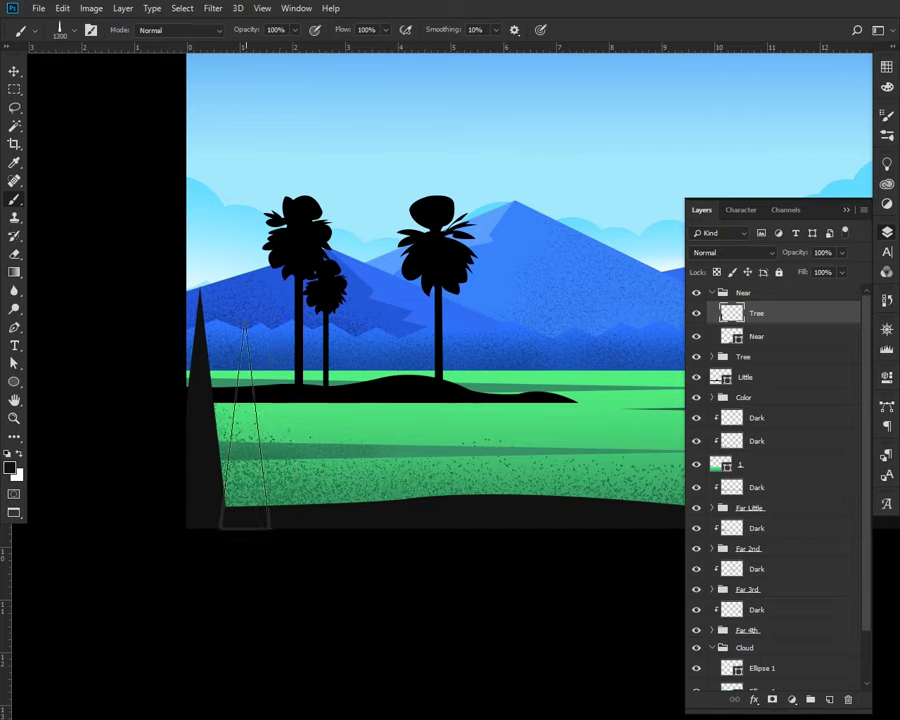
key(bracketleft)
key(bracketleft)
key(bracketleft)
click(235, 440)
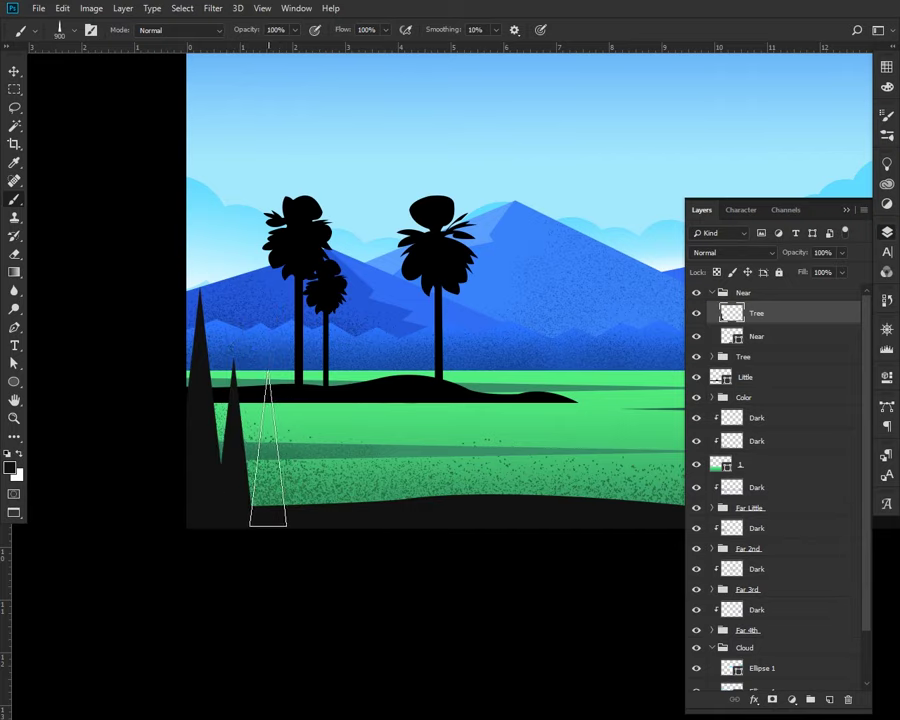
key(ctrl+0)
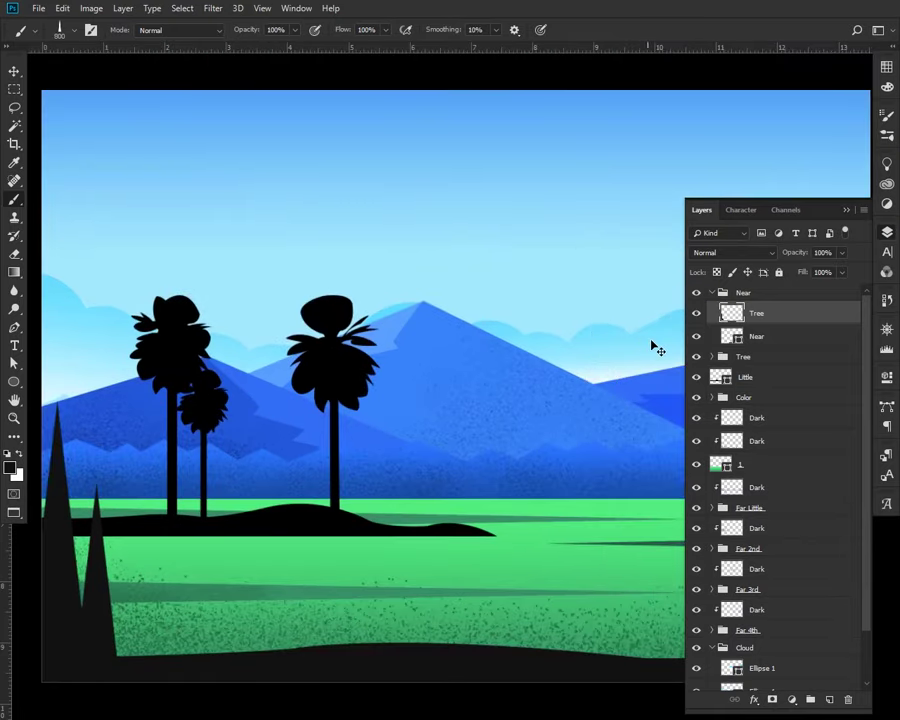
click(846, 210)
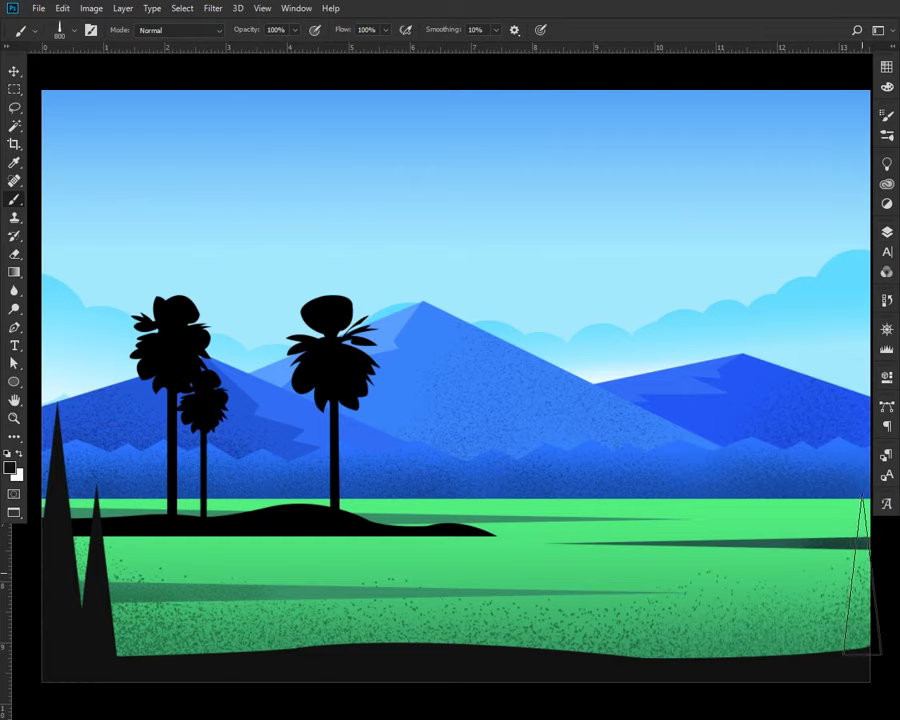
With a slightly enlarged thin spike brush, stamp dark grass blades at the right edge
right_click(862, 580)
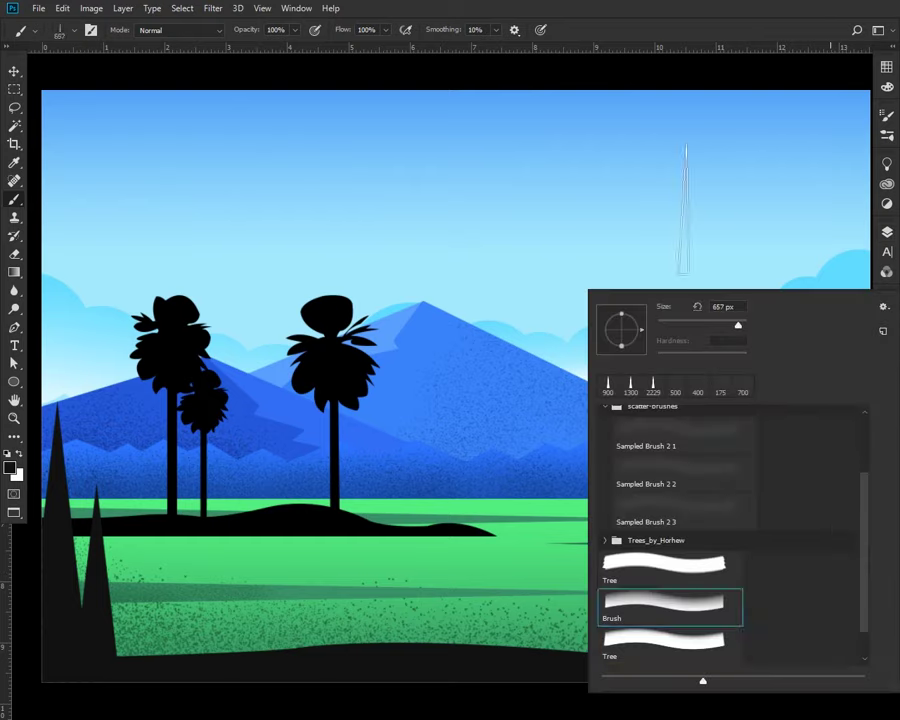
click(574, 190)
key(ctrl+z)
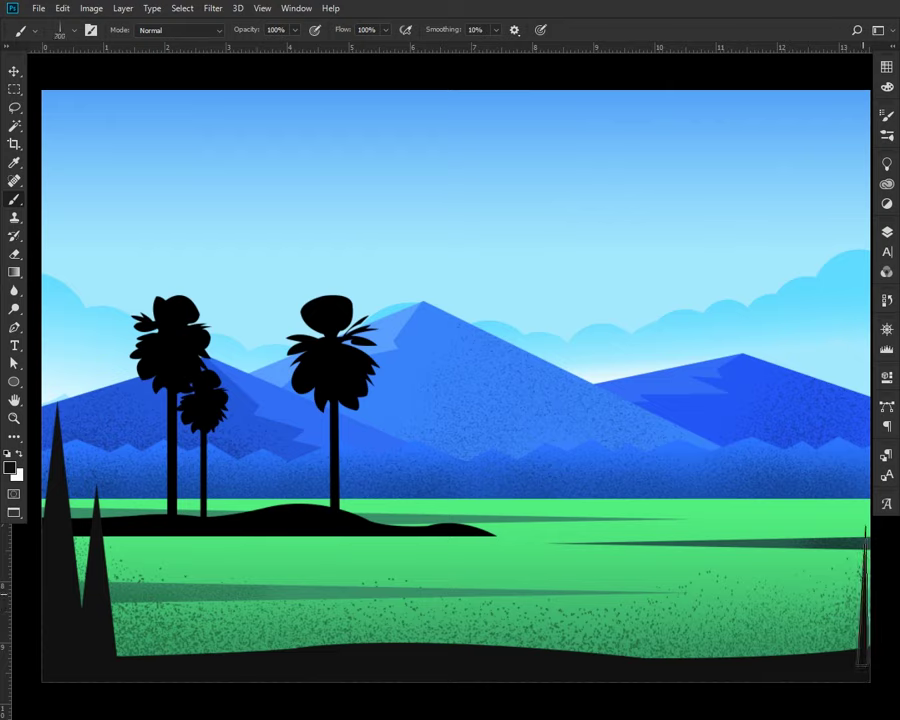
key(bracketright)
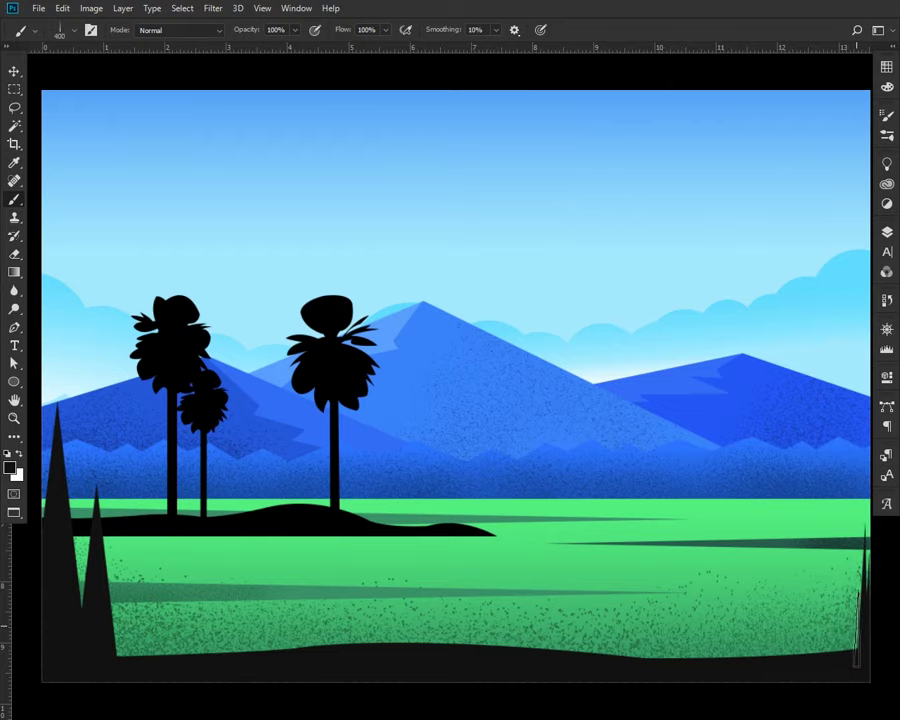
click(856, 625)
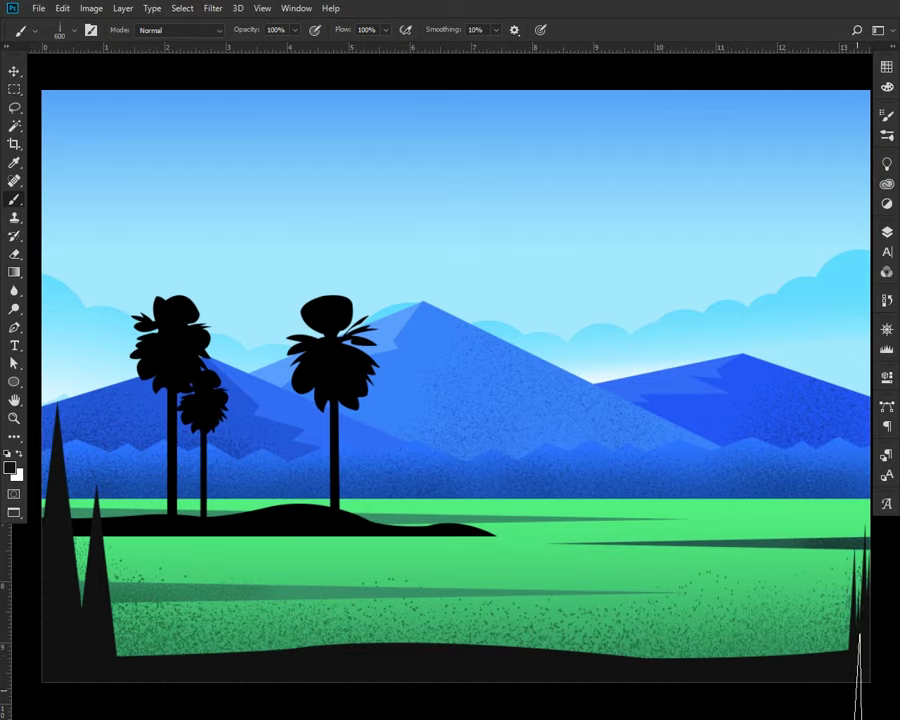
Zoom into the bottom-right grass, then fit the whole landscape back in view
key(z)
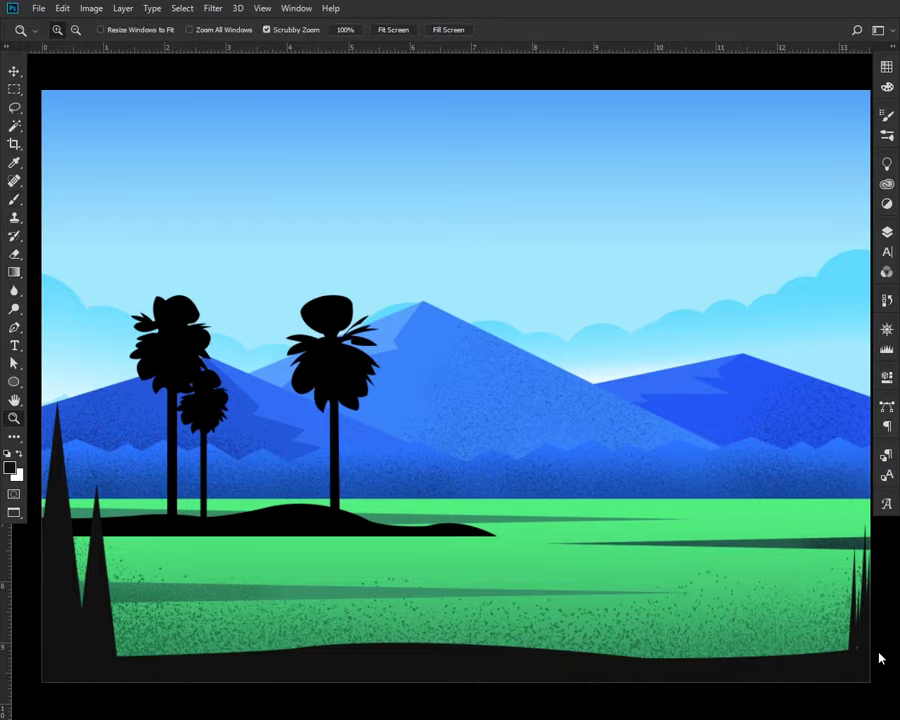
drag(880, 658, 815, 650)
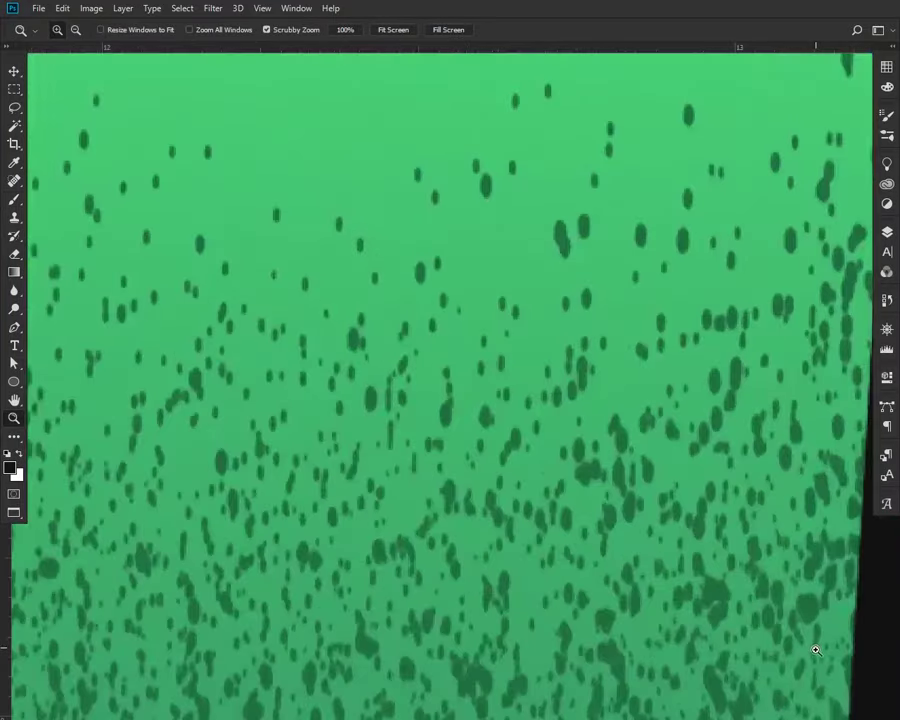
key(h)
scroll(659, 577, up, 5)
scroll(504, 462, up, 10)
scroll(623, 498, down, 3)
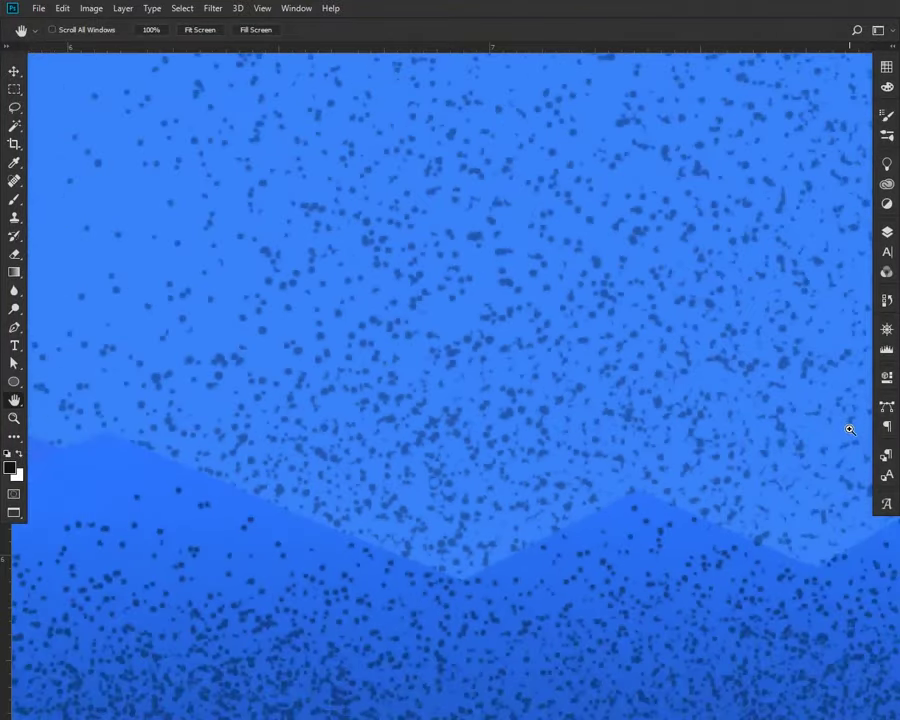
key(ctrl+0)
scroll(620, 464, right, 5)
scroll(620, 464, down, 3)
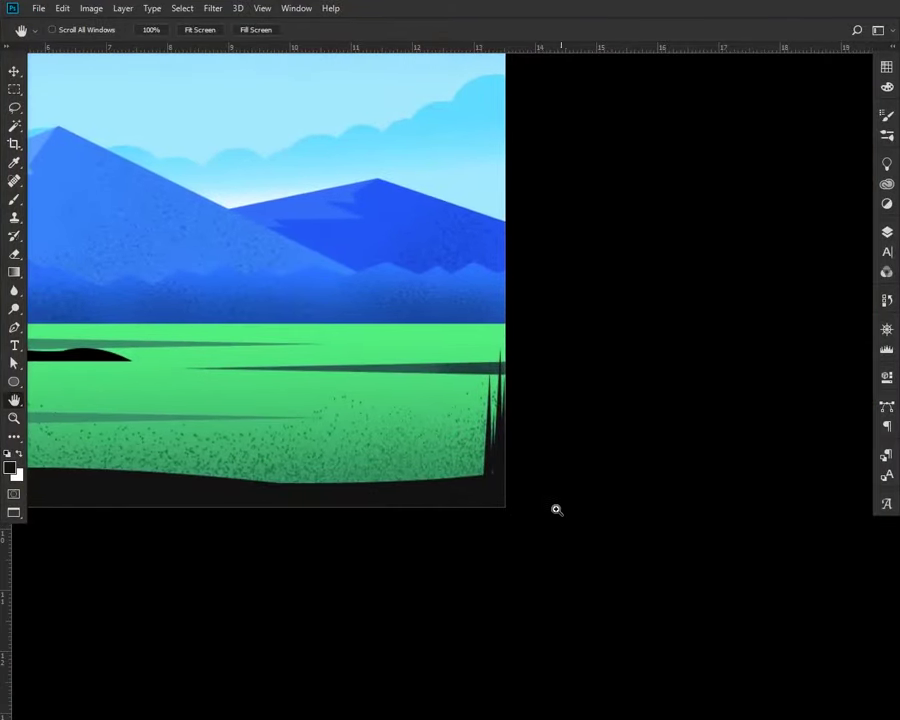
scroll(574, 534, up, 3)
scroll(464, 430, up, 3)
scroll(444, 470, up, 3)
scroll(409, 425, up, 3)
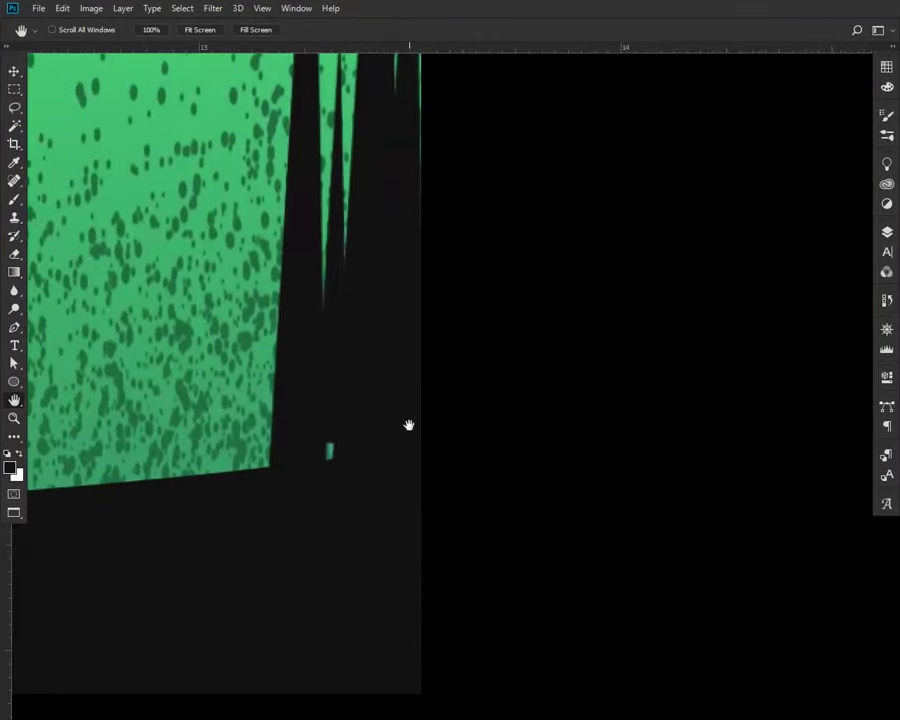
Stamp a tall tree spike at the right edge using the third Tree brush, shrunk twice
key(b)
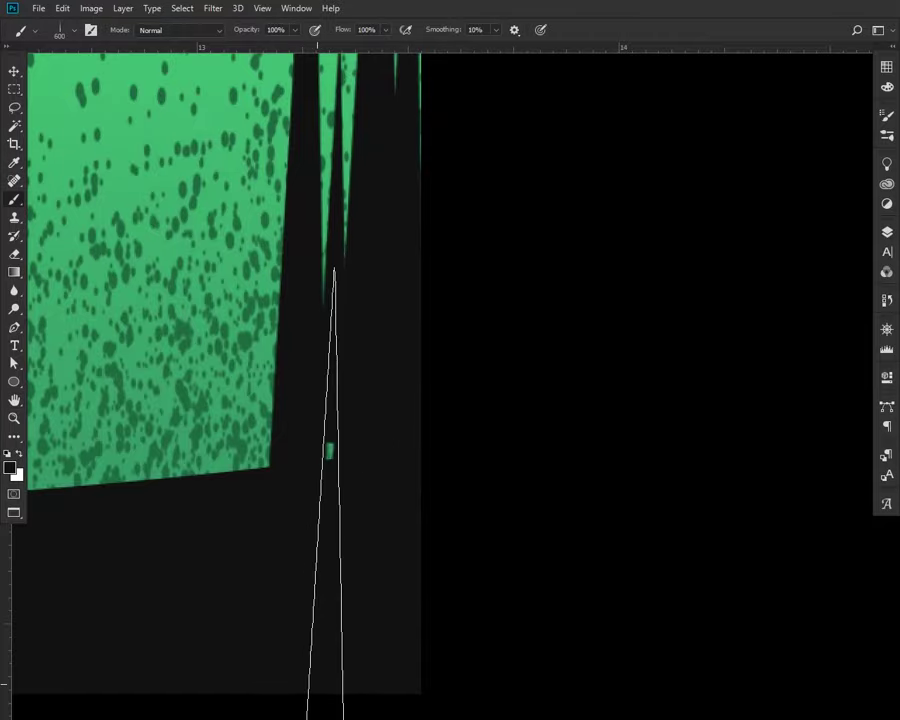
scroll(300, 540, down, 3)
right_click(390, 455)
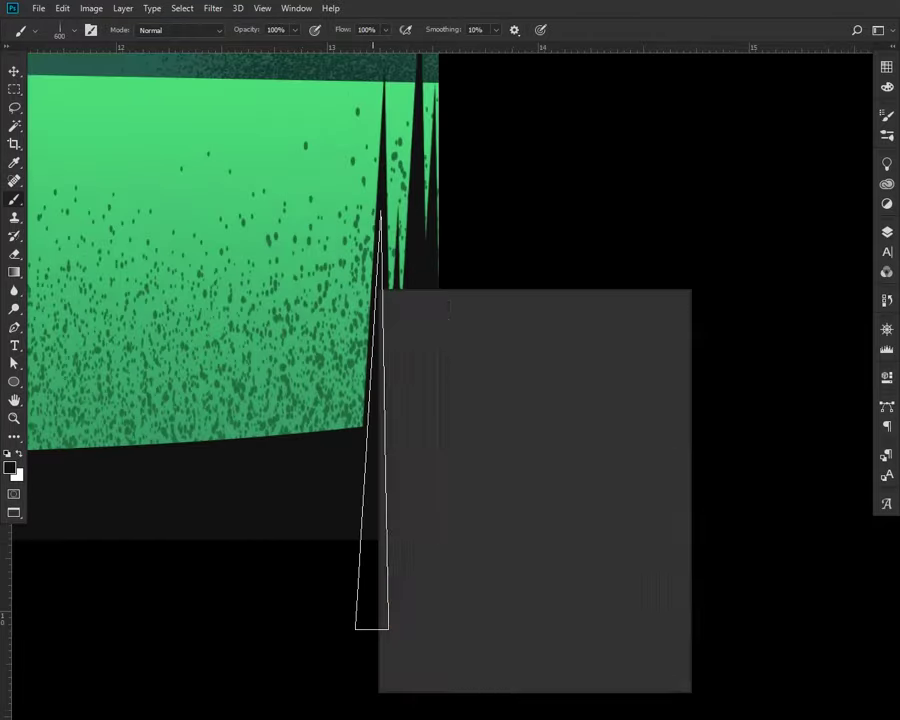
click(432, 652)
click(233, 354)
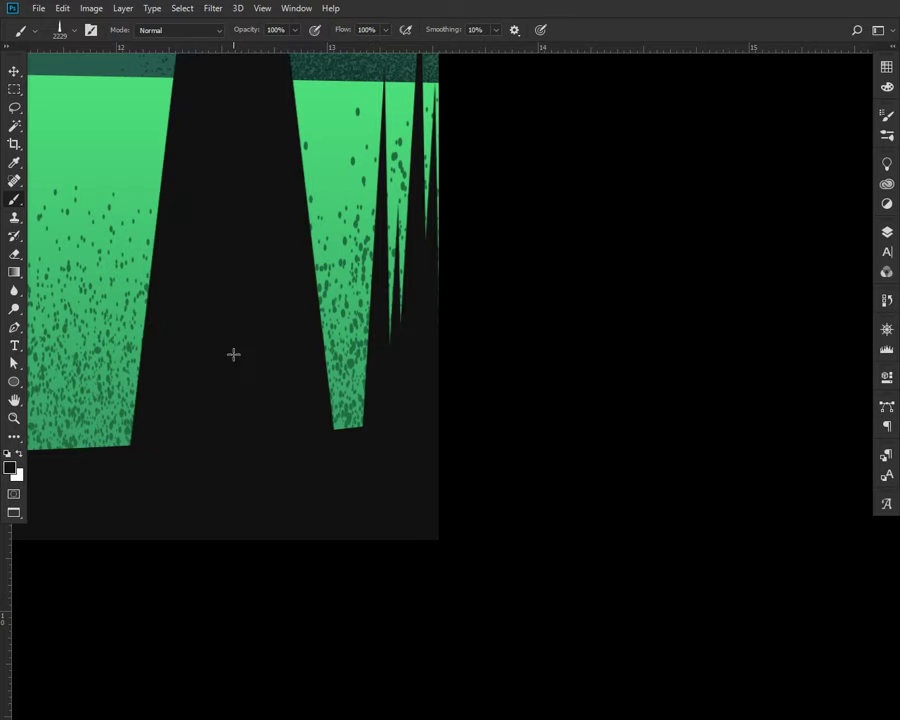
key(ctrl+z)
scroll(404, 400, down, 3)
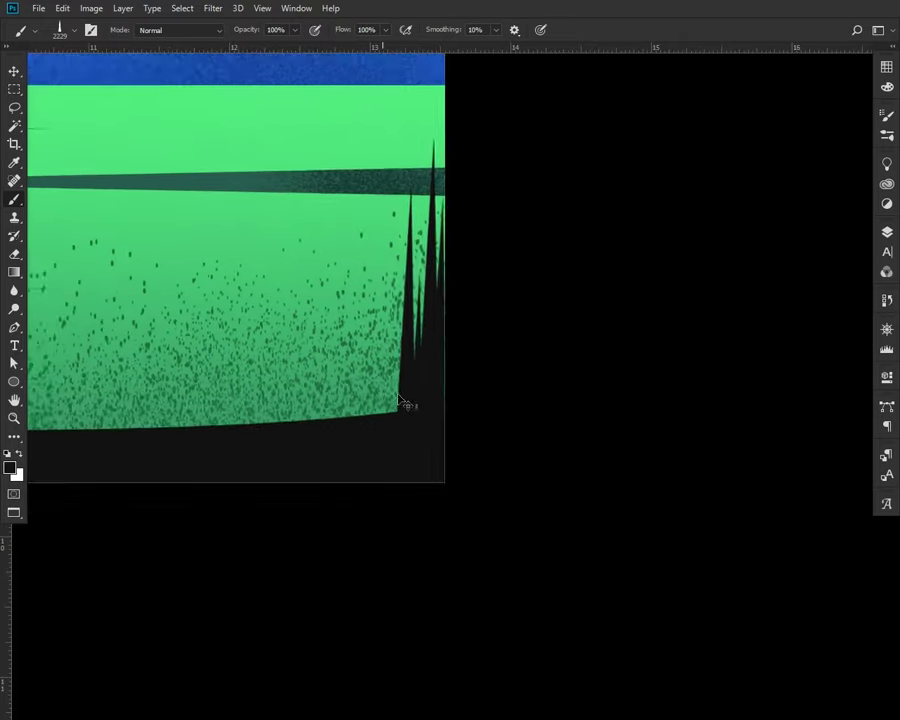
key(bracketleft)
key(bracketleft)
key(bracketleft)
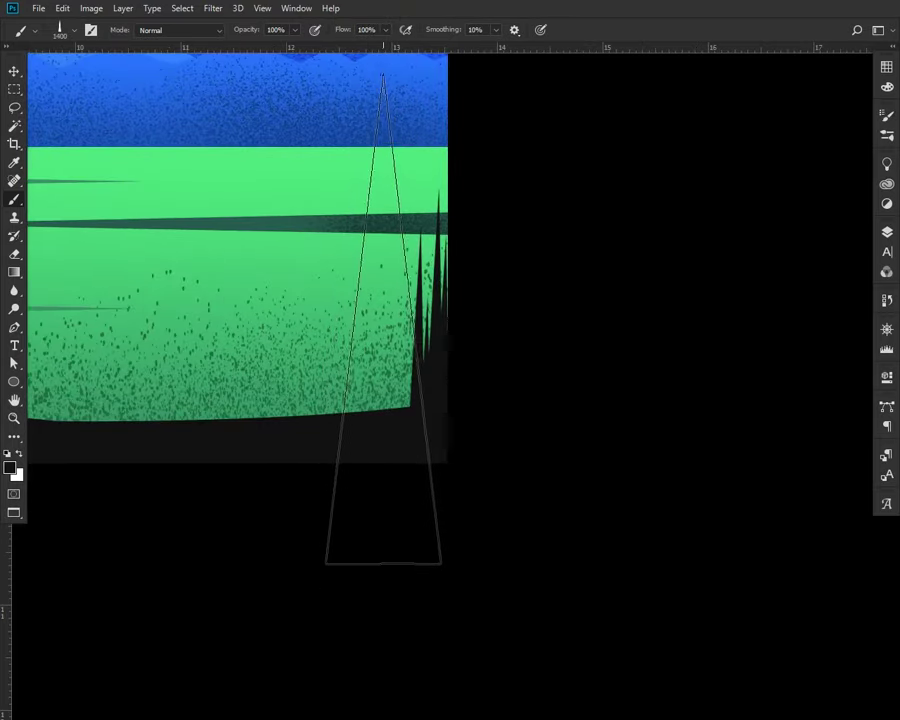
key(bracketleft)
key(bracketleft)
click(388, 325)
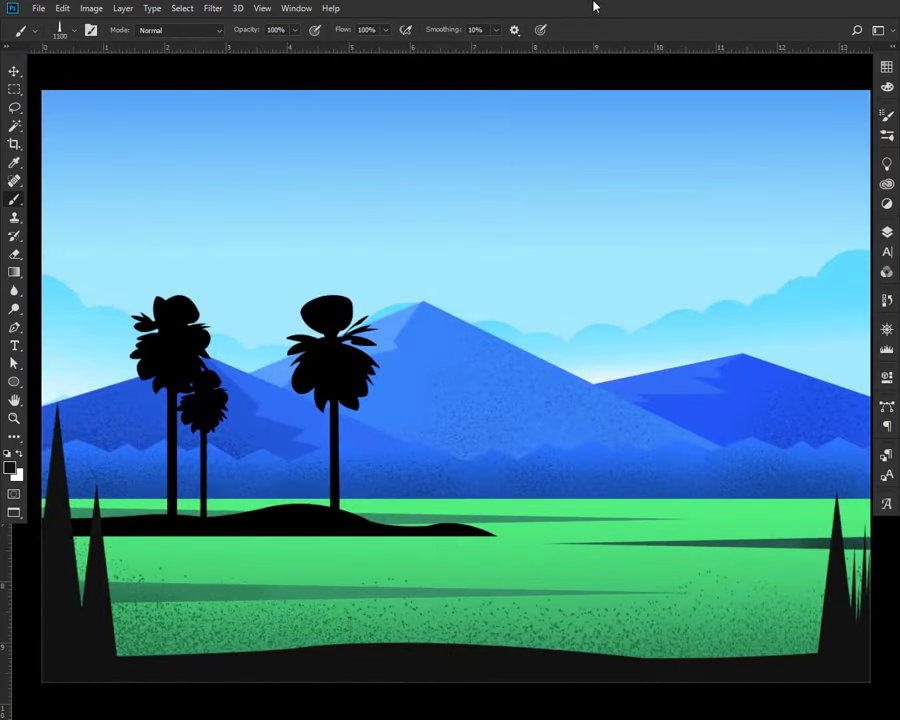
Change the solid fill layer's colour to a deeper near-black, #0b0b0b
click(15, 70)
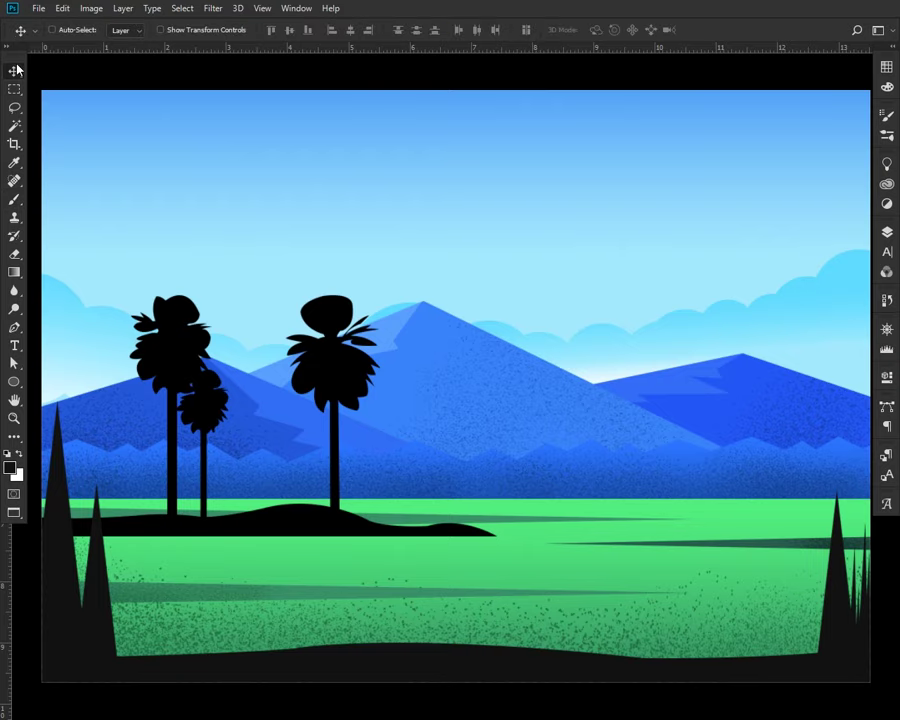
key(ctrl+minus)
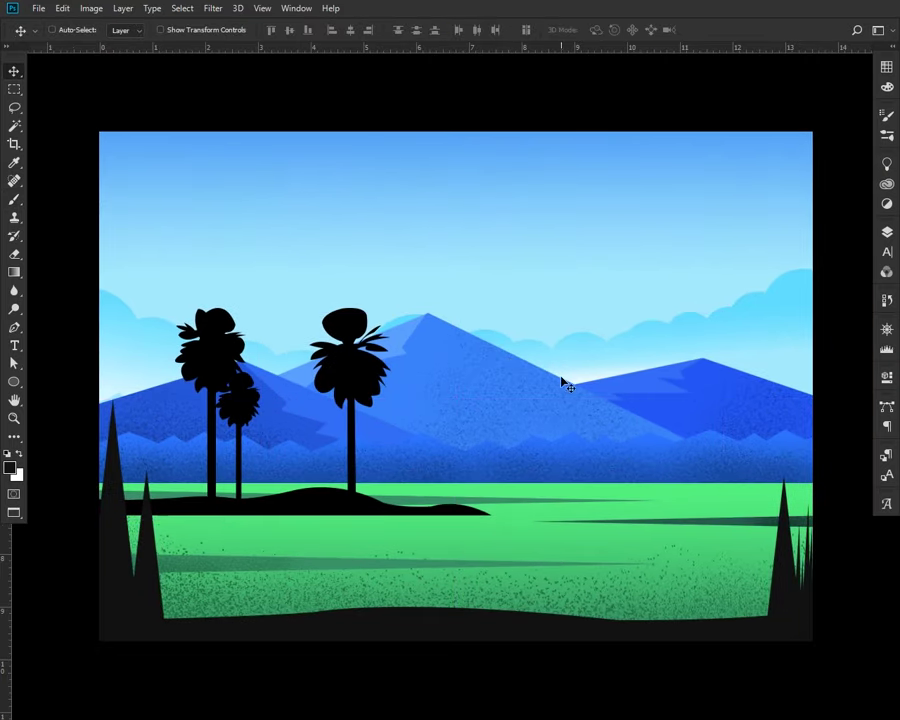
click(886, 232)
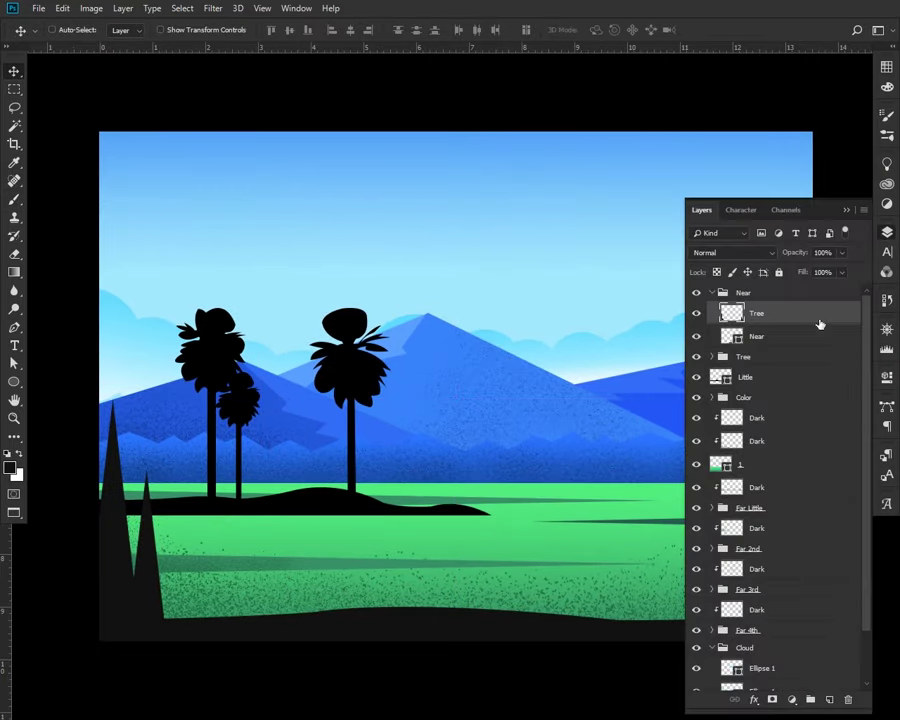
double_click(731, 336)
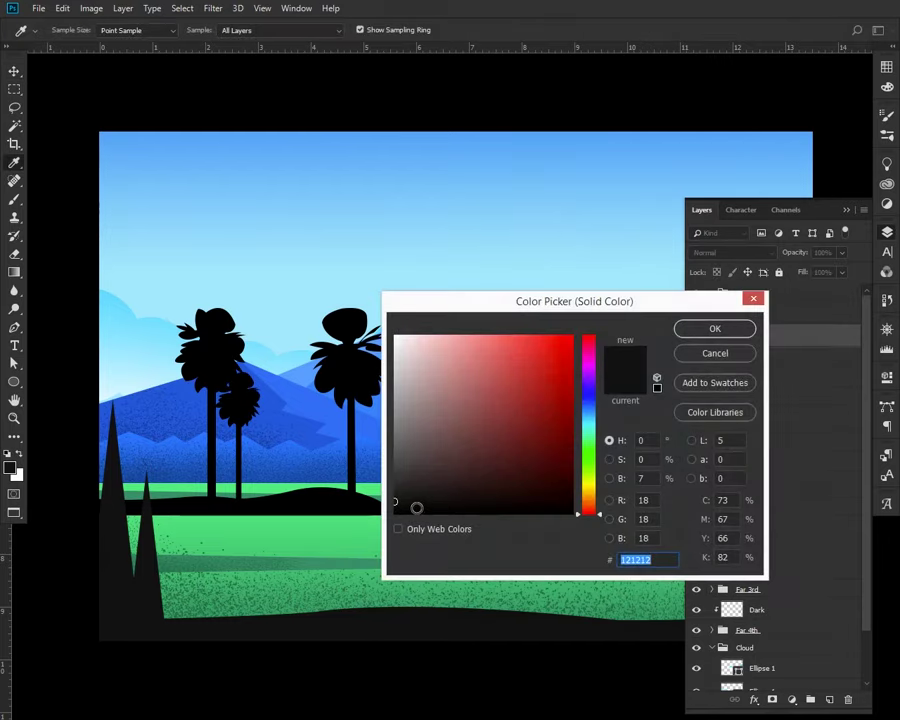
text(030303)
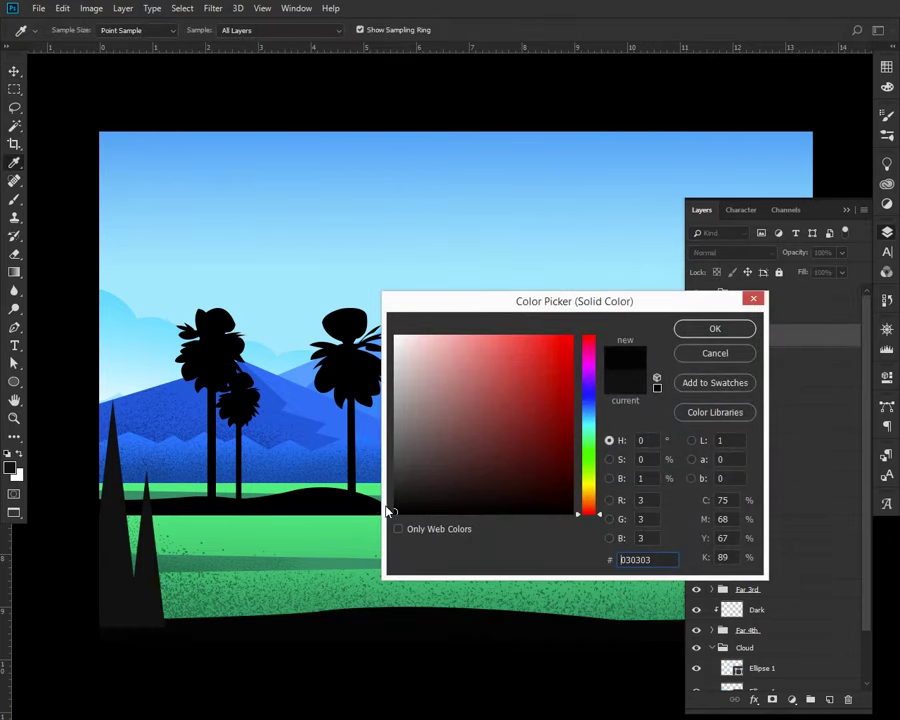
click(395, 506)
click(715, 328)
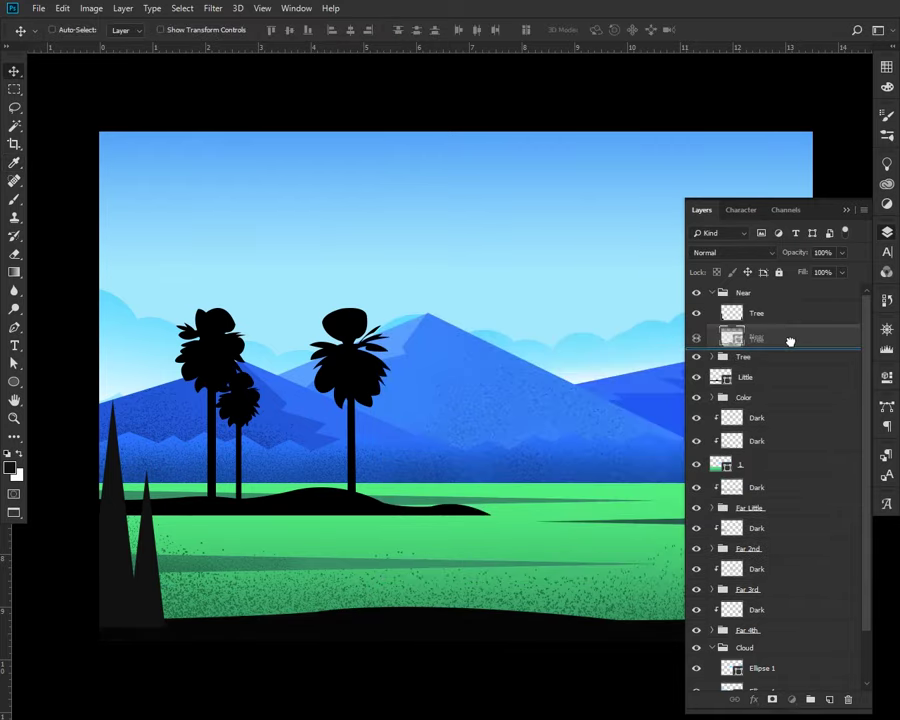
Move the Near layer above the Tree layer inside the Near group
drag(787, 334, 791, 346)
key(ctrl+minus)
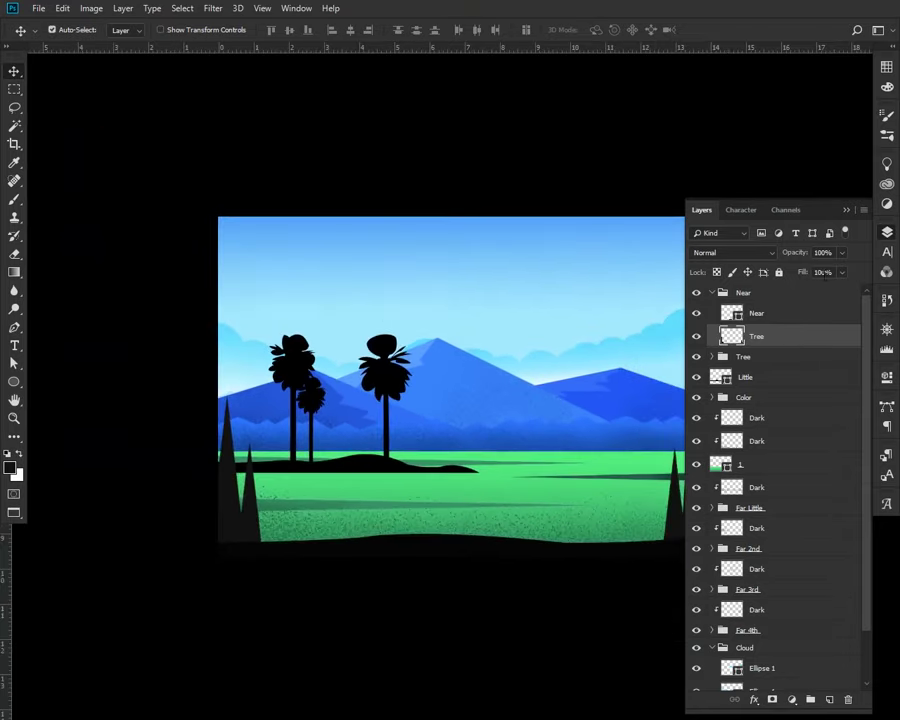
click(850, 218)
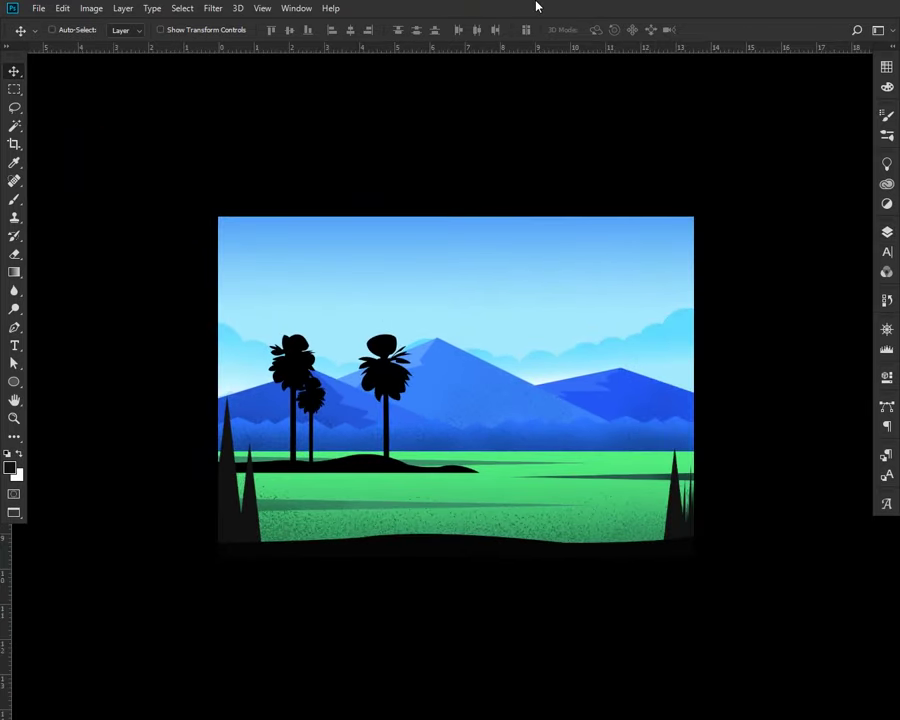